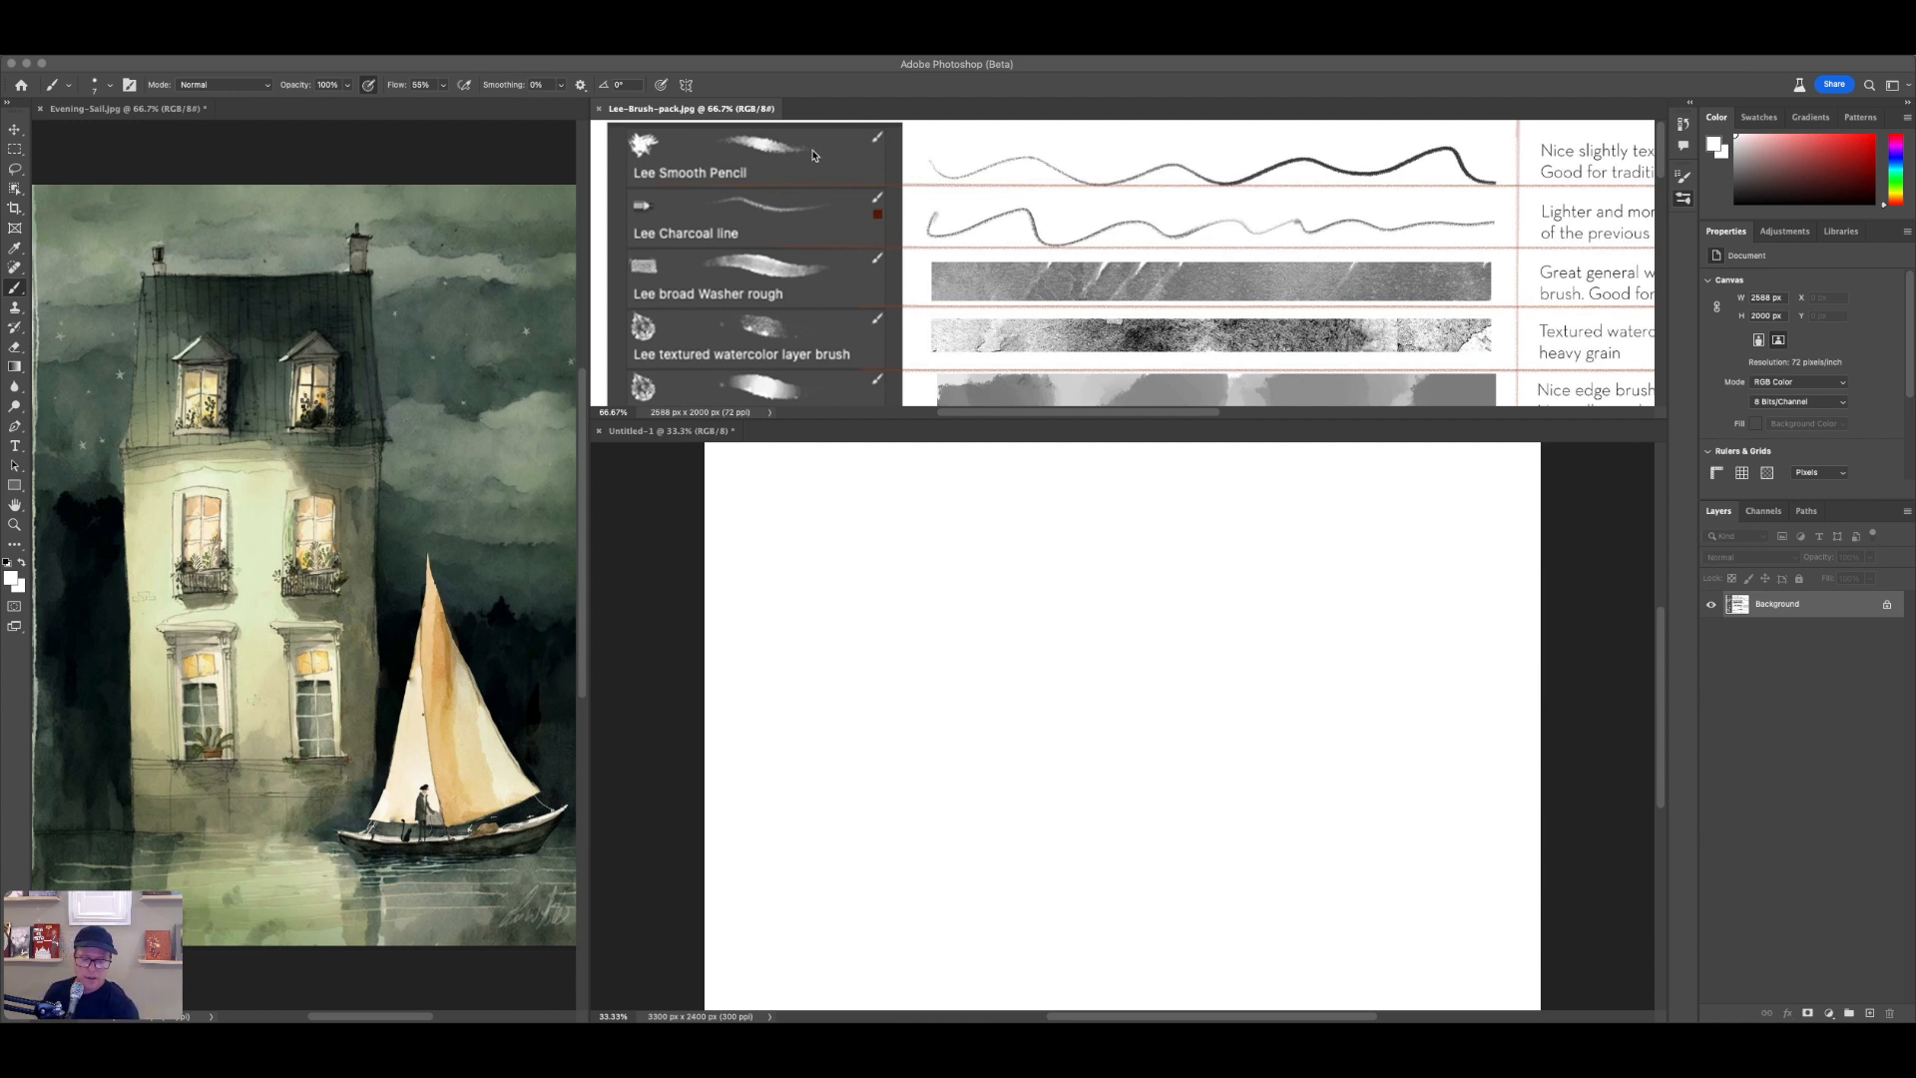
Step: Show the Brushes panel and bring the samples and descriptions of the Lee brush-pack chart into view
{"action": "key", "text": "F5"}
{"action": "key", "text": "super+minus"}
{"action": "key", "text": "super+minus"}
{"action": "key", "text": "super+minus"}
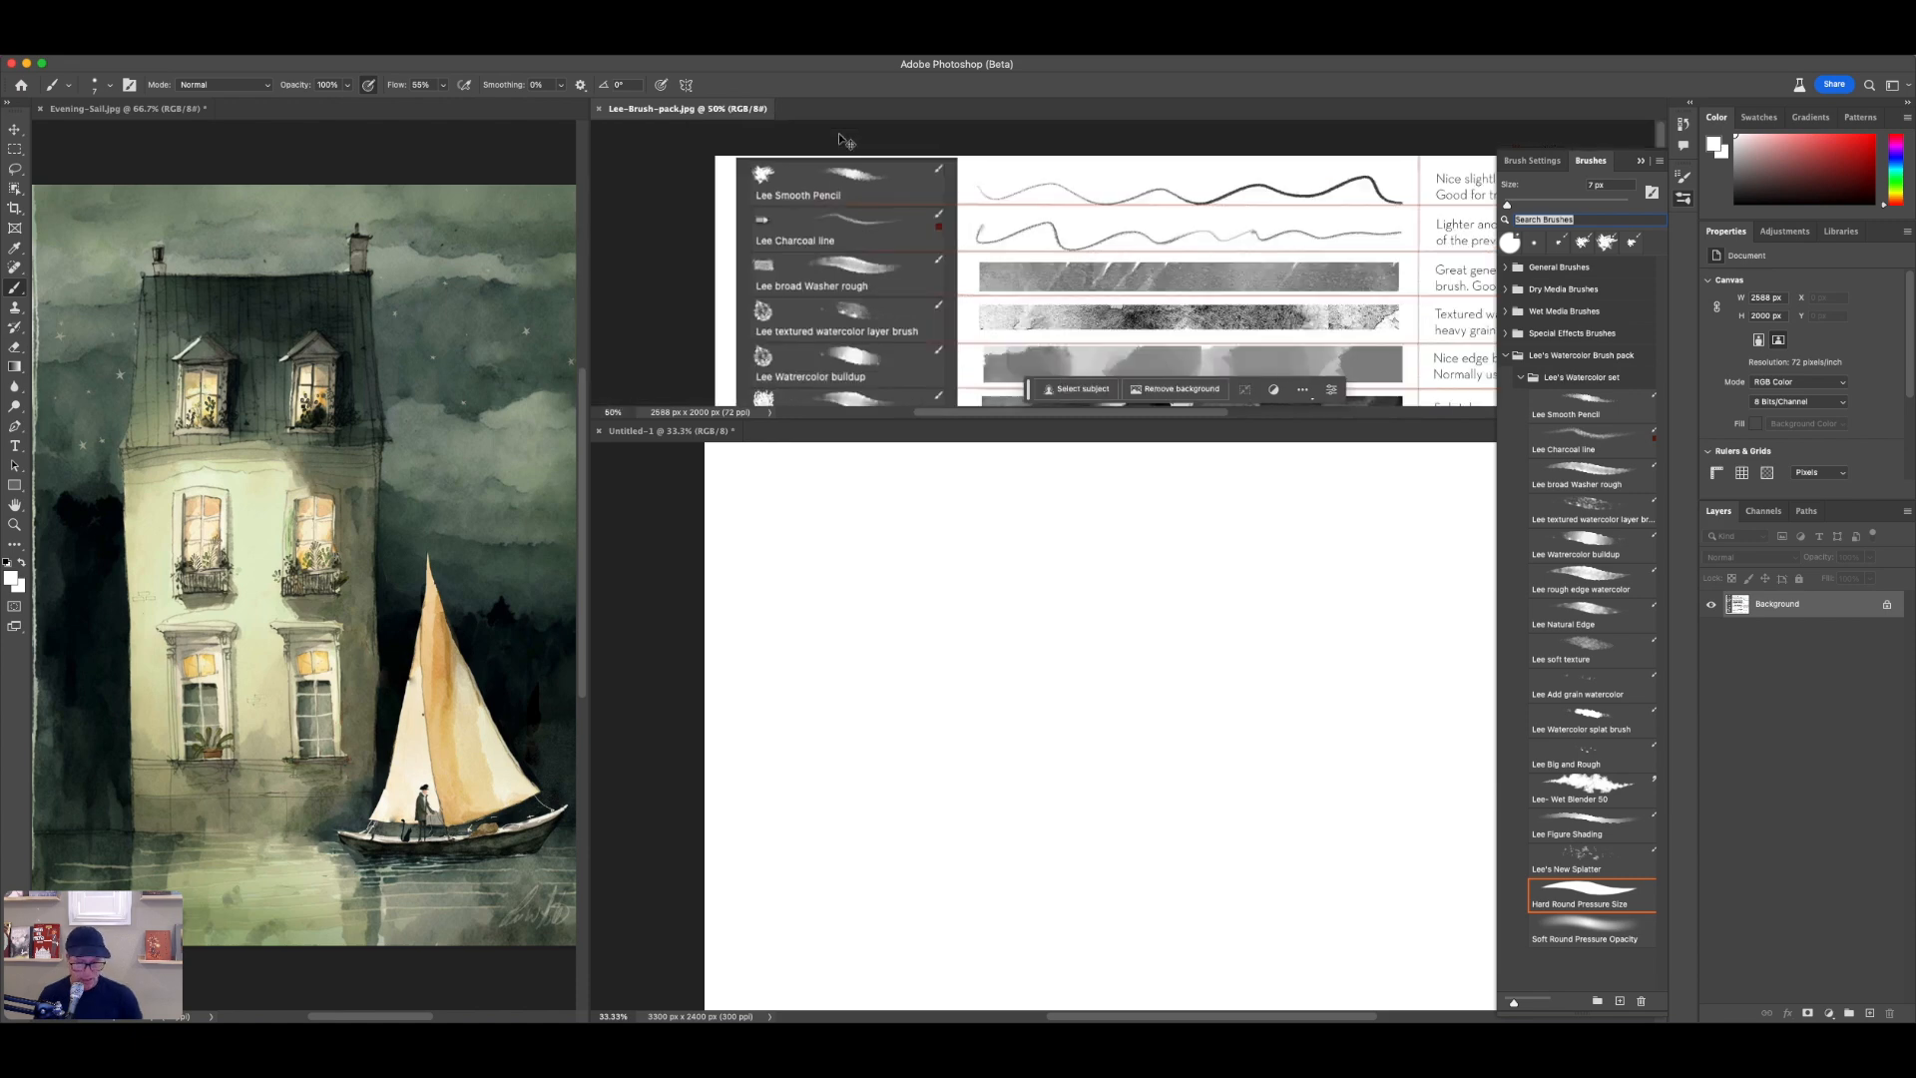
{"action": "mouse_move", "coordinate": [1100, 317]}
{"action": "left_mouse_down"}
{"action": "mouse_move", "coordinate": [998, 248]}
{"action": "mouse_move", "coordinate": [1008, 267]}
{"action": "mouse_move", "coordinate": [909, 264]}
{"action": "mouse_move", "coordinate": [912, 184]}
{"action": "left_mouse_up"}
{"action": "mouse_move", "coordinate": [1102, 285]}
{"action": "left_mouse_down"}
{"action": "mouse_move", "coordinate": [1117, 419]}
{"action": "mouse_move", "coordinate": [1168, 387]}
{"action": "left_mouse_up"}
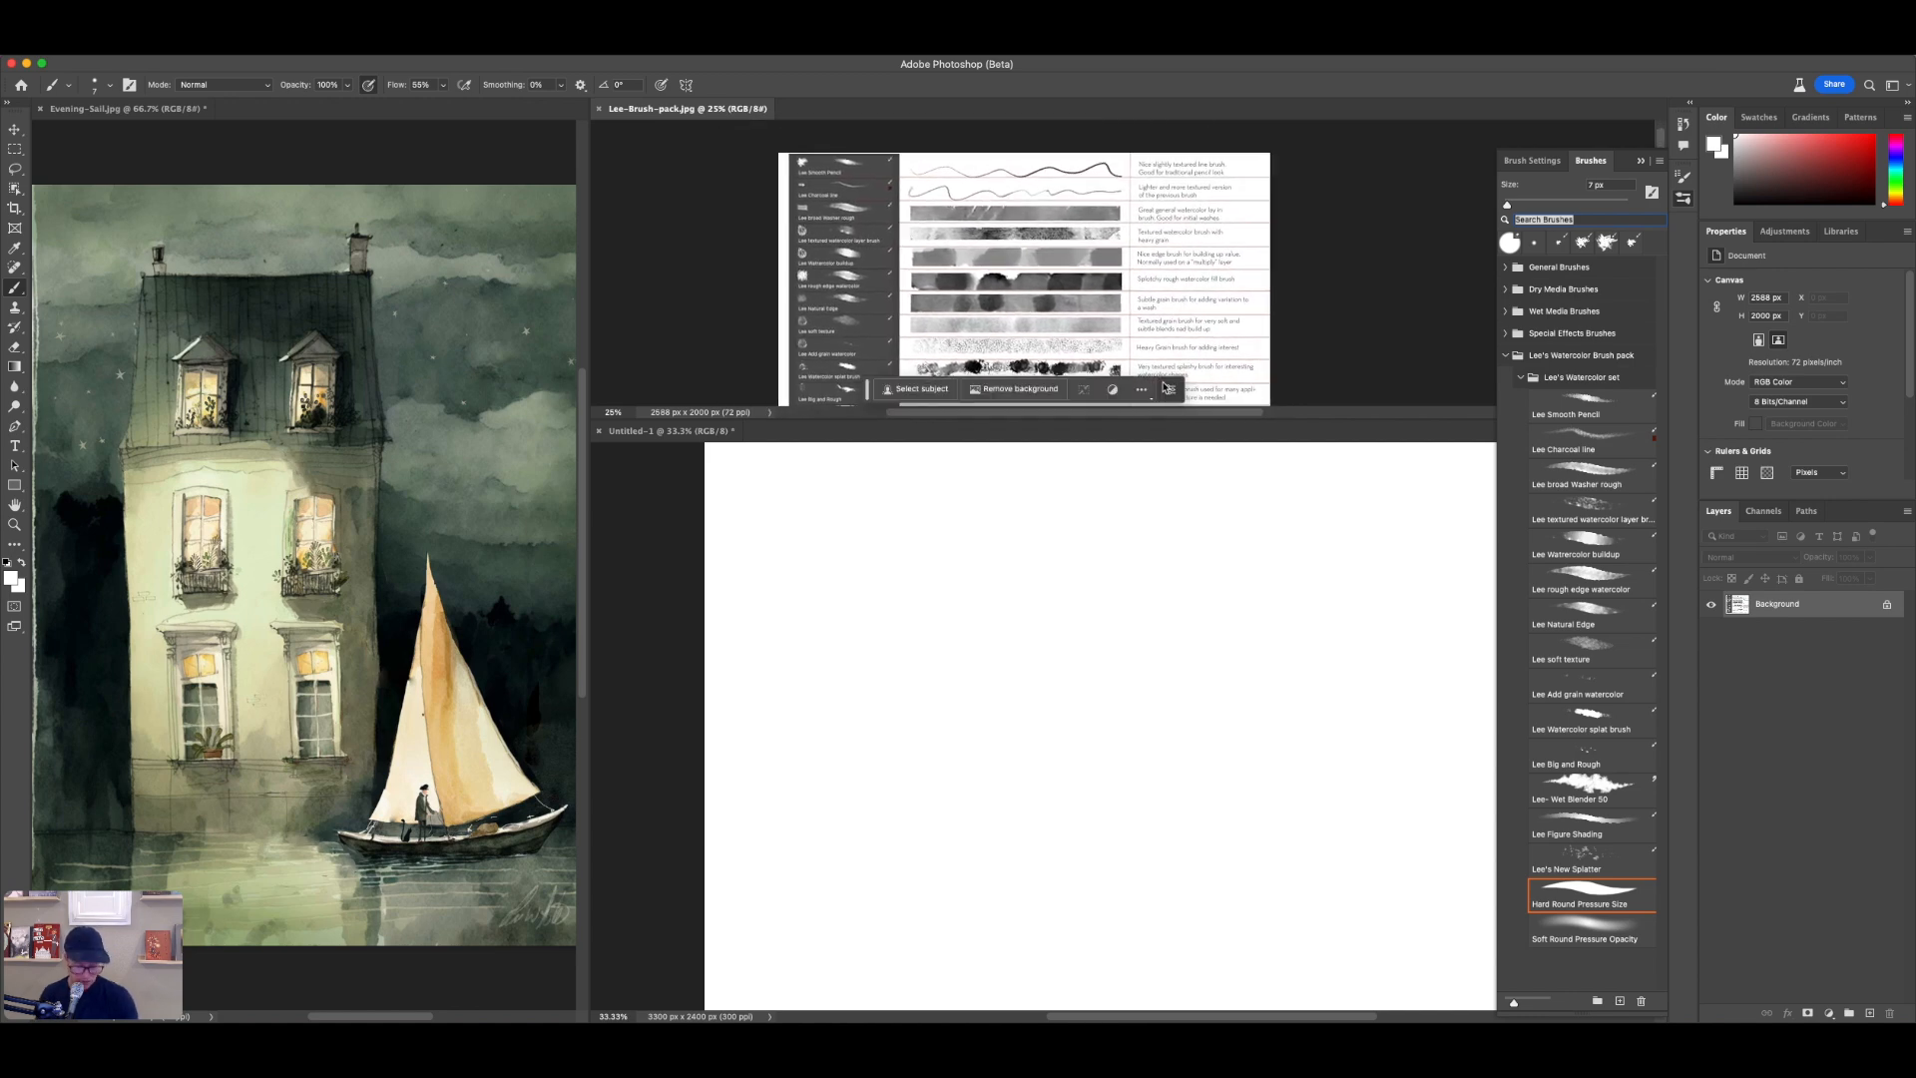
{"action": "key", "text": "super+plus"}
{"action": "key", "text": "super+plus"}
{"action": "left_click_drag", "start_coordinate": [953, 259], "coordinate": [1215, 365]}
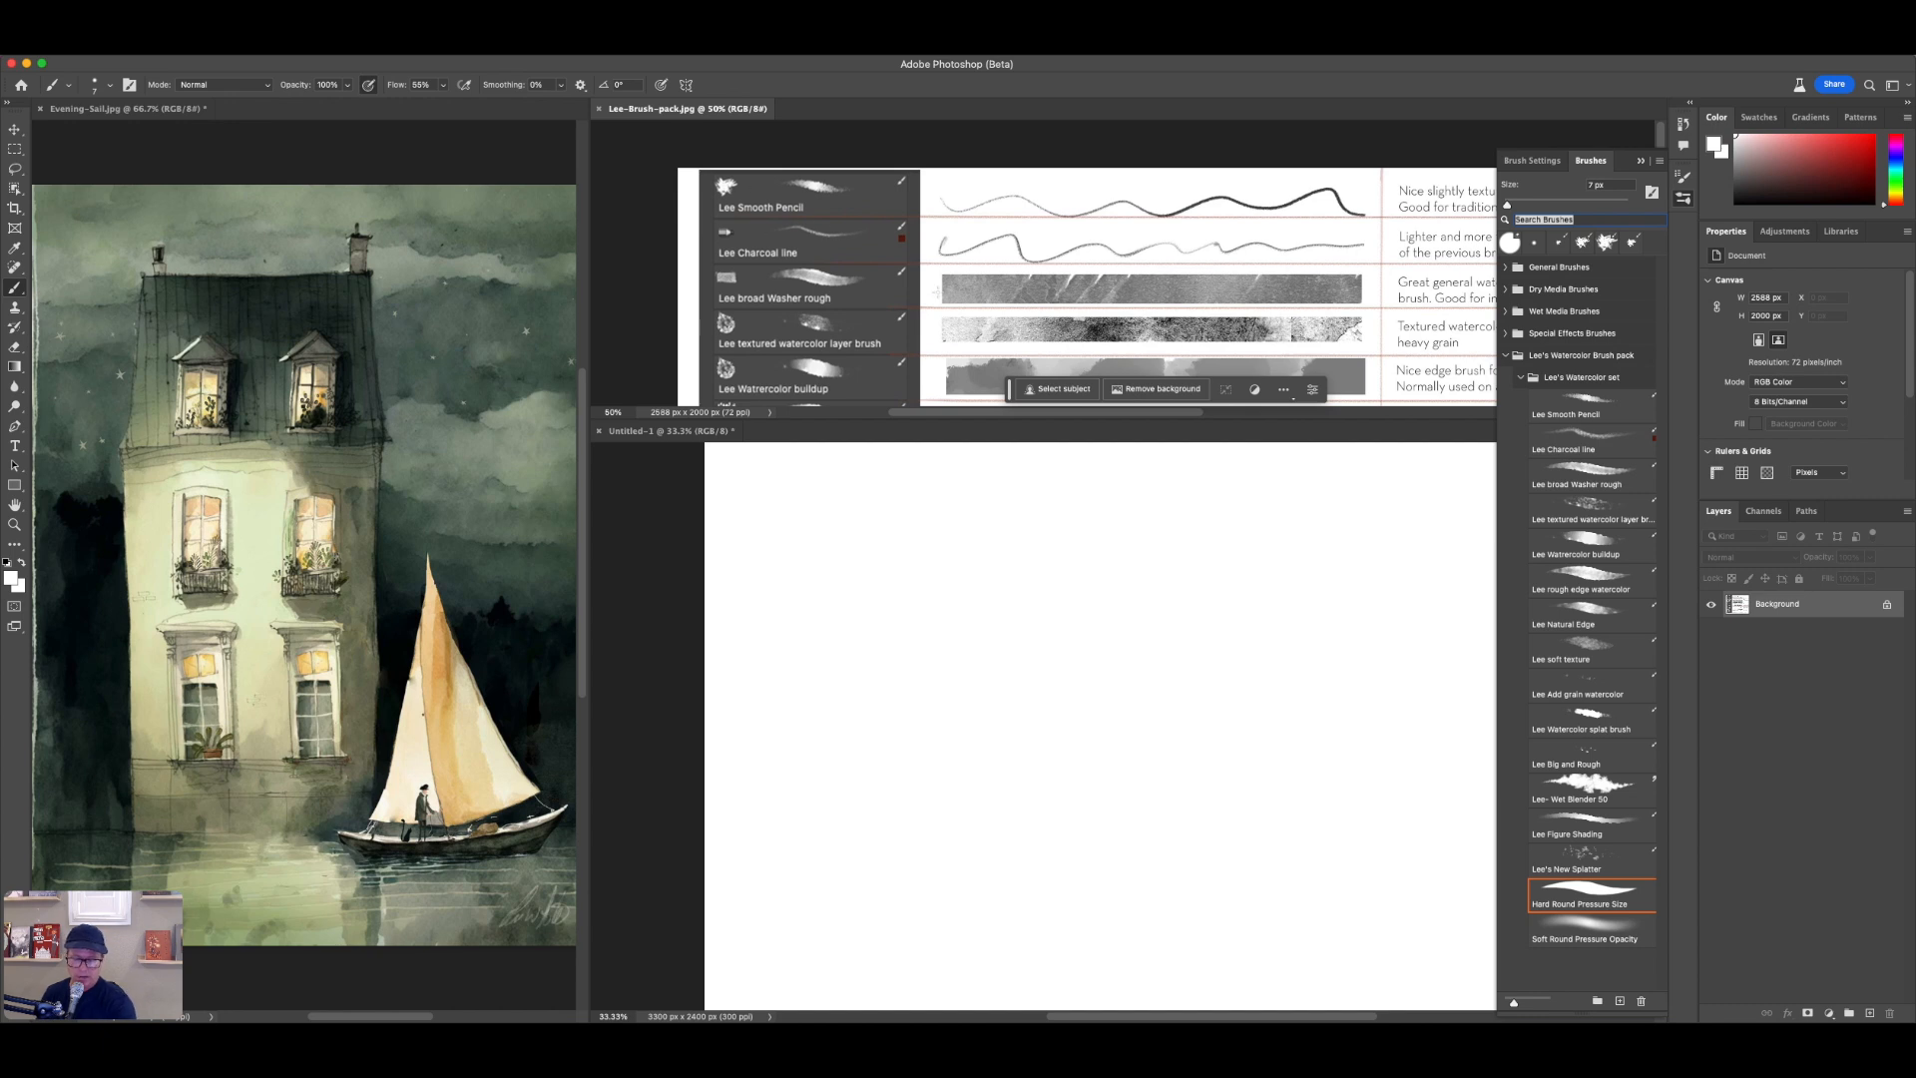
{"action": "left_click_drag", "start_coordinate": [1359, 339], "coordinate": [1168, 328]}
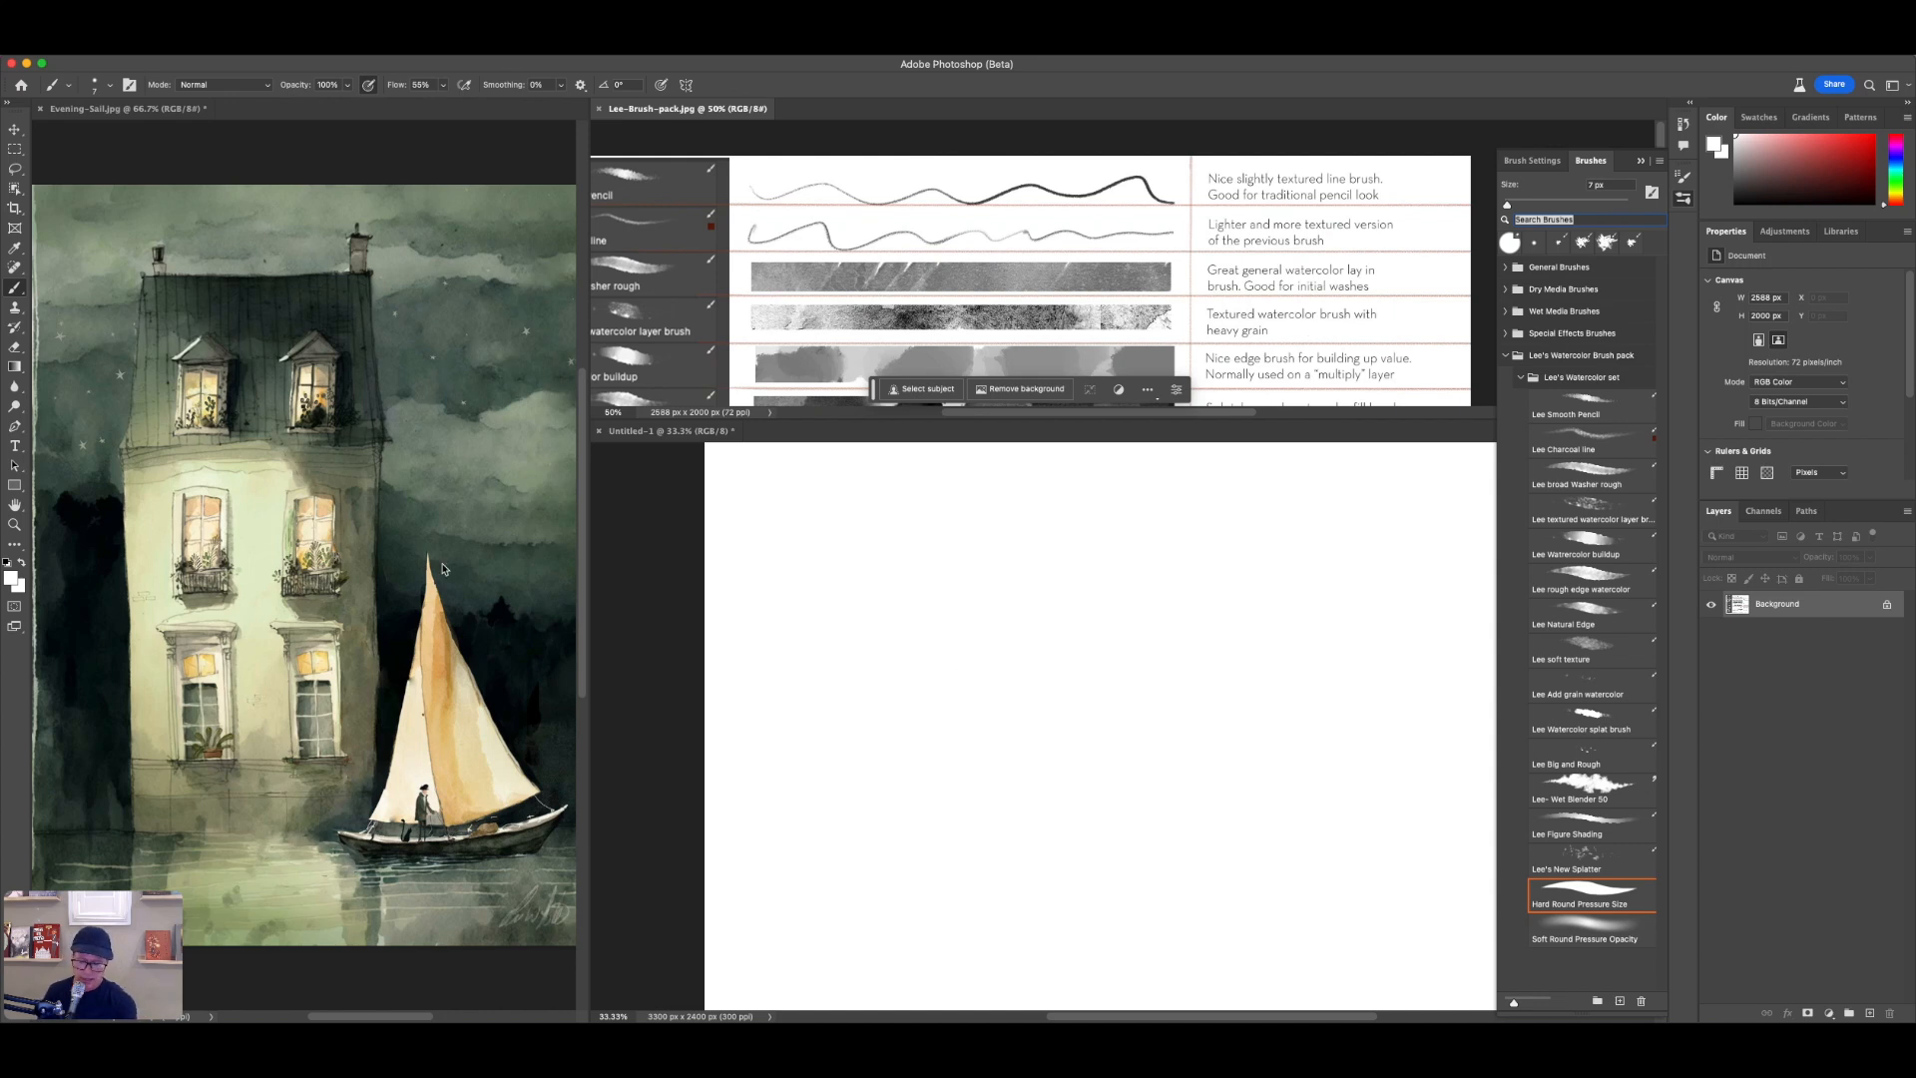
Step: Examine the Evening-Sail painting's roof and sky, plus the brush samples in the brush-pack chart
{"action": "left_click", "coordinate": [506, 517]}
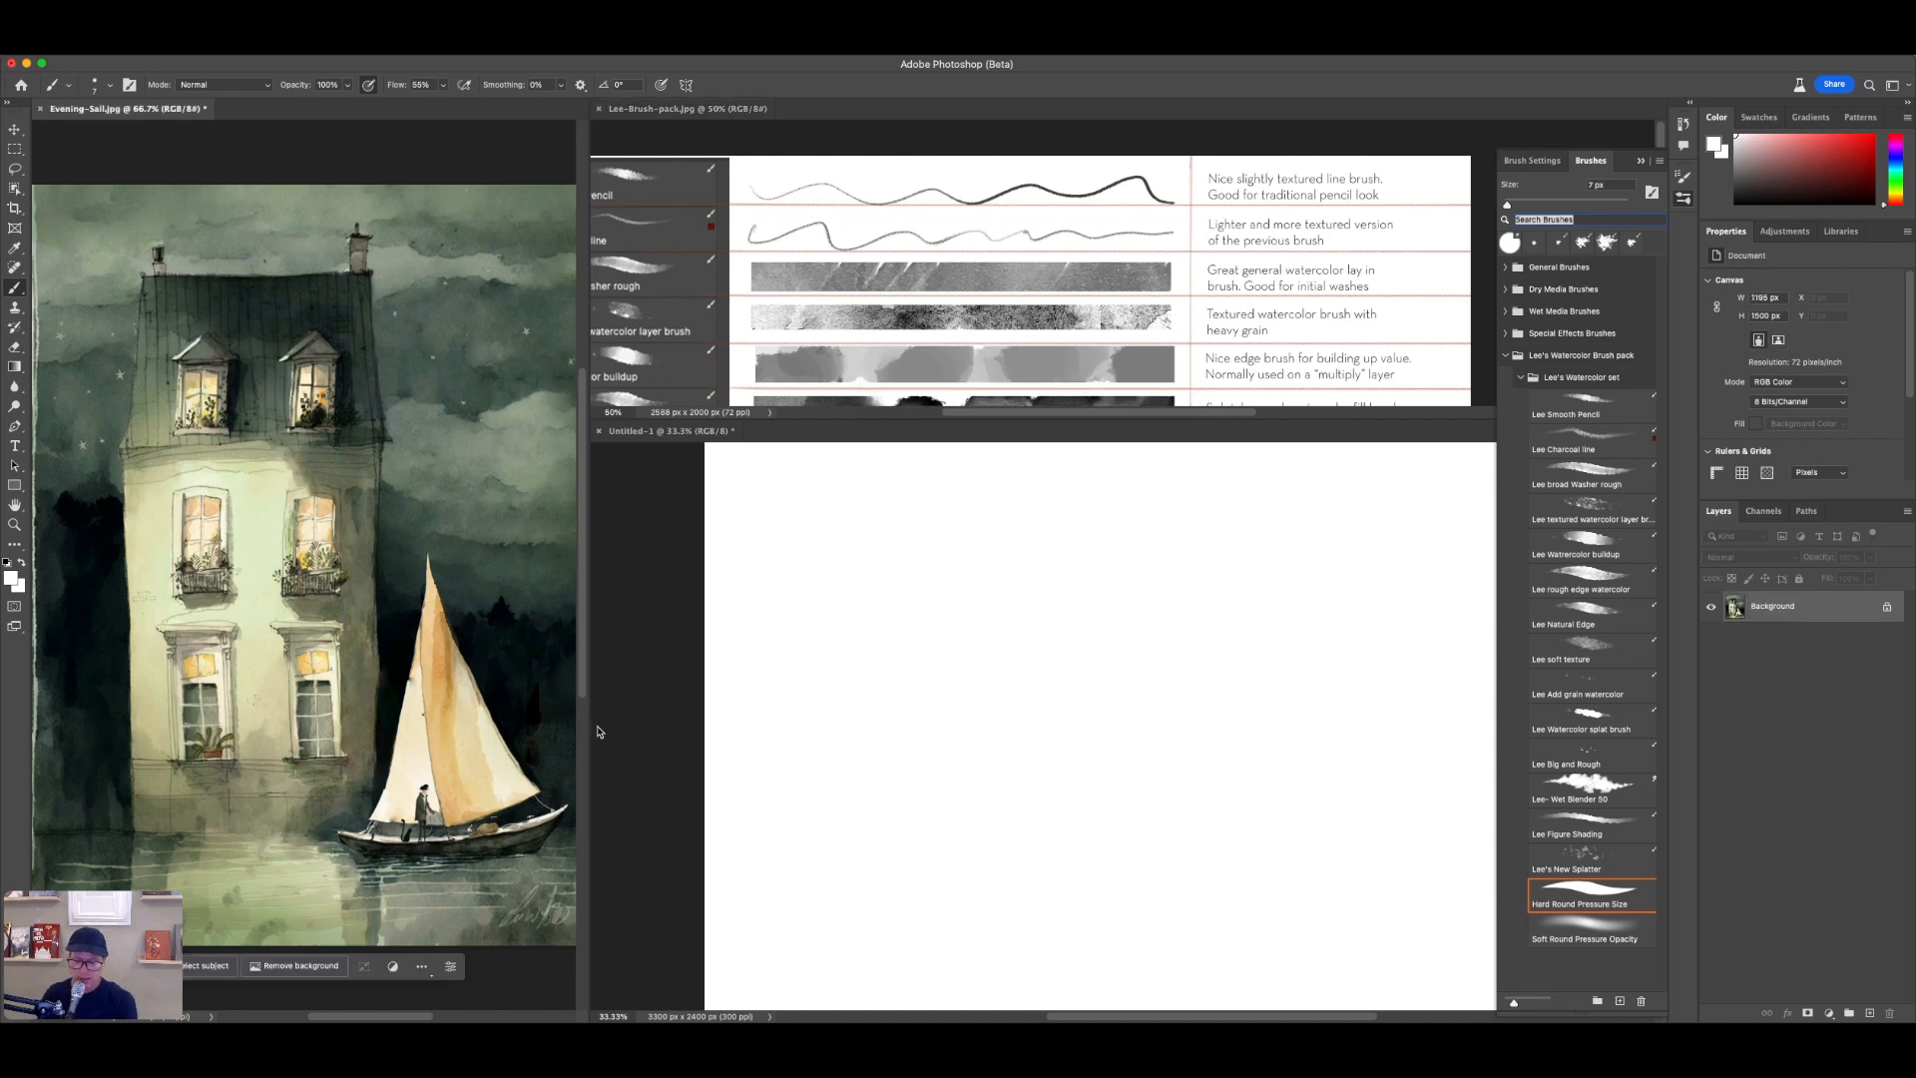
{"action": "mouse_move", "coordinate": [499, 605]}
{"action": "left_mouse_down"}
{"action": "mouse_move", "coordinate": [419, 617]}
{"action": "mouse_move", "coordinate": [471, 596]}
{"action": "left_mouse_up"}
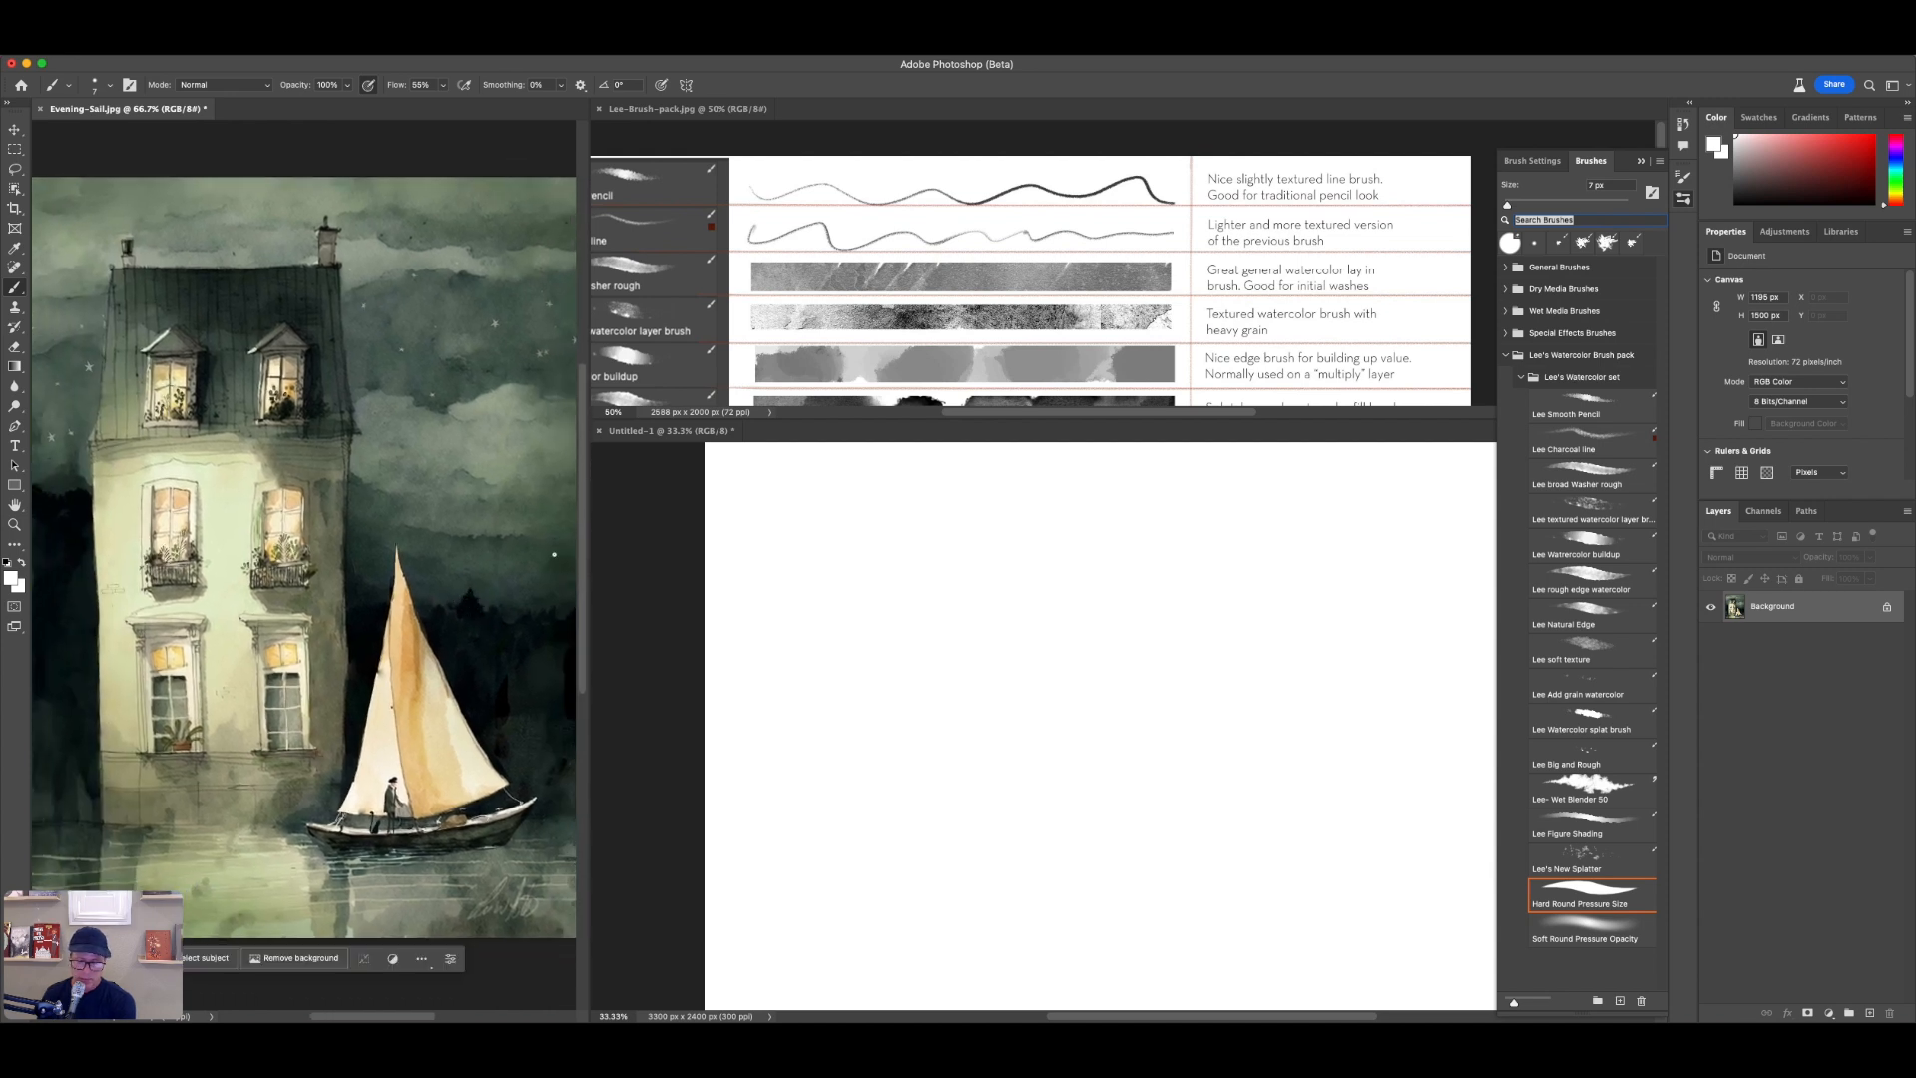
{"action": "left_click_drag", "start_coordinate": [447, 690], "coordinate": [519, 661]}
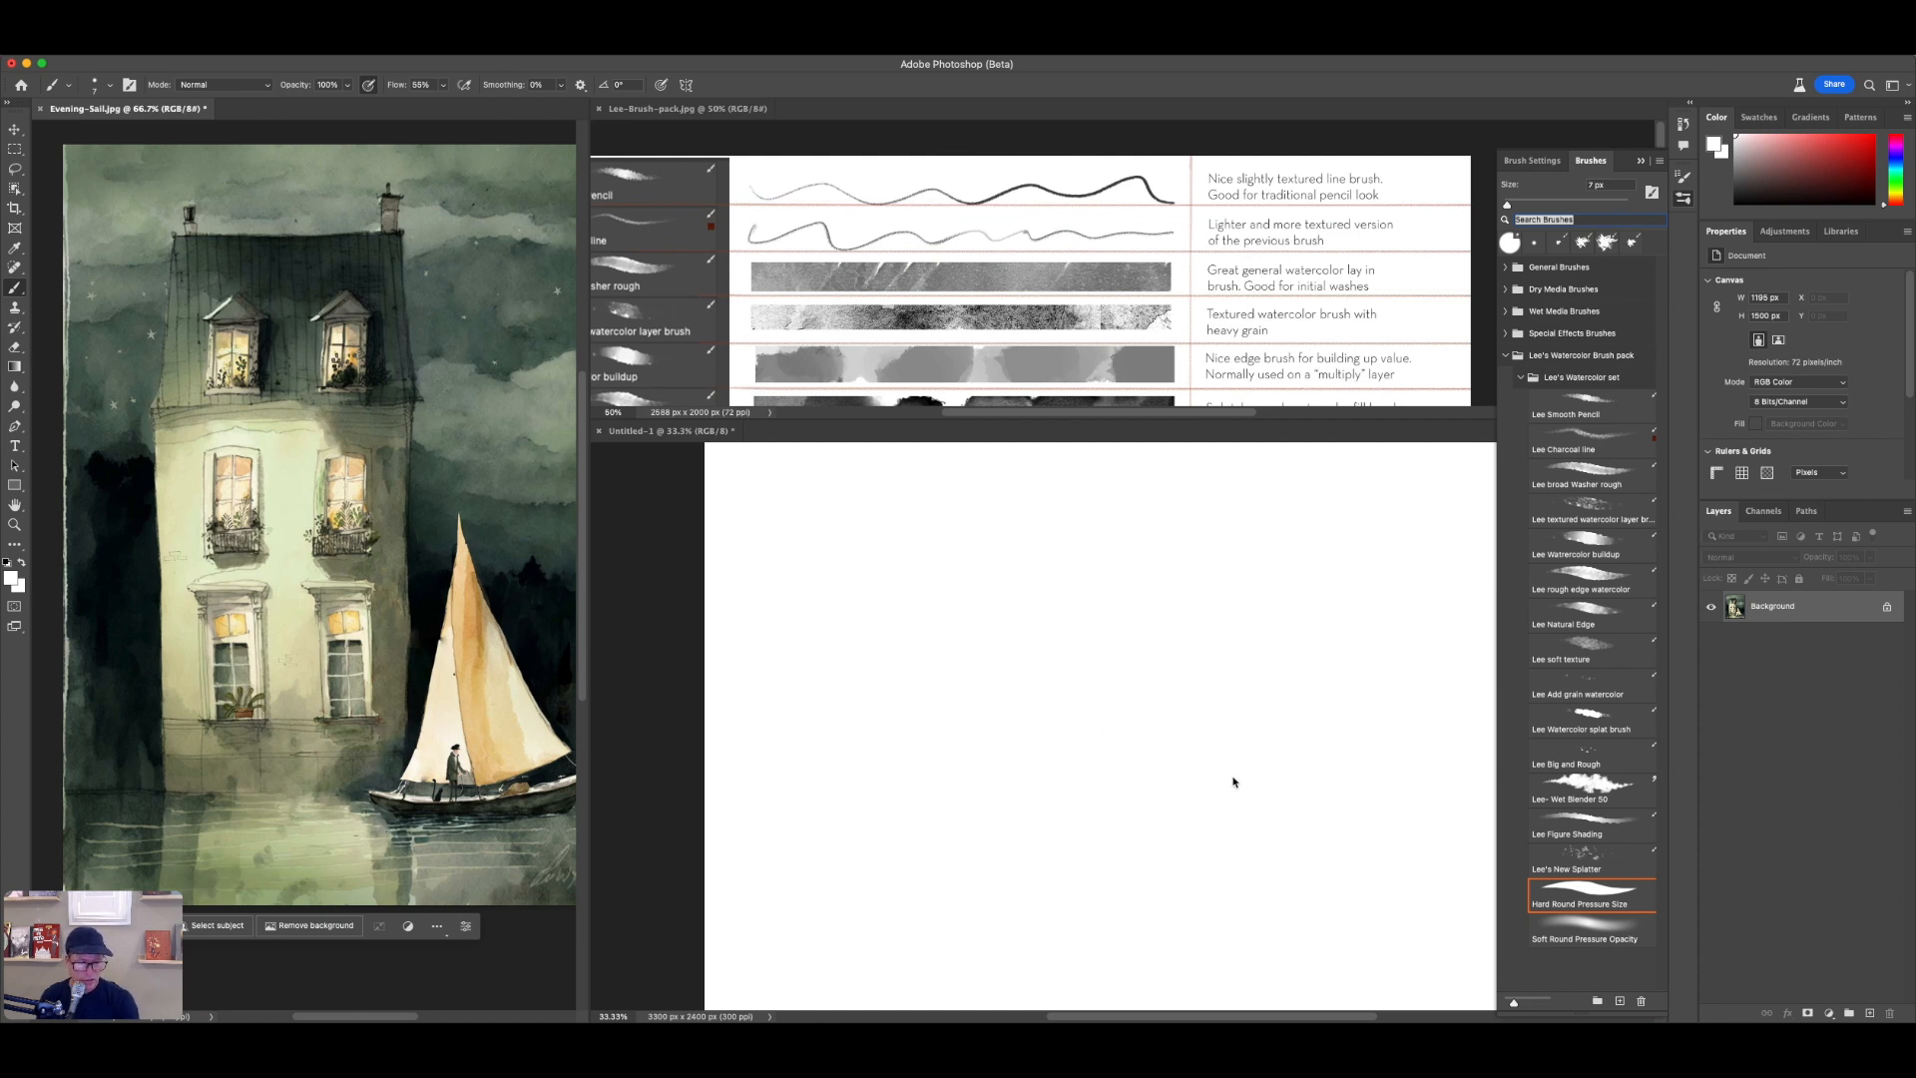
{"action": "left_click", "coordinate": [1043, 359]}
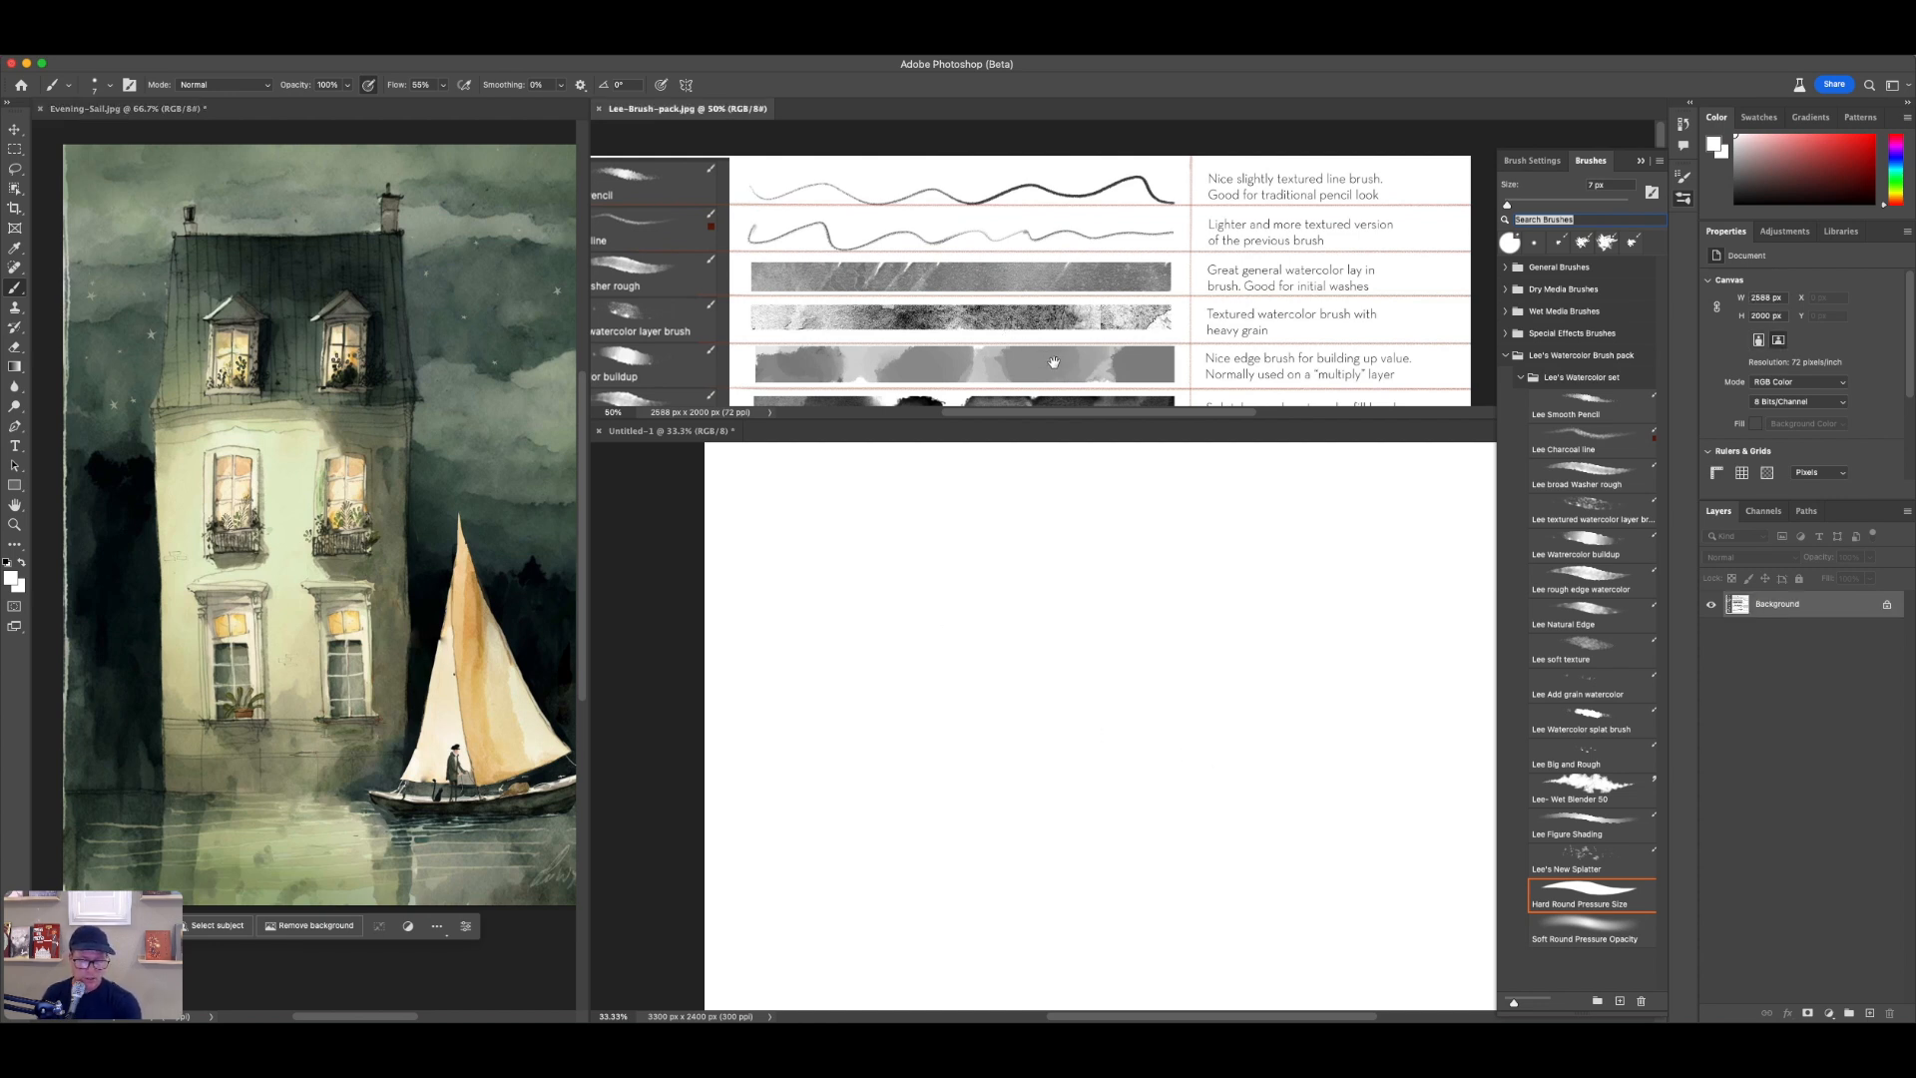
{"action": "left_click_drag", "start_coordinate": [1044, 314], "coordinate": [1116, 314]}
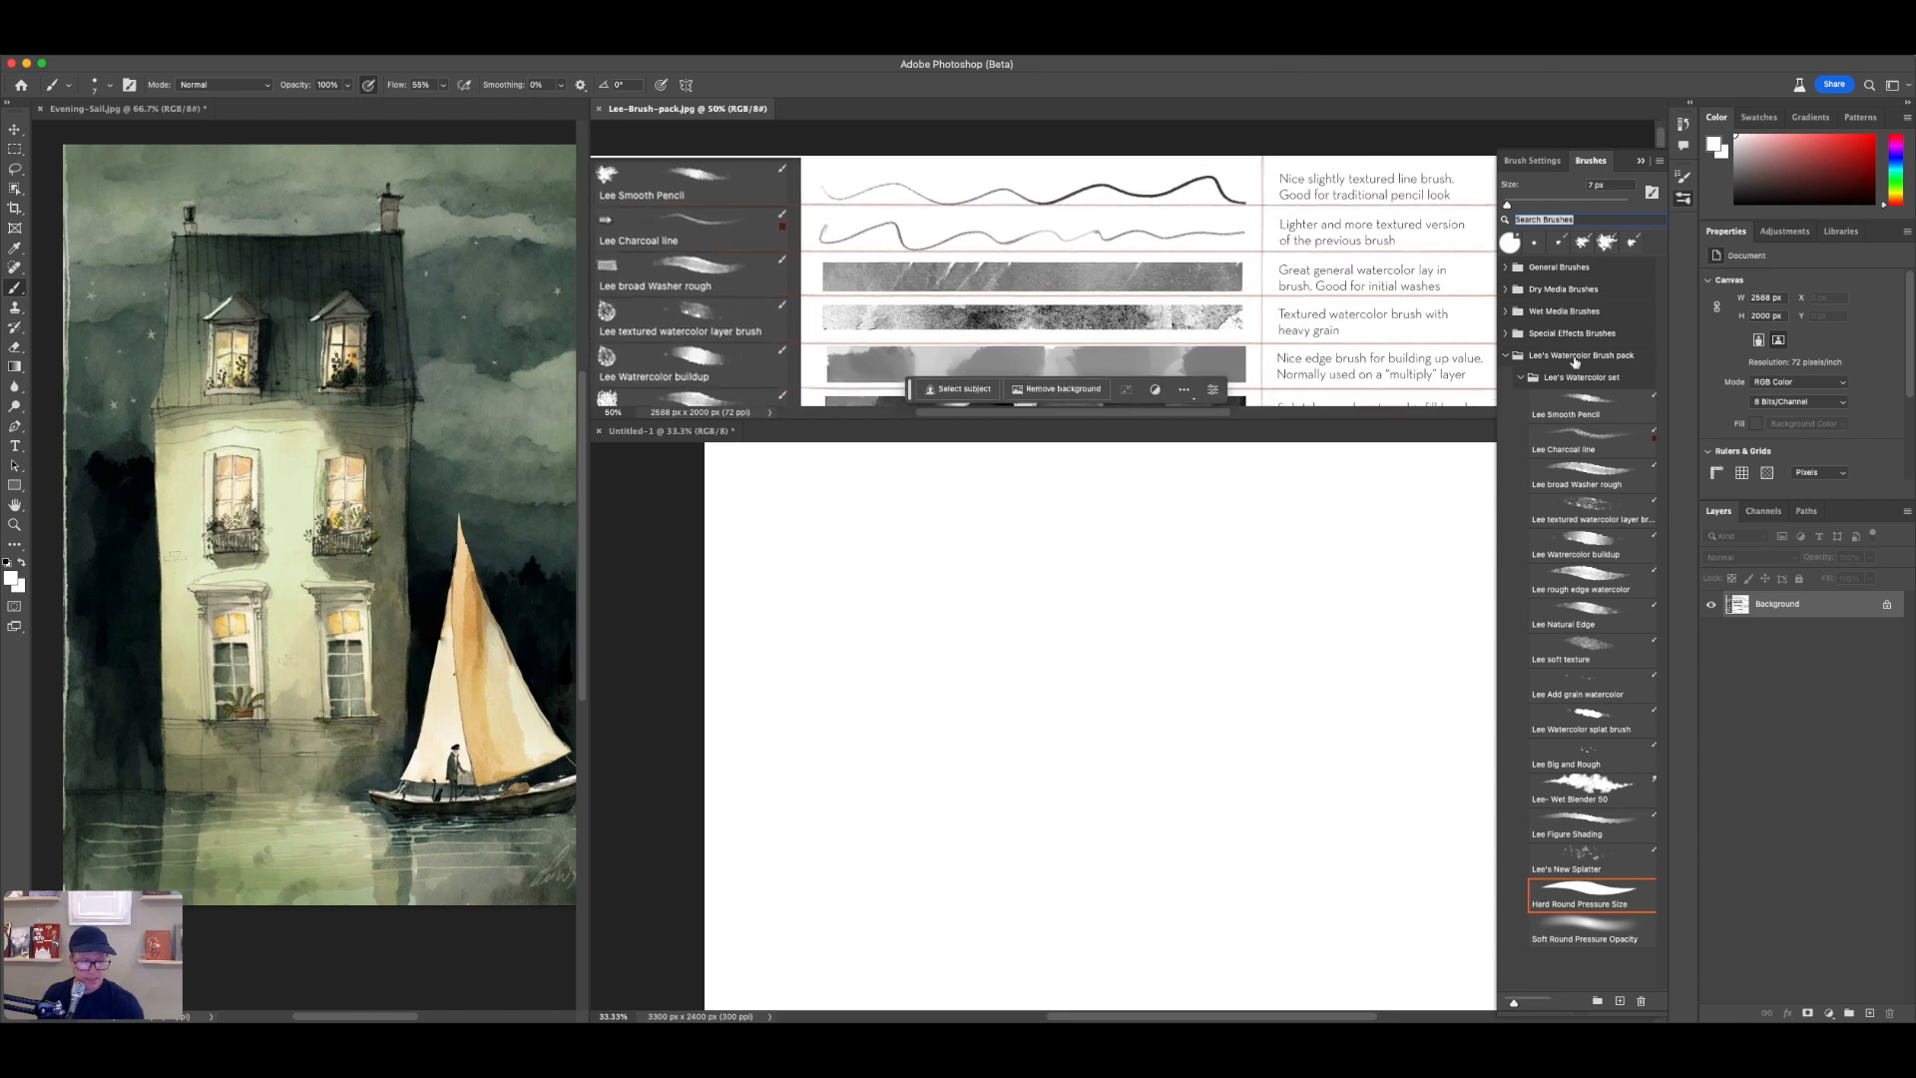
Step: Choose the Lee Smooth Pencil brush from Lee's Watercolor set and add a new layer to the brush-pack document
{"action": "left_click", "coordinate": [1553, 170]}
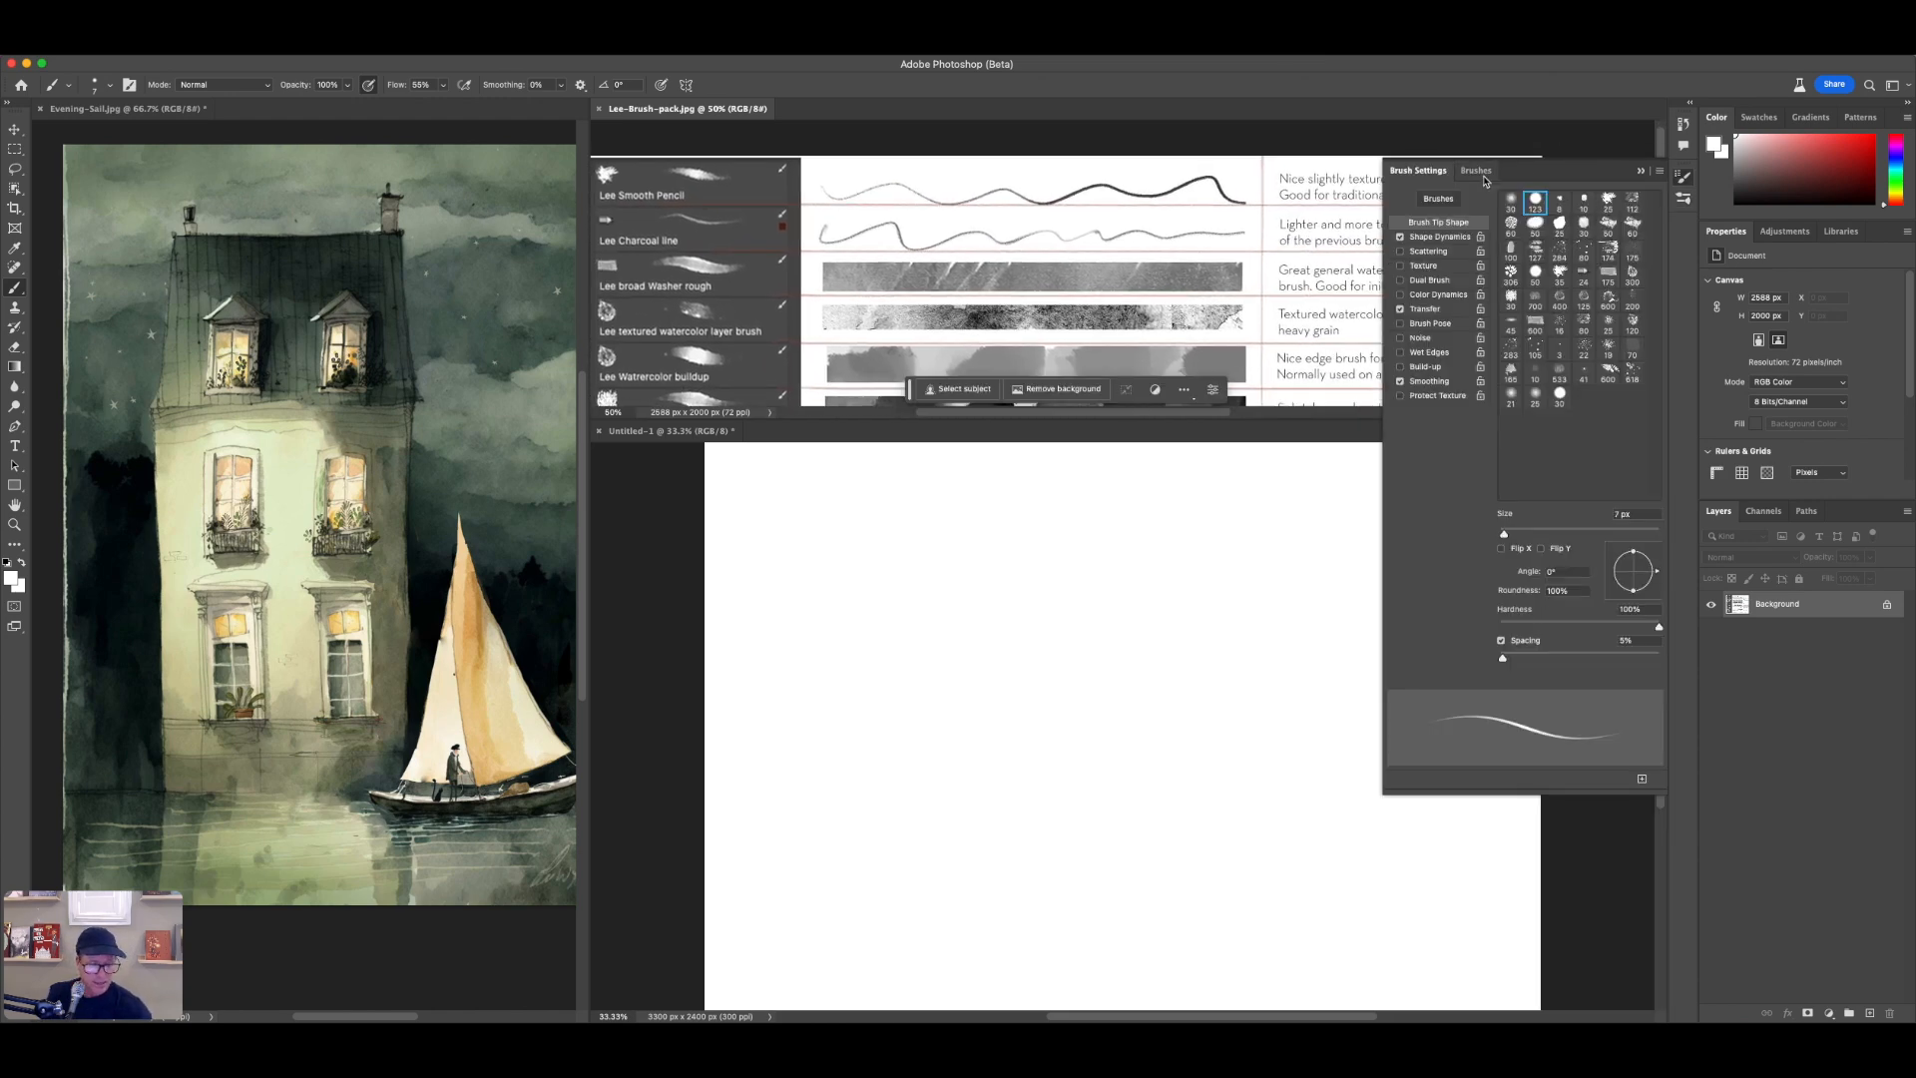
{"action": "left_click", "coordinate": [1527, 172]}
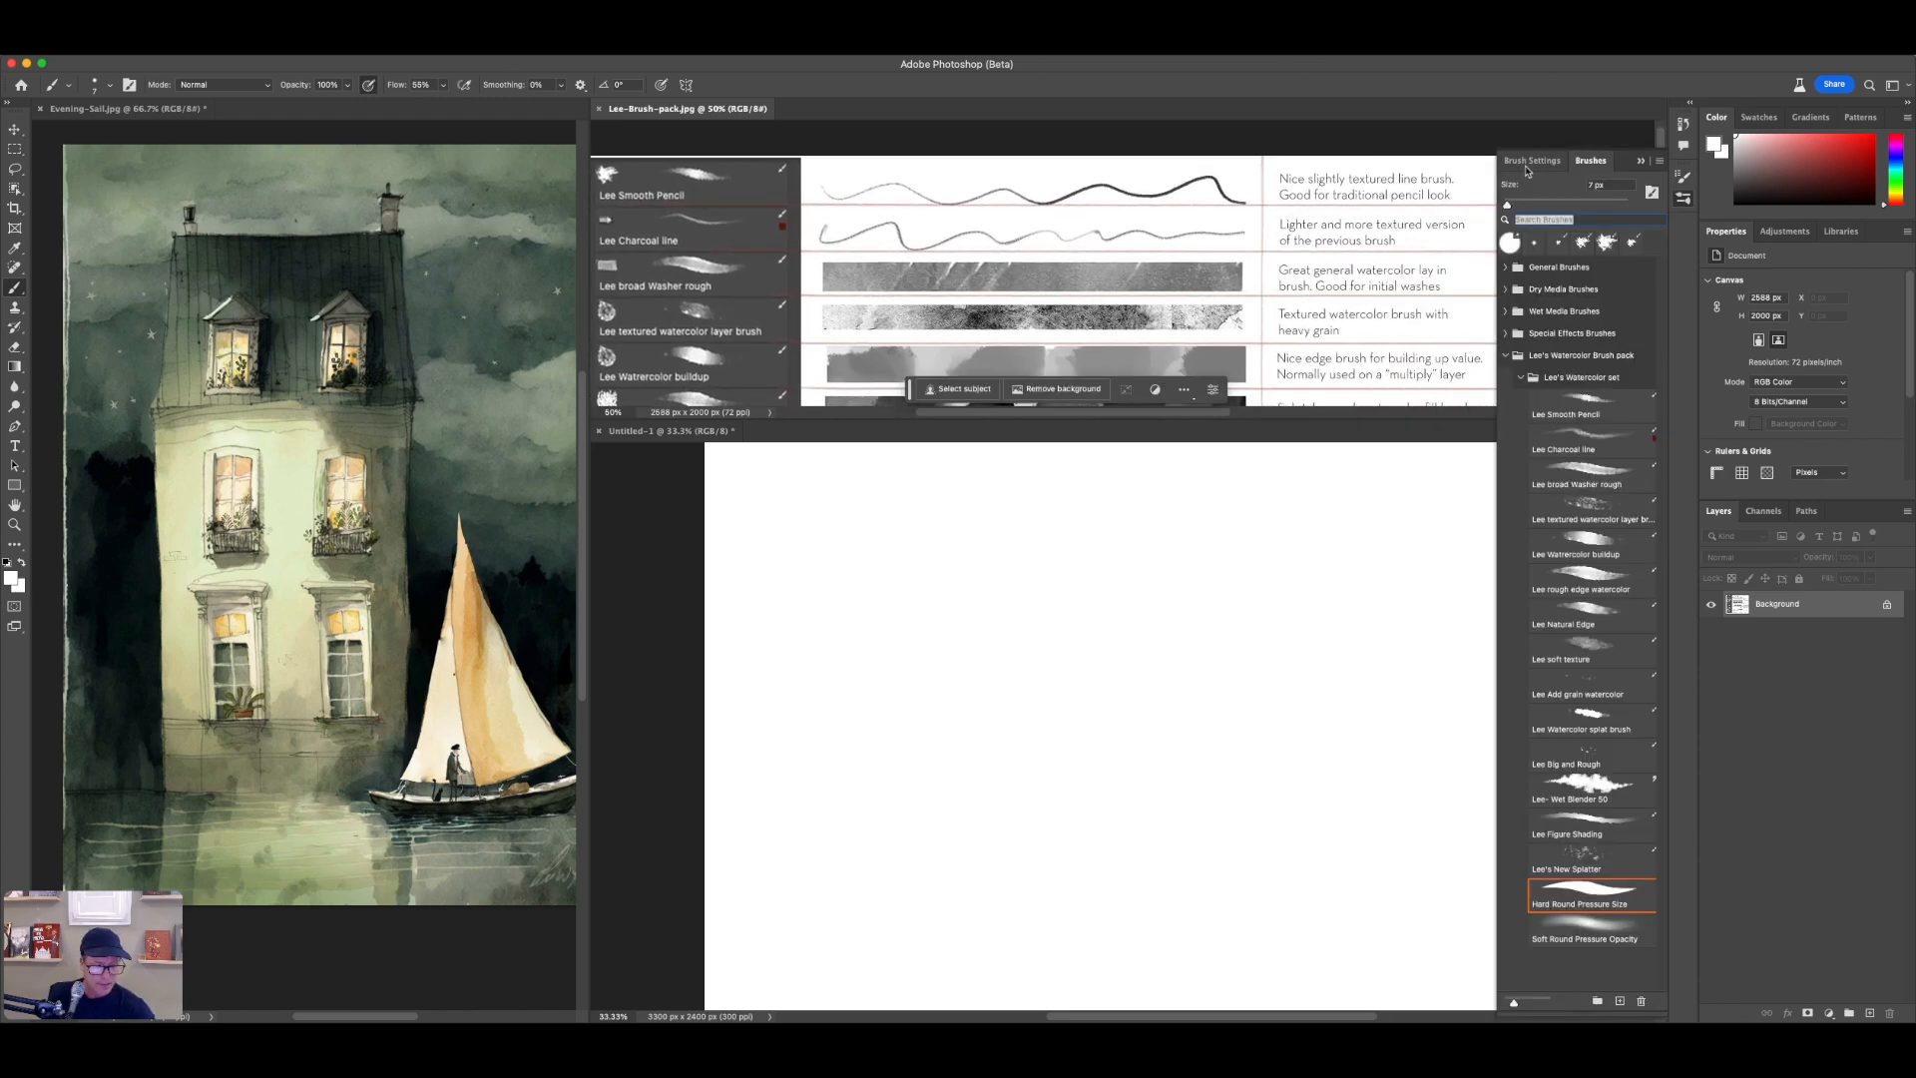
{"action": "left_click", "coordinate": [1605, 380]}
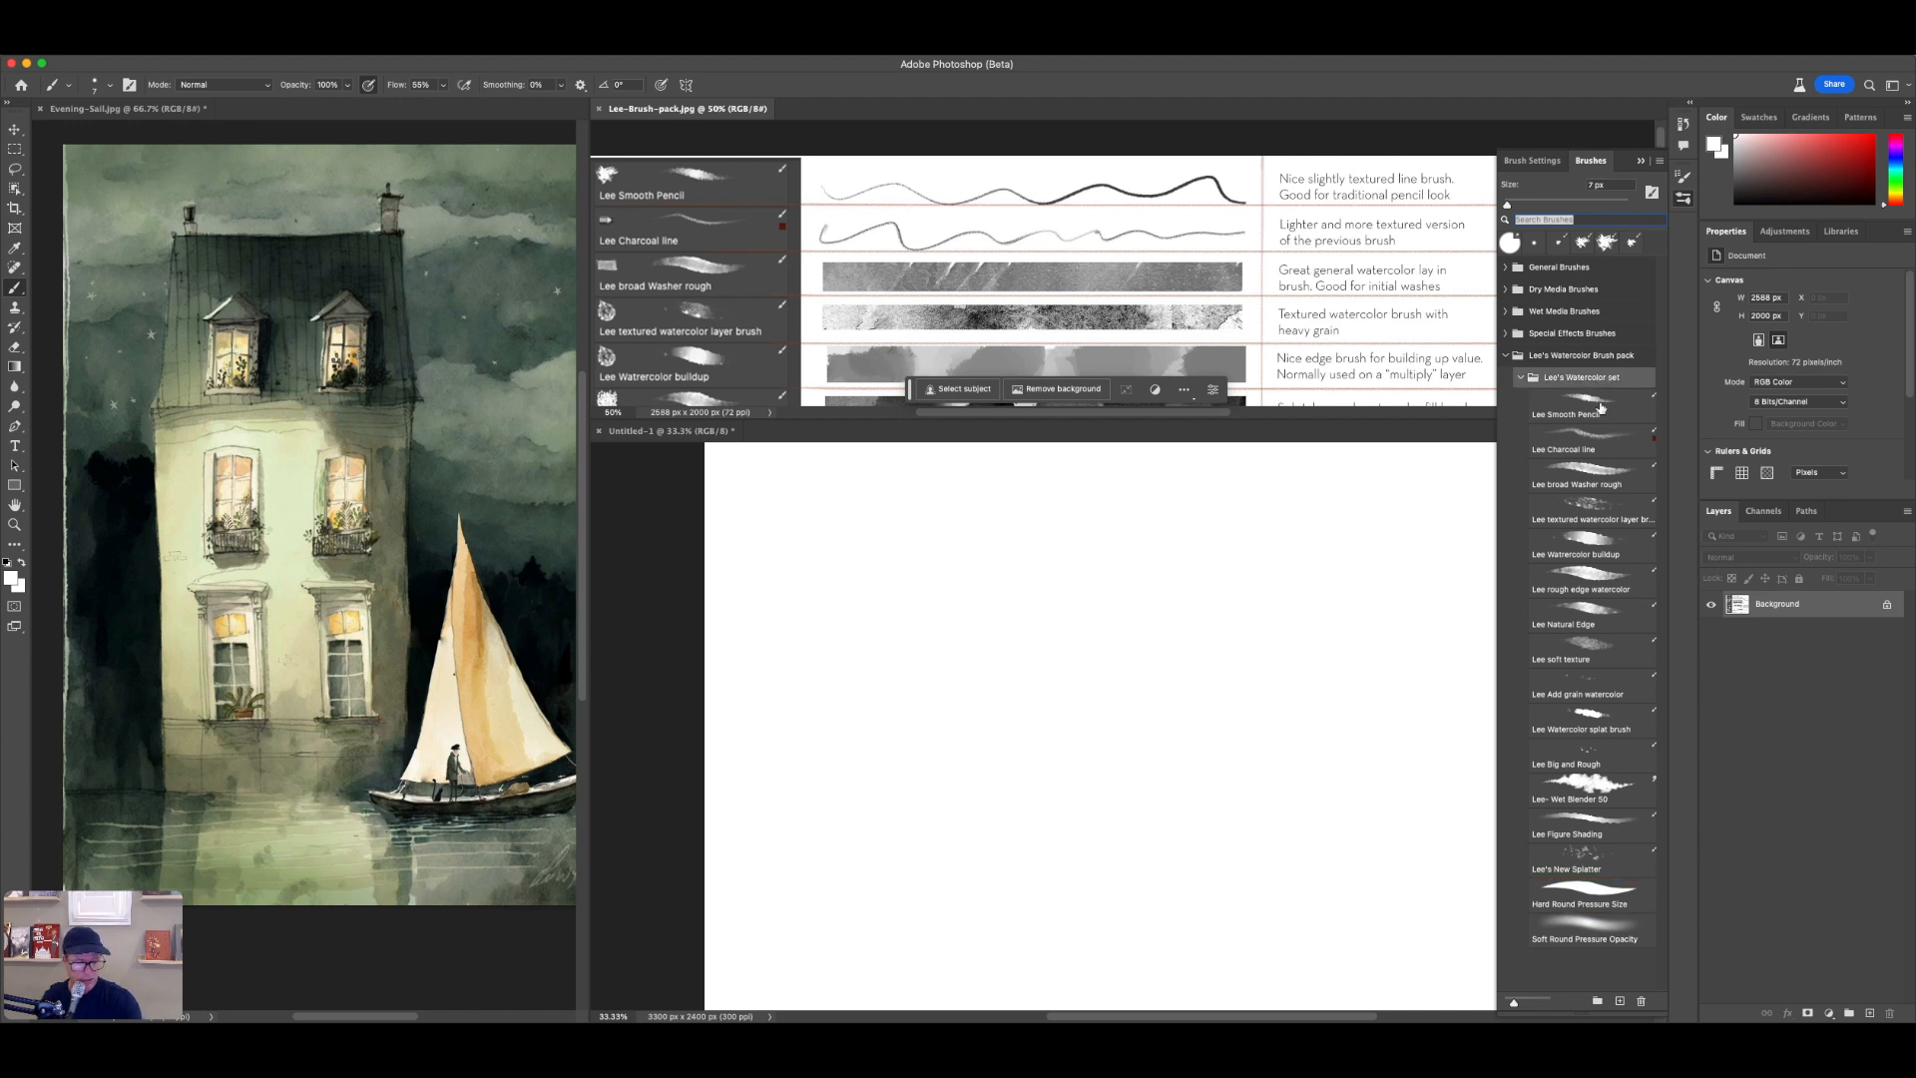
{"action": "left_click", "coordinate": [1600, 407]}
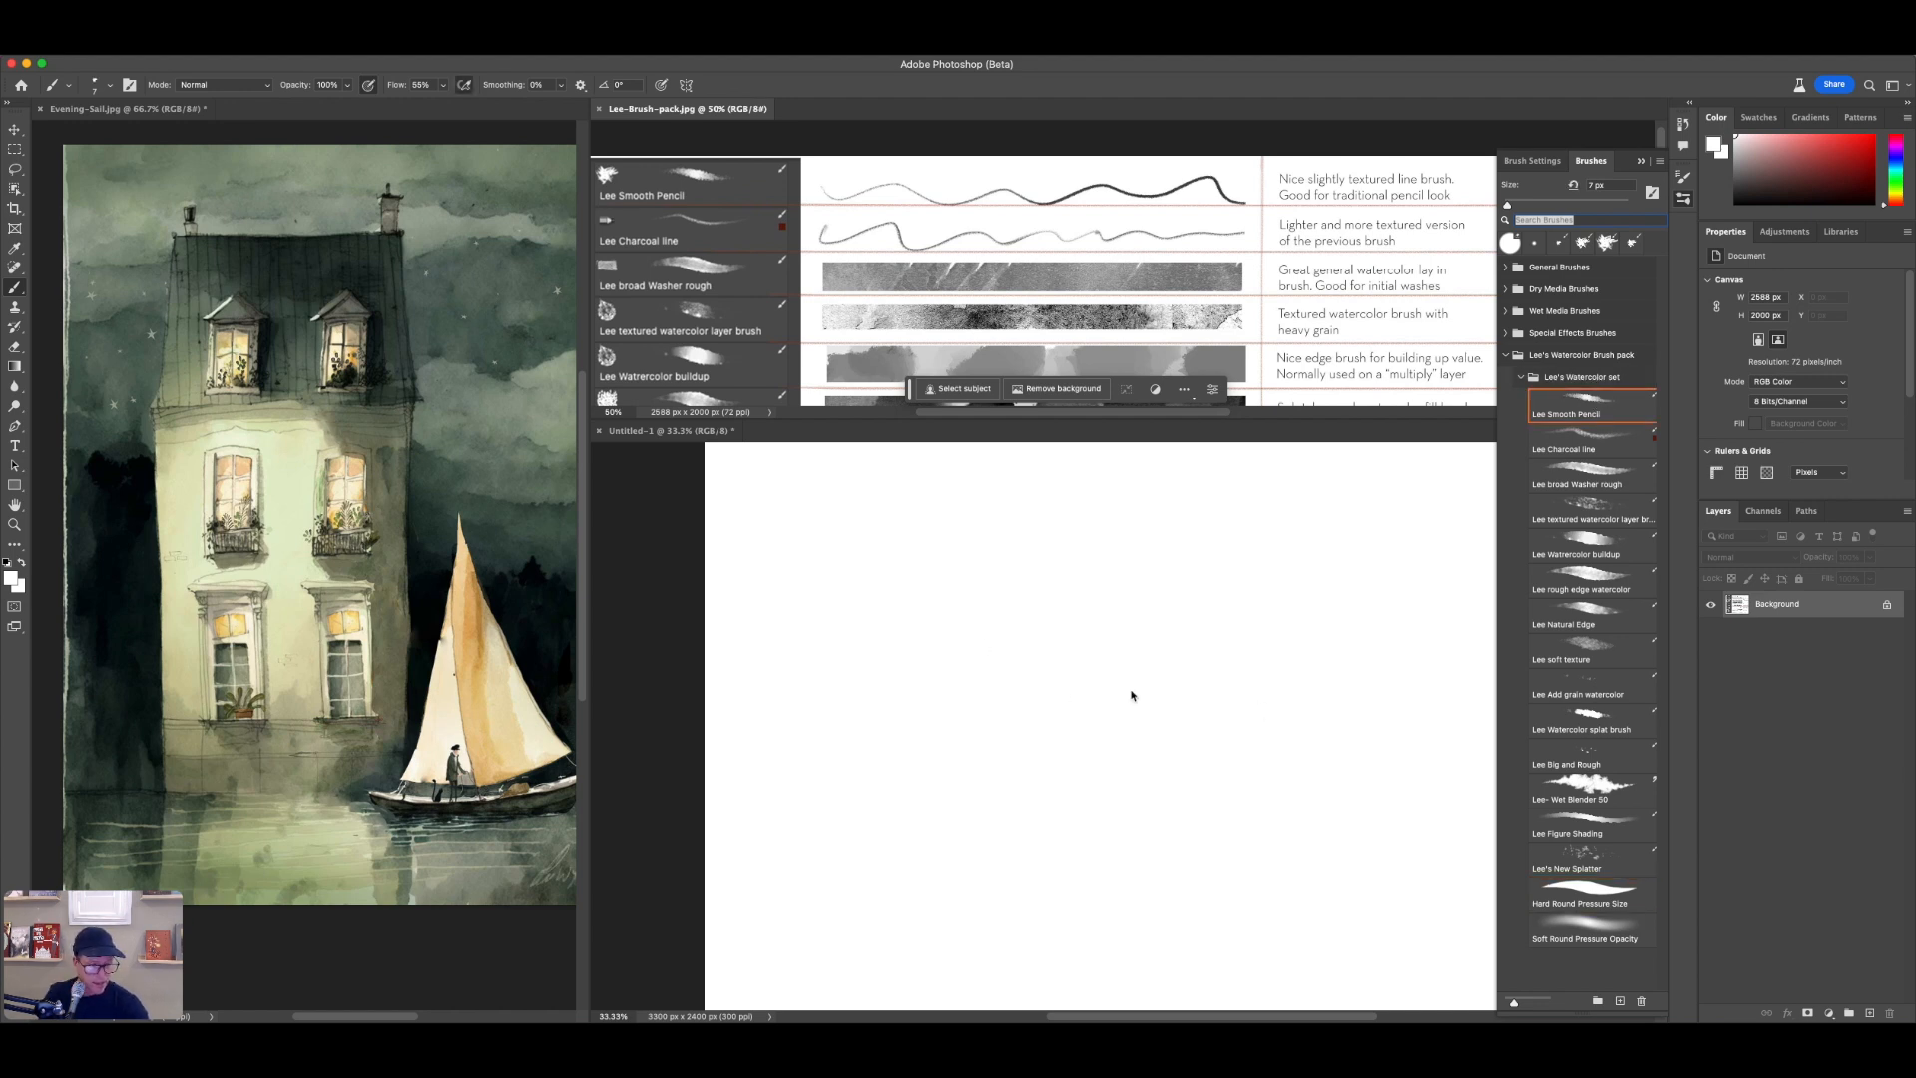
{"action": "left_click", "coordinate": [1869, 1012]}
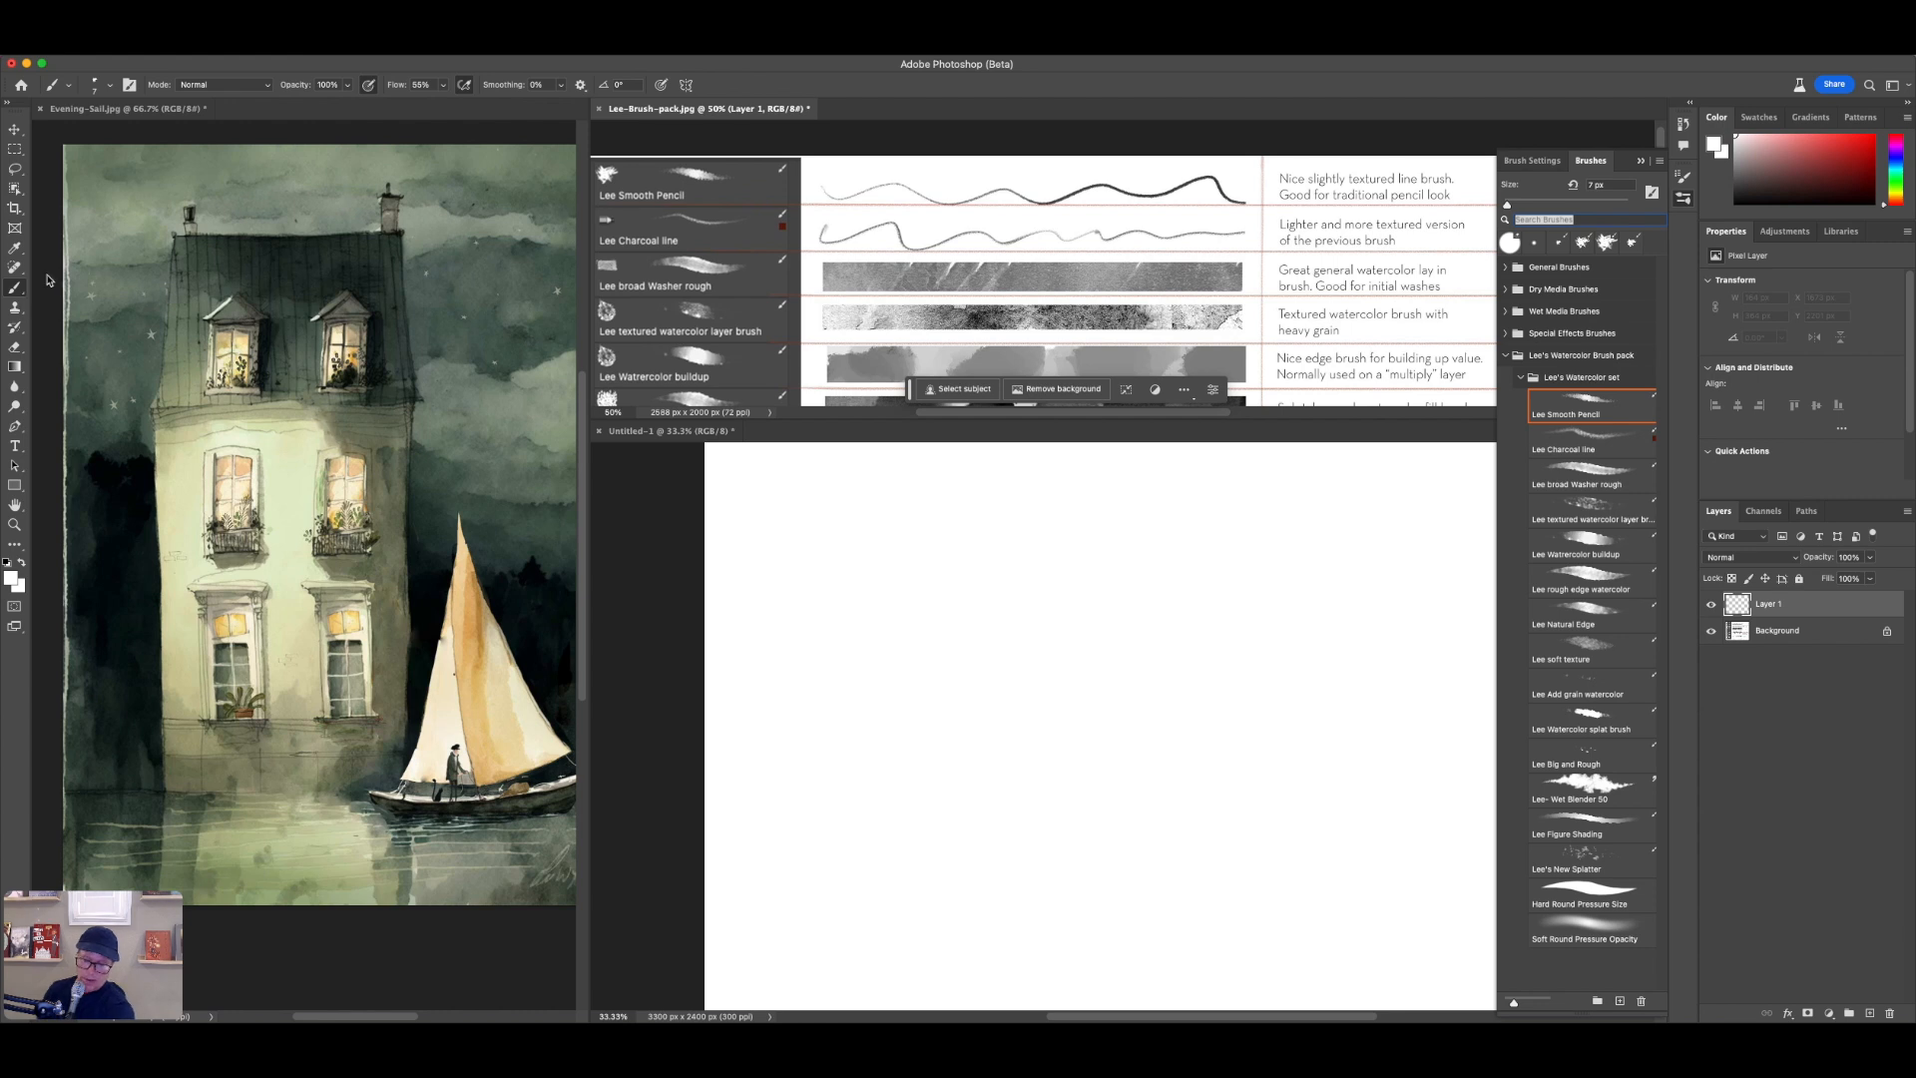
Step: In the Untitled-1 document, sketch a loose rectangular roof outline in black with an enlarged Lee Smooth Pencil brush
{"action": "left_click", "coordinate": [915, 601]}
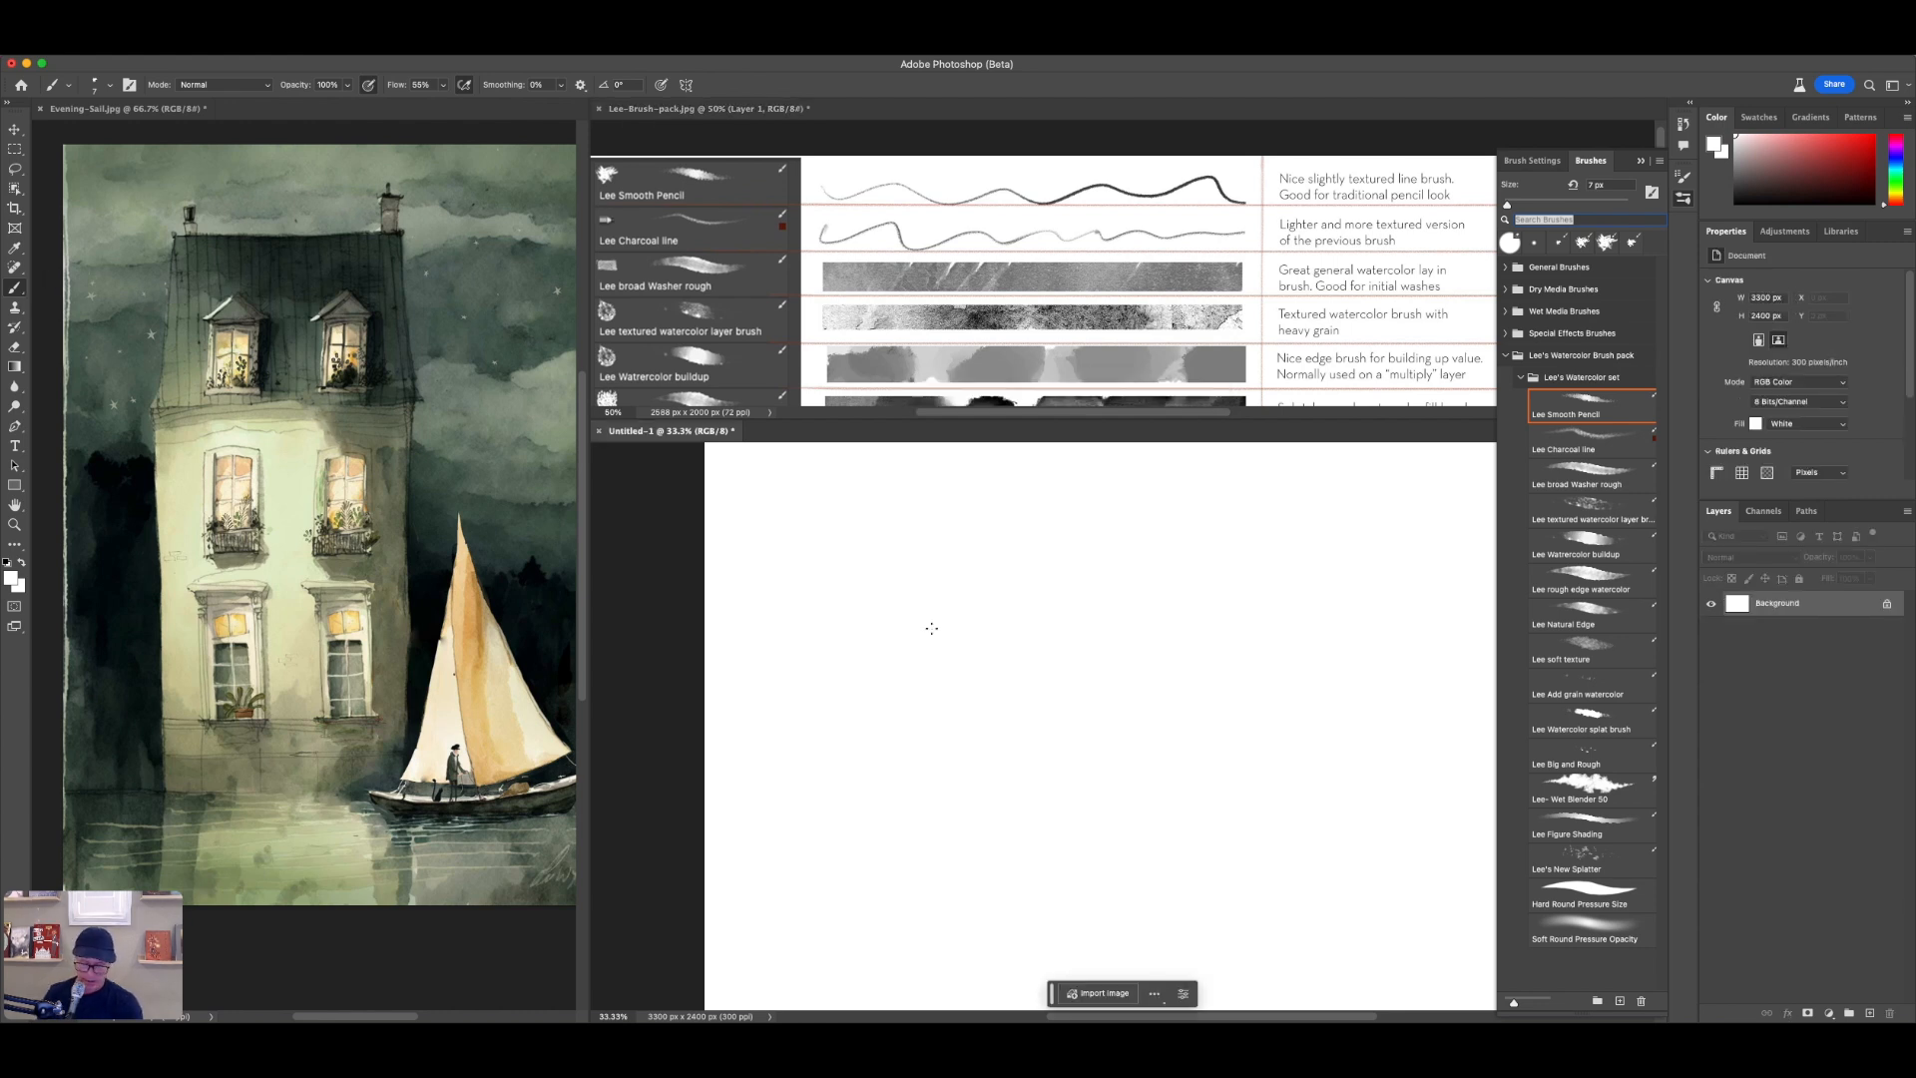
{"action": "left_click_drag", "start_coordinate": [950, 594], "coordinate": [962, 708]}
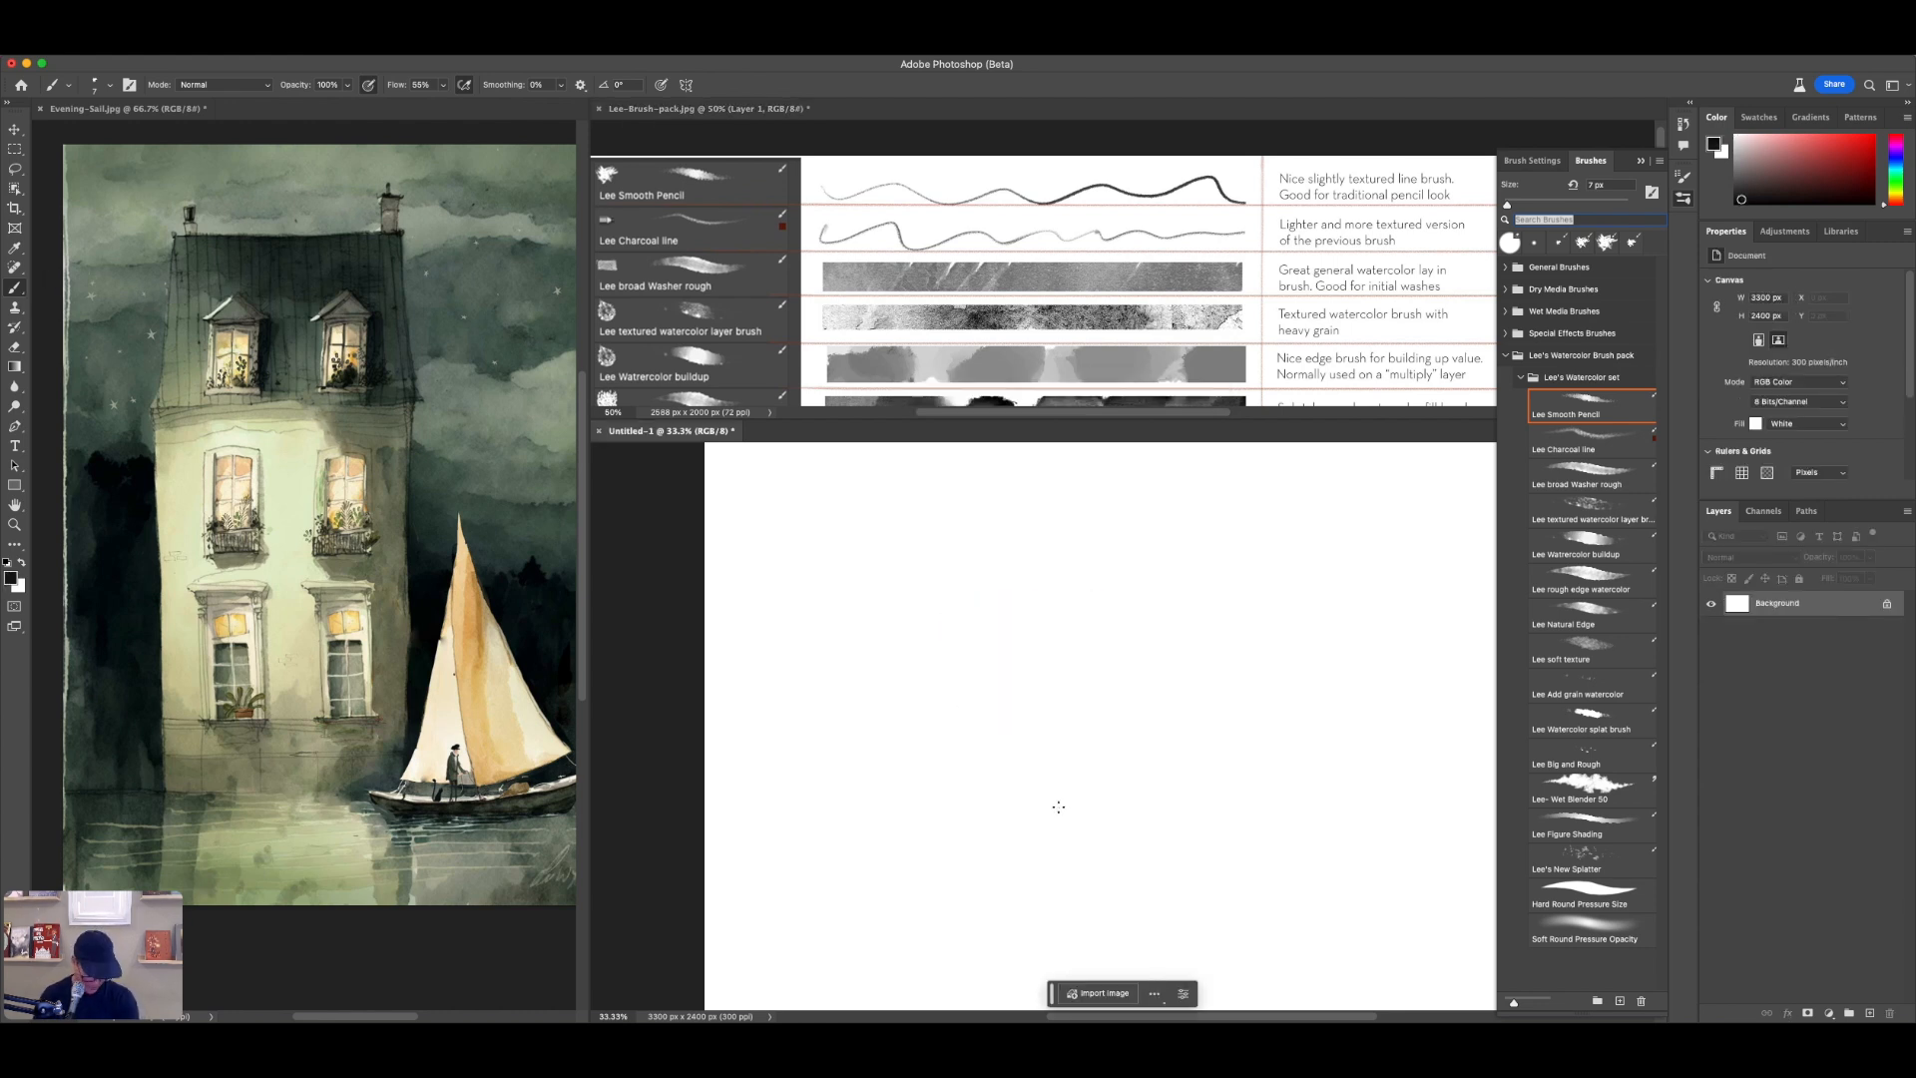
{"action": "key", "text": "bracketright"}
{"action": "key", "text": "bracketright"}
{"action": "key", "text": "bracketright"}
{"action": "mouse_move", "coordinate": [911, 773]}
{"action": "left_mouse_down"}
{"action": "mouse_move", "coordinate": [911, 539]}
{"action": "mouse_move", "coordinate": [1267, 544]}
{"action": "left_mouse_up"}
{"action": "mouse_move", "coordinate": [899, 536]}
{"action": "left_mouse_down"}
{"action": "mouse_move", "coordinate": [1332, 544]}
{"action": "mouse_move", "coordinate": [1344, 824]}
{"action": "left_mouse_up"}
{"action": "mouse_move", "coordinate": [1341, 742]}
{"action": "left_mouse_down"}
{"action": "mouse_move", "coordinate": [1347, 817]}
{"action": "mouse_move", "coordinate": [892, 811]}
{"action": "left_mouse_up"}
{"action": "mouse_move", "coordinate": [949, 810]}
{"action": "left_mouse_down"}
{"action": "mouse_move", "coordinate": [928, 820]}
{"action": "mouse_move", "coordinate": [915, 784]}
{"action": "left_mouse_up"}
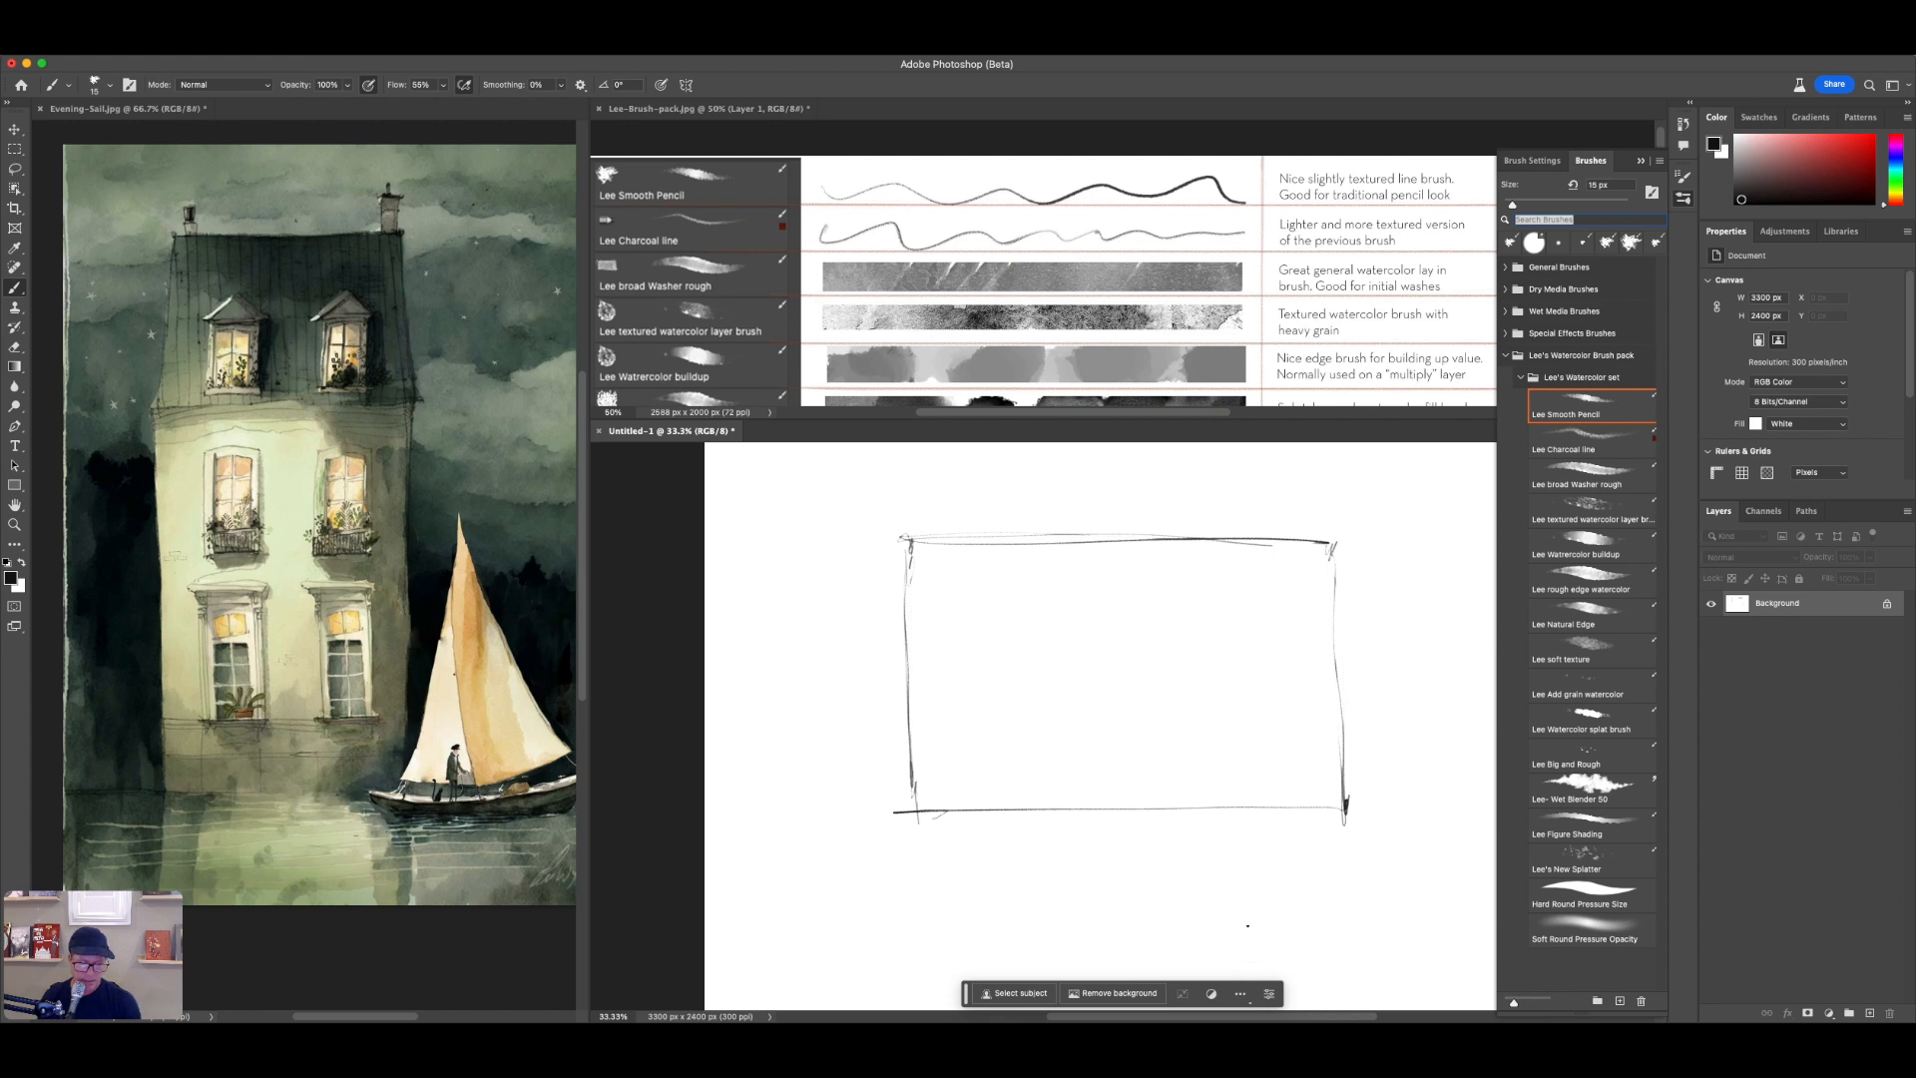
Step: Flare the roof outline's lower corners and retrace its edges, adding a long vertical pencil line beside it
{"action": "left_click_drag", "start_coordinate": [909, 762], "coordinate": [901, 807]}
{"action": "mouse_move", "coordinate": [1355, 781]}
{"action": "left_mouse_down"}
{"action": "mouse_move", "coordinate": [1380, 807]}
{"action": "mouse_move", "coordinate": [1302, 813]}
{"action": "left_mouse_up"}
{"action": "key", "text": "e"}
{"action": "mouse_move", "coordinate": [900, 802]}
{"action": "left_mouse_down"}
{"action": "mouse_move", "coordinate": [925, 776]}
{"action": "mouse_move", "coordinate": [898, 812]}
{"action": "left_mouse_up"}
{"action": "left_click_drag", "start_coordinate": [1114, 813], "coordinate": [1373, 812]}
{"action": "left_click_drag", "start_coordinate": [1082, 816], "coordinate": [876, 814]}
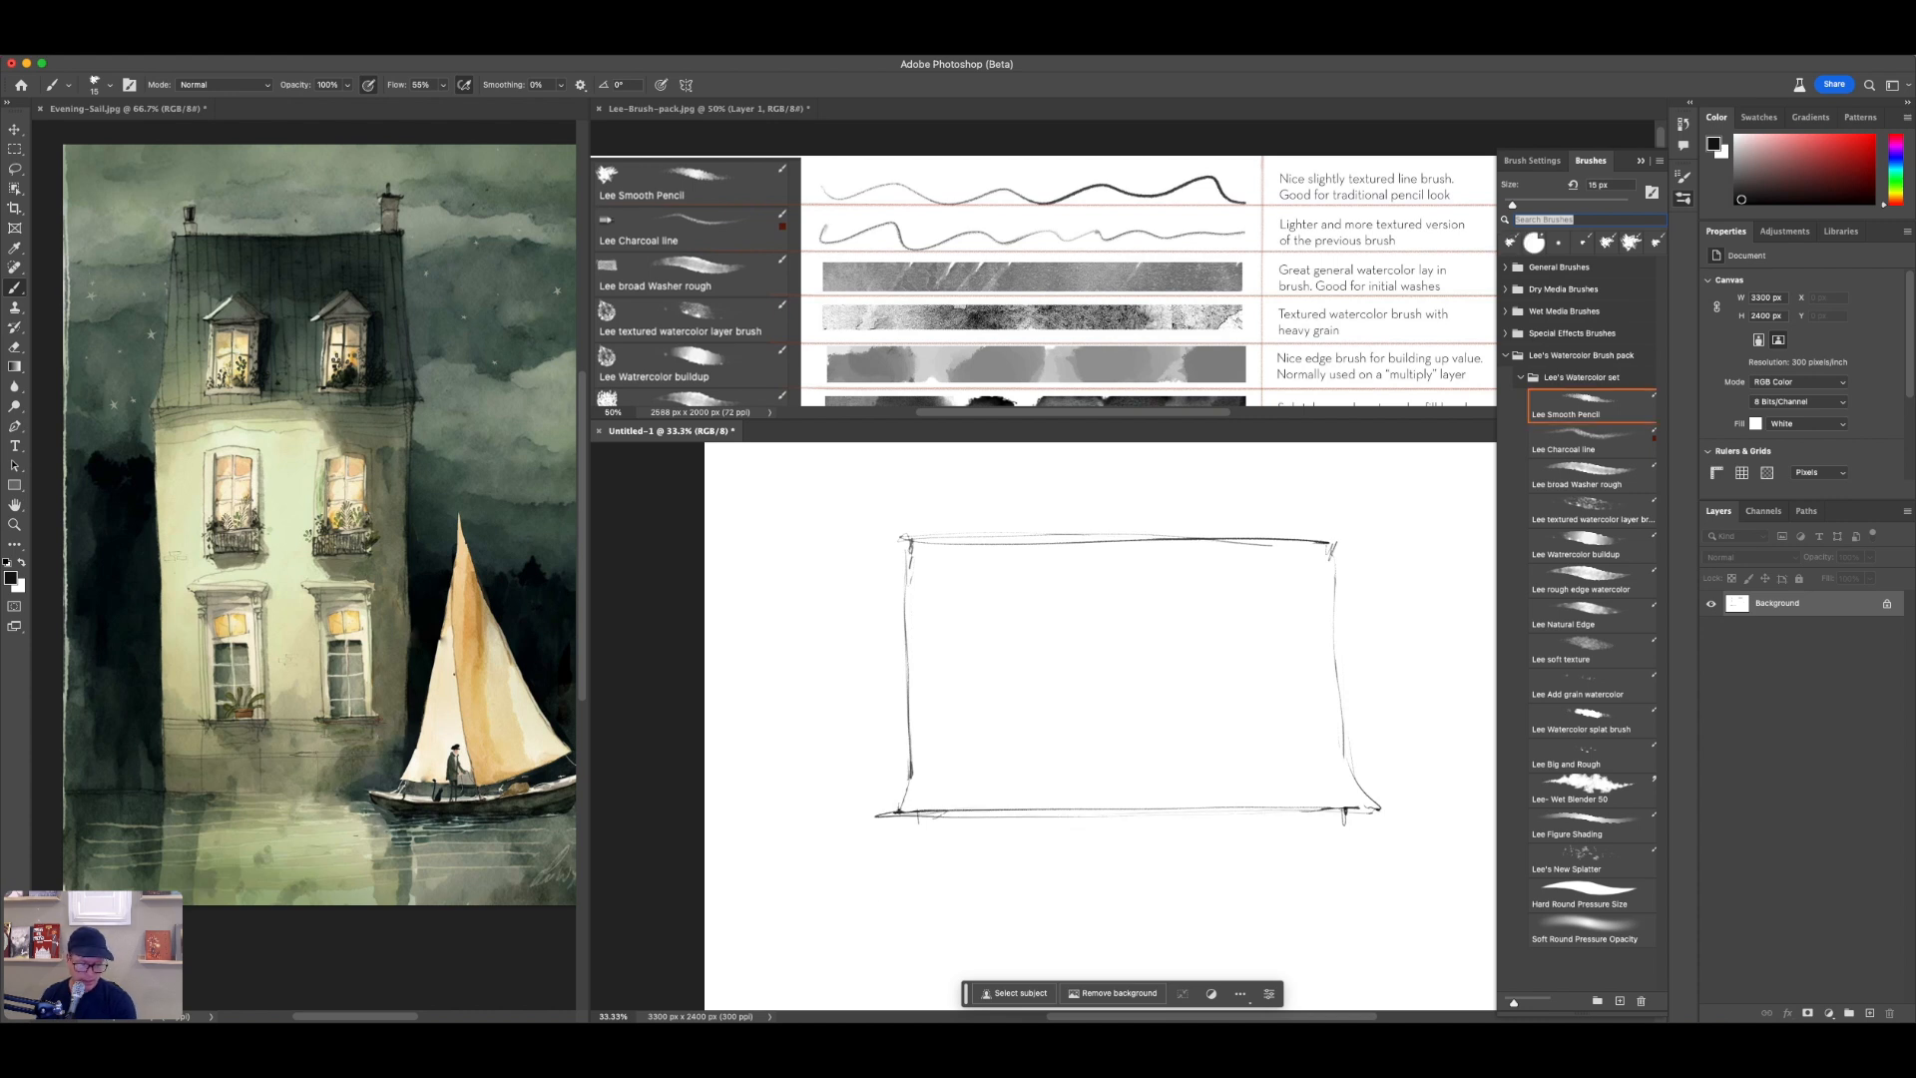
{"action": "left_click_drag", "start_coordinate": [771, 516], "coordinate": [788, 923]}
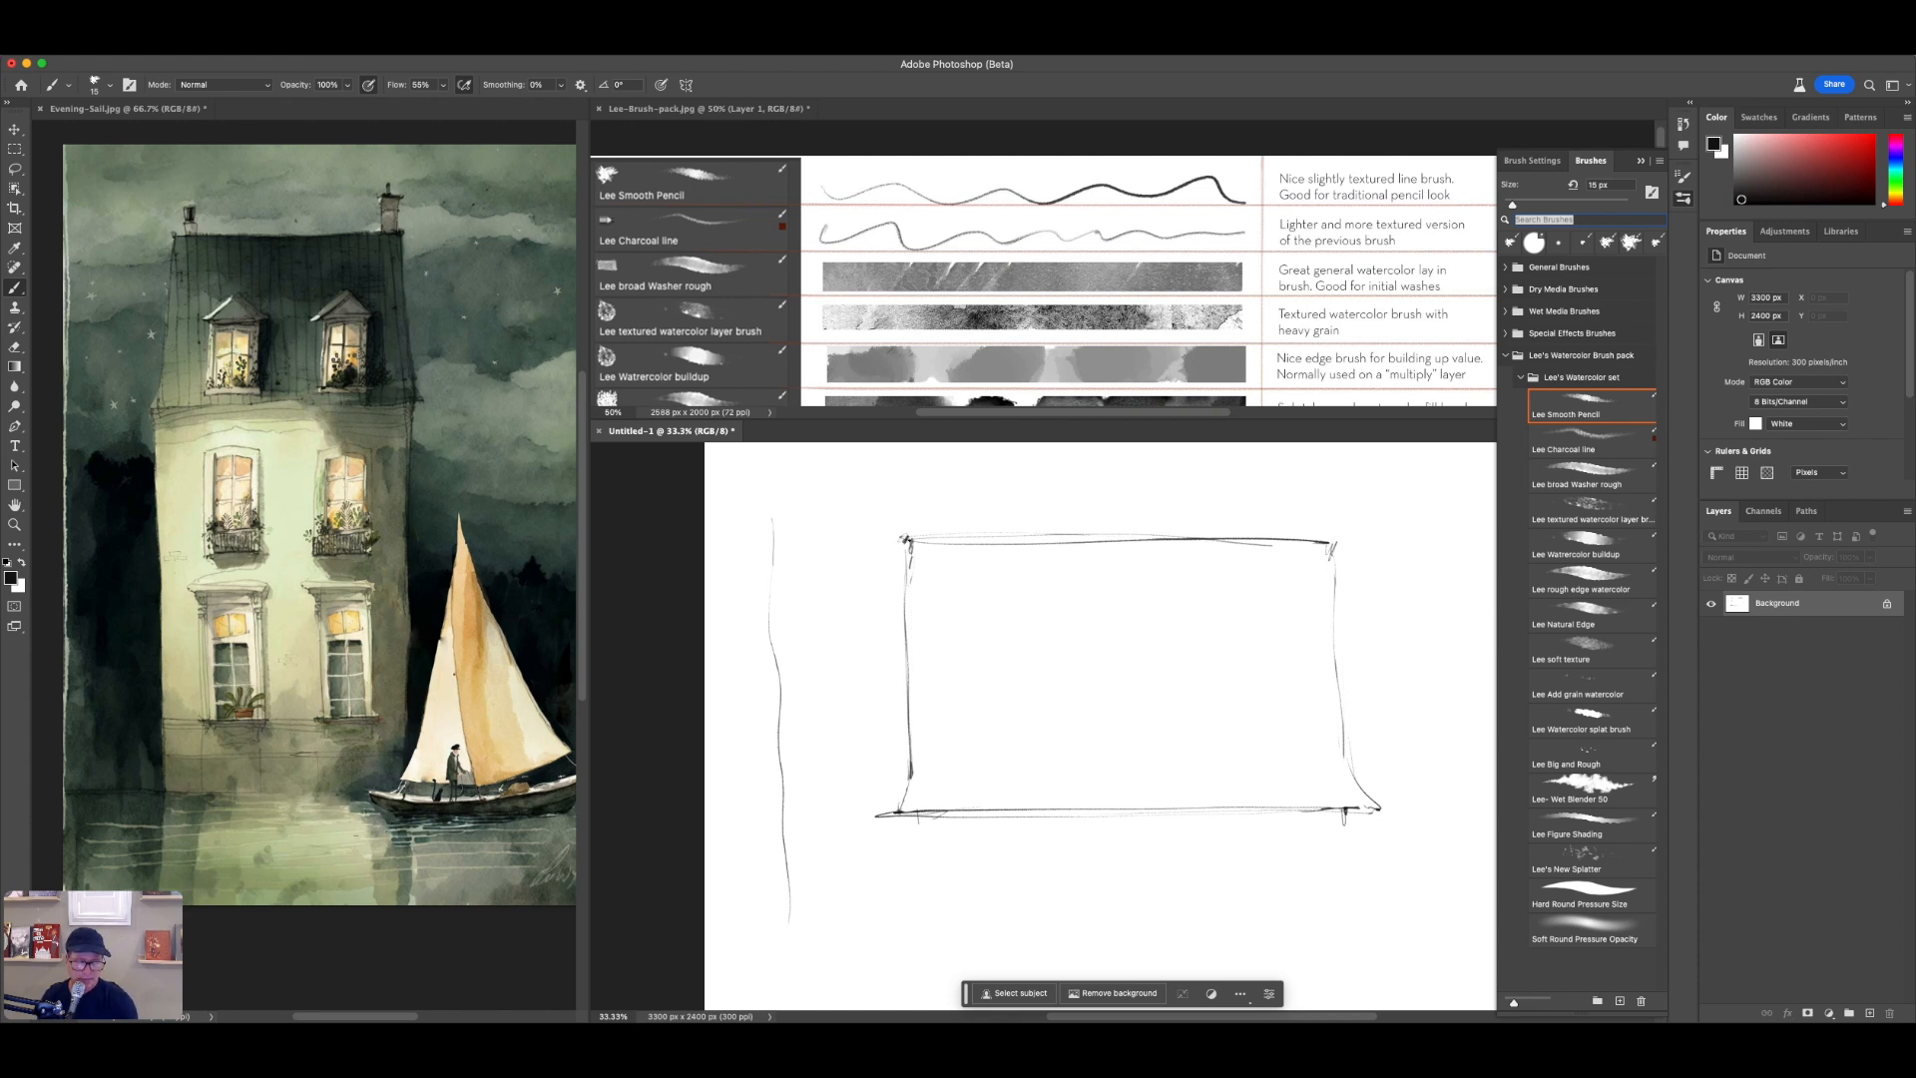
{"action": "mouse_move", "coordinate": [1111, 536]}
{"action": "left_mouse_down"}
{"action": "mouse_move", "coordinate": [1096, 537]}
{"action": "mouse_move", "coordinate": [1340, 539]}
{"action": "mouse_move", "coordinate": [1334, 575]}
{"action": "left_mouse_up"}
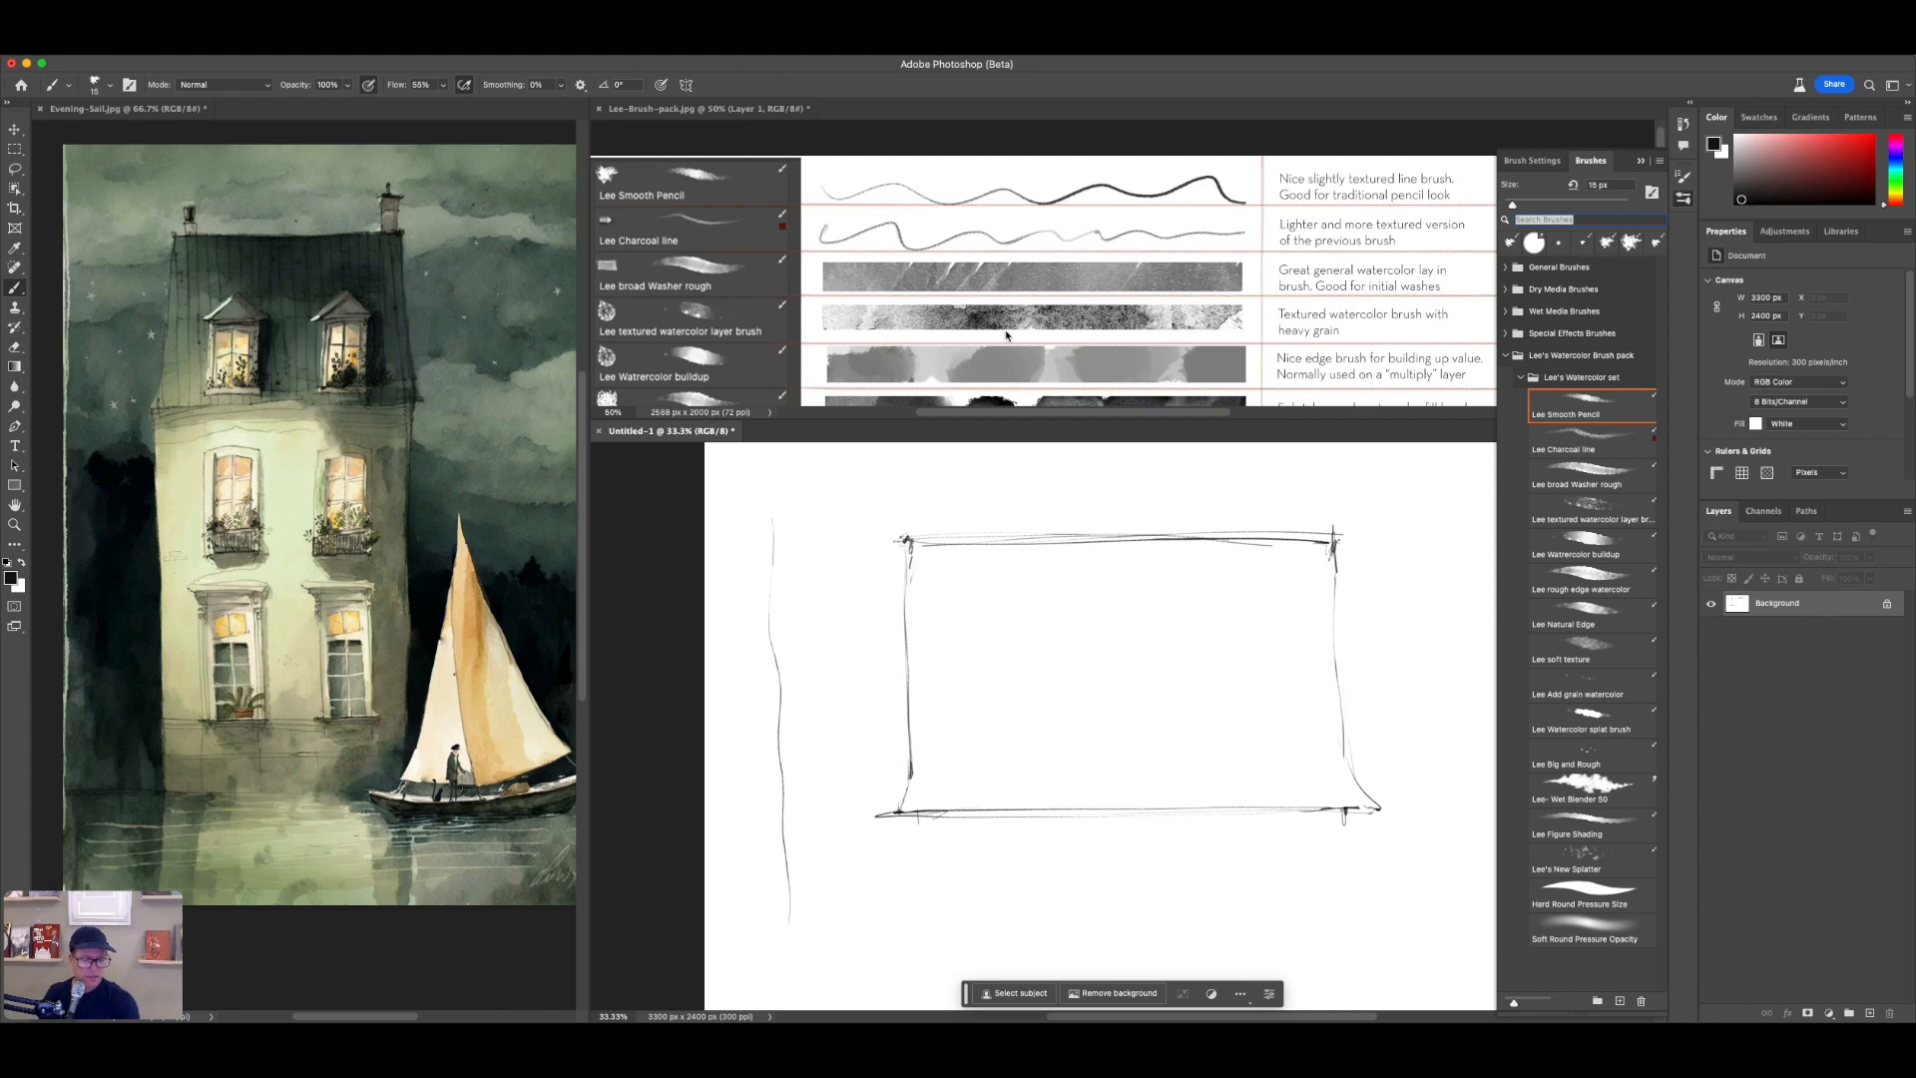
Step: Draw roughly evenly spaced vertical seams across the whole roof outline in black with the Lee Charcoal line brush
{"action": "left_click", "coordinate": [1614, 449]}
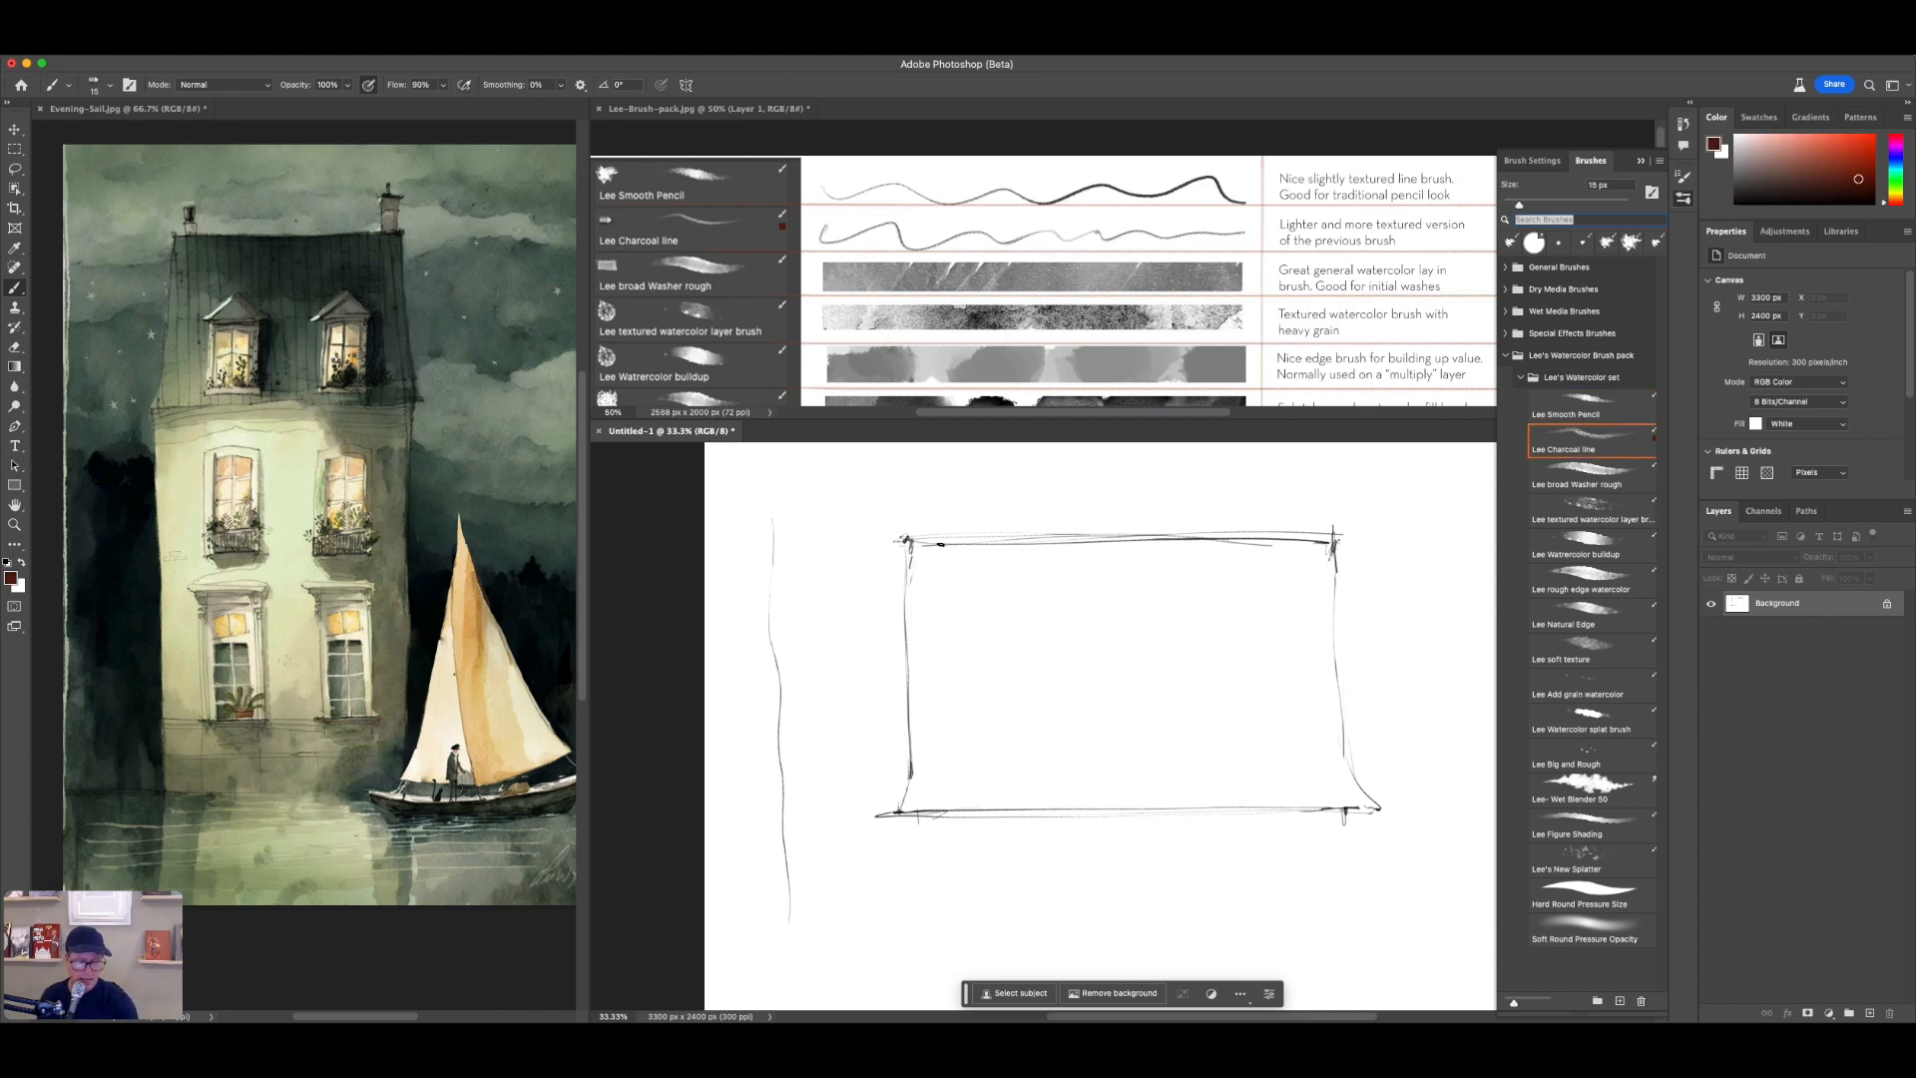
{"action": "left_click_drag", "start_coordinate": [1010, 628], "coordinate": [926, 666]}
{"action": "left_click_drag", "start_coordinate": [938, 547], "coordinate": [943, 807]}
{"action": "left_click_drag", "start_coordinate": [964, 544], "coordinate": [977, 809]}
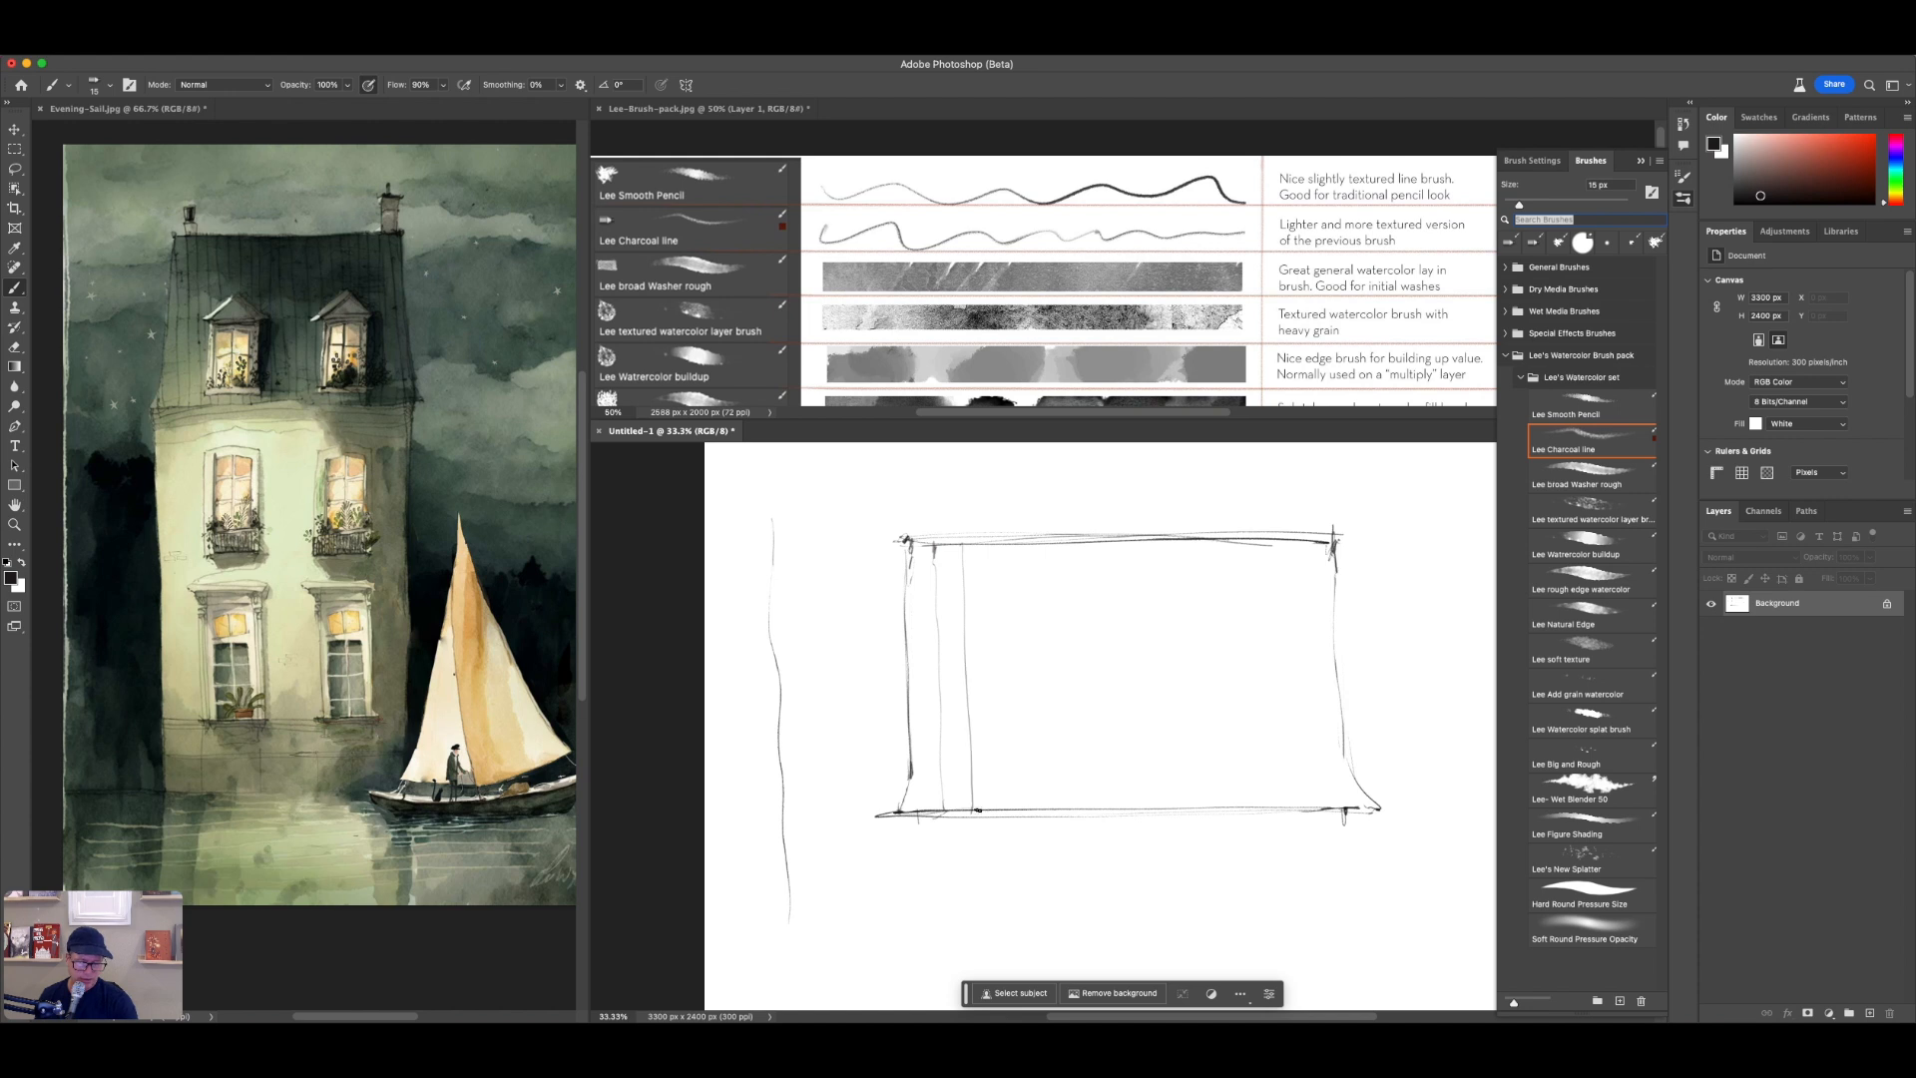
{"action": "left_click_drag", "start_coordinate": [998, 550], "coordinate": [995, 808]}
{"action": "left_click_drag", "start_coordinate": [1027, 554], "coordinate": [1032, 803]}
{"action": "left_click_drag", "start_coordinate": [1065, 549], "coordinate": [1069, 807]}
{"action": "left_click_drag", "start_coordinate": [1089, 548], "coordinate": [1098, 809]}
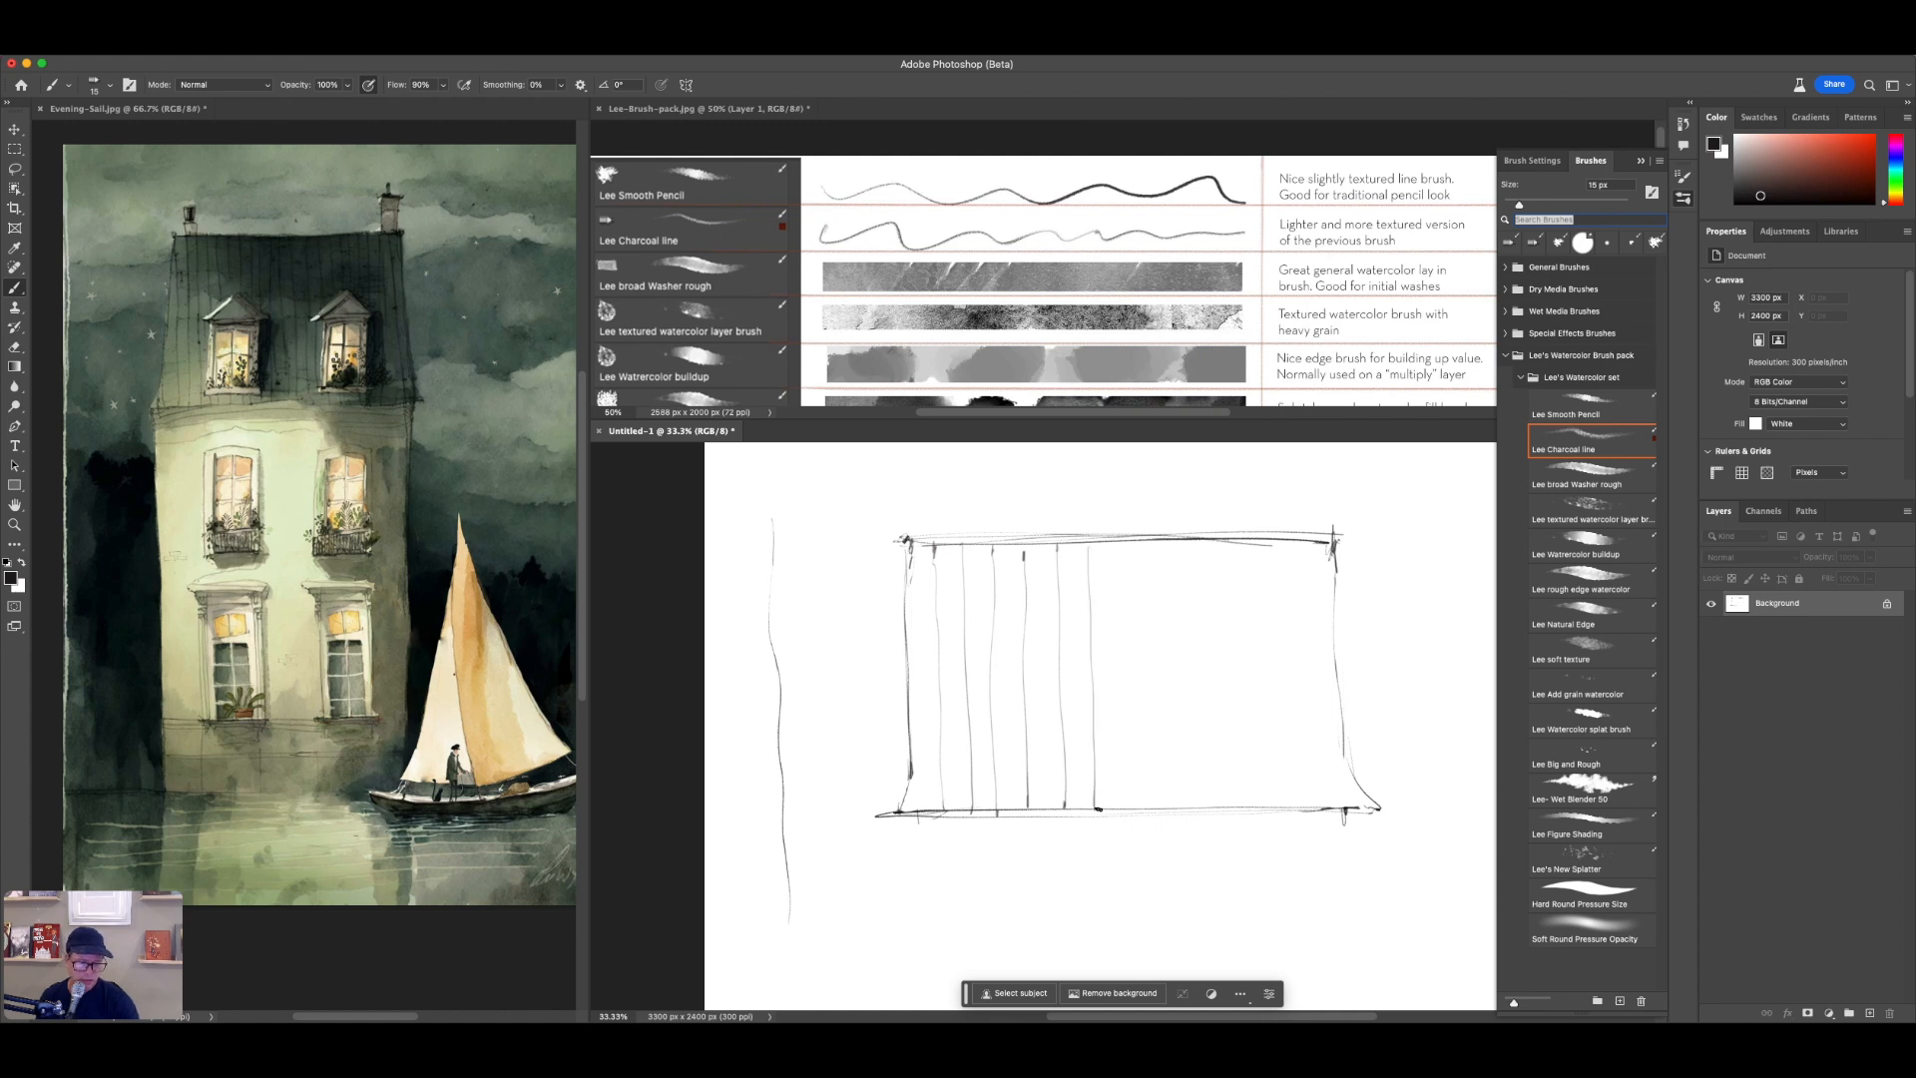
{"action": "left_click_drag", "start_coordinate": [1122, 545], "coordinate": [1118, 809]}
{"action": "left_click_drag", "start_coordinate": [1144, 544], "coordinate": [1145, 812]}
{"action": "left_click_drag", "start_coordinate": [1171, 546], "coordinate": [1177, 809]}
{"action": "left_click_drag", "start_coordinate": [1195, 543], "coordinate": [1203, 812]}
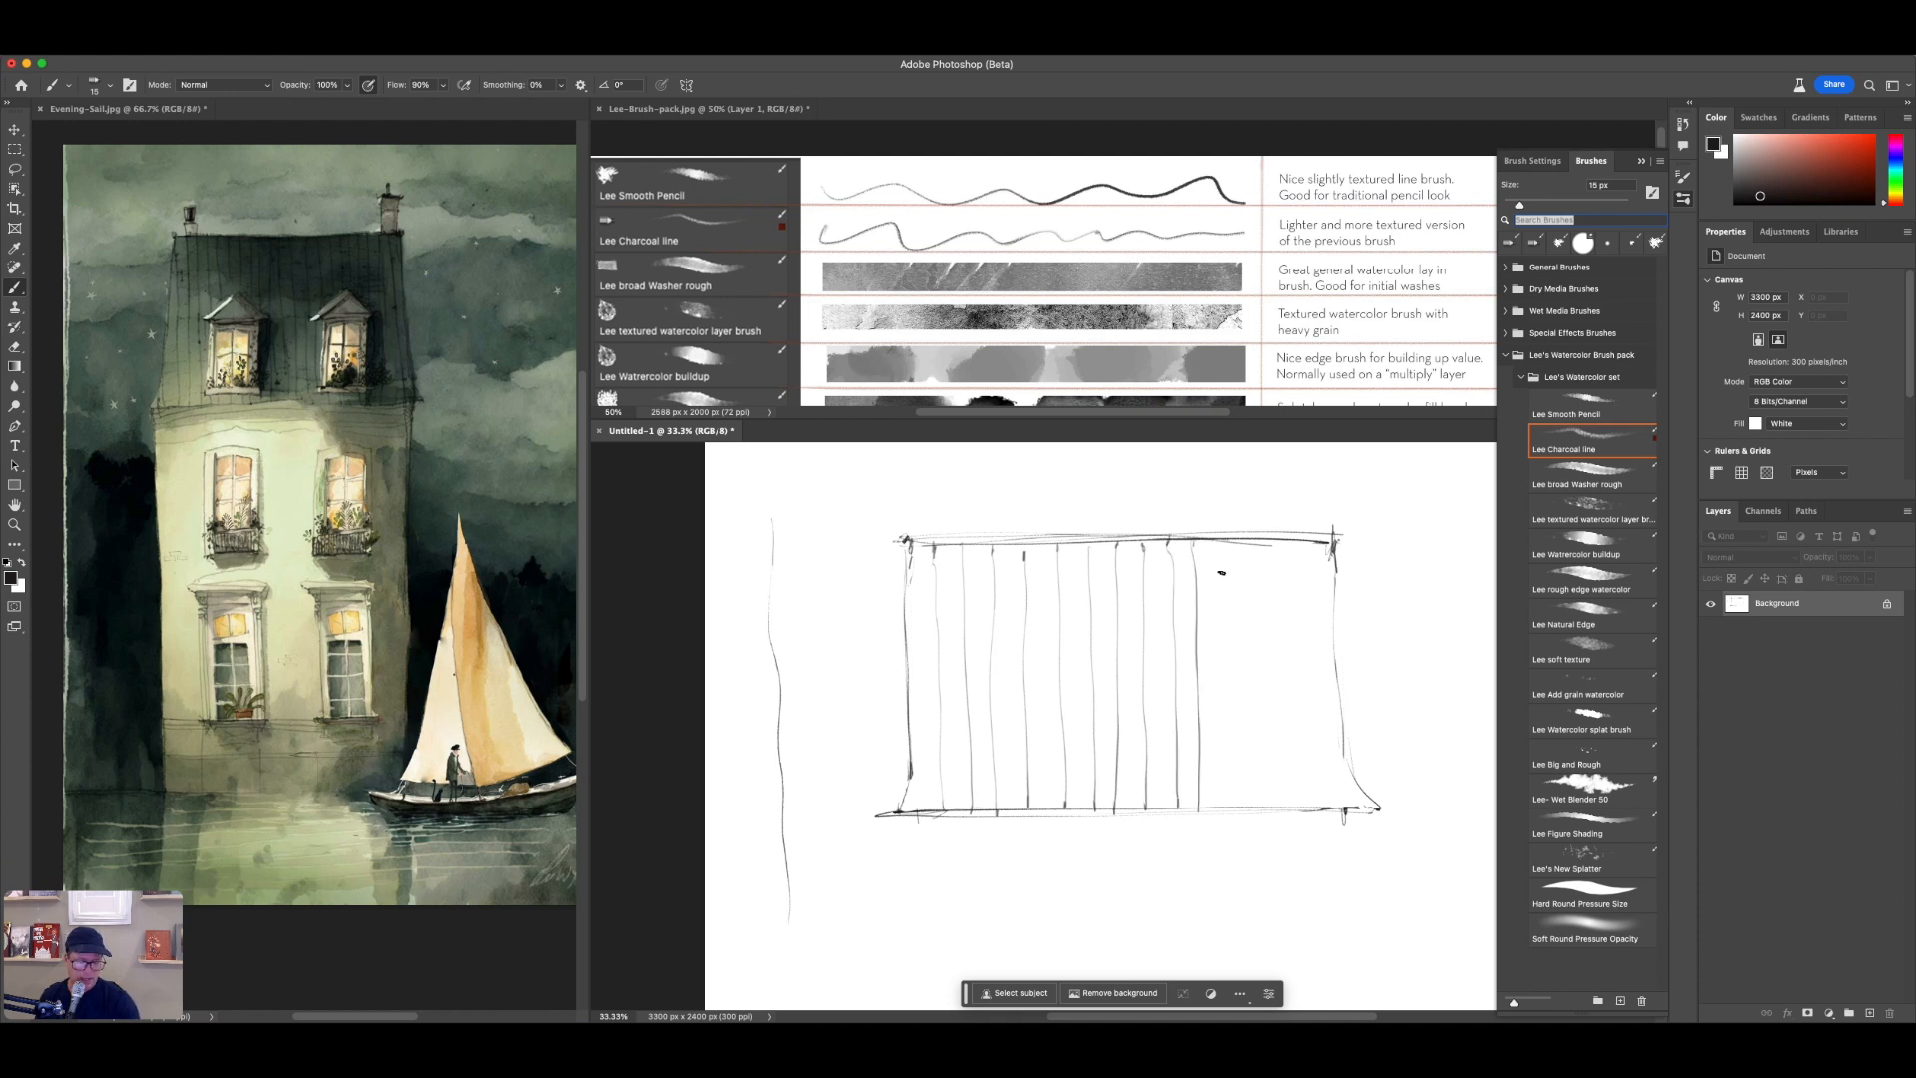
{"action": "left_click_drag", "start_coordinate": [1221, 541], "coordinate": [1240, 812]}
{"action": "left_click_drag", "start_coordinate": [1257, 544], "coordinate": [1267, 810]}
{"action": "left_click_drag", "start_coordinate": [1292, 541], "coordinate": [1297, 805]}
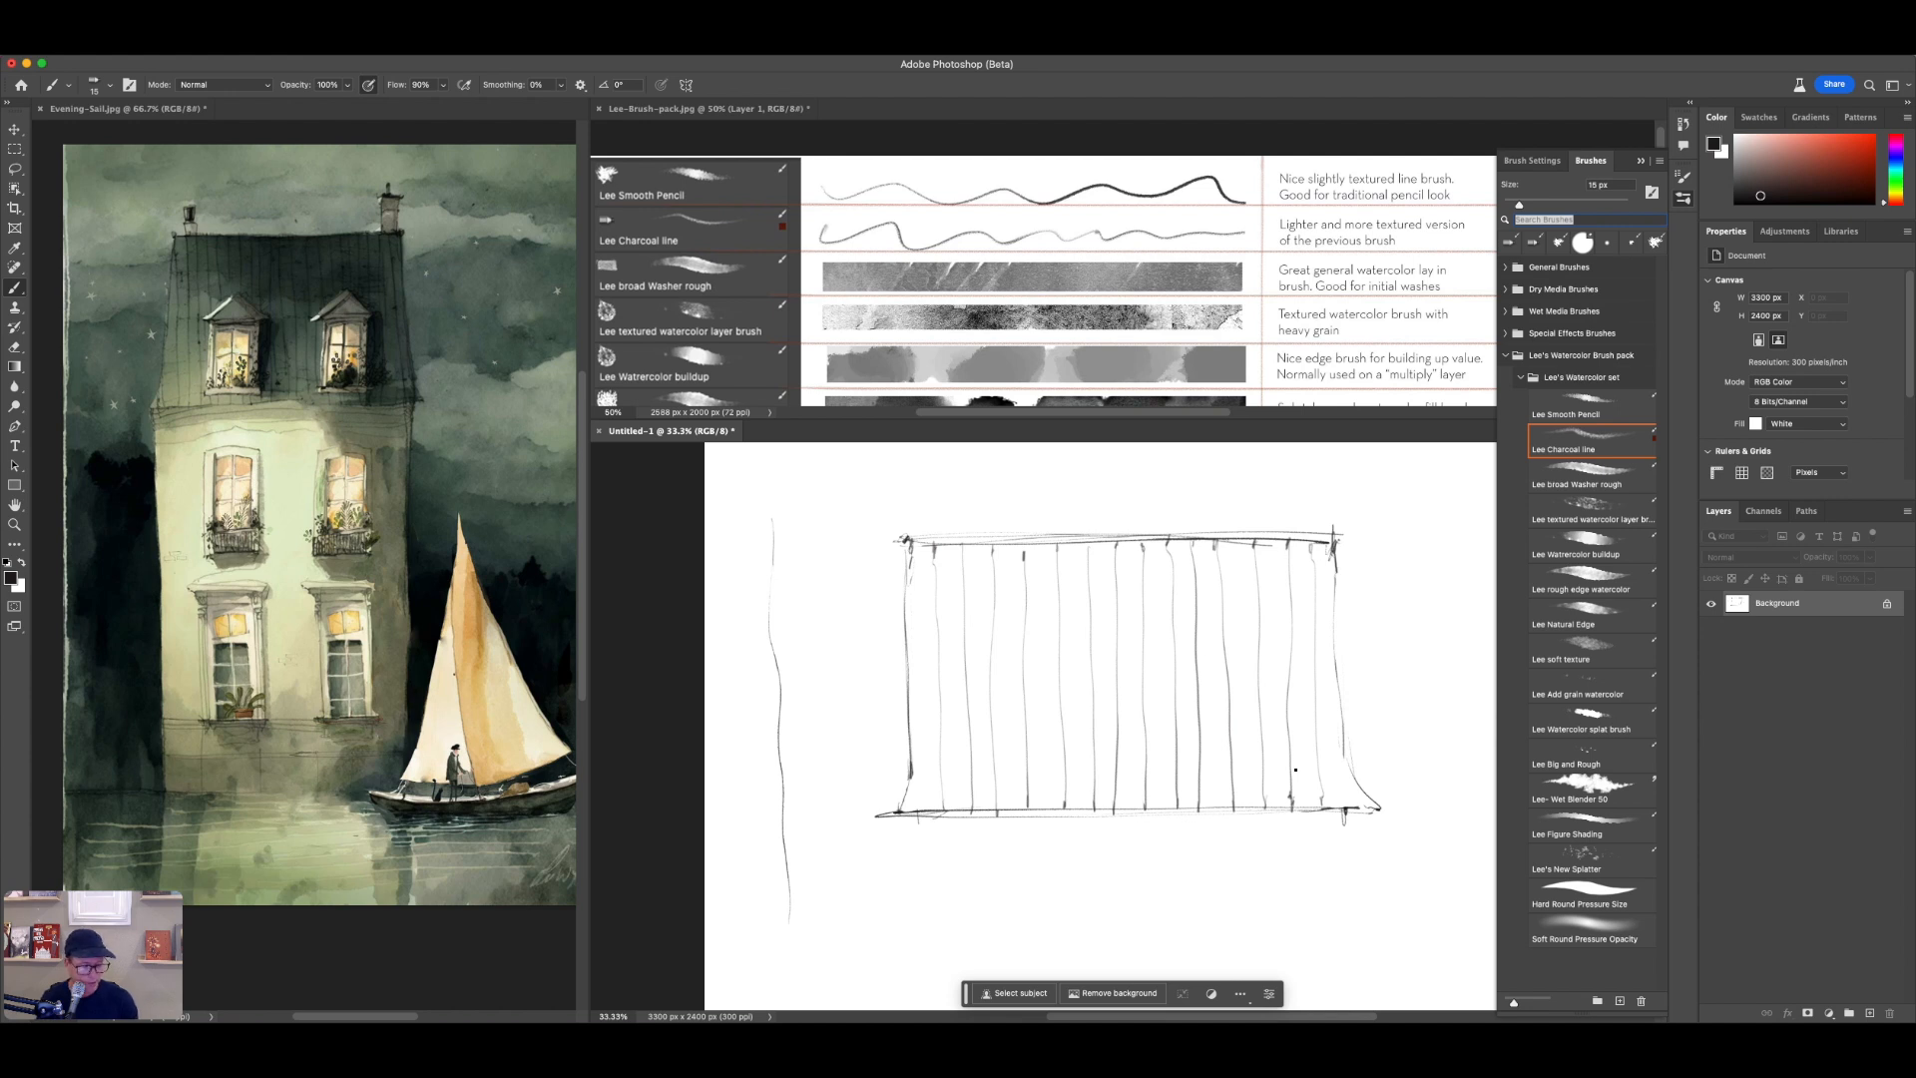
Step: Add a new layer above the Background and make a lasso selection following the roof outline
{"action": "left_click", "coordinate": [1794, 610]}
{"action": "left_click", "coordinate": [1869, 1013]}
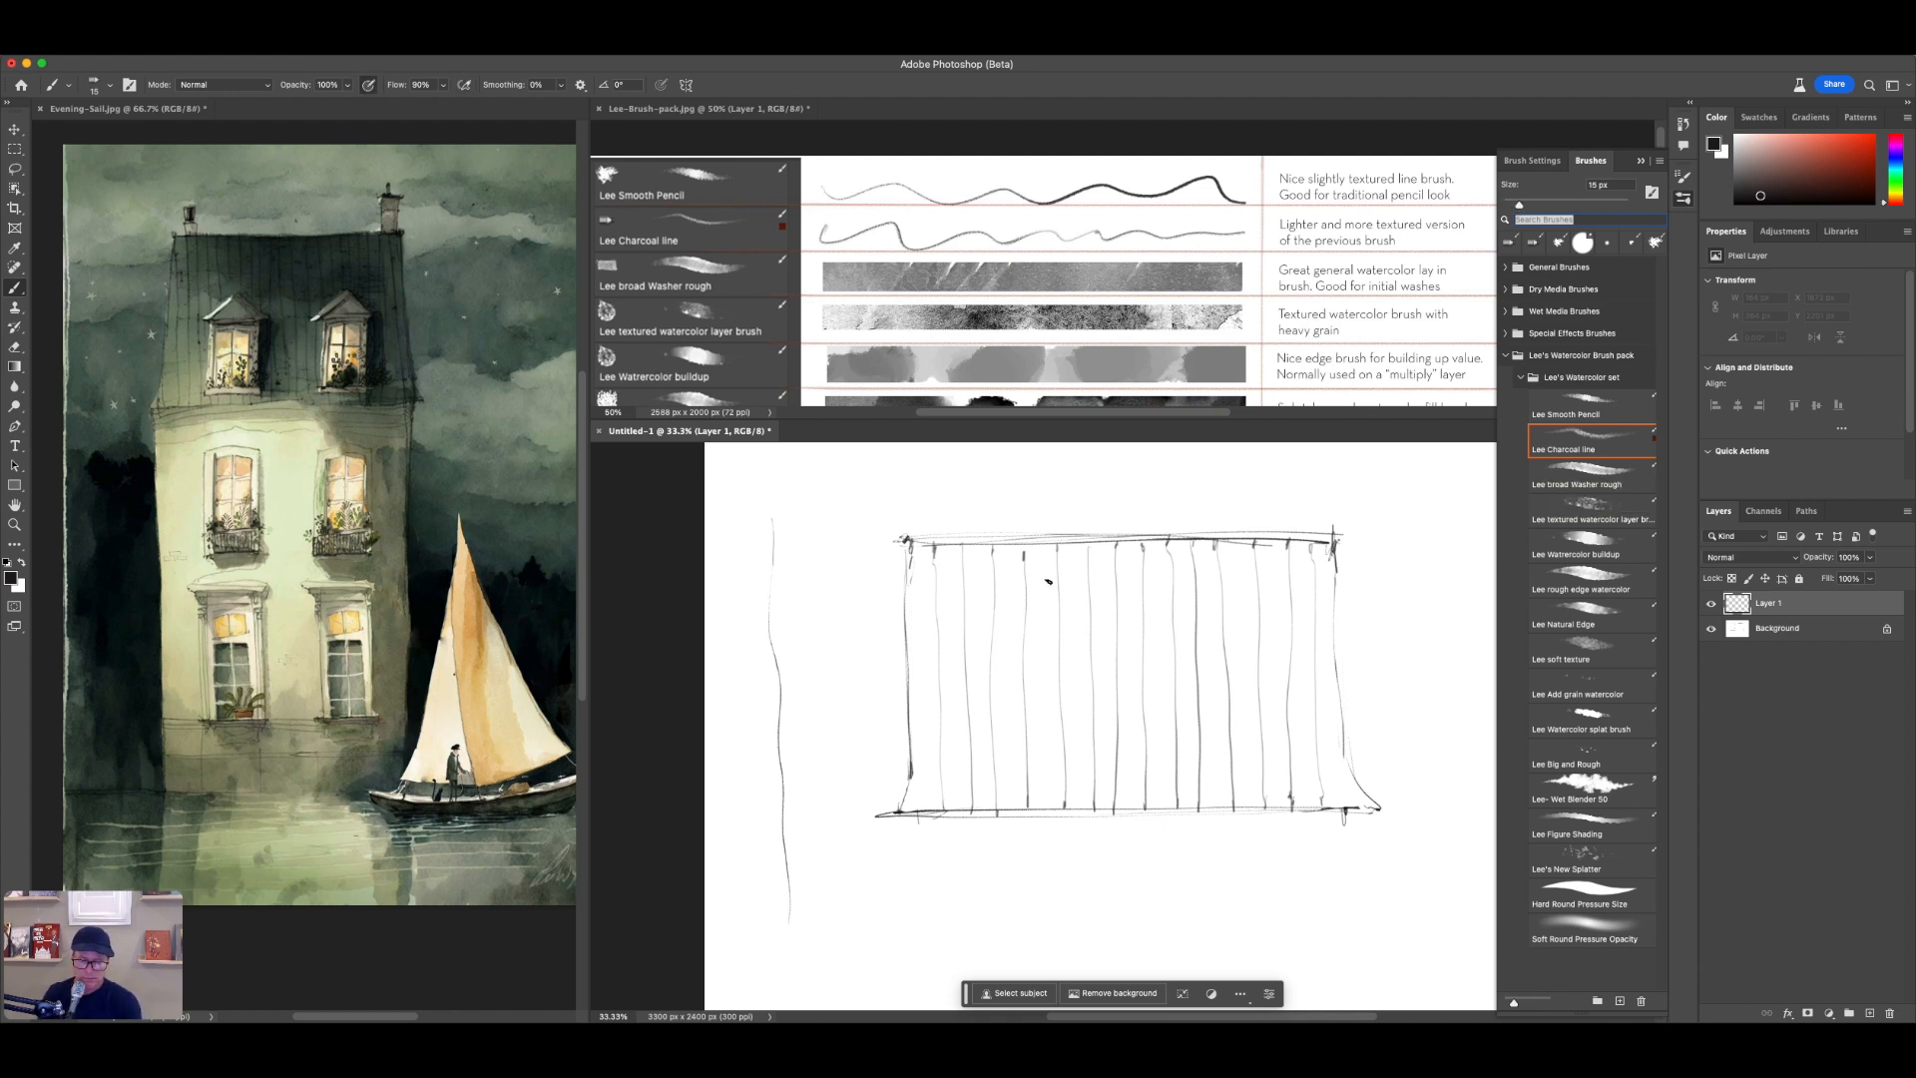
{"action": "key", "text": "l"}
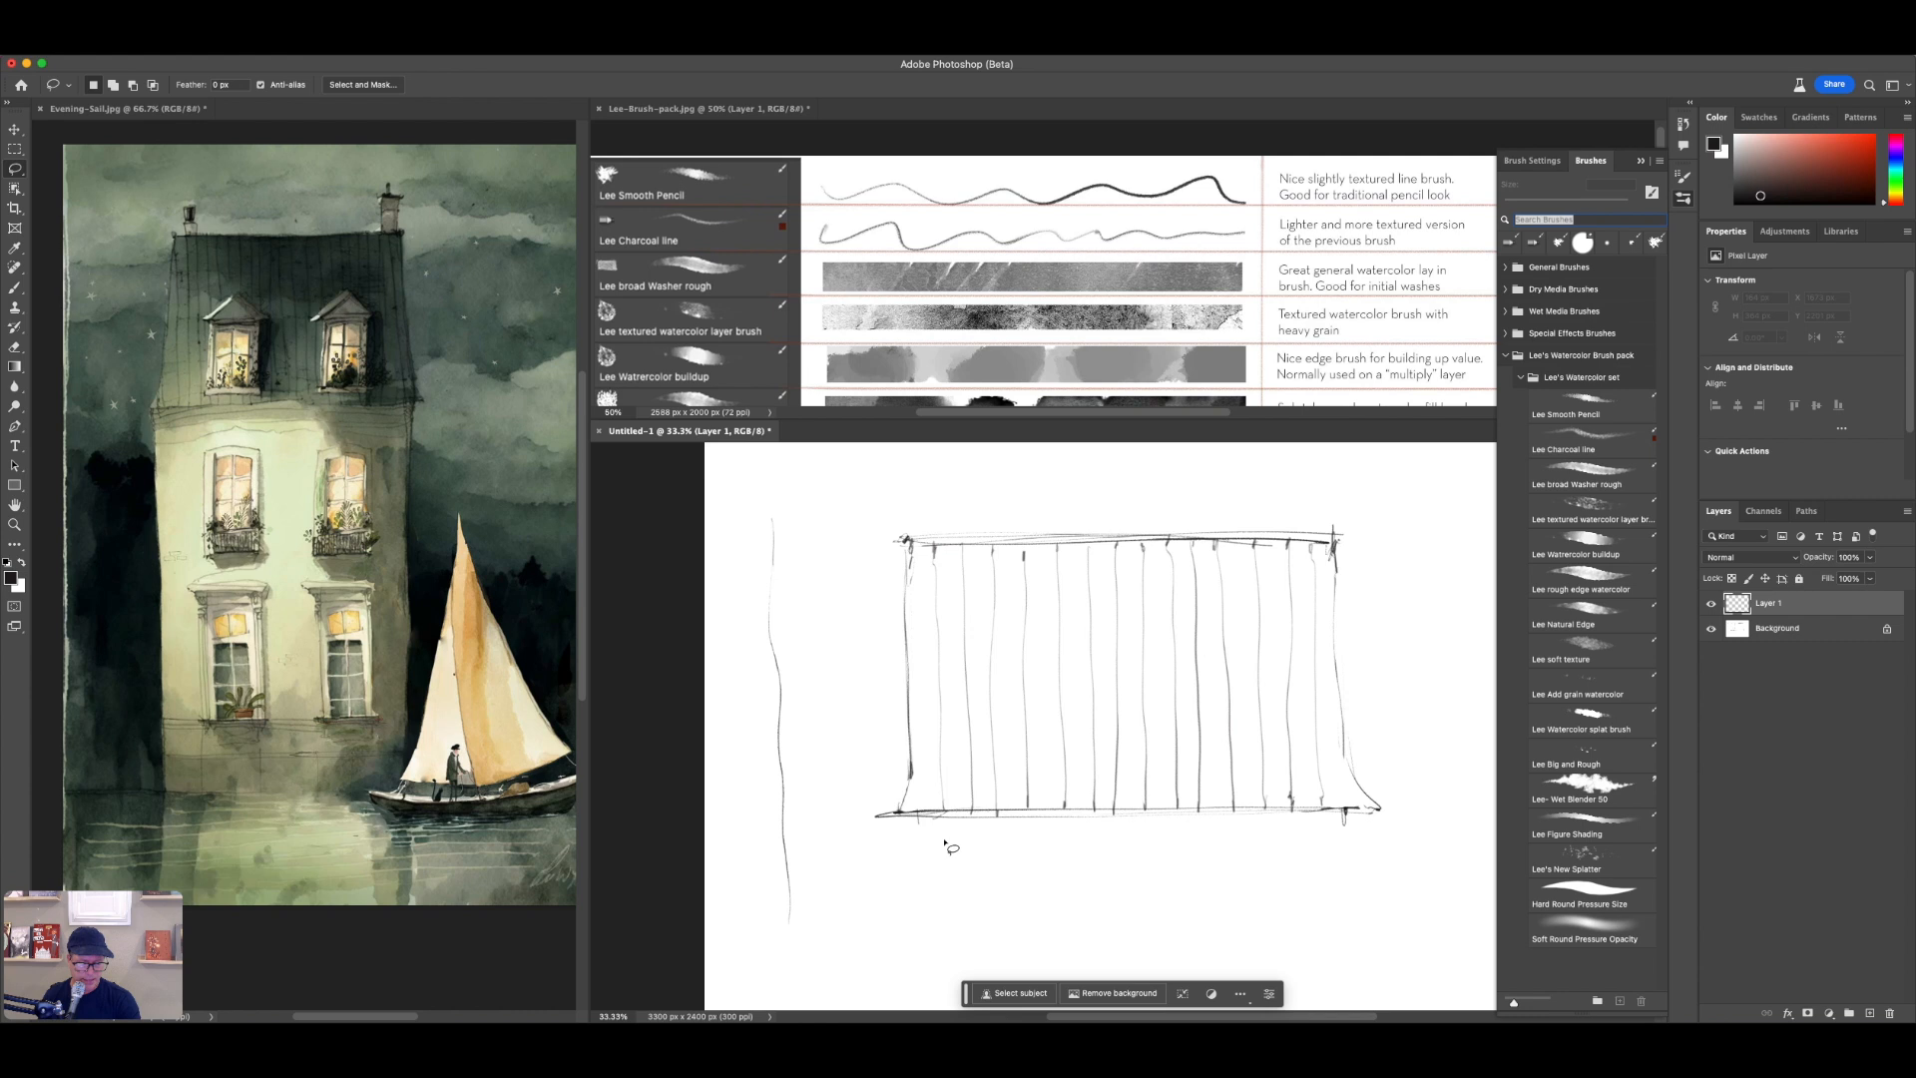
{"action": "left_click_drag", "start_coordinate": [902, 815], "coordinate": [897, 815]}
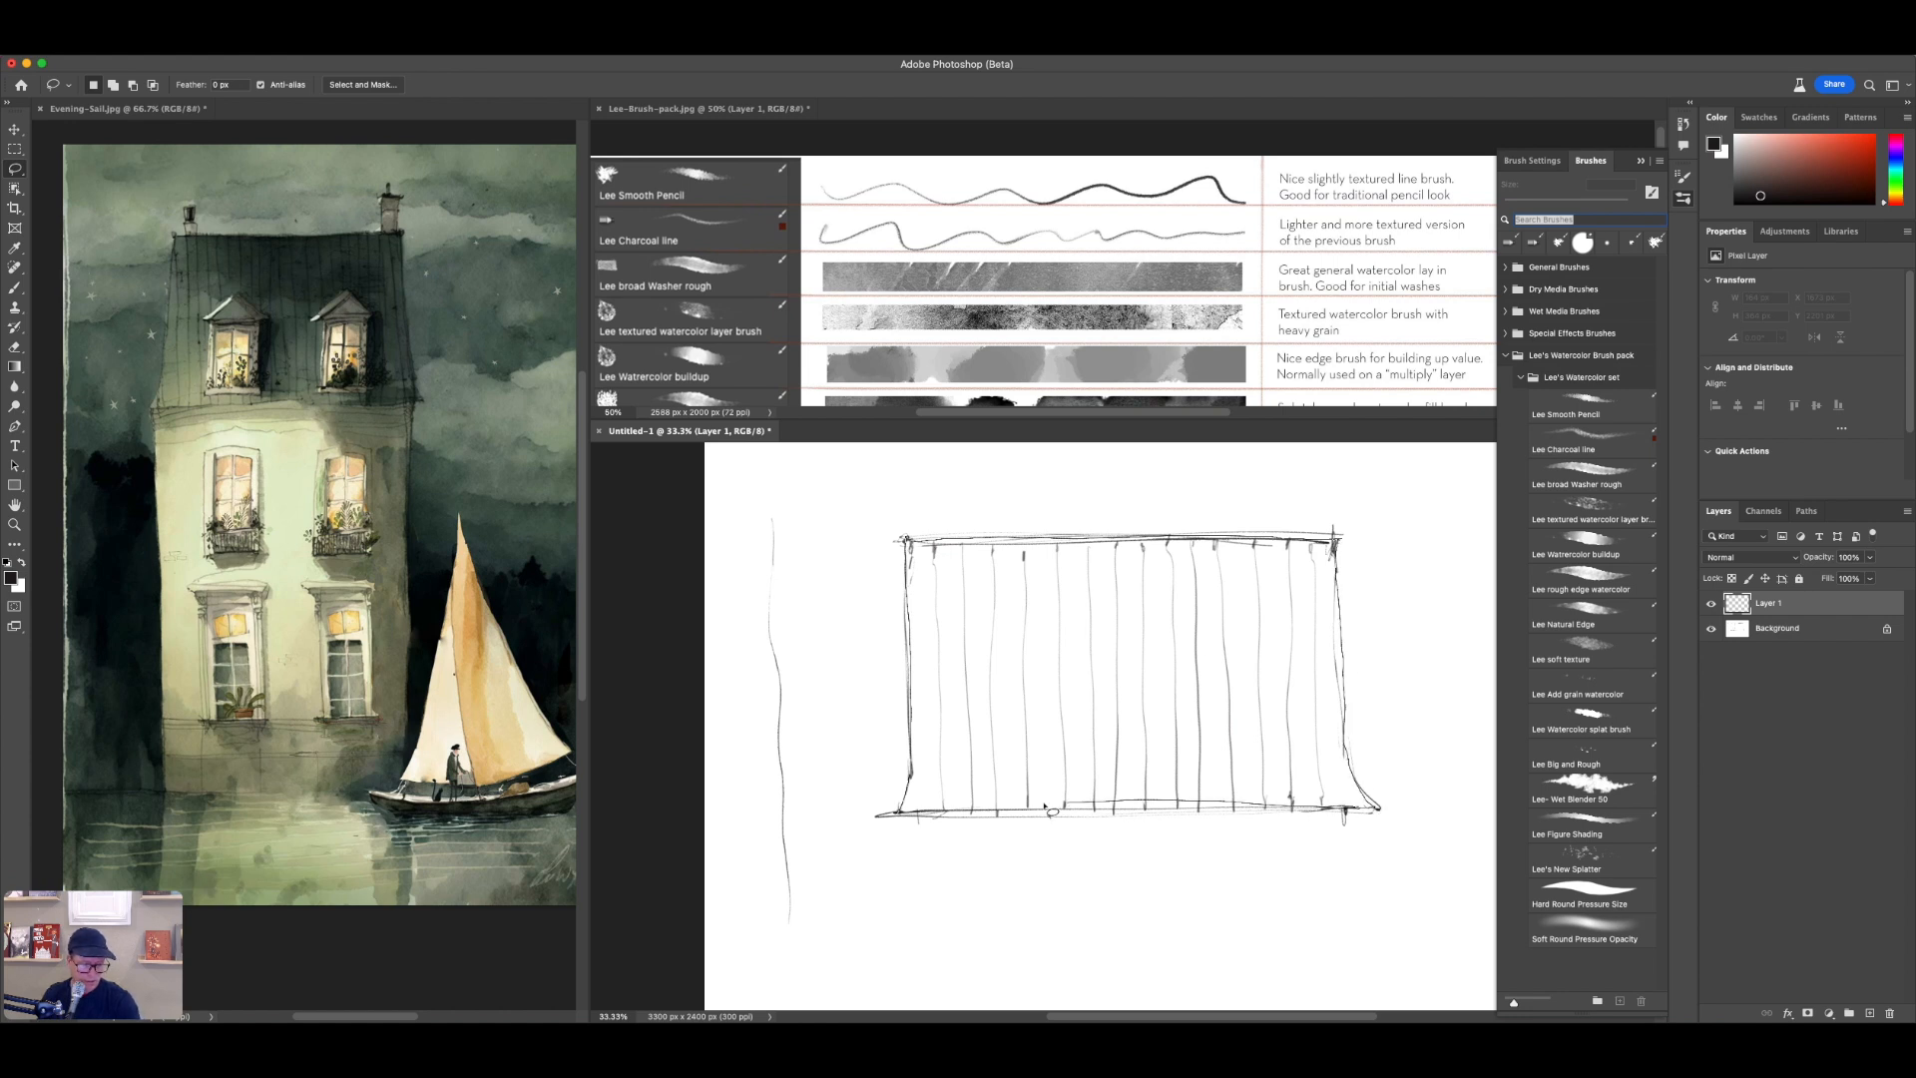
{"action": "left_click_drag", "start_coordinate": [907, 818], "coordinate": [903, 816]}
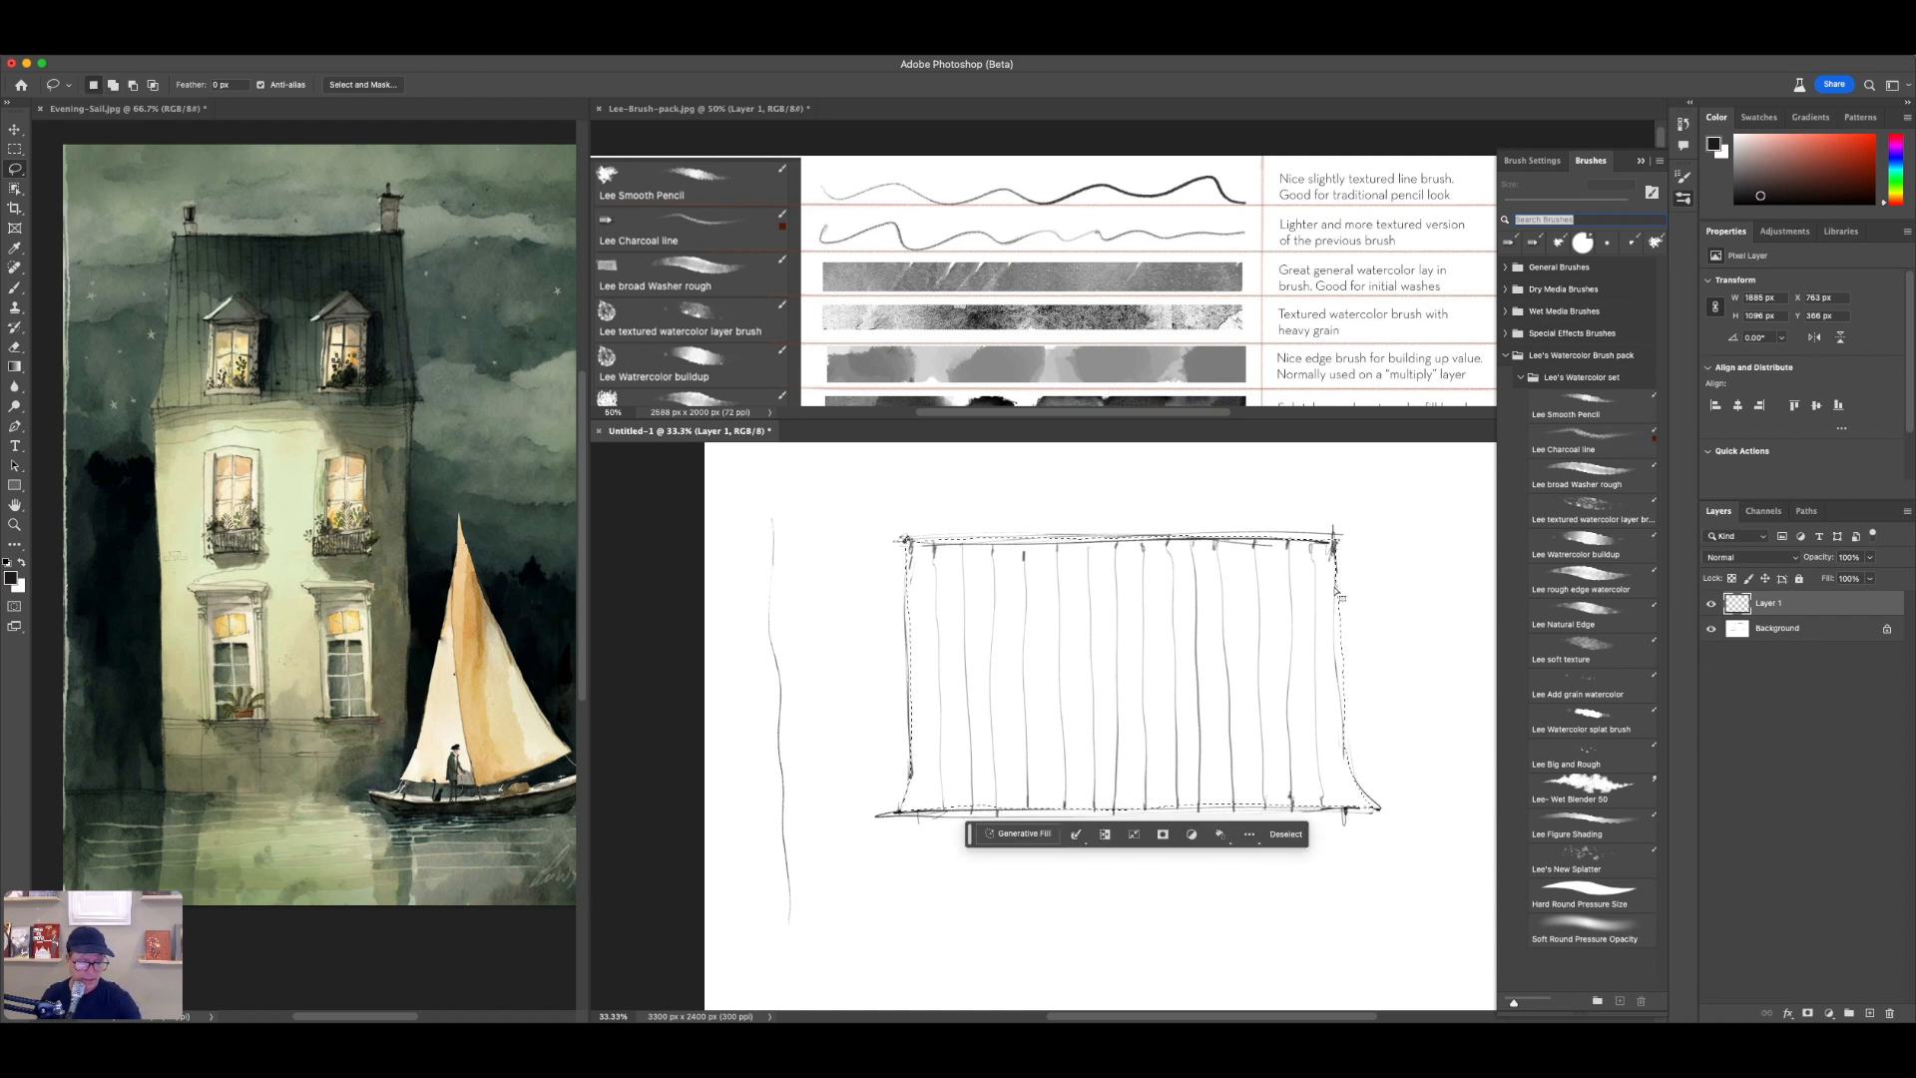
{"action": "left_click_drag", "start_coordinate": [1353, 708], "coordinate": [1391, 788]}
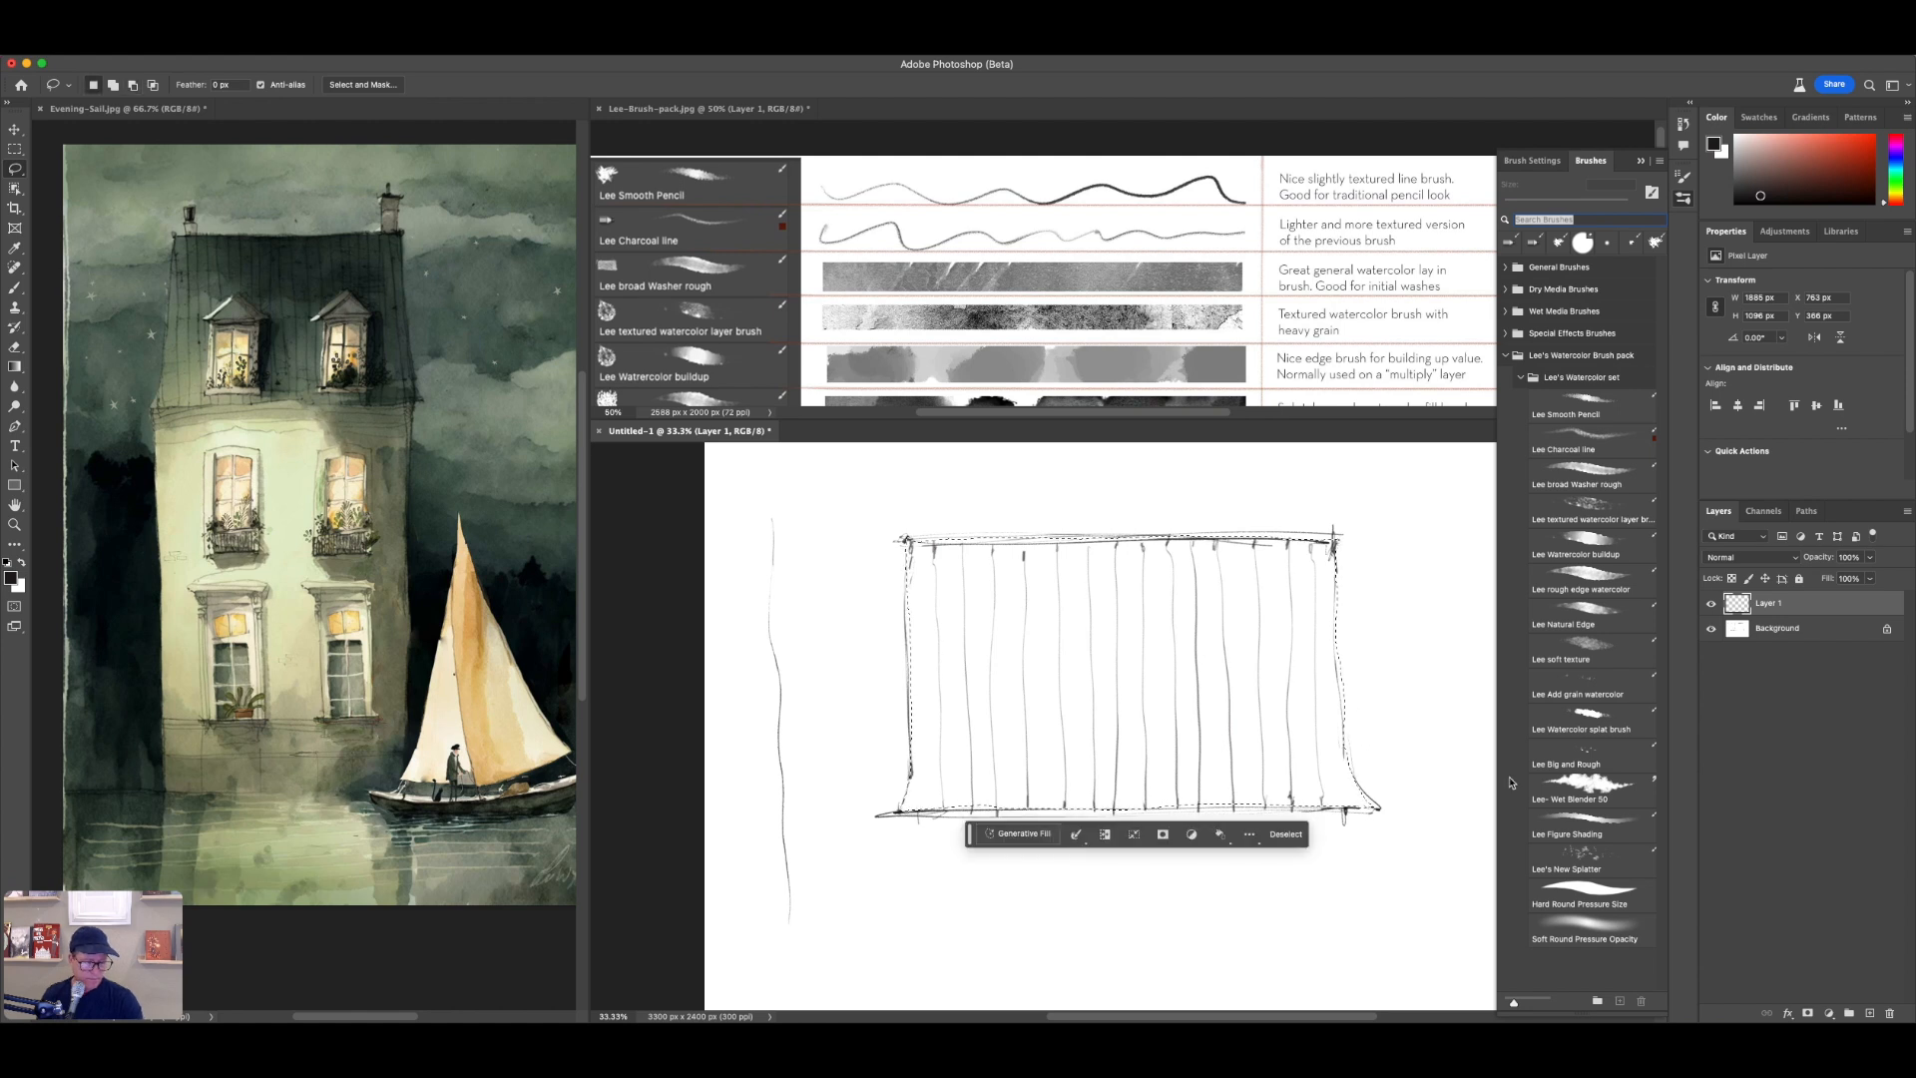
Step: Choose the Lee broad Washer rough brush and try a dark wash at 100 px over the roof's upper-left area
{"action": "left_click", "coordinate": [1599, 472]}
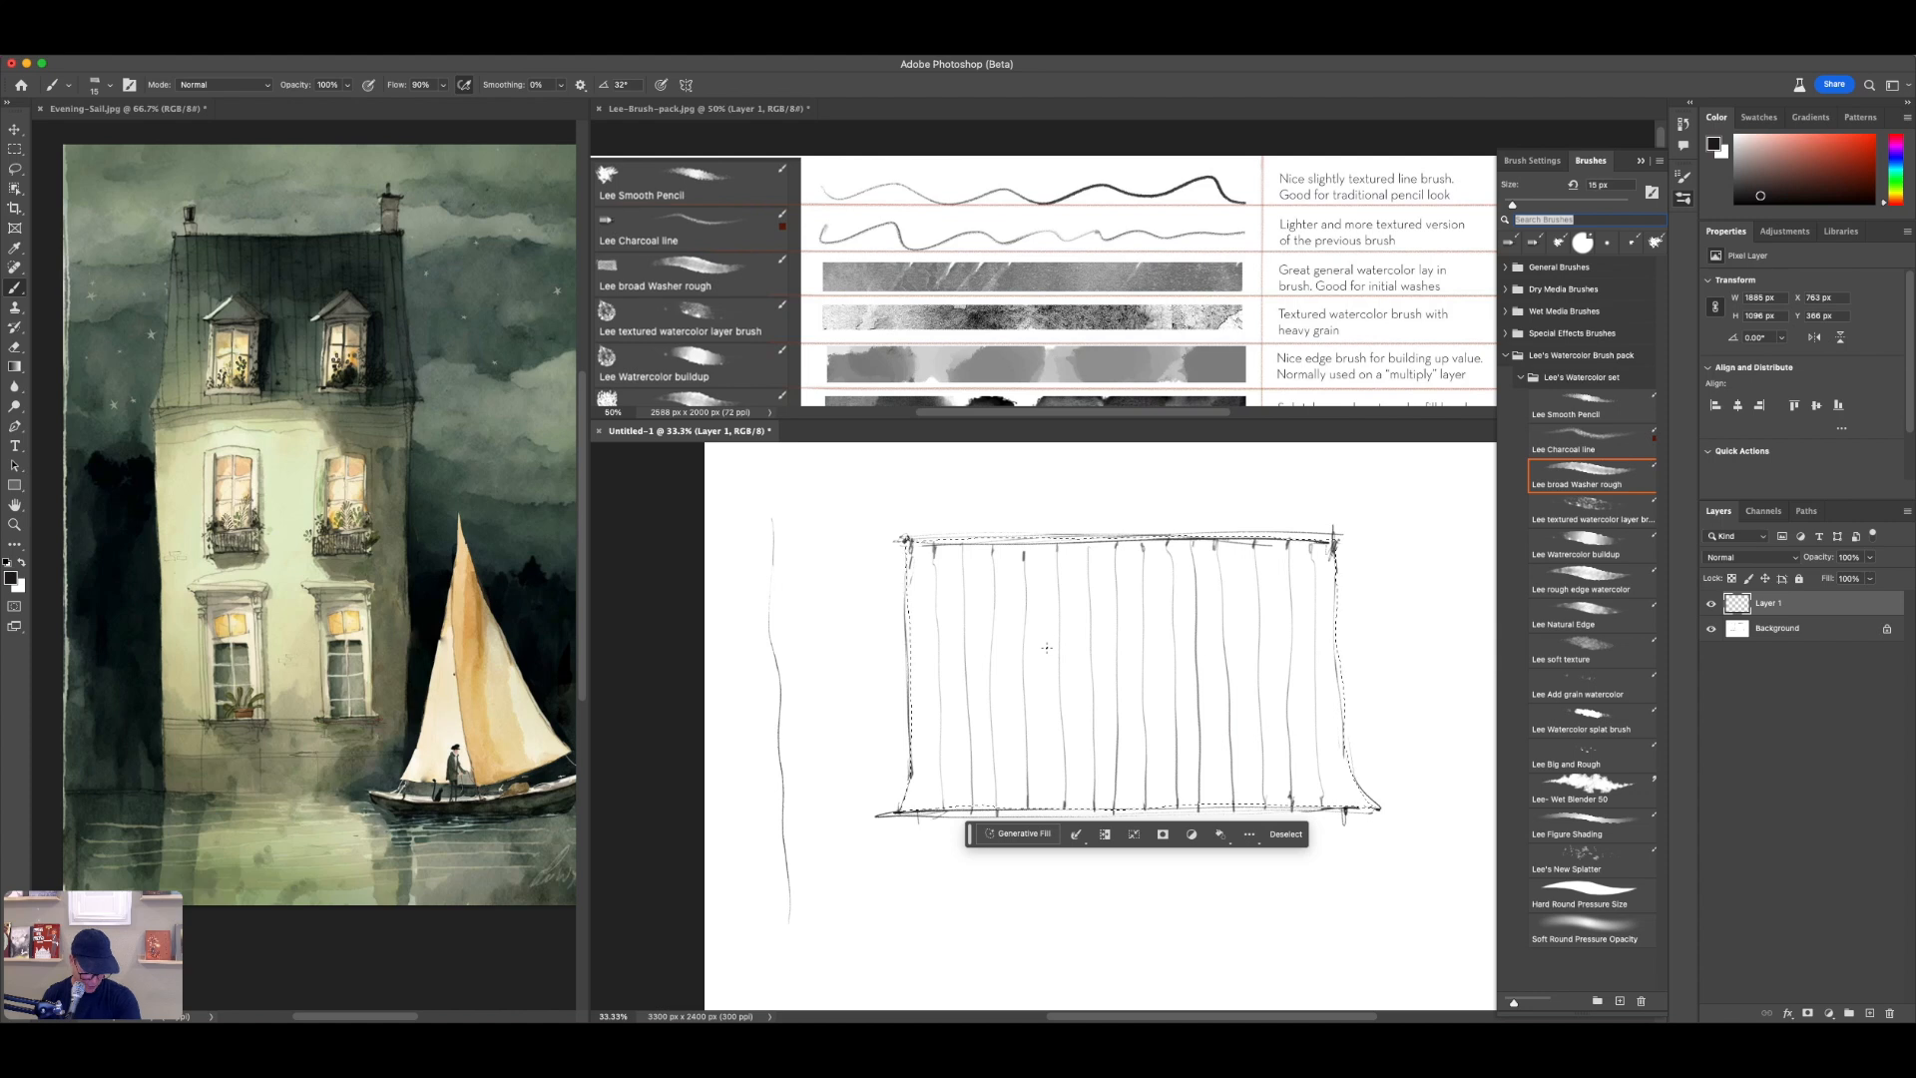
{"action": "key", "text": "bracketright"}
{"action": "key", "text": "bracketright"}
{"action": "key", "text": "bracketright"}
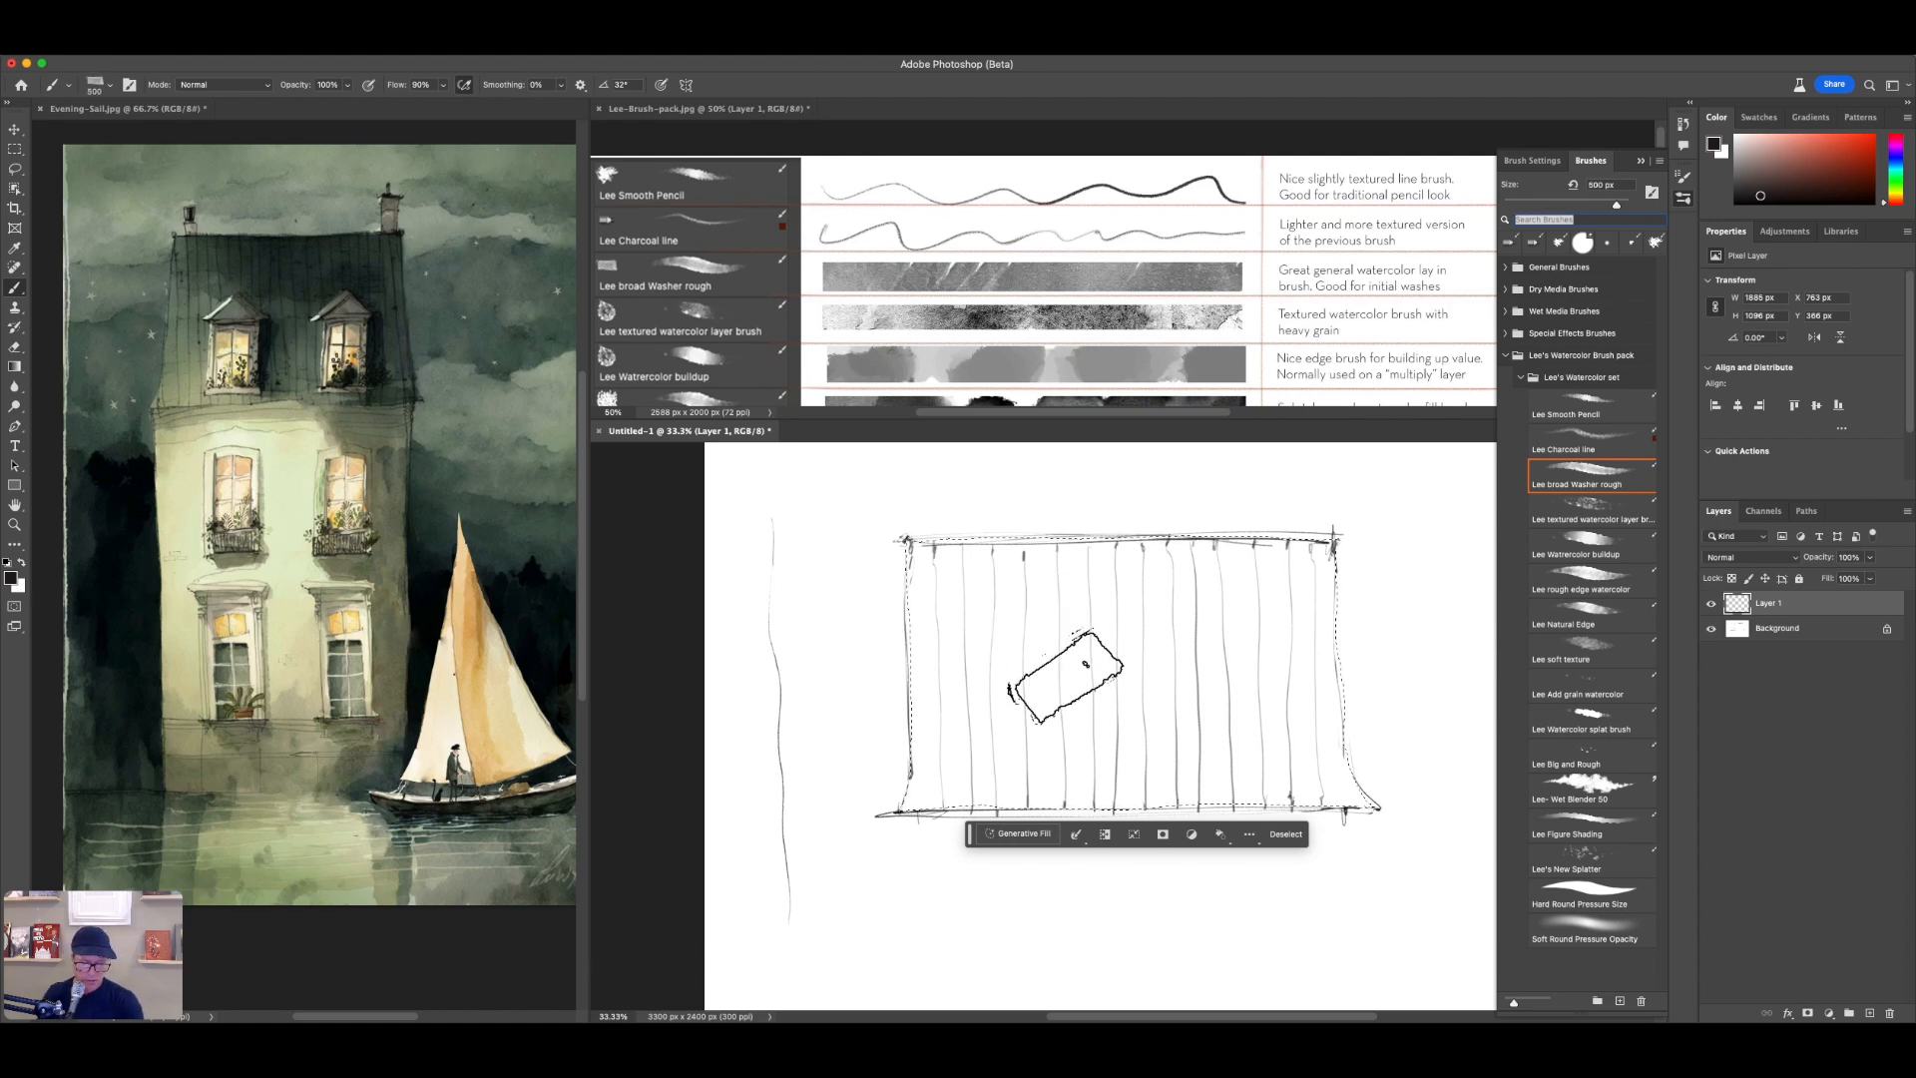
{"action": "key", "text": "bracketleft"}
{"action": "key", "text": "bracketleft"}
{"action": "key", "text": "bracketleft"}
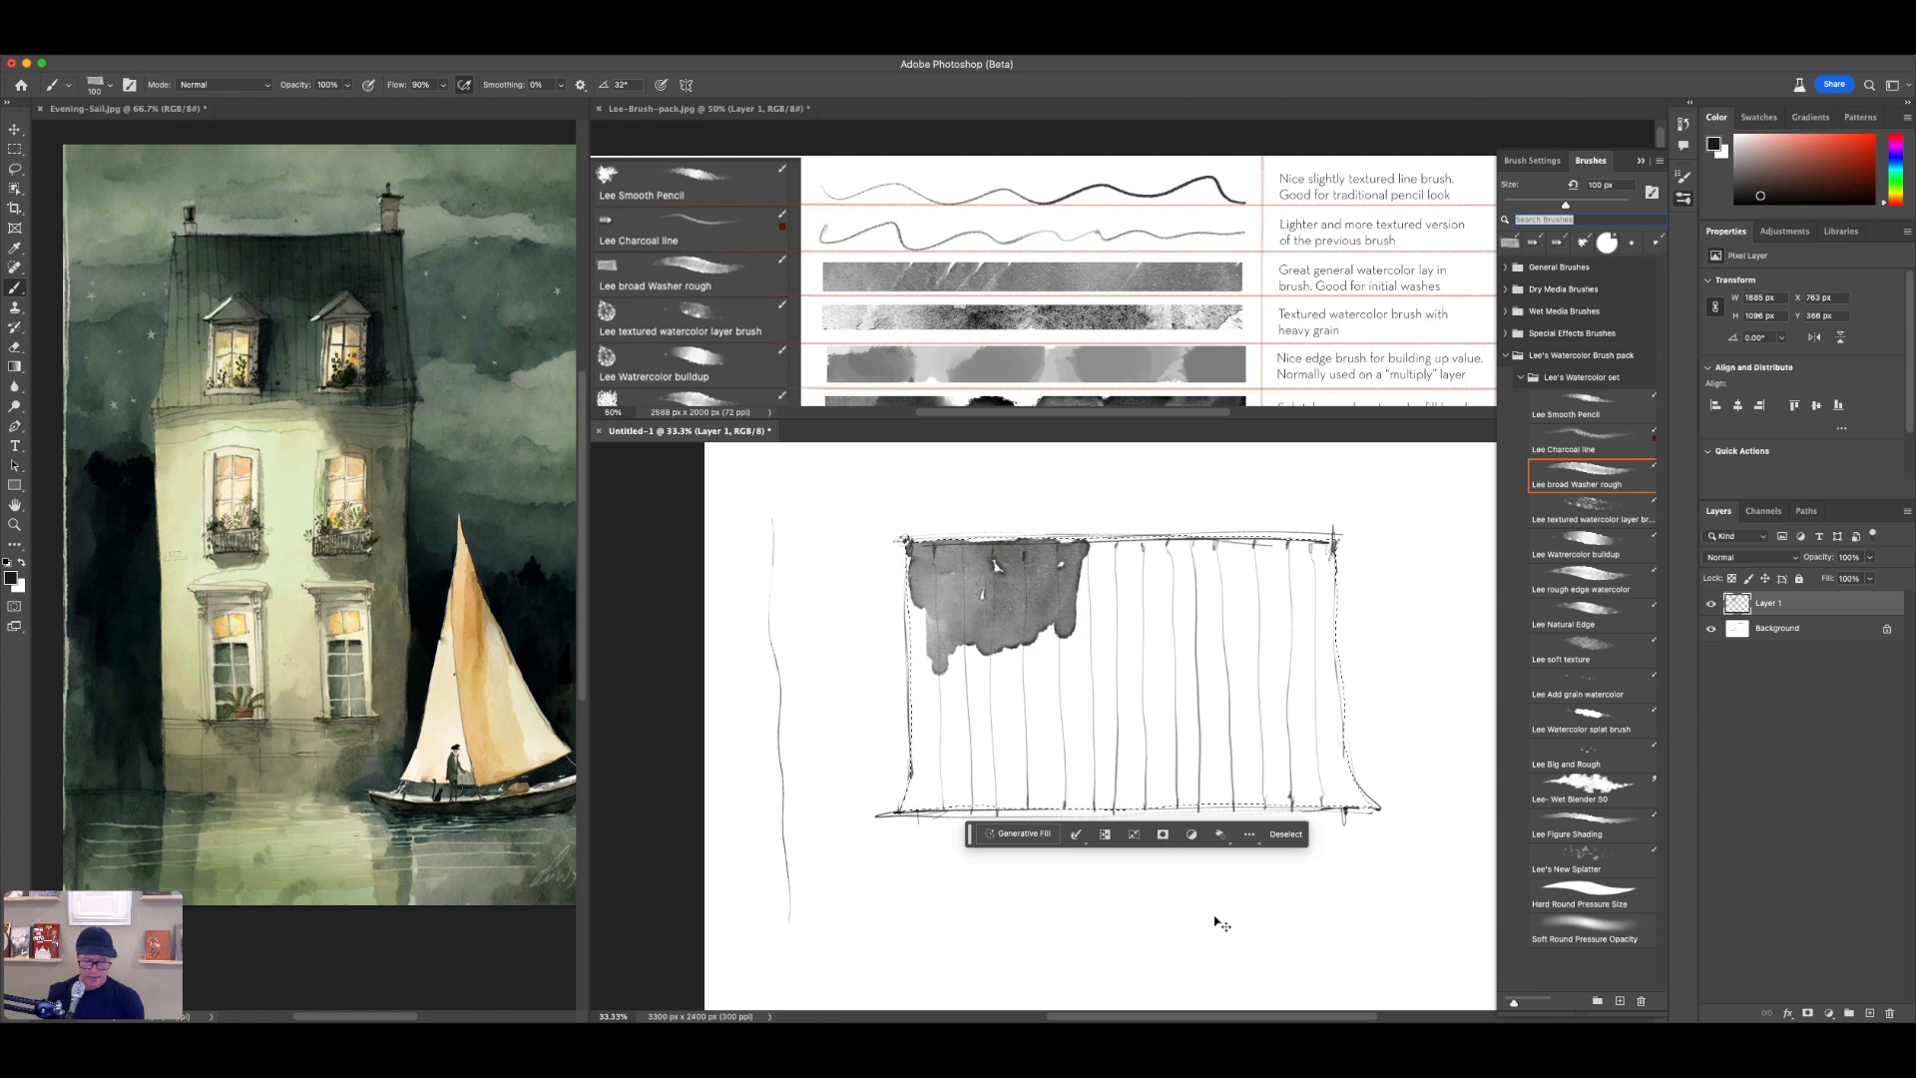
Step: Undo the test wash inside the roof selection and enlarge the brush to 700 px
{"action": "key", "text": "bracketright"}
{"action": "key", "text": "bracketright"}
{"action": "key", "text": "bracketright"}
{"action": "key", "text": "bracketright"}
{"action": "key", "text": "bracketright"}
{"action": "key", "text": "bracketright"}
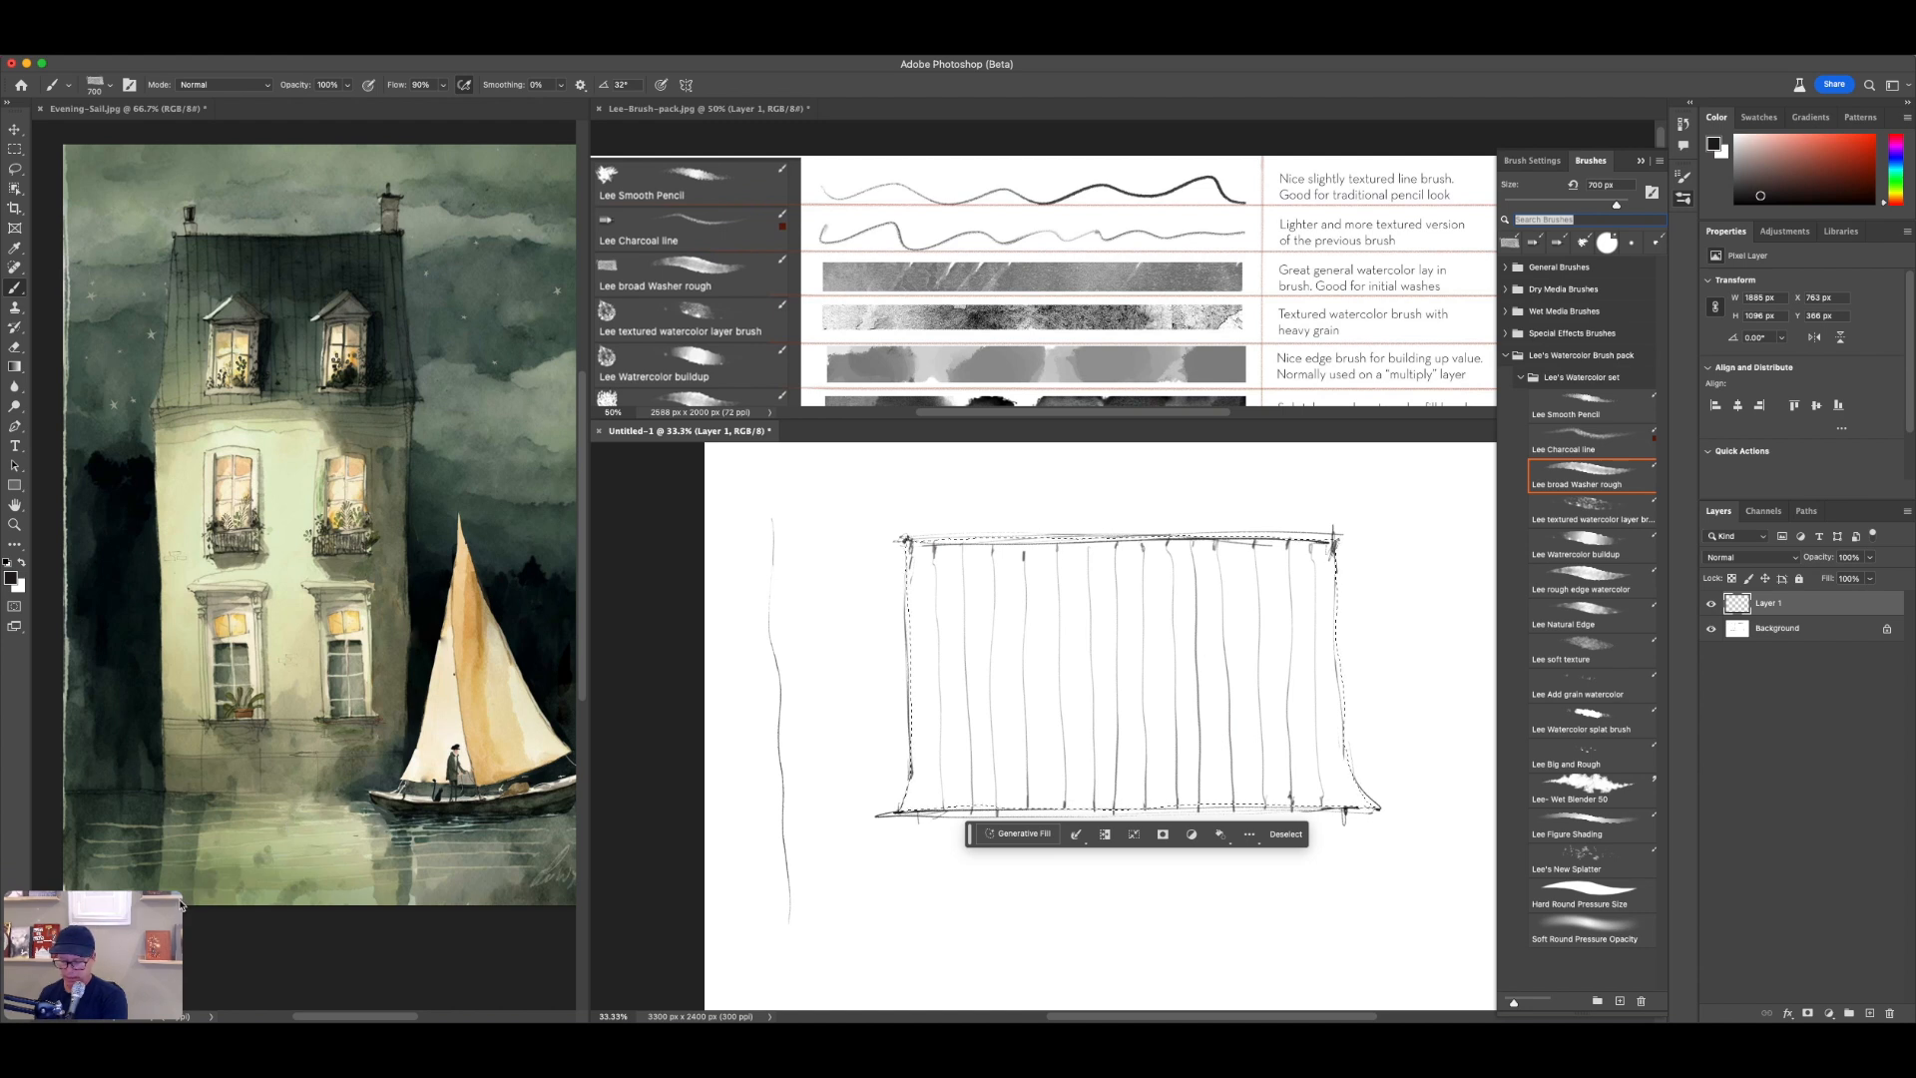
{"action": "left_click_drag", "start_coordinate": [183, 902], "coordinate": [439, 809]}
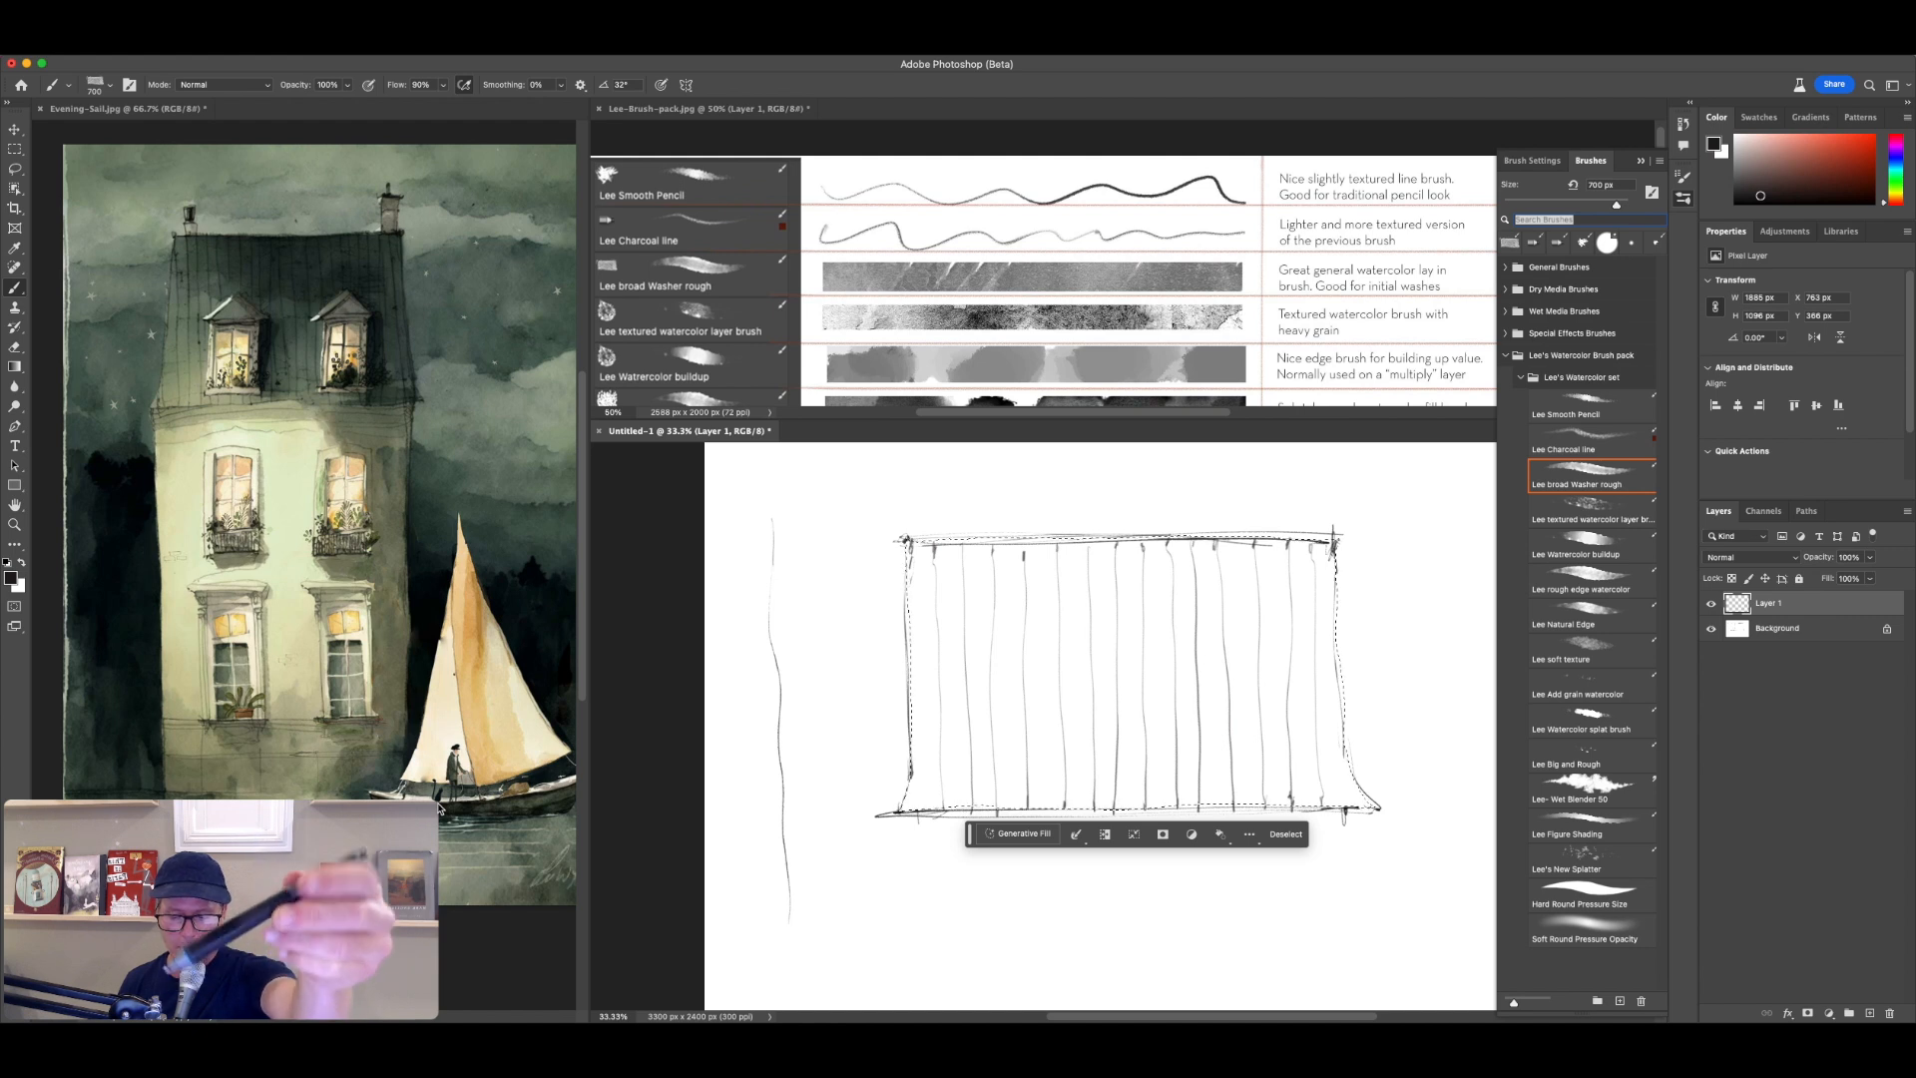
Step: Lay a dark gray wash over the whole roof selection with the Lee broad Washer rough brush at 700 px
{"action": "mouse_move", "coordinate": [973, 660]}
{"action": "left_mouse_down"}
{"action": "mouse_move", "coordinate": [980, 613]}
{"action": "mouse_move", "coordinate": [894, 560]}
{"action": "mouse_move", "coordinate": [889, 534]}
{"action": "mouse_move", "coordinate": [885, 752]}
{"action": "mouse_move", "coordinate": [925, 795]}
{"action": "mouse_move", "coordinate": [993, 770]}
{"action": "mouse_move", "coordinate": [1005, 645]}
{"action": "mouse_move", "coordinate": [979, 513]}
{"action": "mouse_move", "coordinate": [1097, 658]}
{"action": "mouse_move", "coordinate": [1090, 810]}
{"action": "mouse_move", "coordinate": [1121, 706]}
{"action": "mouse_move", "coordinate": [1210, 542]}
{"action": "mouse_move", "coordinate": [1231, 564]}
{"action": "mouse_move", "coordinate": [1168, 782]}
{"action": "mouse_move", "coordinate": [1154, 769]}
{"action": "mouse_move", "coordinate": [1320, 719]}
{"action": "mouse_move", "coordinate": [1326, 513]}
{"action": "mouse_move", "coordinate": [1377, 619]}
{"action": "mouse_move", "coordinate": [1304, 782]}
{"action": "mouse_move", "coordinate": [1350, 600]}
{"action": "left_mouse_up"}
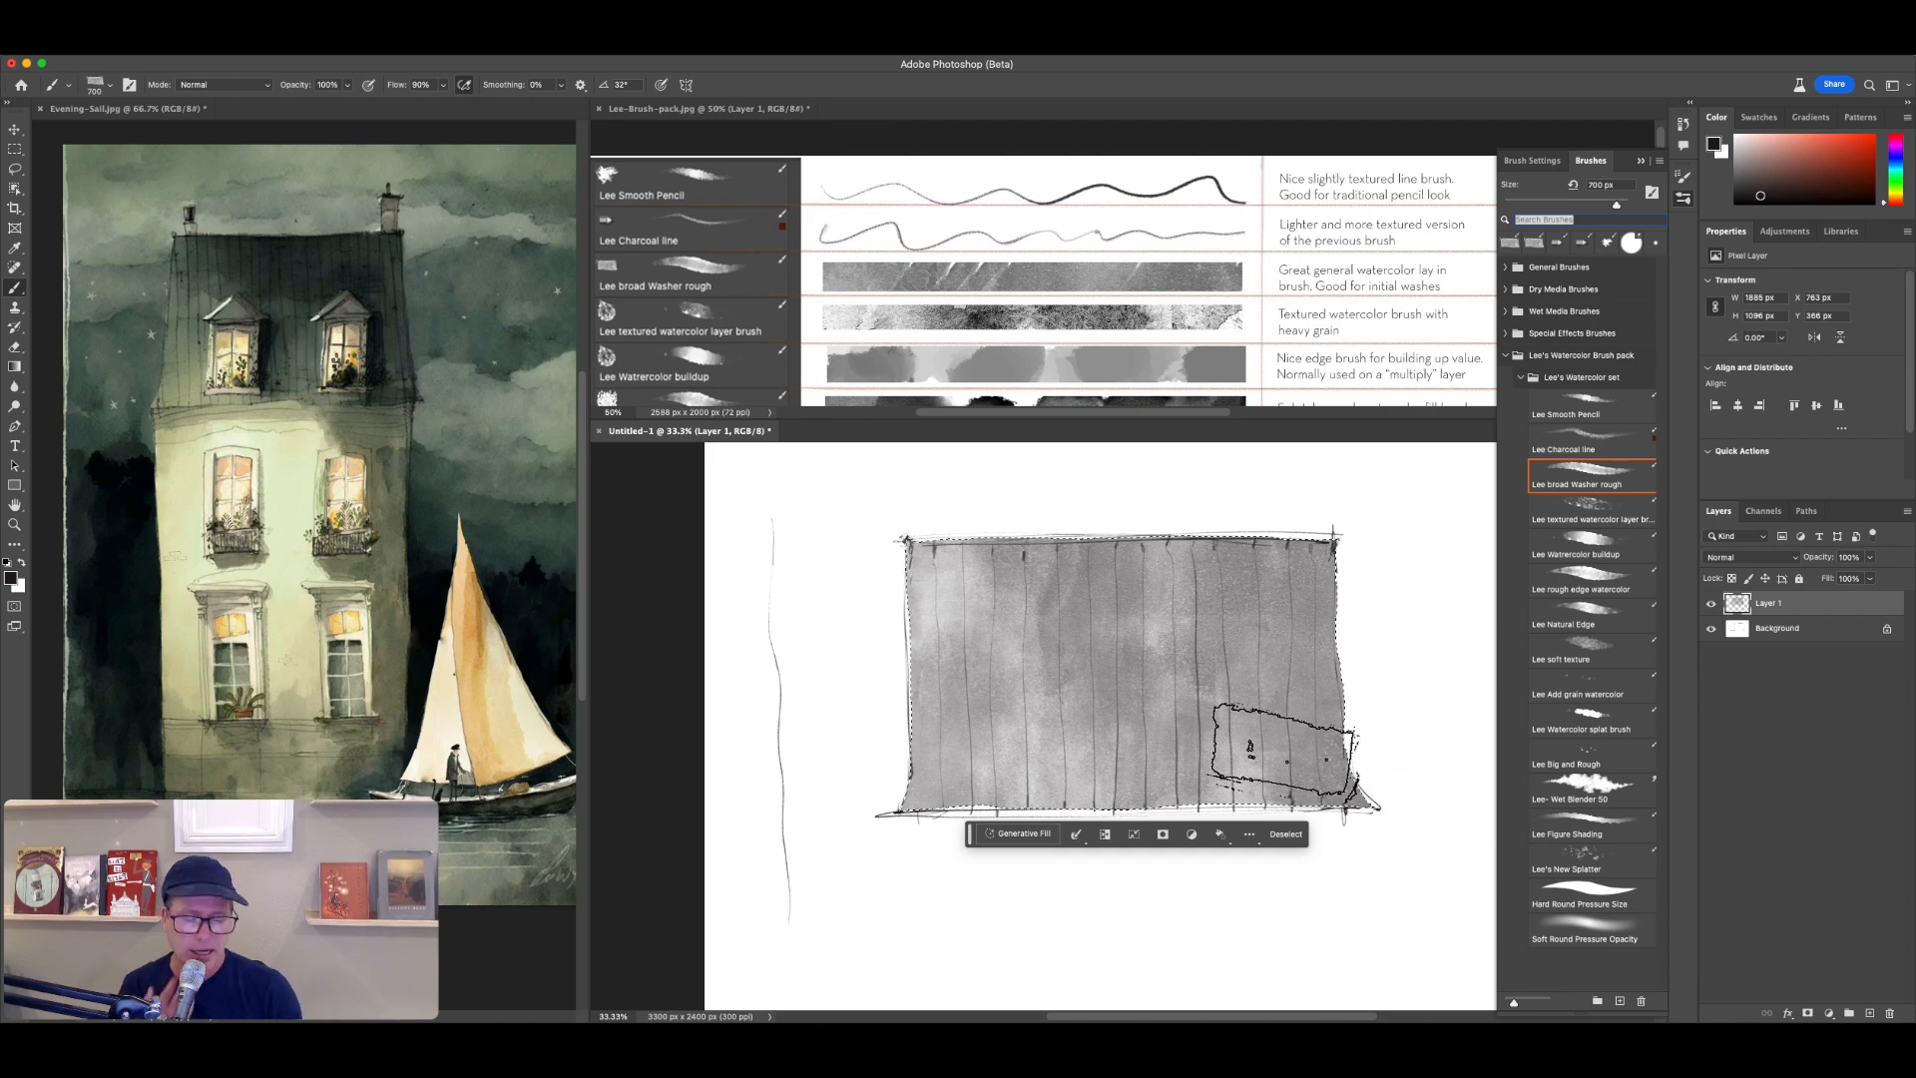
{"action": "mouse_move", "coordinate": [1267, 524]}
{"action": "left_mouse_down"}
{"action": "mouse_move", "coordinate": [1187, 798]}
{"action": "mouse_move", "coordinate": [1241, 740]}
{"action": "left_mouse_up"}
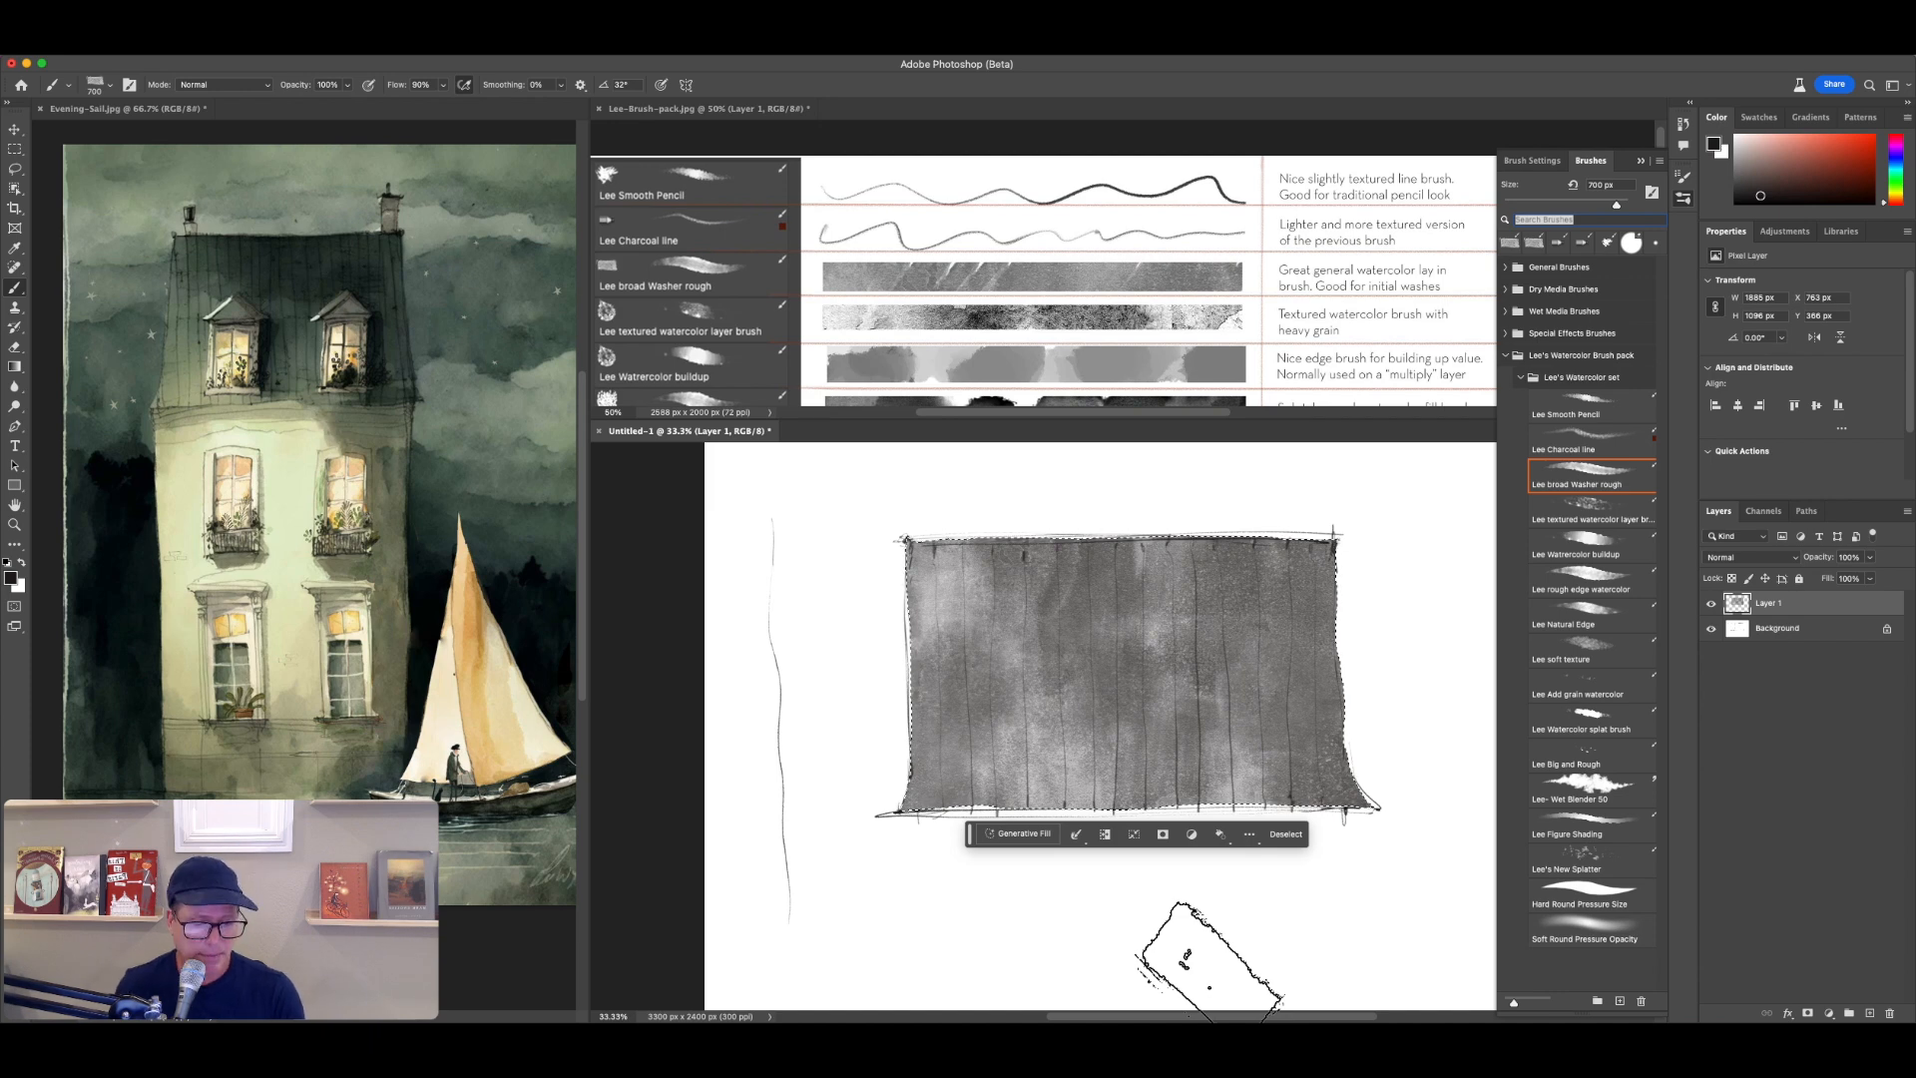
Step: Set Layer 1 to Multiply and build up texture over the roof wash with the Lee textured watercolor layer brush
{"action": "left_click", "coordinate": [1611, 514]}
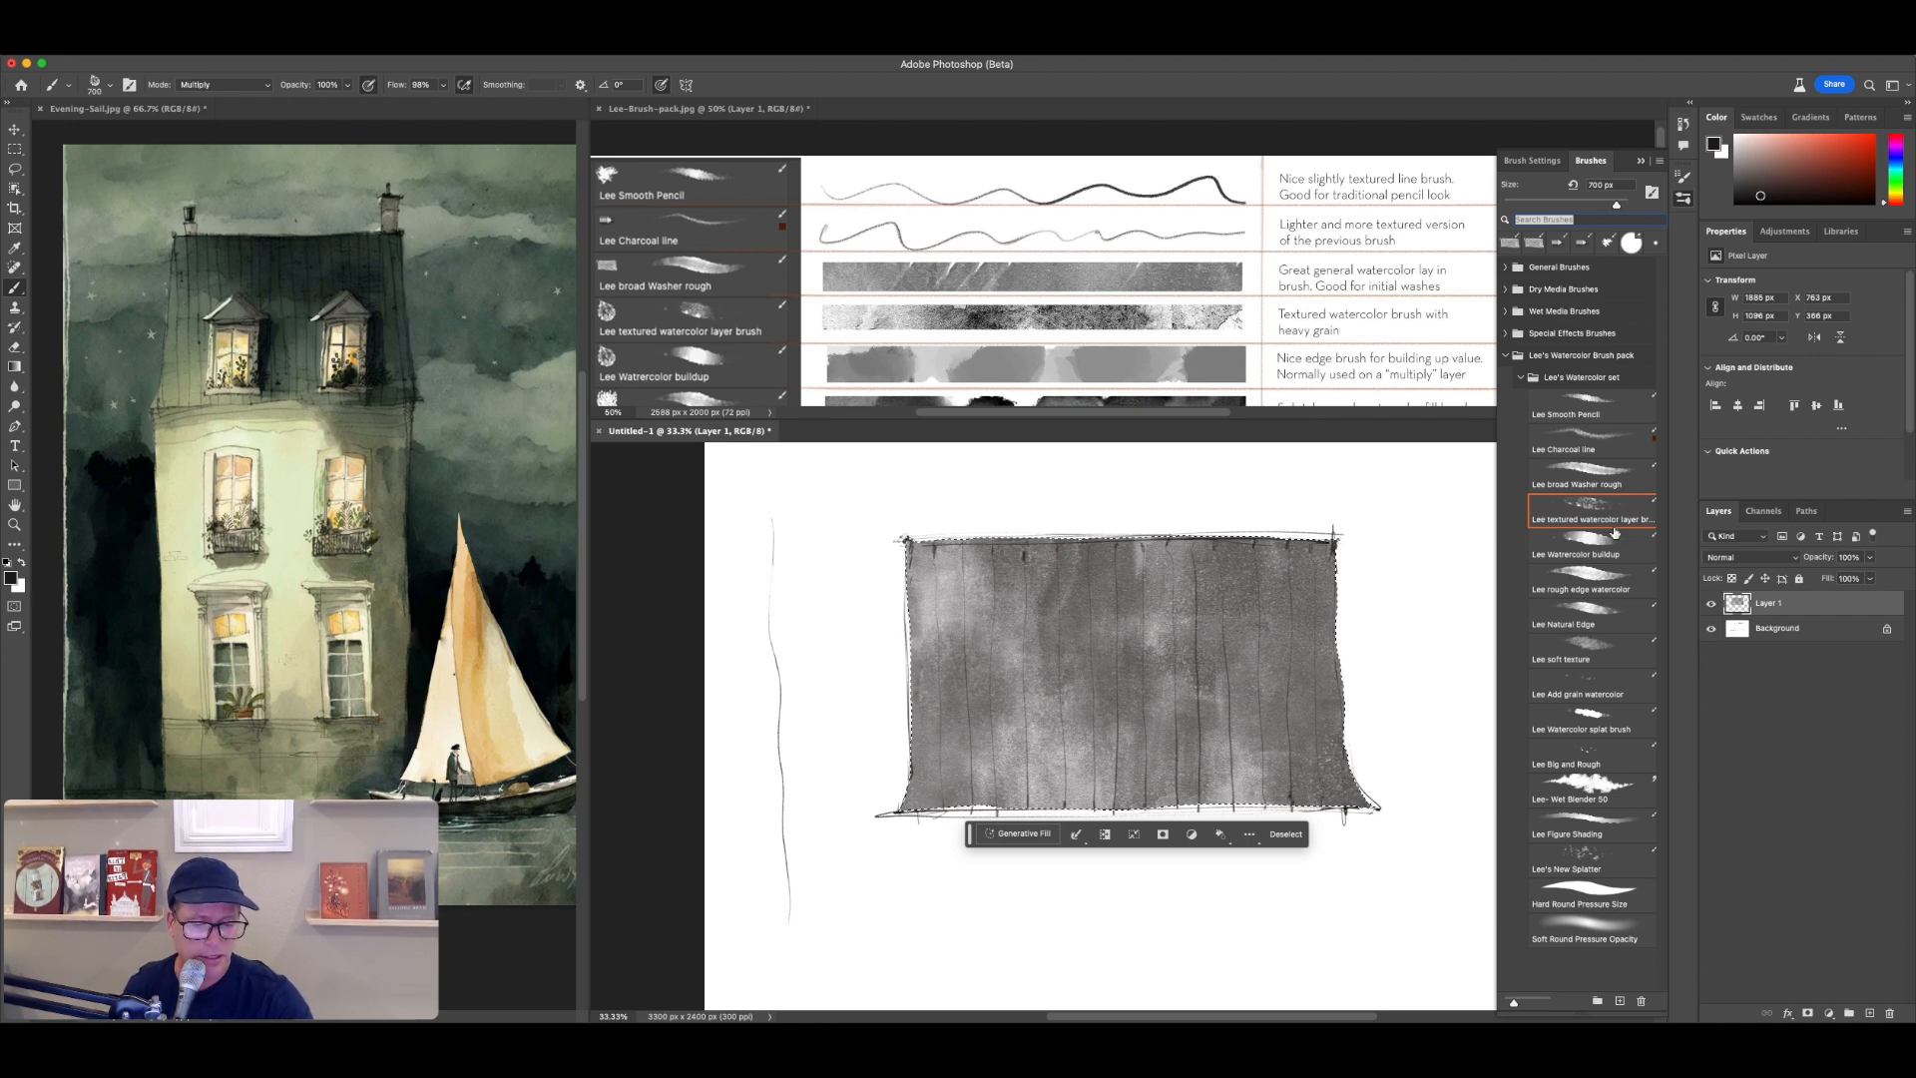
{"action": "left_click", "coordinate": [1751, 557]}
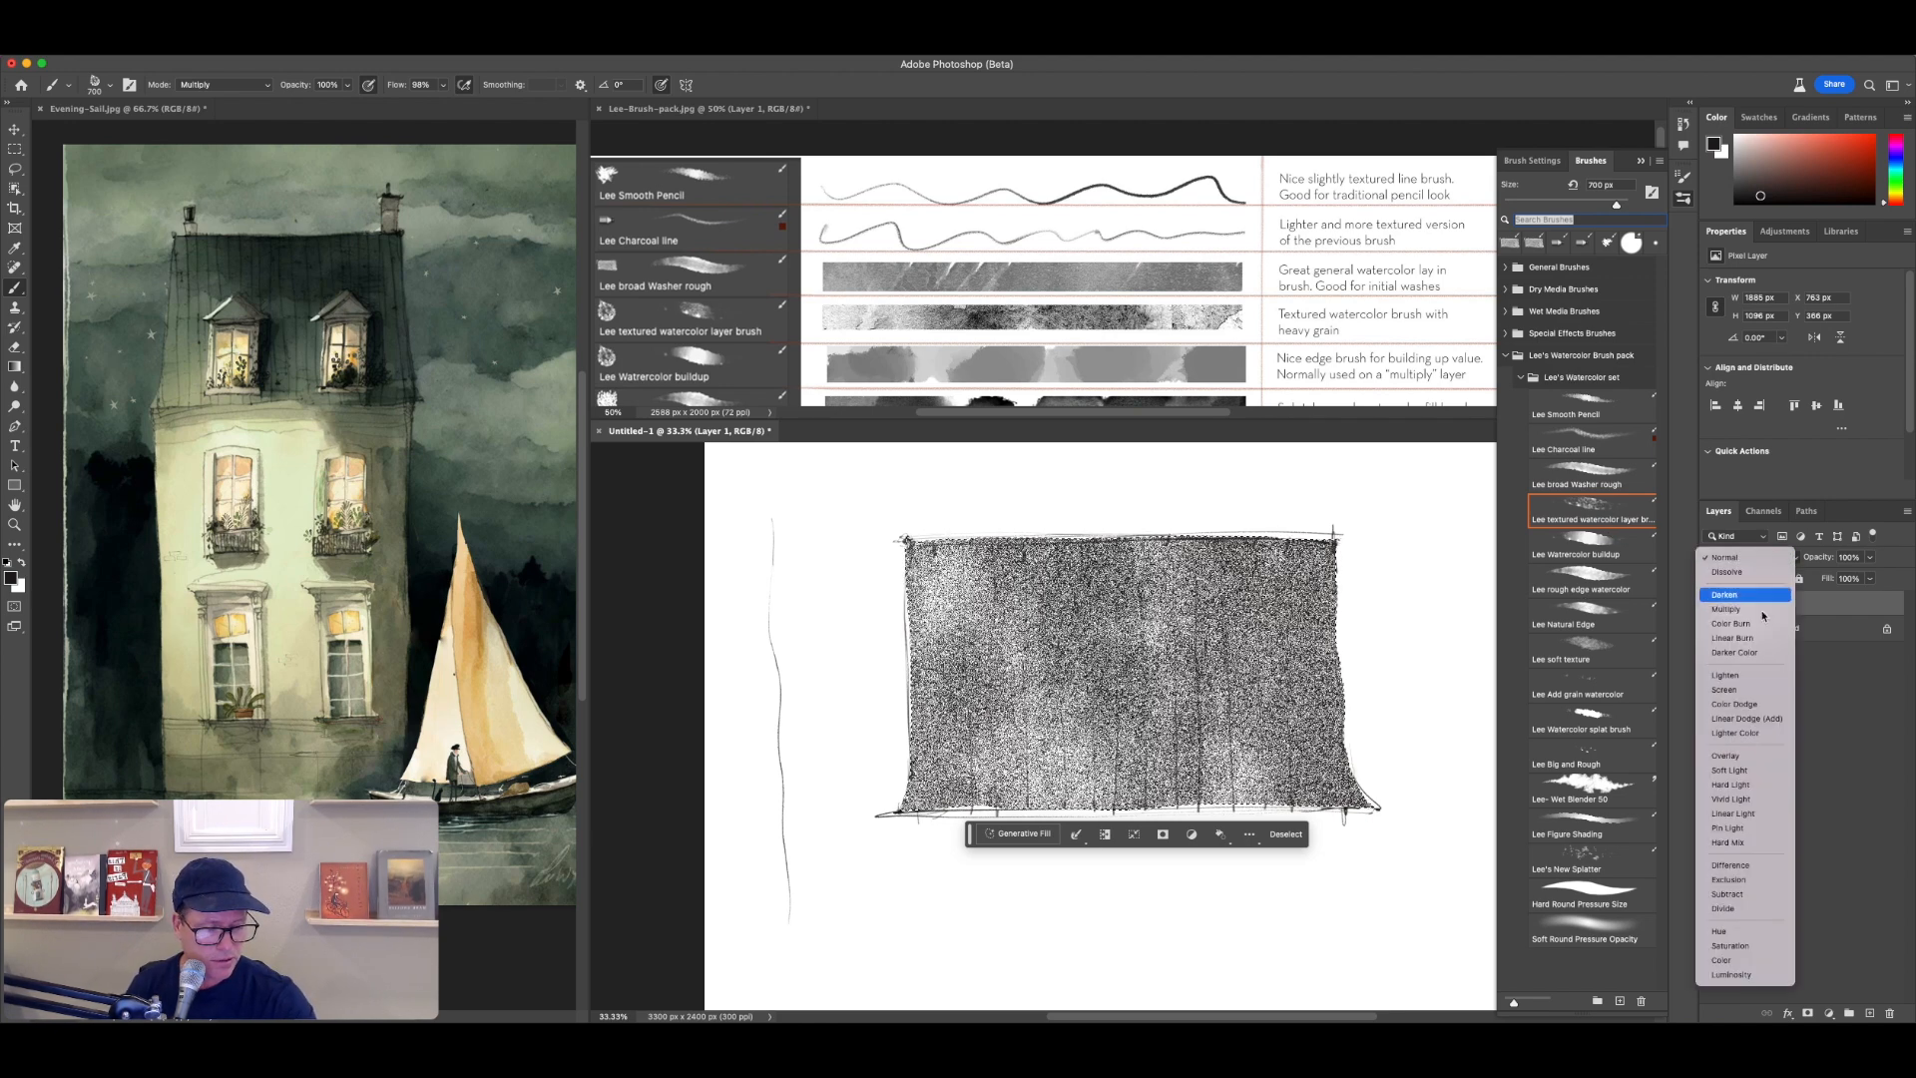
{"action": "left_click", "coordinate": [1744, 600]}
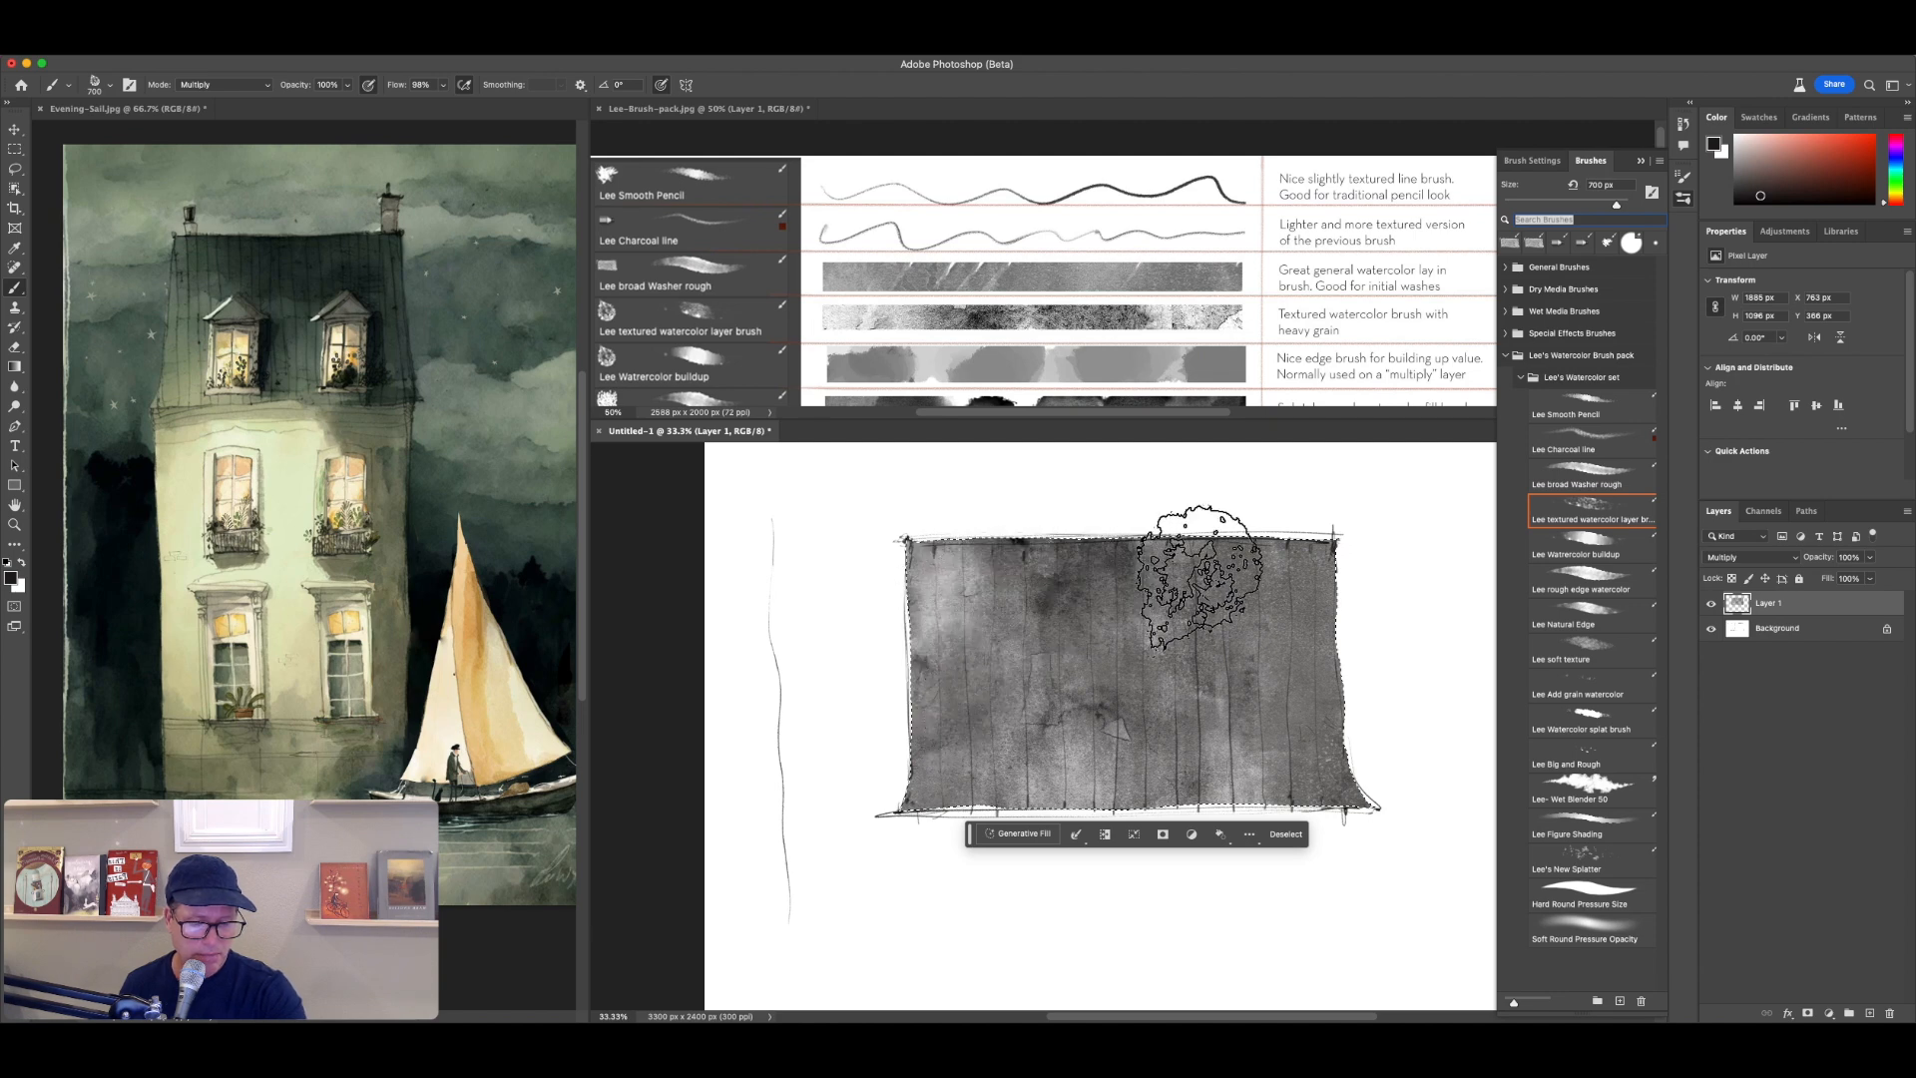
Step: Try the textured watercolor layer brush unmasked on the blank canvas below the roof, and undo back to the roof selection
{"action": "left_click", "coordinate": [1285, 833]}
{"action": "mouse_move", "coordinate": [1310, 818]}
{"action": "left_mouse_down"}
{"action": "mouse_move", "coordinate": [1285, 872]}
{"action": "mouse_move", "coordinate": [1253, 880]}
{"action": "mouse_move", "coordinate": [1343, 879]}
{"action": "mouse_move", "coordinate": [1337, 903]}
{"action": "mouse_move", "coordinate": [1019, 874]}
{"action": "mouse_move", "coordinate": [883, 885]}
{"action": "left_mouse_up"}
{"action": "key", "text": "super+z"}
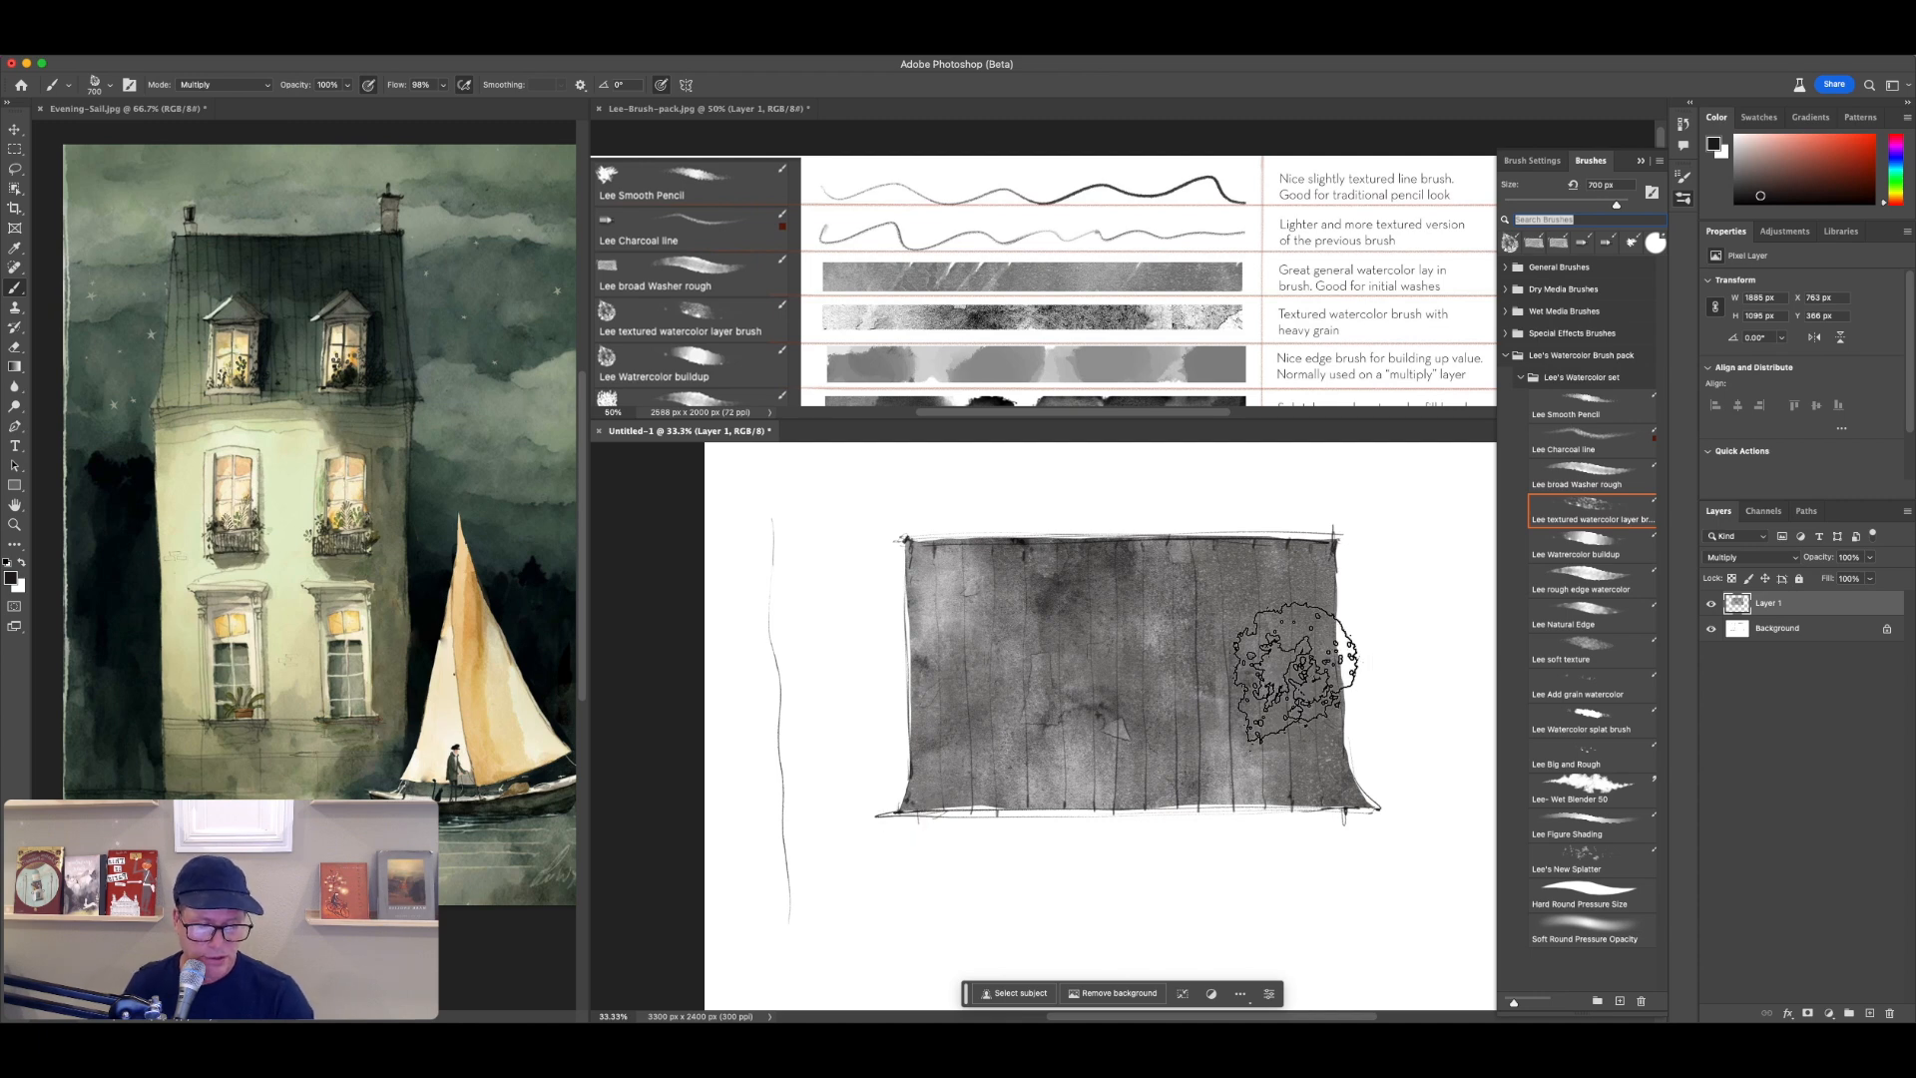
{"action": "key", "text": "super+z"}
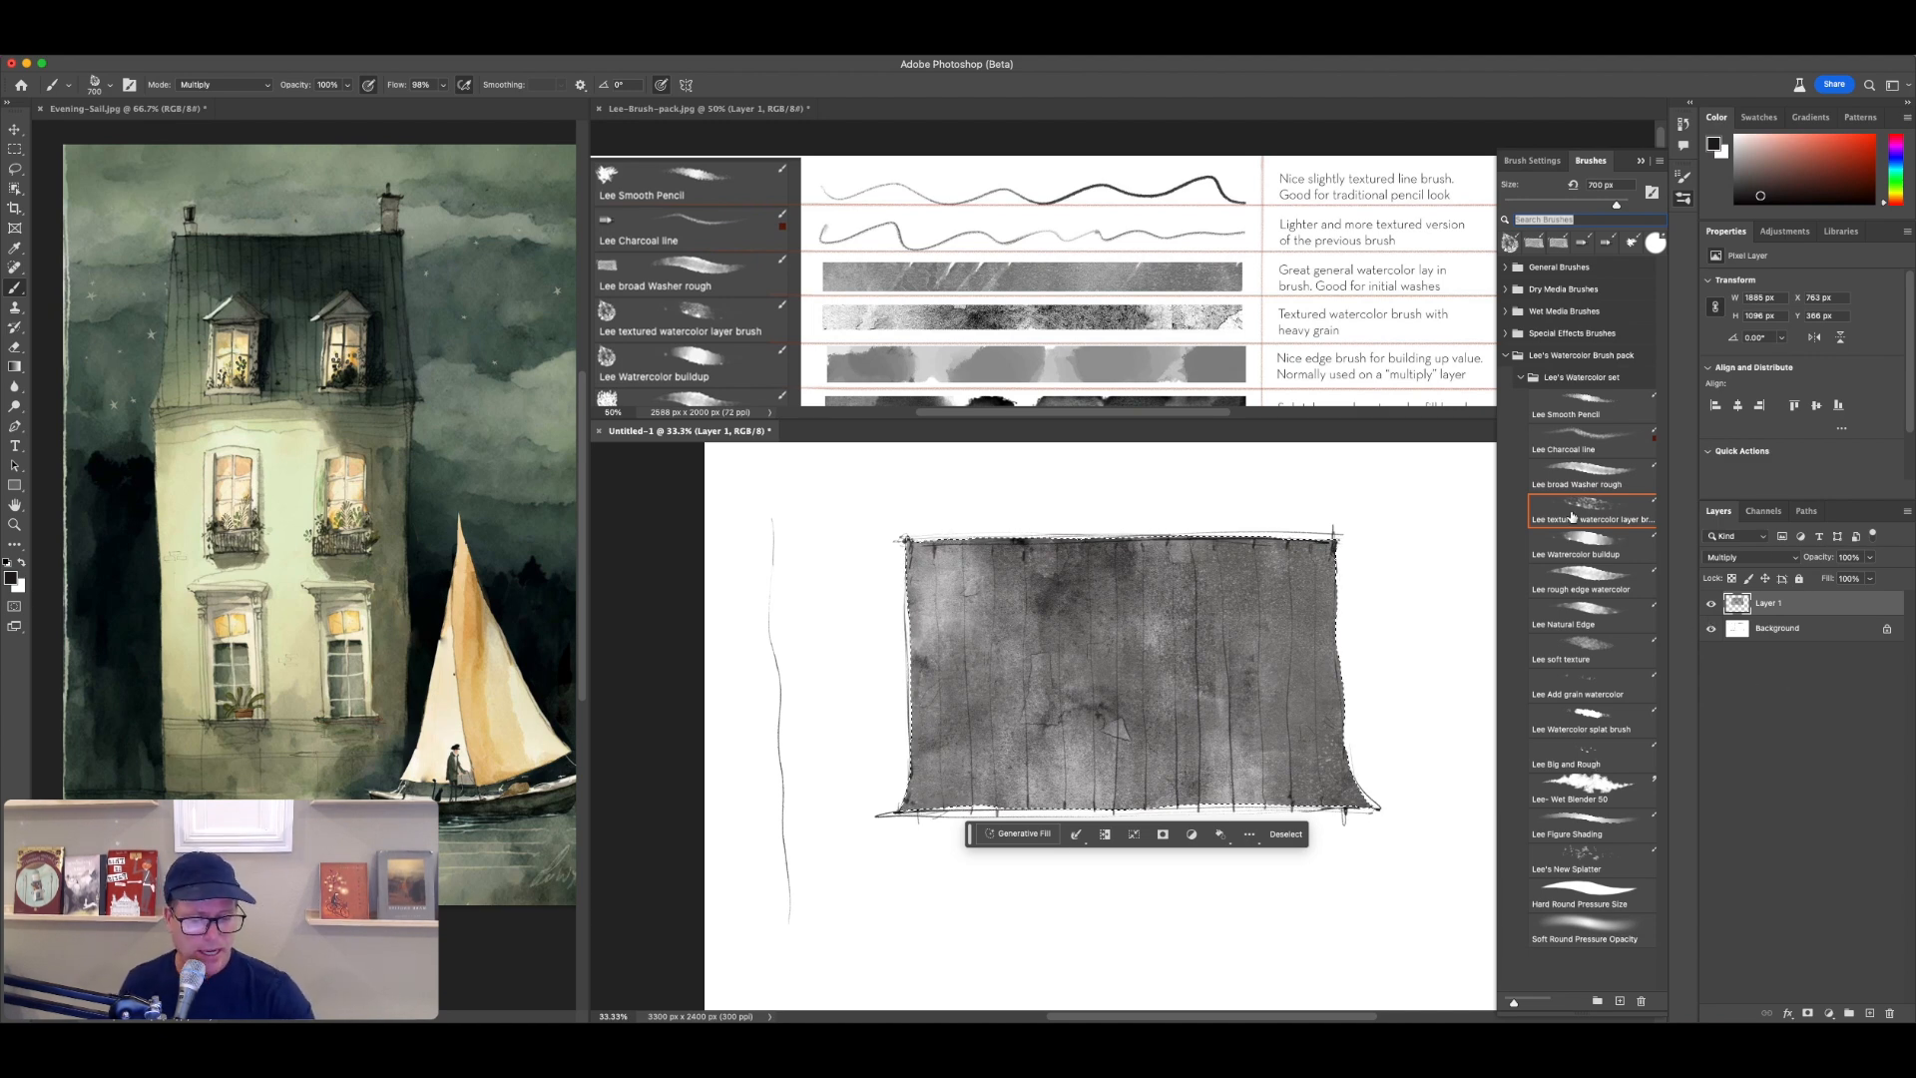
Step: Choose the Lee Watercolor buildup brush, check its sample in the brush chart, and darken patches of the roof inside the selection
{"action": "left_click", "coordinate": [1612, 544]}
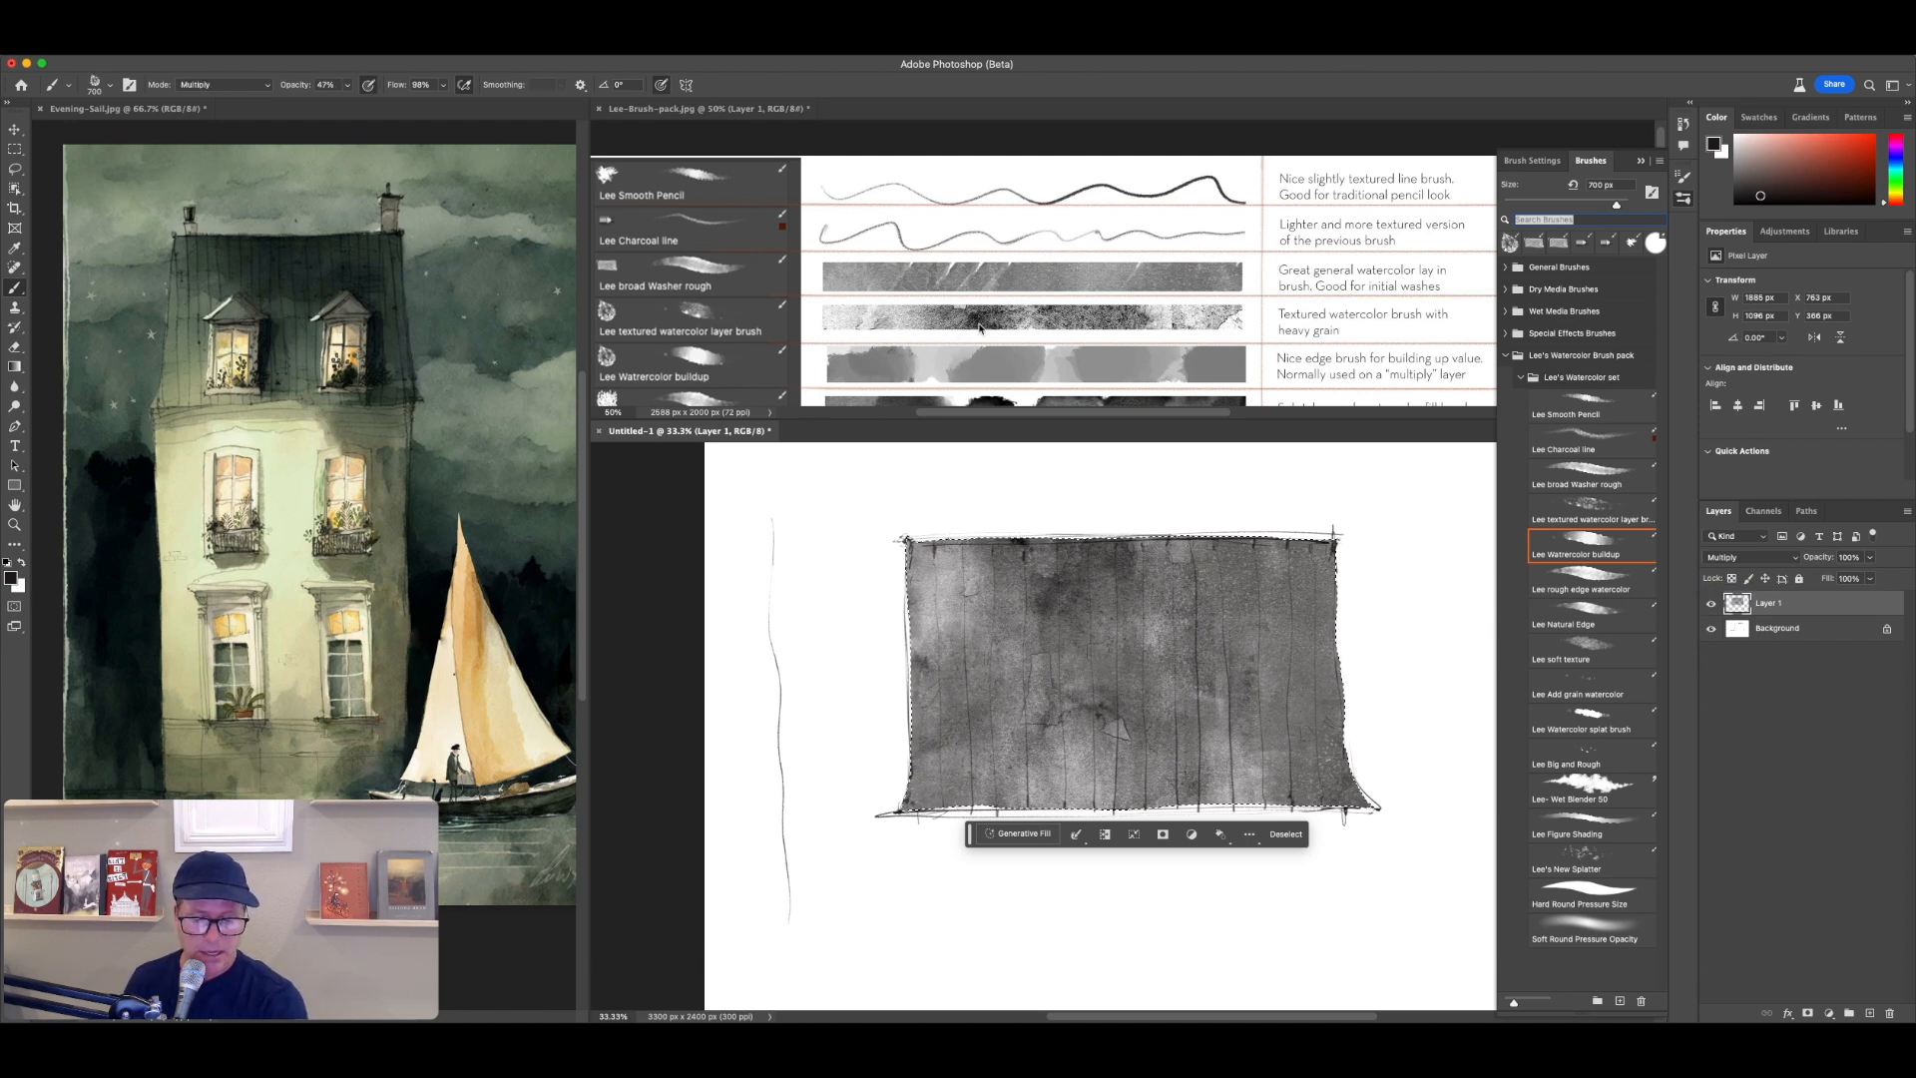
{"action": "left_click", "coordinate": [911, 347]}
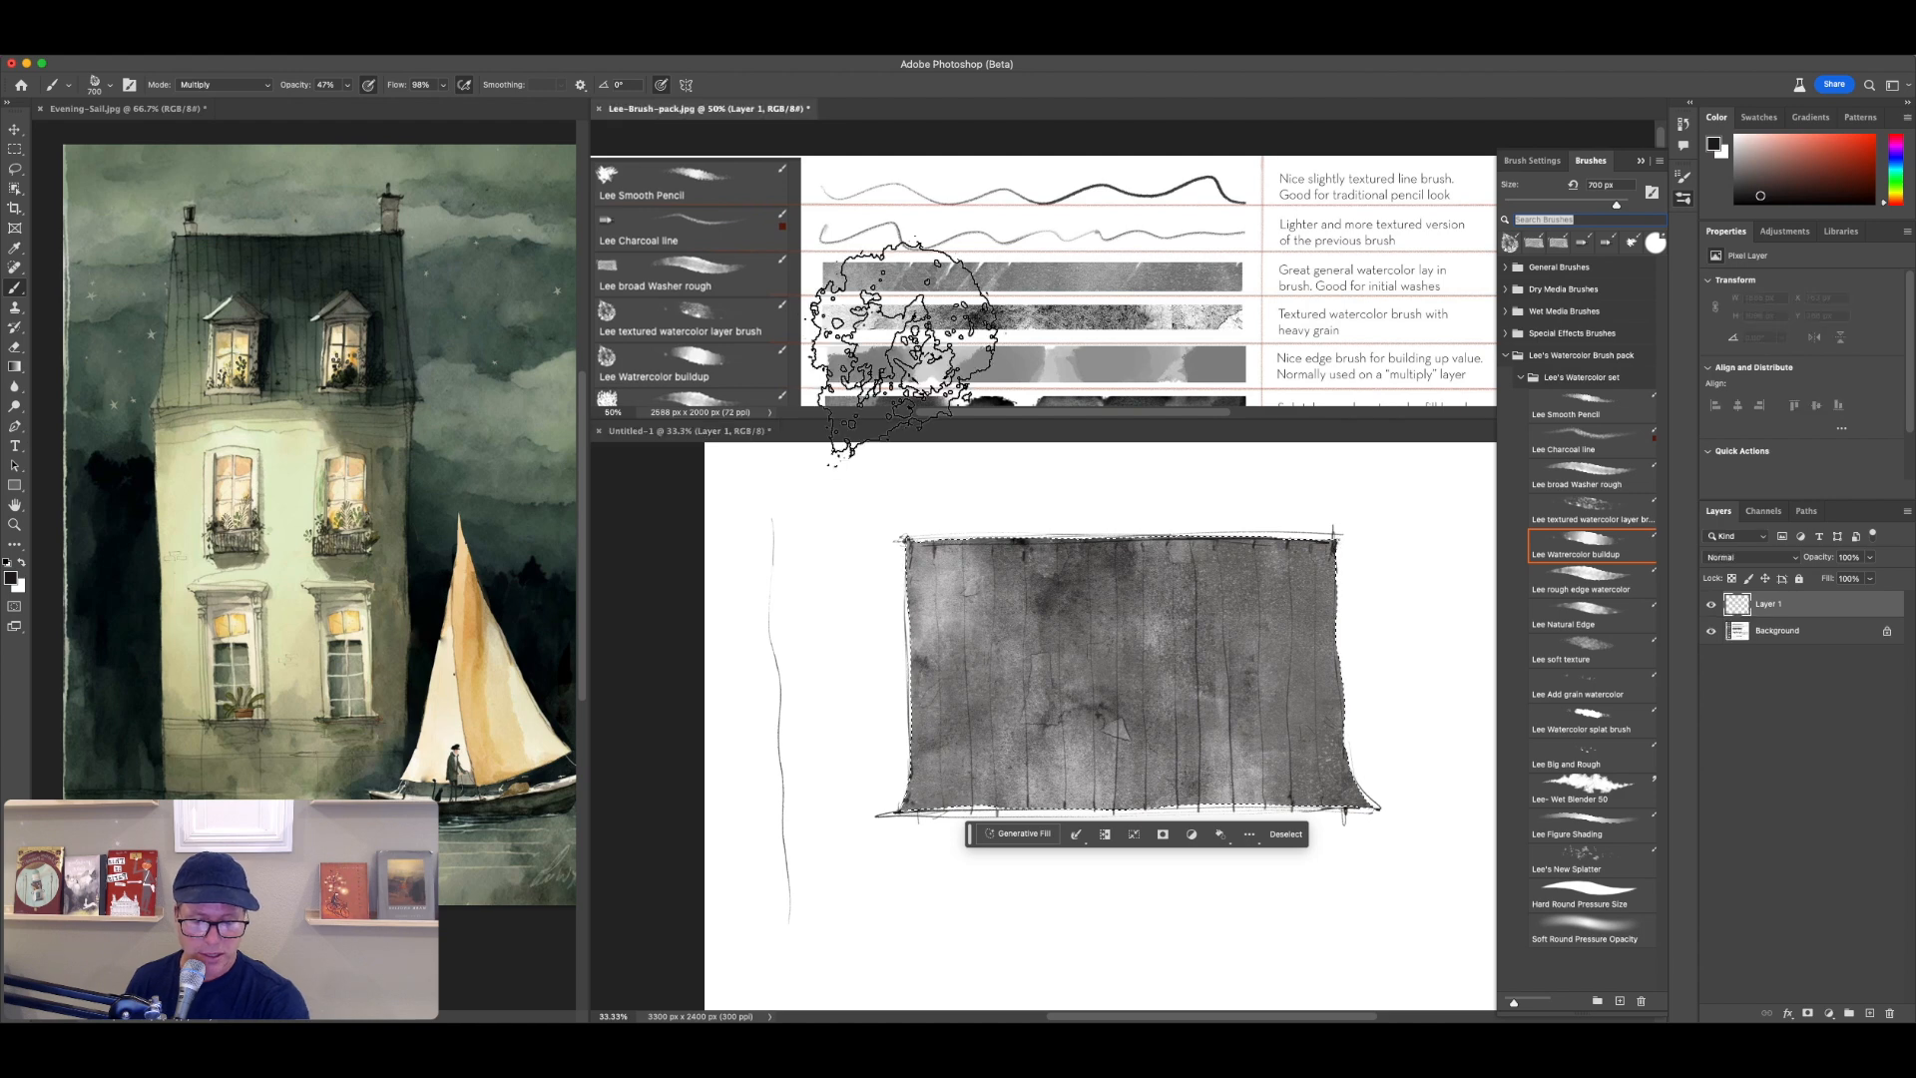
{"action": "left_click_drag", "start_coordinate": [864, 361], "coordinate": [879, 298]}
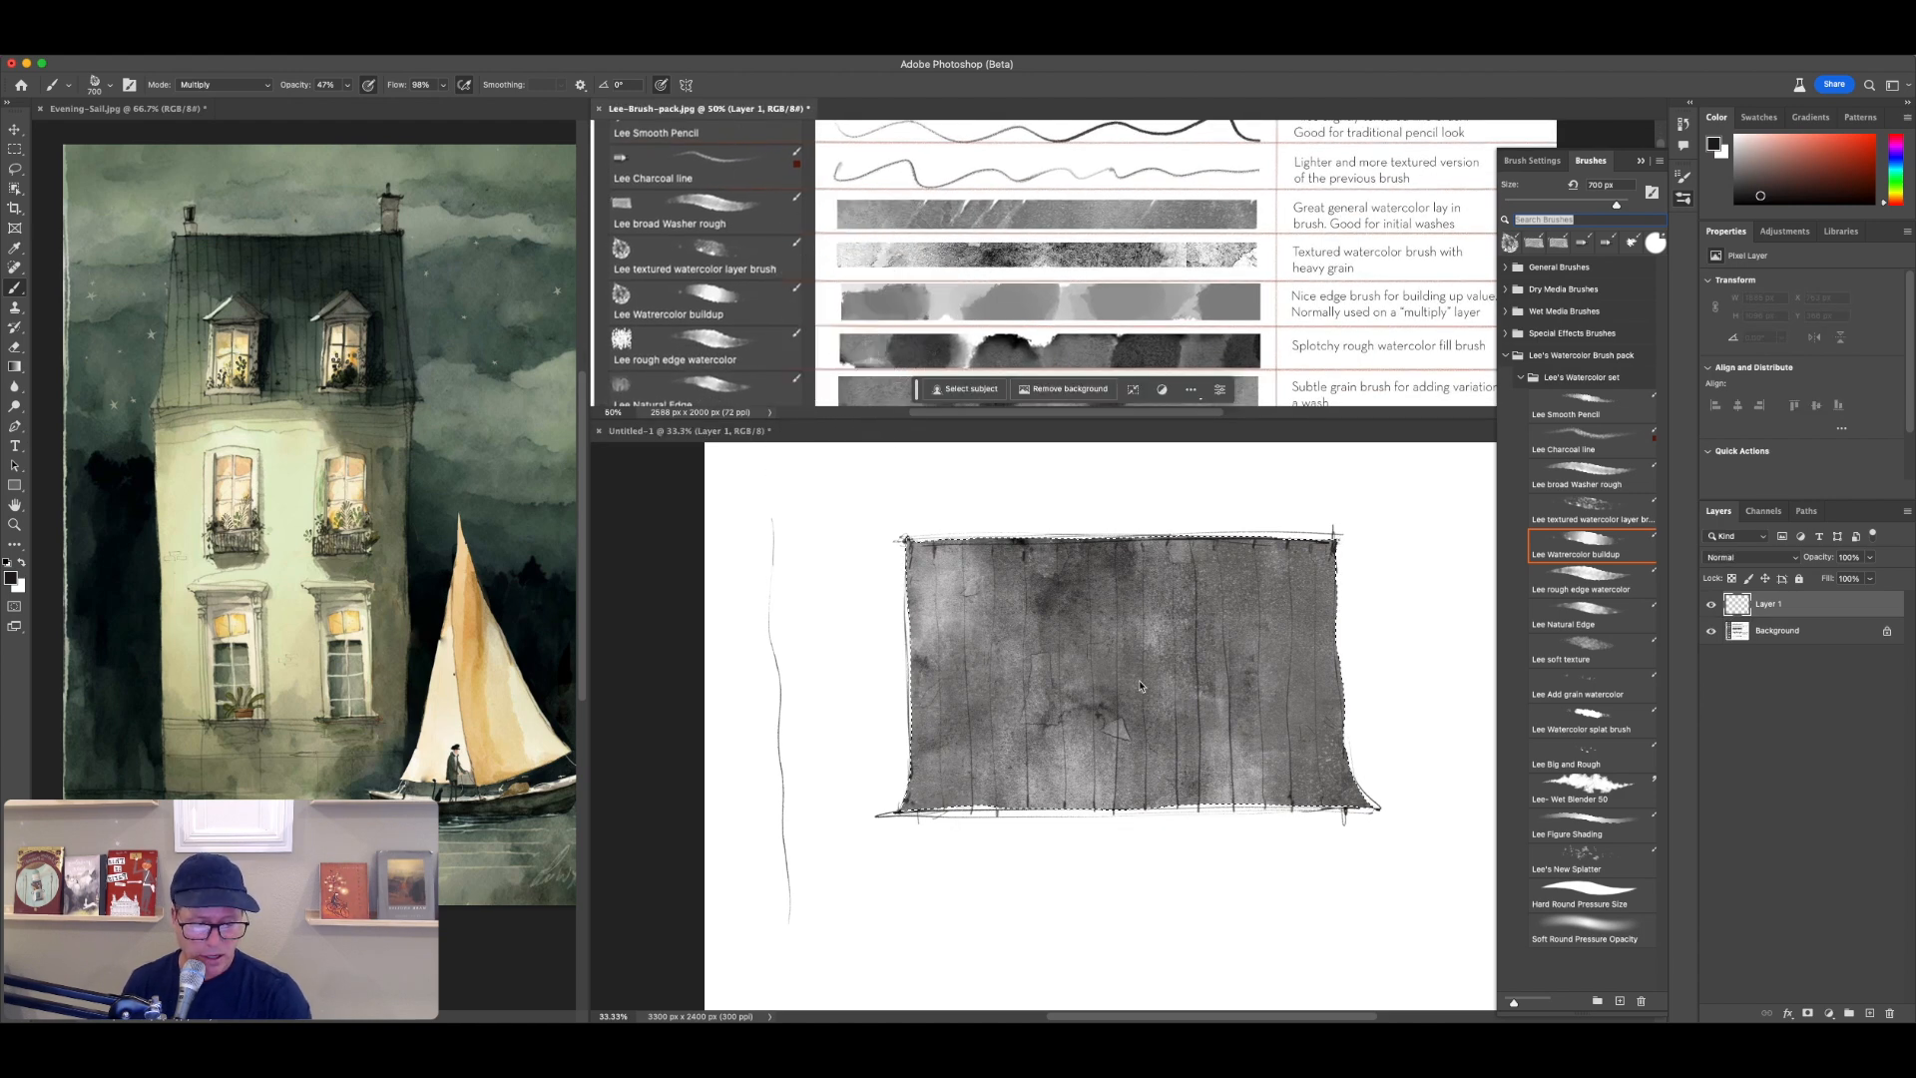
{"action": "left_click", "coordinate": [1222, 693]}
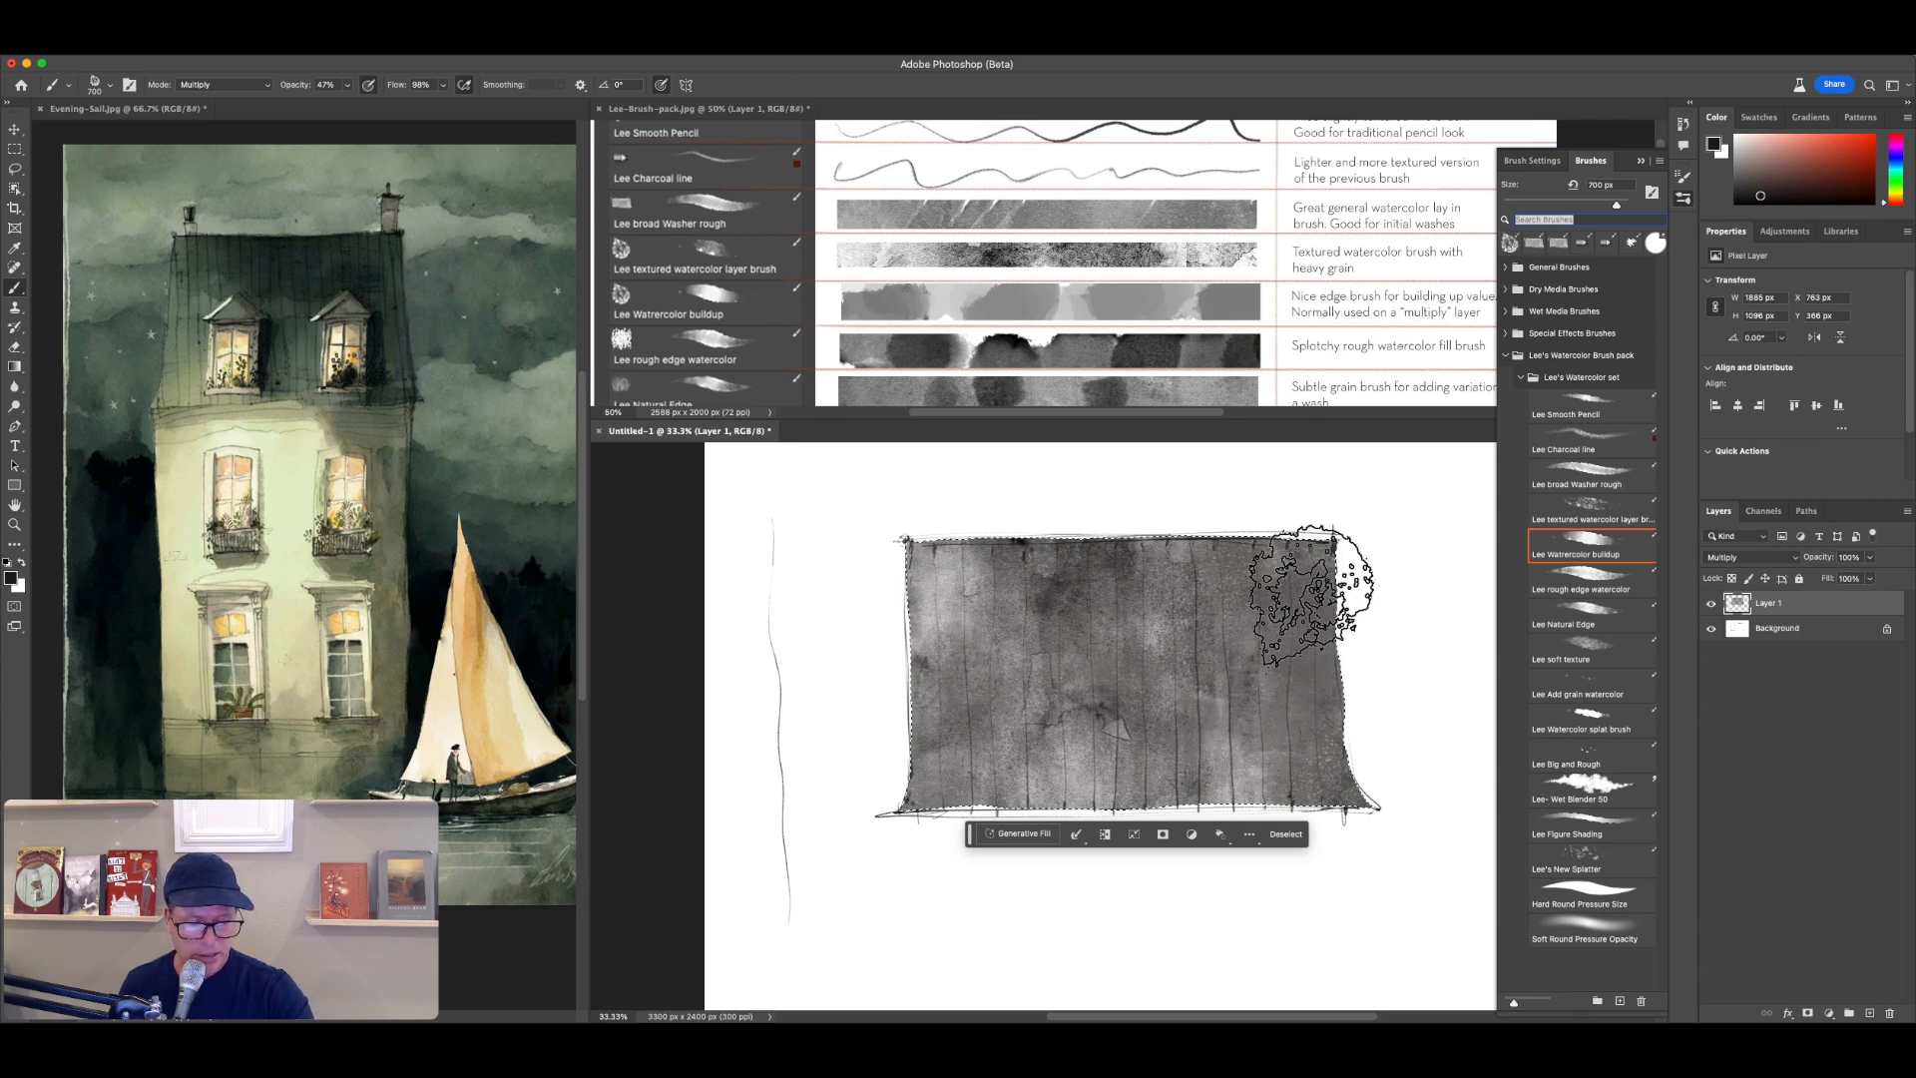
{"action": "mouse_move", "coordinate": [1294, 766]}
{"action": "left_mouse_down"}
{"action": "mouse_move", "coordinate": [1203, 736]}
{"action": "mouse_move", "coordinate": [1227, 753]}
{"action": "mouse_move", "coordinate": [1205, 633]}
{"action": "mouse_move", "coordinate": [1222, 624]}
{"action": "left_mouse_up"}
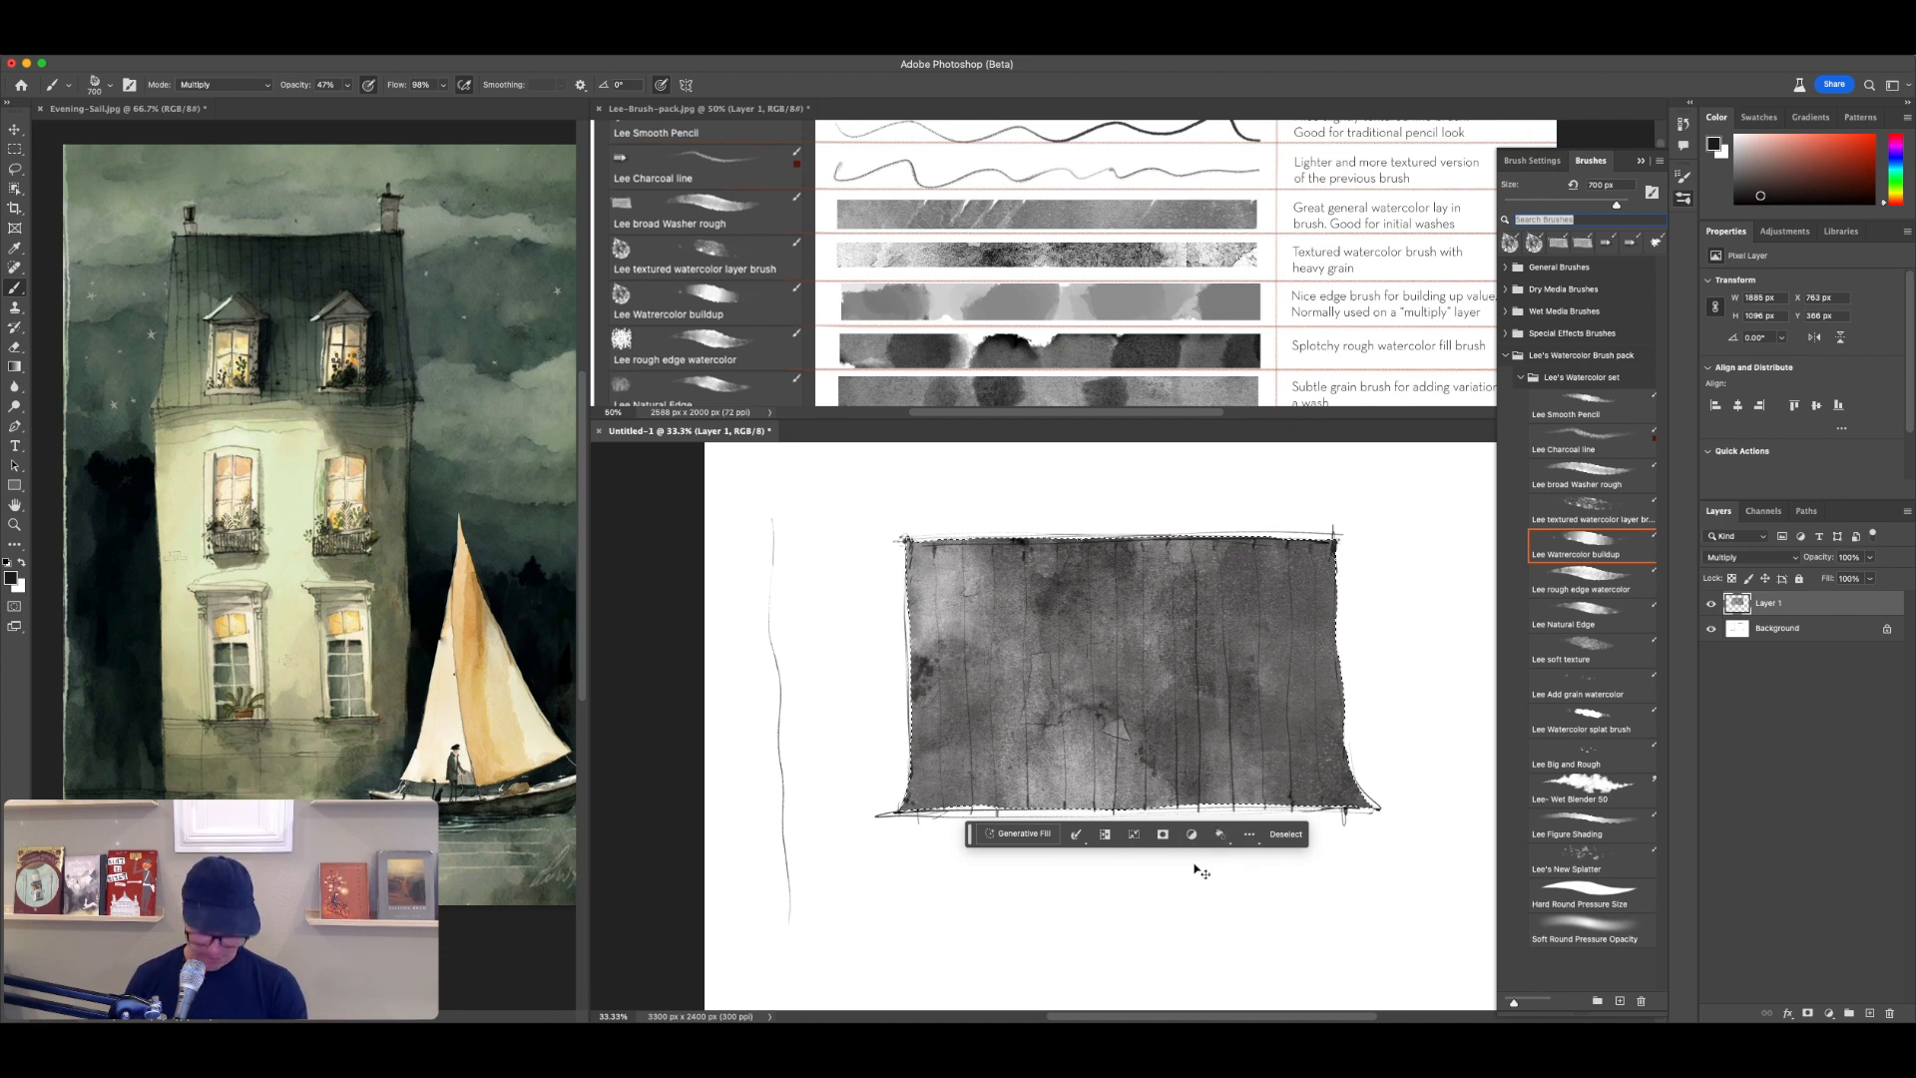
Step: Clear the selection, try a Lee Watercolor buildup stroke across the canvas below the roof, and undo it
{"action": "key", "text": "ctrl+d"}
{"action": "mouse_move", "coordinate": [923, 878]}
{"action": "left_mouse_down"}
{"action": "mouse_move", "coordinate": [1142, 908]}
{"action": "mouse_move", "coordinate": [1253, 885]}
{"action": "mouse_move", "coordinate": [1398, 937]}
{"action": "left_mouse_up"}
{"action": "key", "text": "super+z"}
{"action": "key", "text": "super+z"}
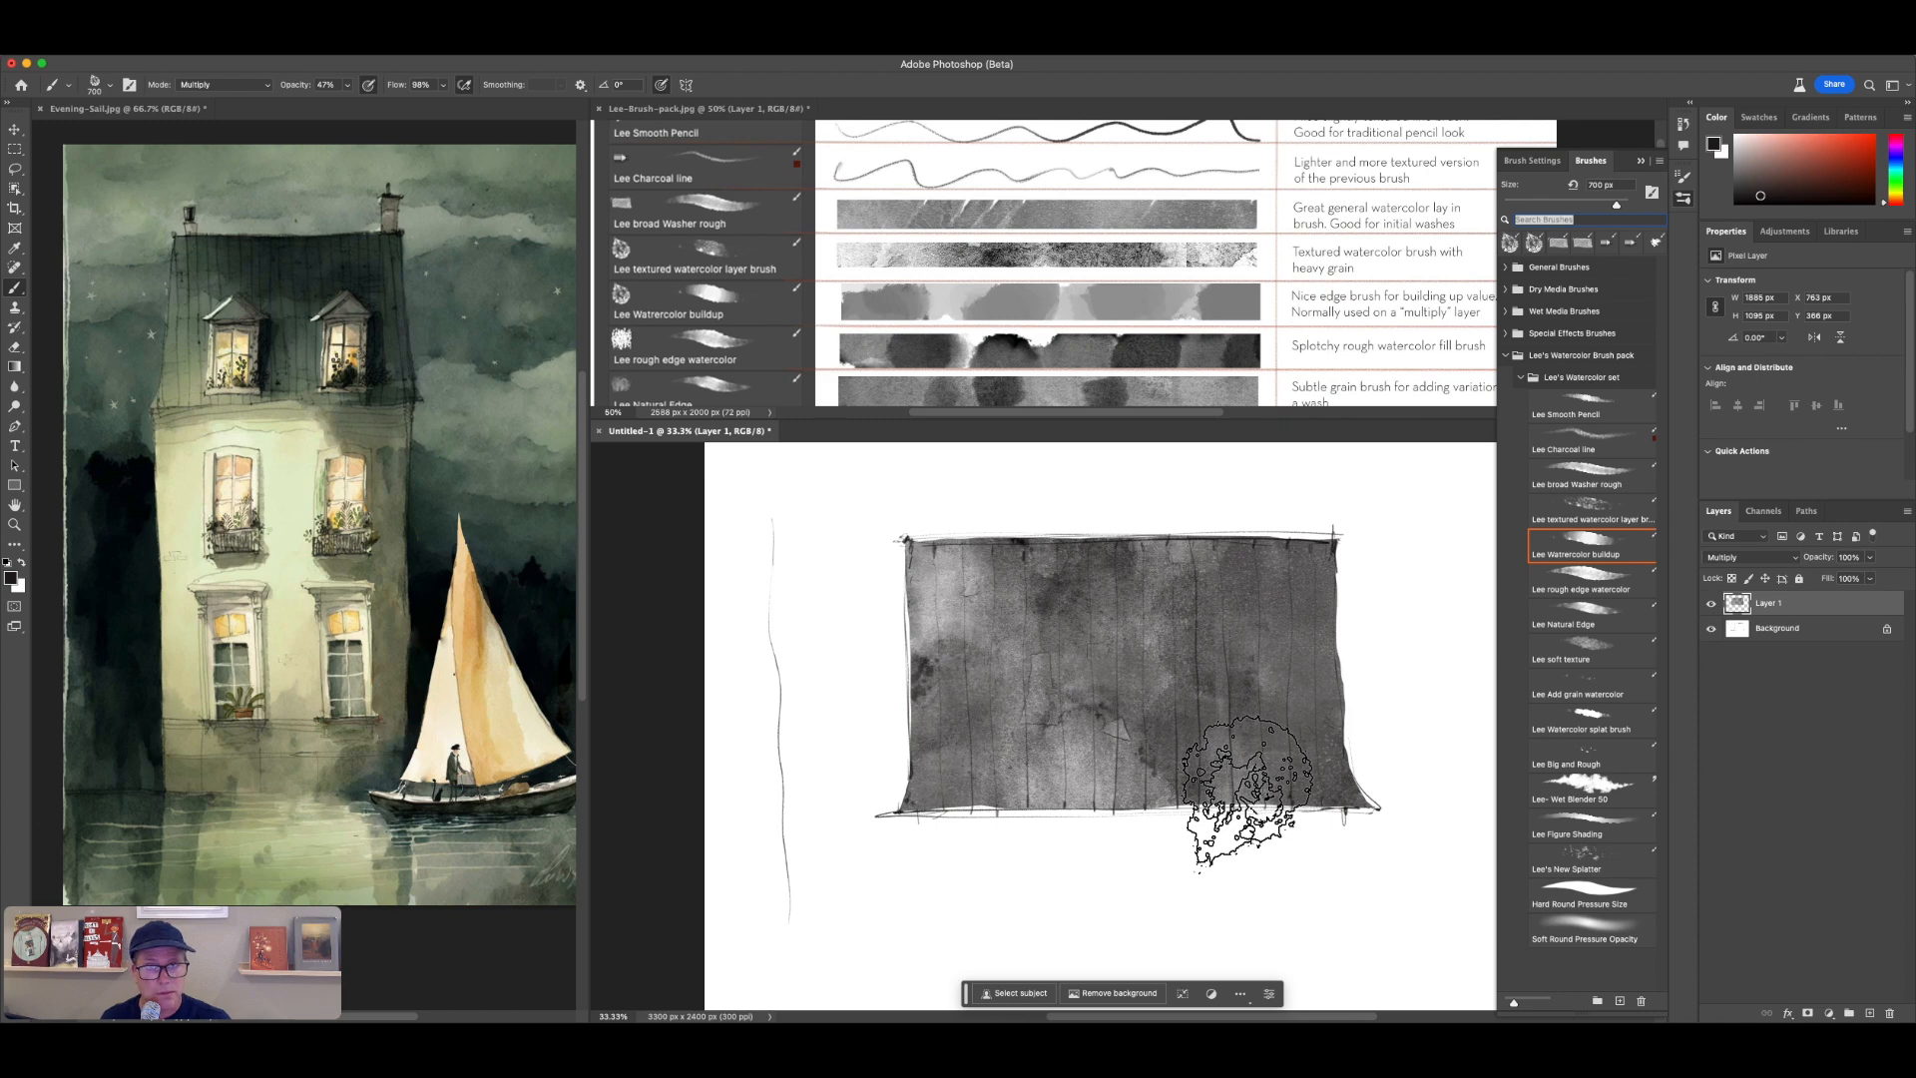
Step: Try the Lee rough edge watercolor brush in unmasked strokes below the roof, and undo each of them
{"action": "left_click", "coordinate": [1596, 580]}
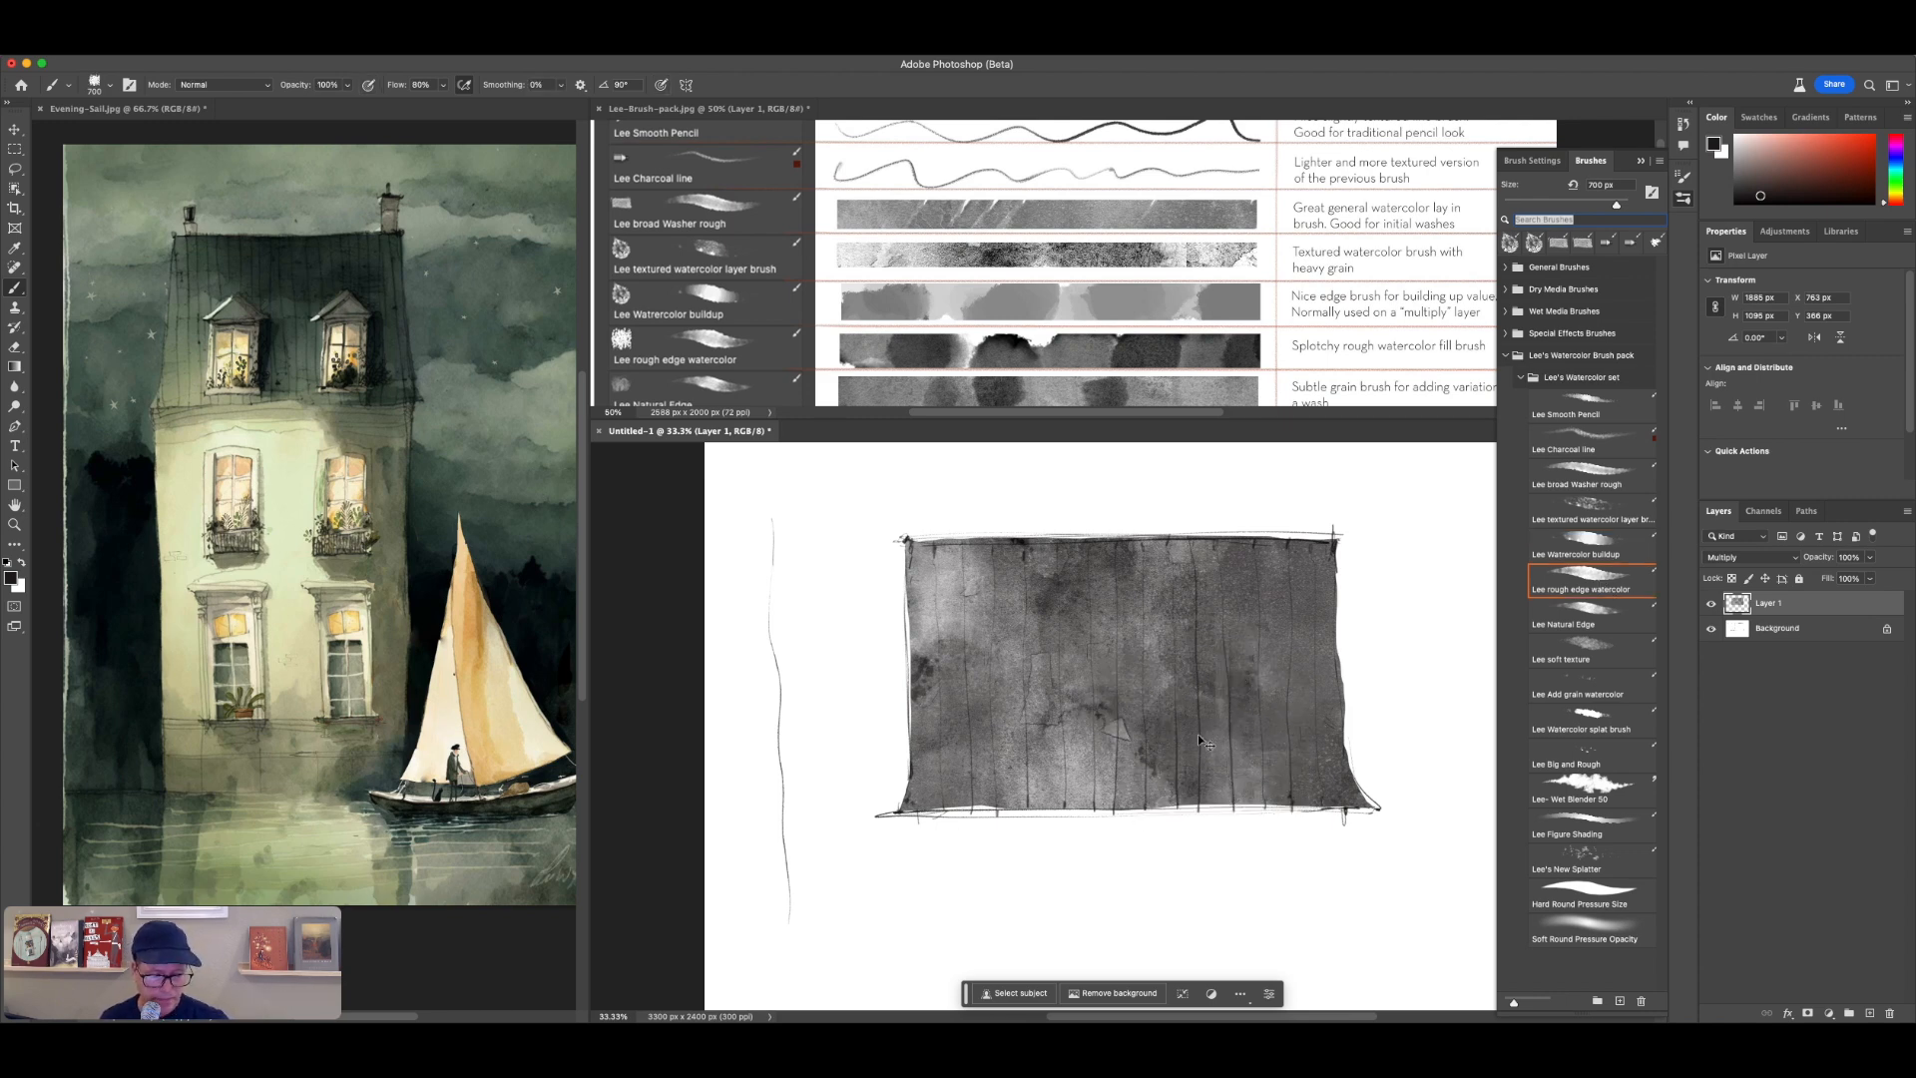
{"action": "left_click", "coordinate": [1015, 993]}
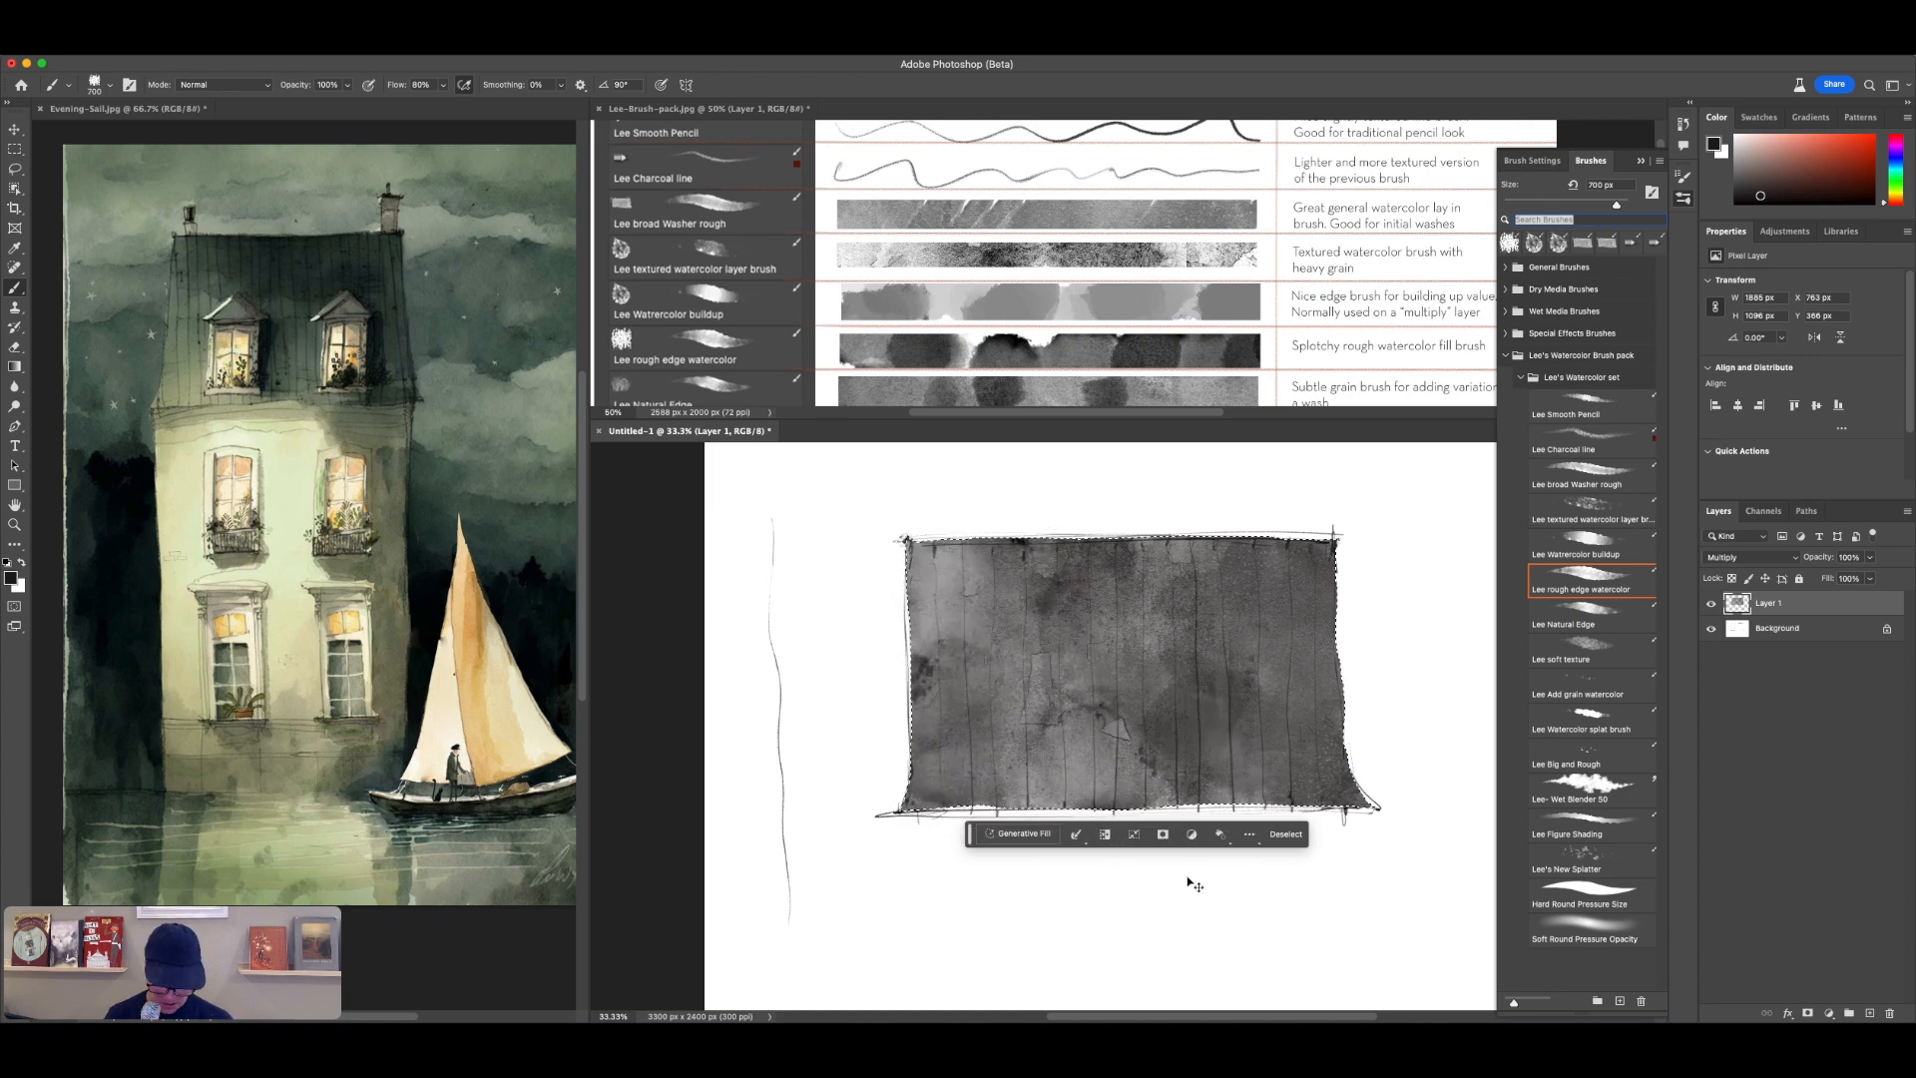
{"action": "key", "text": "ctrl+d"}
{"action": "left_click", "coordinate": [1167, 903]}
{"action": "left_click_drag", "start_coordinate": [1189, 900], "coordinate": [1360, 898]}
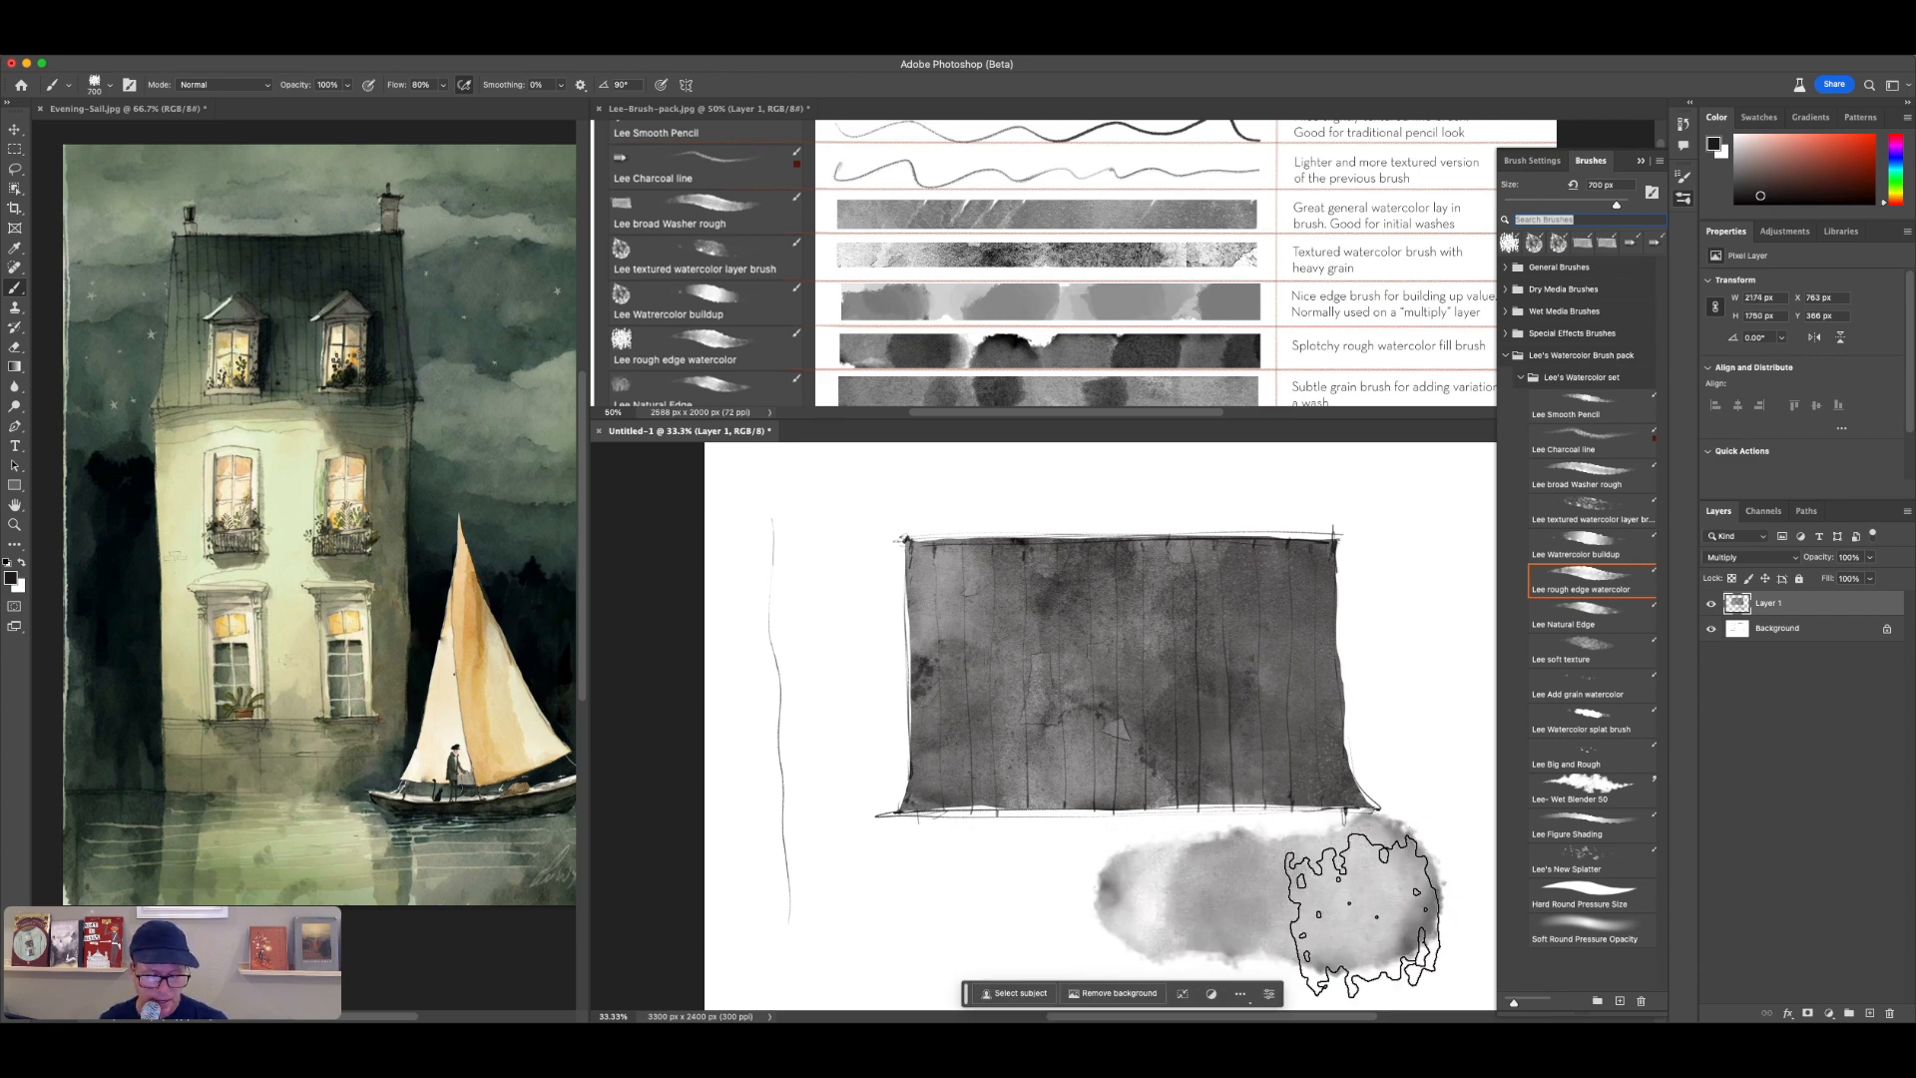
{"action": "left_click", "coordinate": [1089, 903]}
{"action": "key", "text": "ctrl+z"}
{"action": "key", "text": "ctrl+z"}
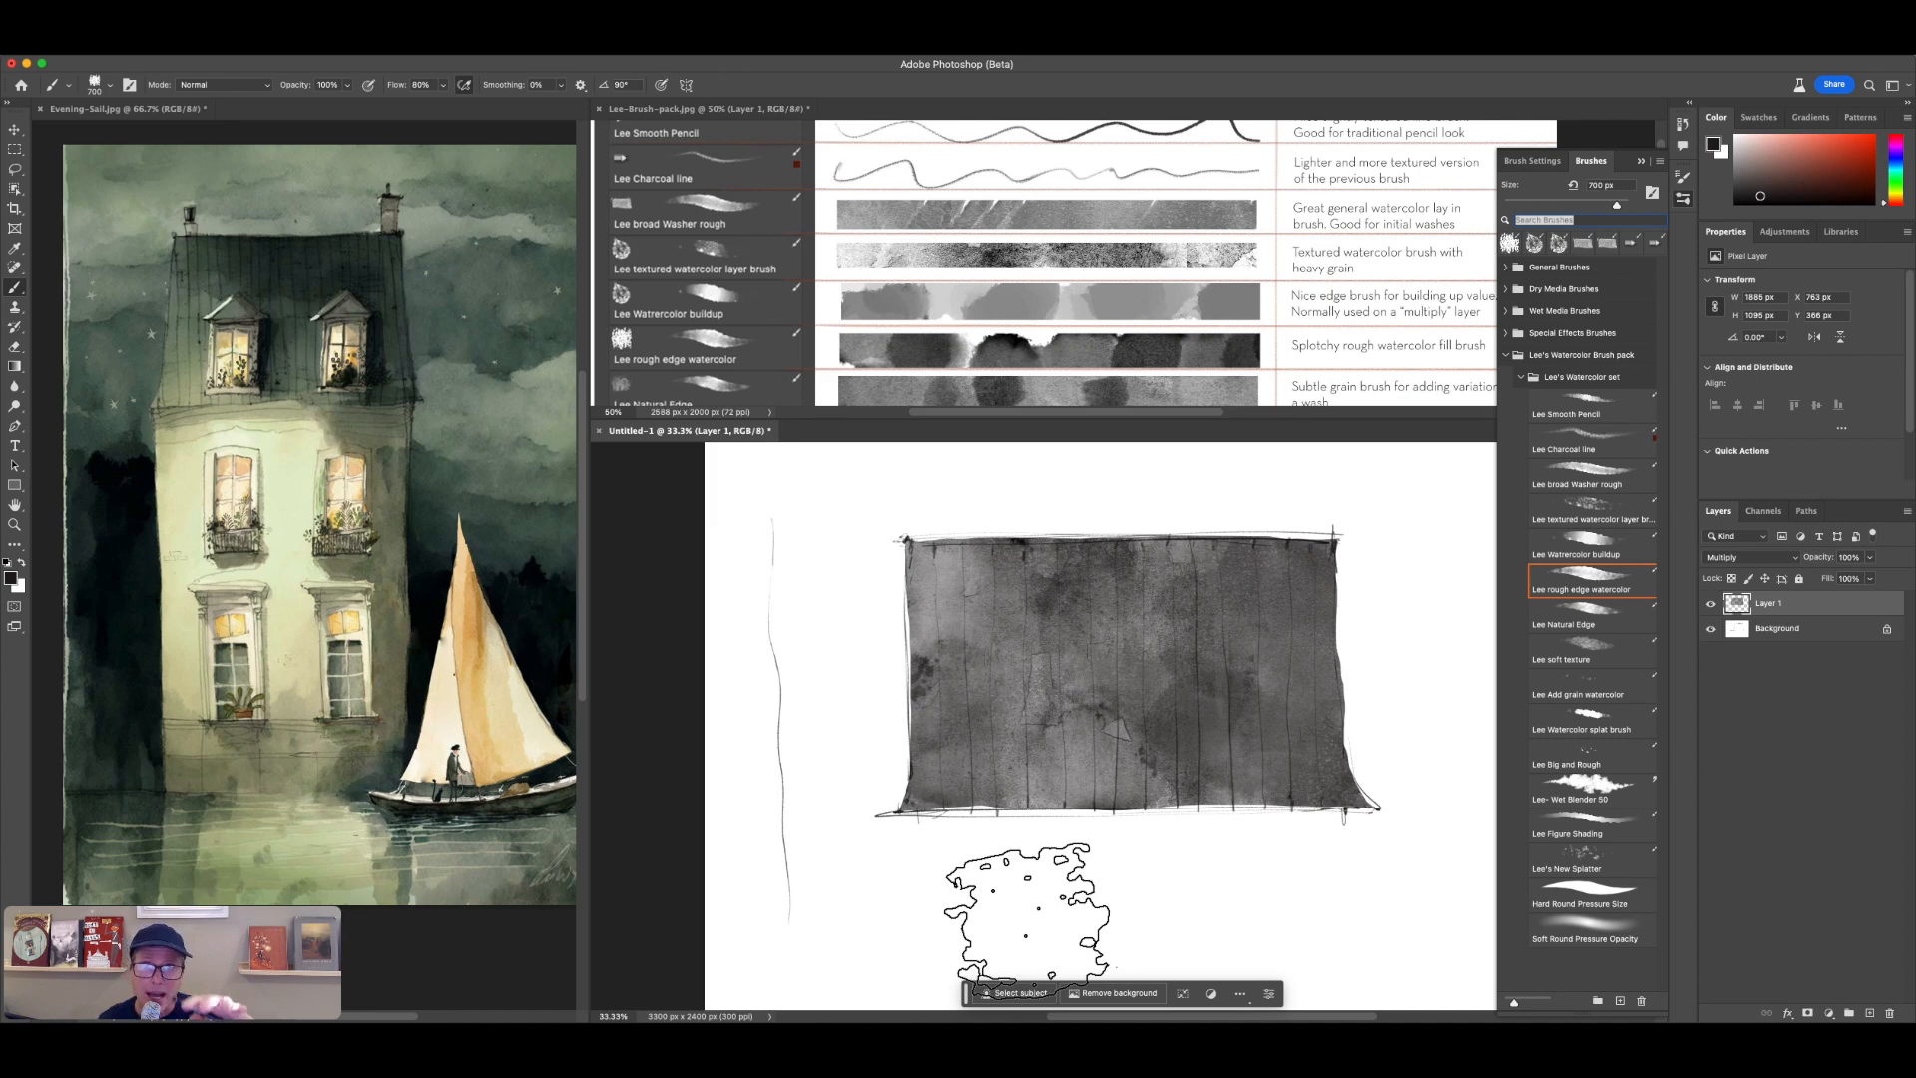
{"action": "left_click_drag", "start_coordinate": [1208, 877], "coordinate": [1437, 923]}
{"action": "key", "text": "super+z"}
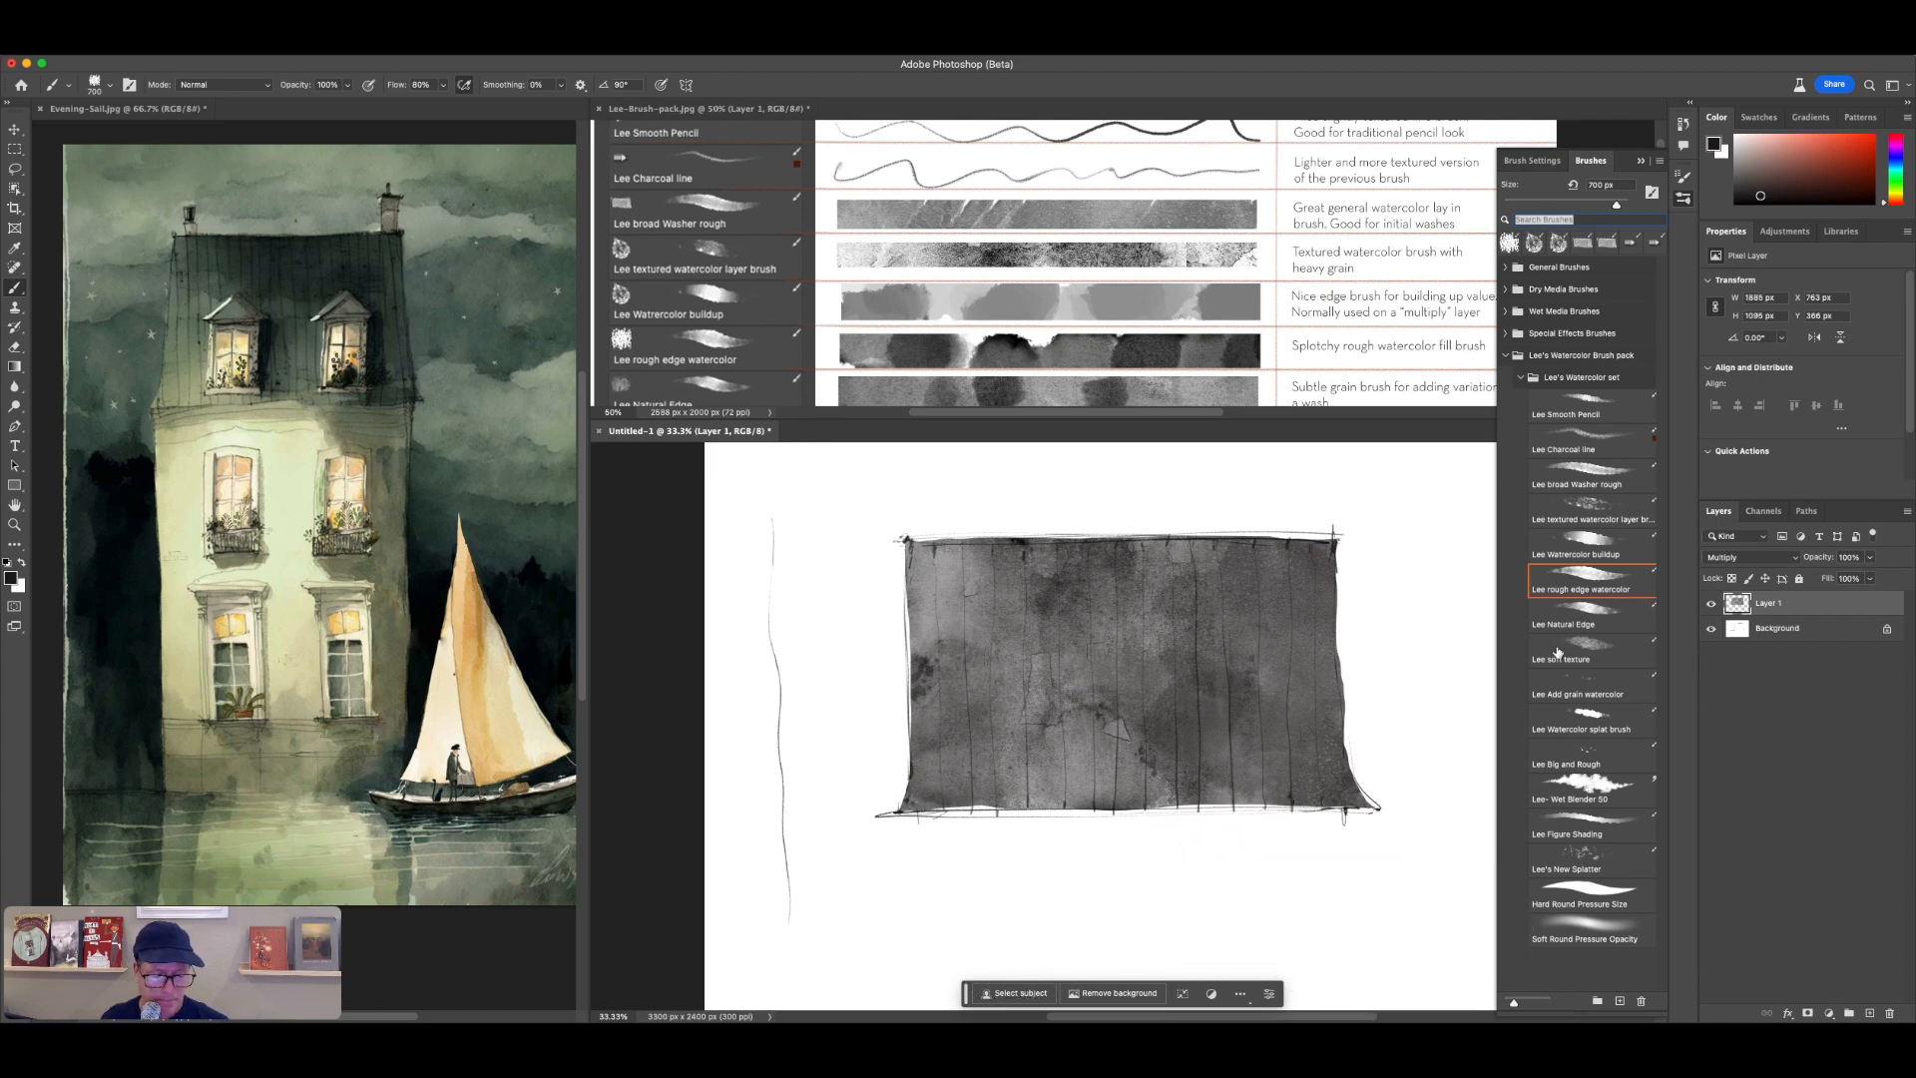
Step: Restore the roof selection and add darker tone to the roof's upper-right and lower areas with the Lee Natural Edge brush
{"action": "key", "text": "super+z"}
{"action": "left_click", "coordinate": [1601, 626]}
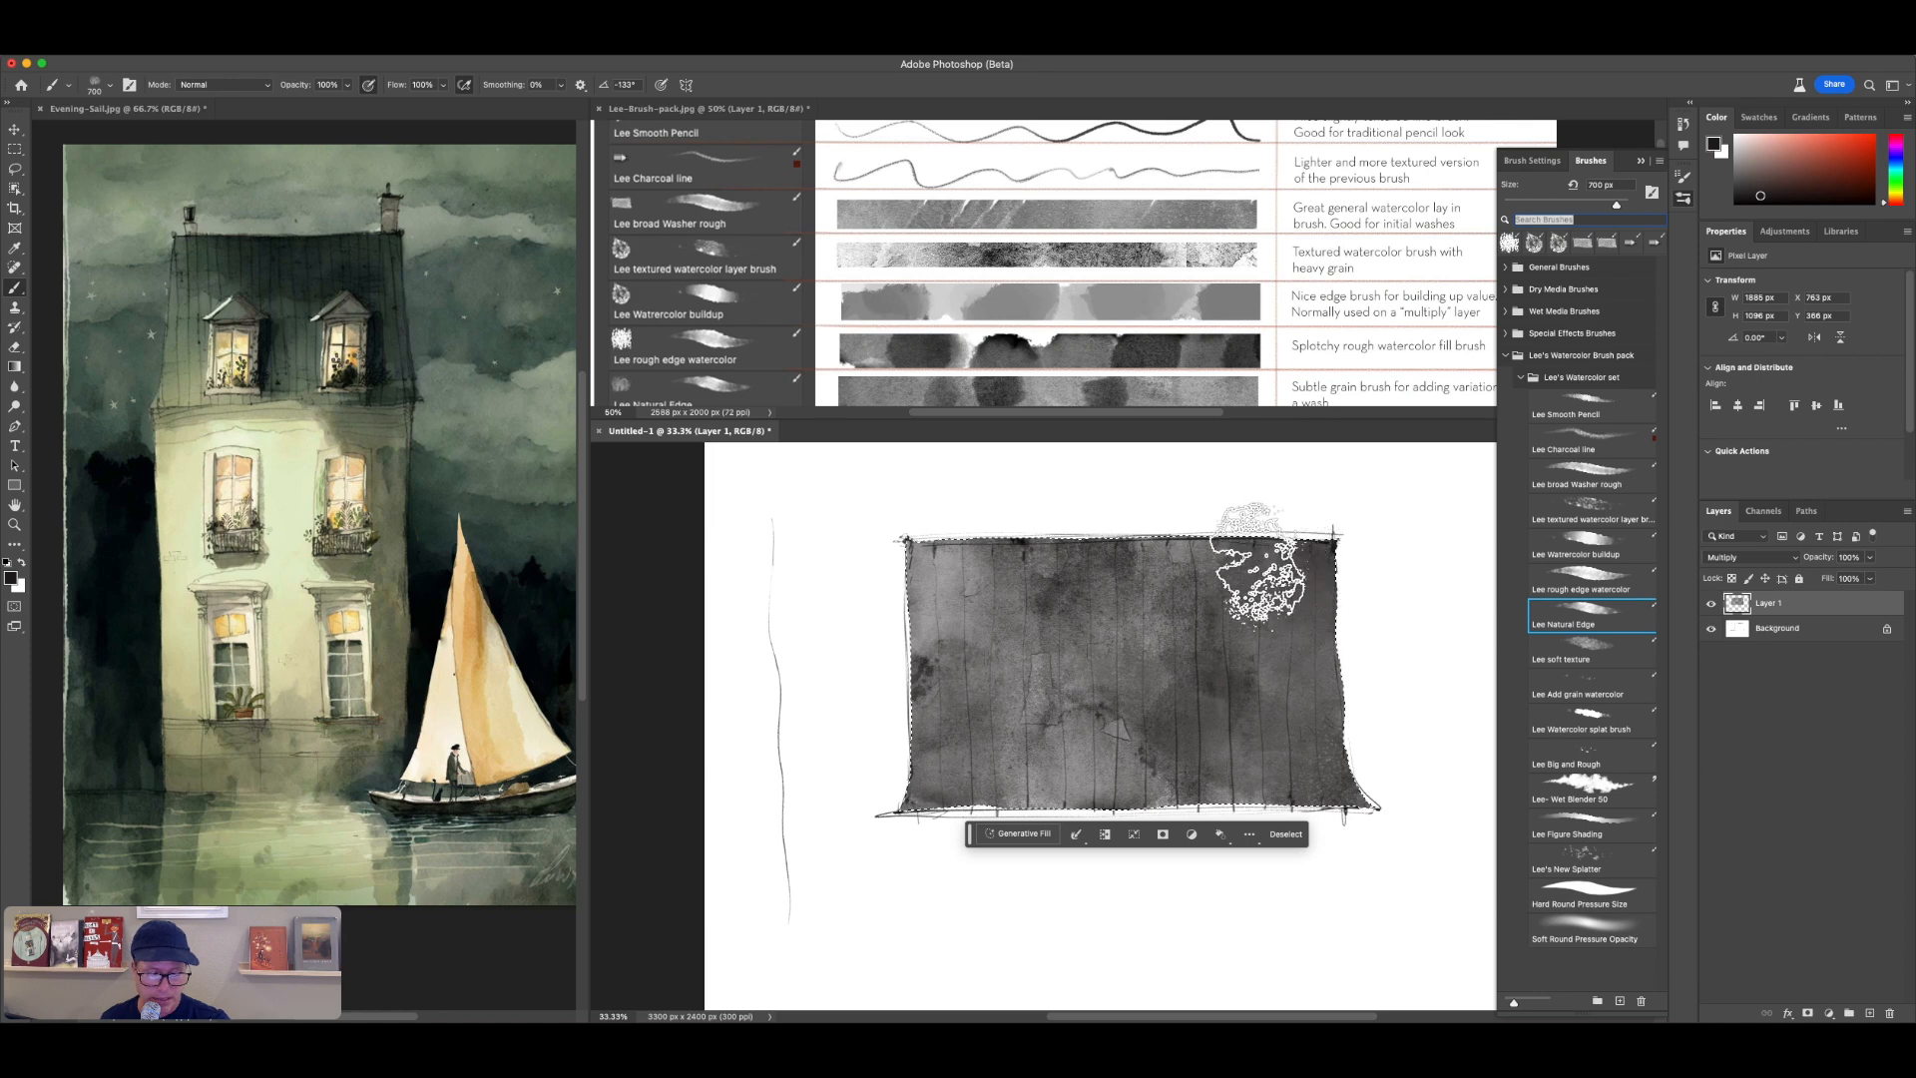
{"action": "left_click_drag", "start_coordinate": [1207, 547], "coordinate": [1177, 499]}
{"action": "mouse_move", "coordinate": [1038, 773]}
{"action": "left_mouse_down"}
{"action": "mouse_move", "coordinate": [973, 779]}
{"action": "mouse_move", "coordinate": [1059, 803]}
{"action": "left_mouse_up"}
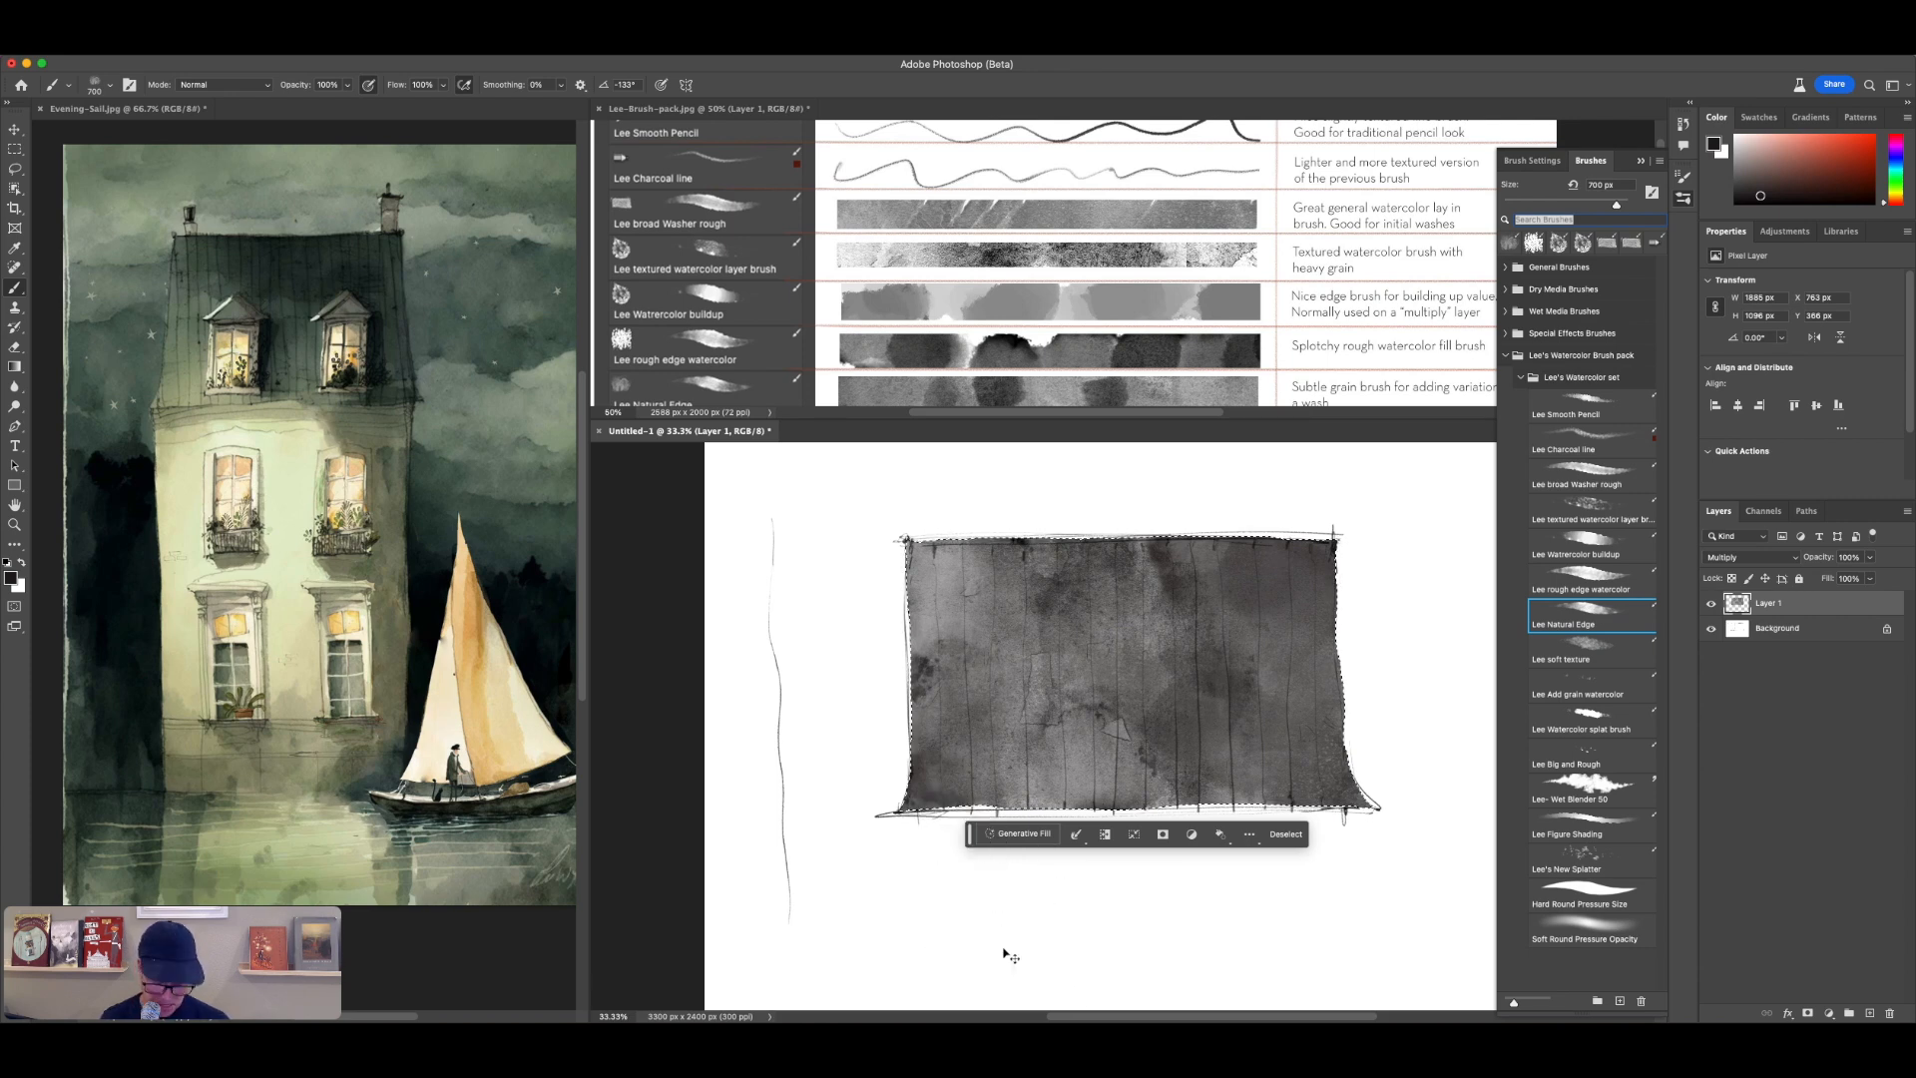
Step: Clear the selection, try a wide horizontal band below the roof with the Lee Natural Edge brush, and undo it
{"action": "key", "text": "super+d"}
{"action": "left_click_drag", "start_coordinate": [913, 893], "coordinate": [1477, 910]}
{"action": "mouse_move", "coordinate": [1285, 917]}
{"action": "left_mouse_down"}
{"action": "mouse_move", "coordinate": [959, 903]}
{"action": "mouse_move", "coordinate": [868, 923]}
{"action": "left_mouse_up"}
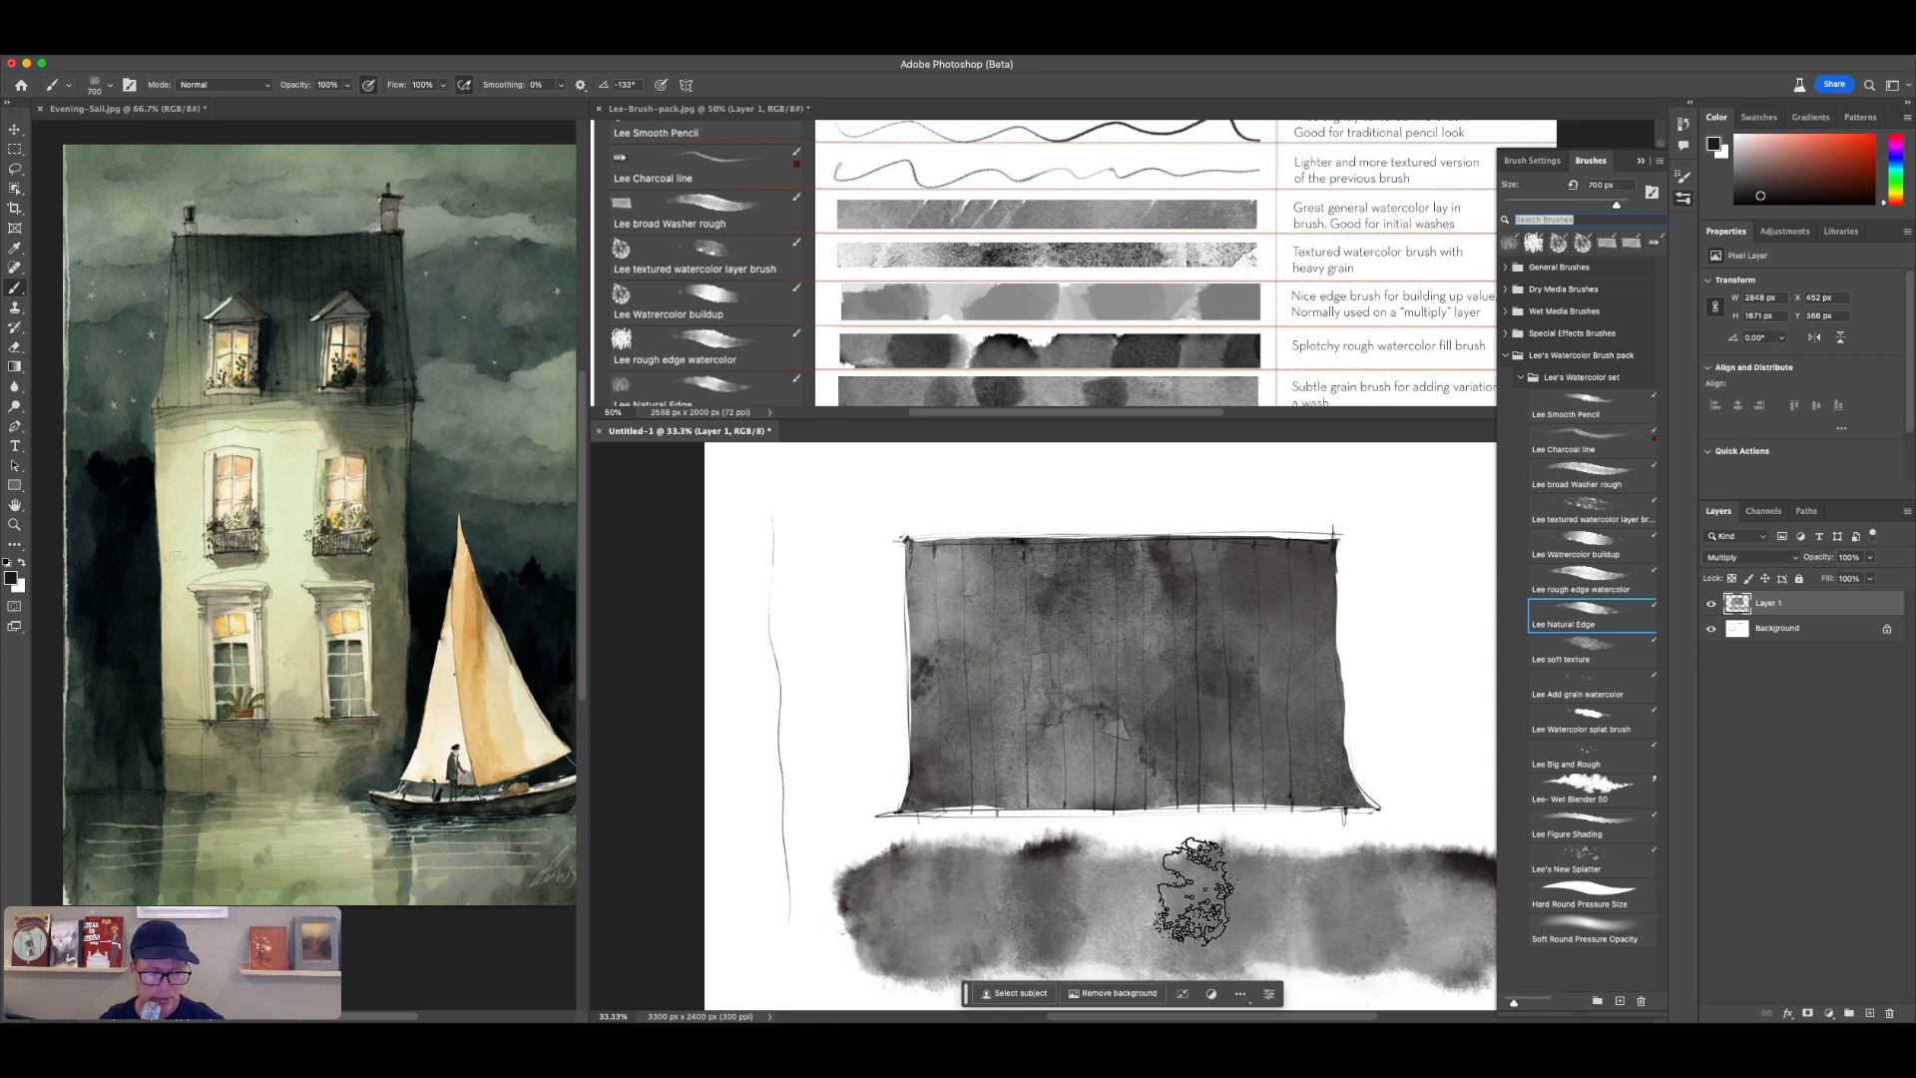
{"action": "mouse_move", "coordinate": [1390, 898]}
{"action": "left_mouse_down"}
{"action": "mouse_move", "coordinate": [1417, 793]}
{"action": "mouse_move", "coordinate": [1391, 858]}
{"action": "left_mouse_up"}
{"action": "key", "text": "super+z"}
{"action": "key", "text": "super+z"}
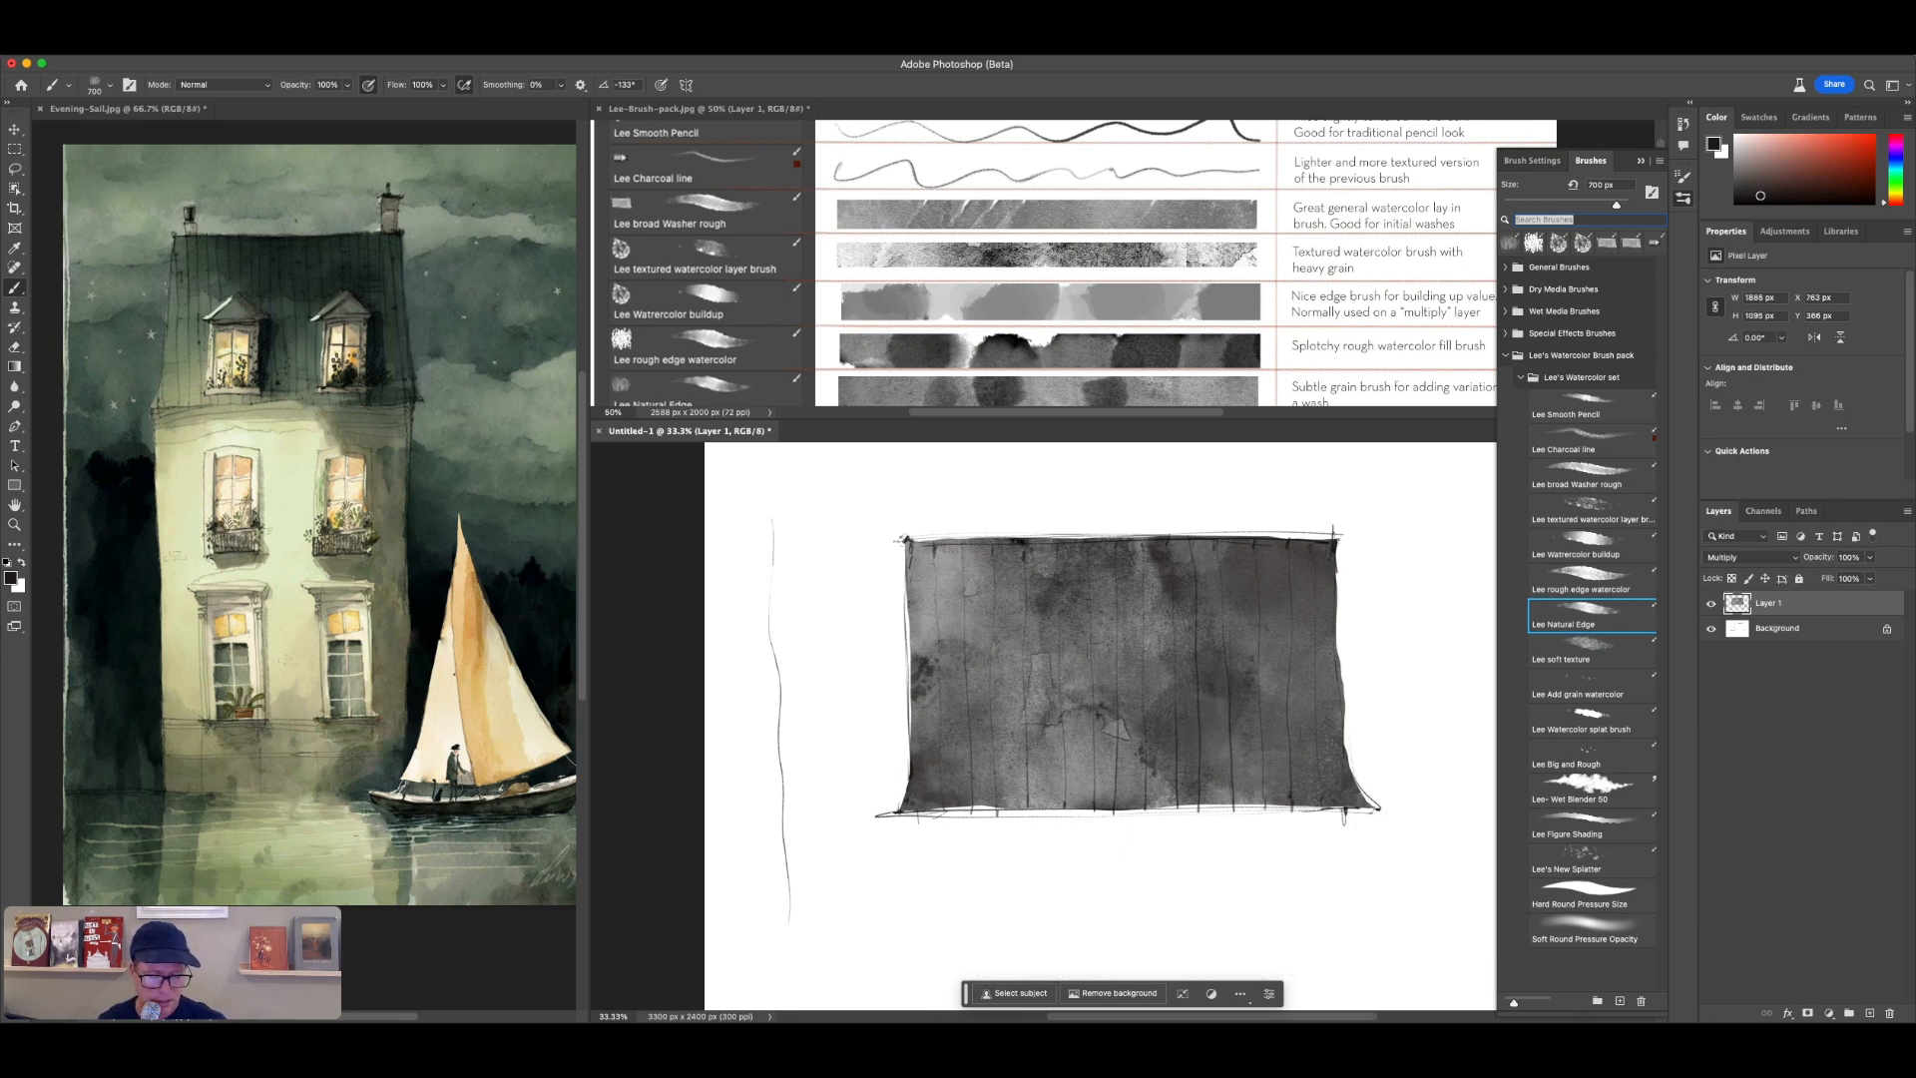
Step: Try short Lee Natural Edge blots below the roof's right corner, compare them with the brush chart samples, and undo them
{"action": "left_click_drag", "start_coordinate": [1274, 877], "coordinate": [1327, 903]}
{"action": "left_click_drag", "start_coordinate": [1018, 329], "coordinate": [1022, 176]}
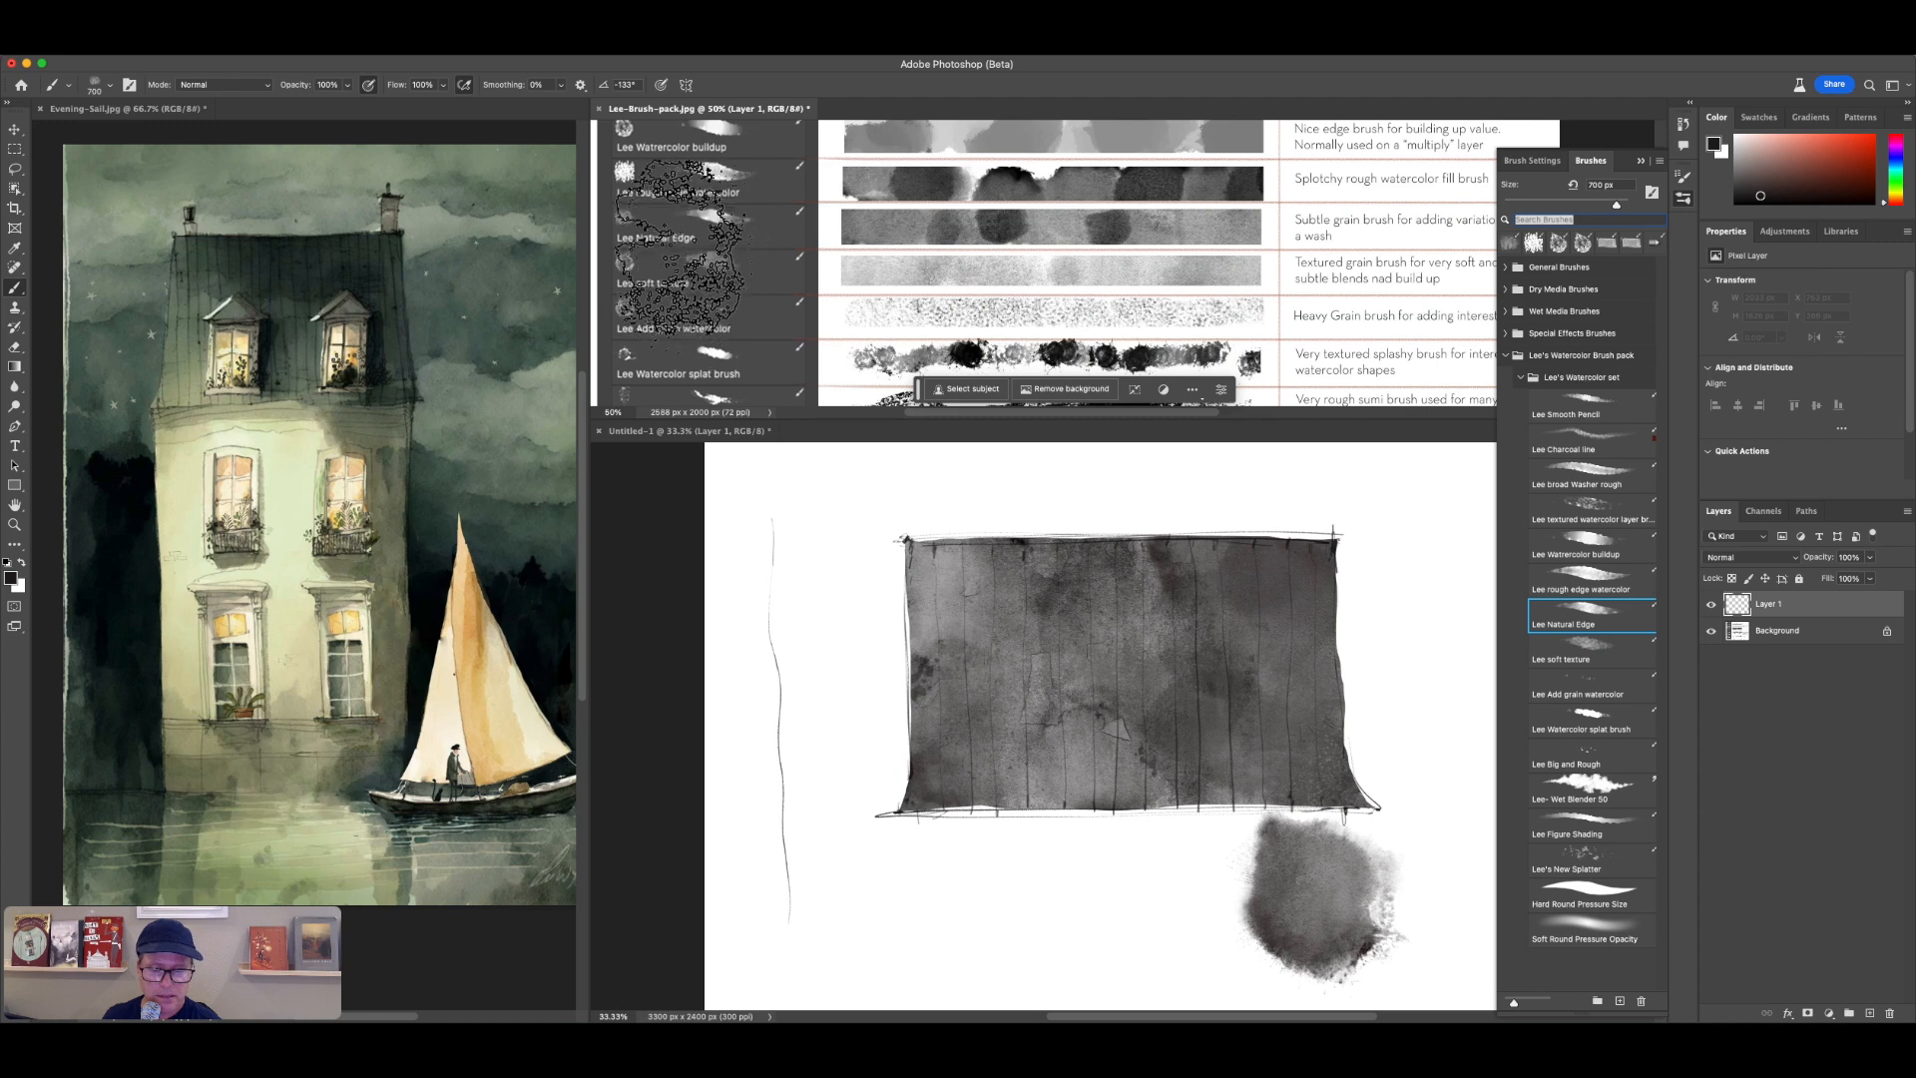
{"action": "left_click", "coordinate": [1386, 930]}
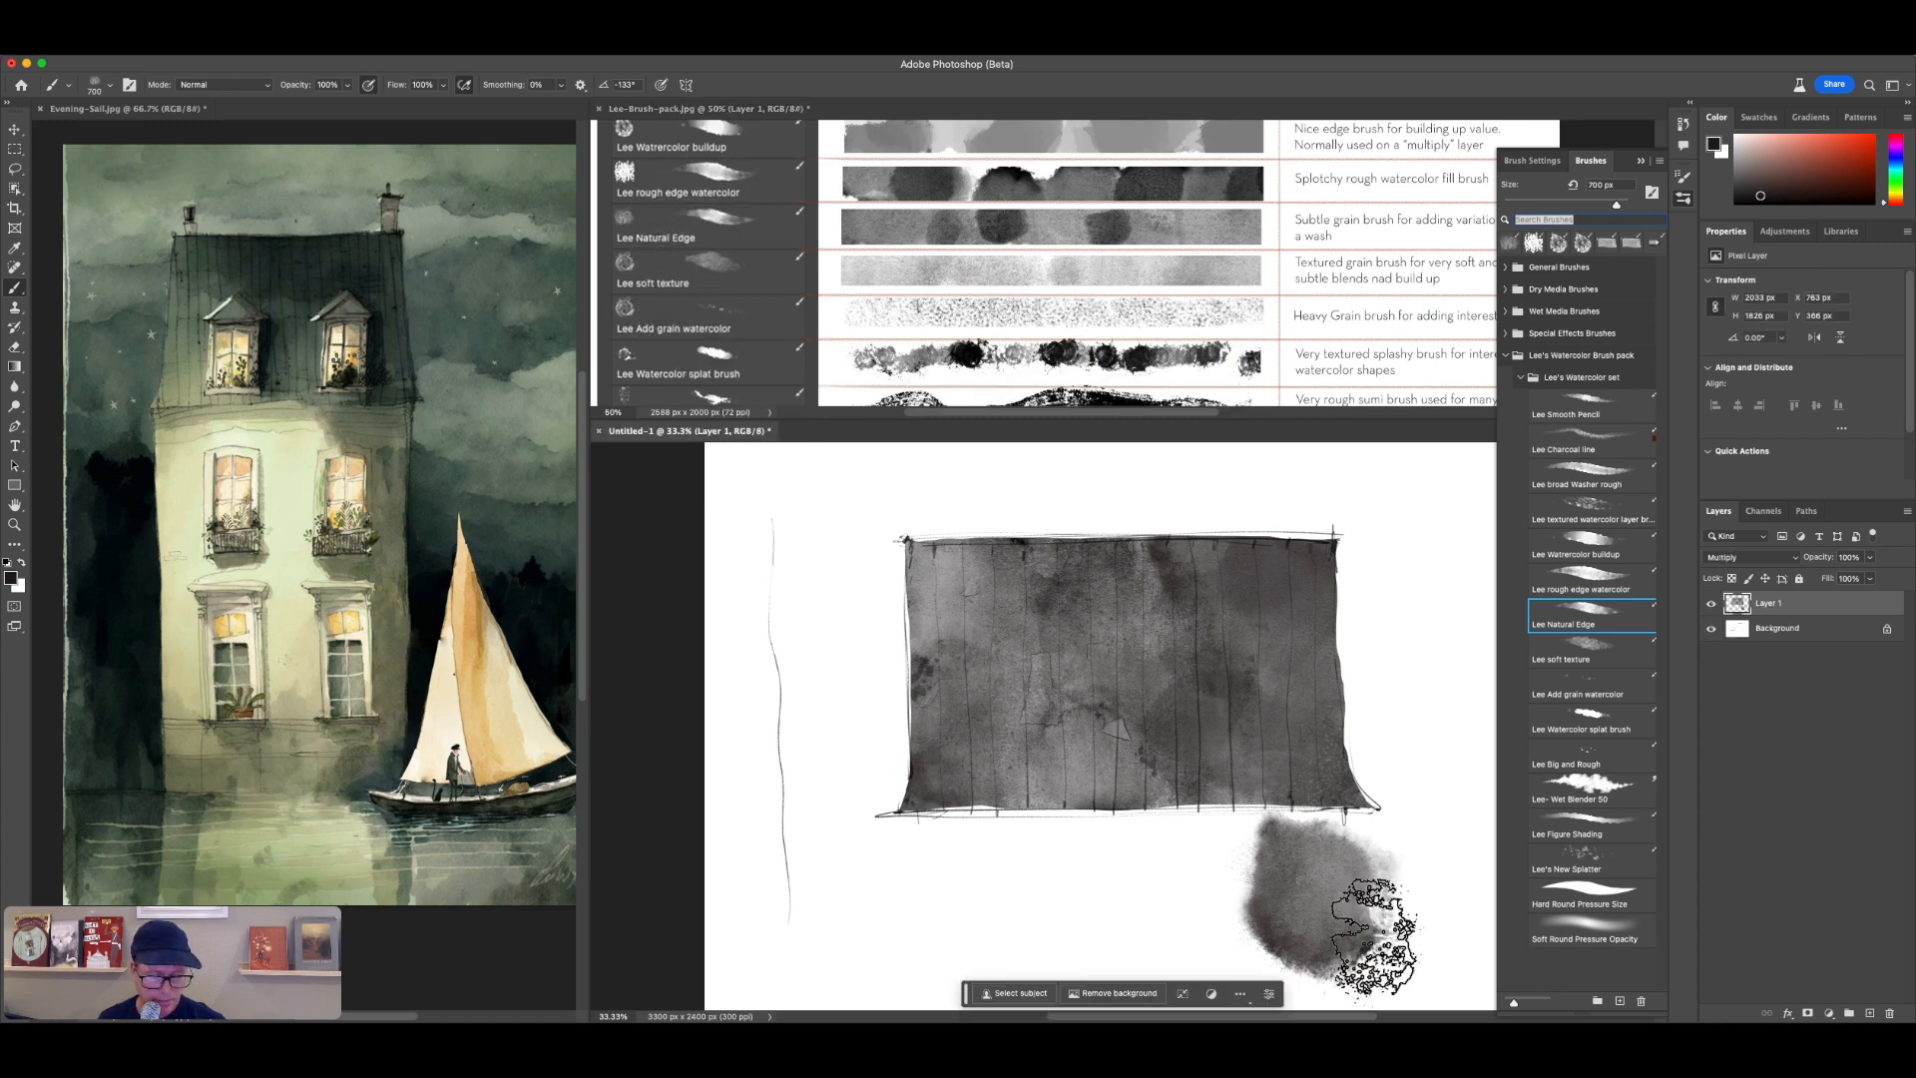
{"action": "key", "text": "super+z"}
{"action": "mouse_move", "coordinate": [1253, 894]}
{"action": "left_mouse_down"}
{"action": "mouse_move", "coordinate": [1391, 916]}
{"action": "mouse_move", "coordinate": [1411, 948]}
{"action": "left_mouse_up"}
{"action": "key", "text": "super+z"}
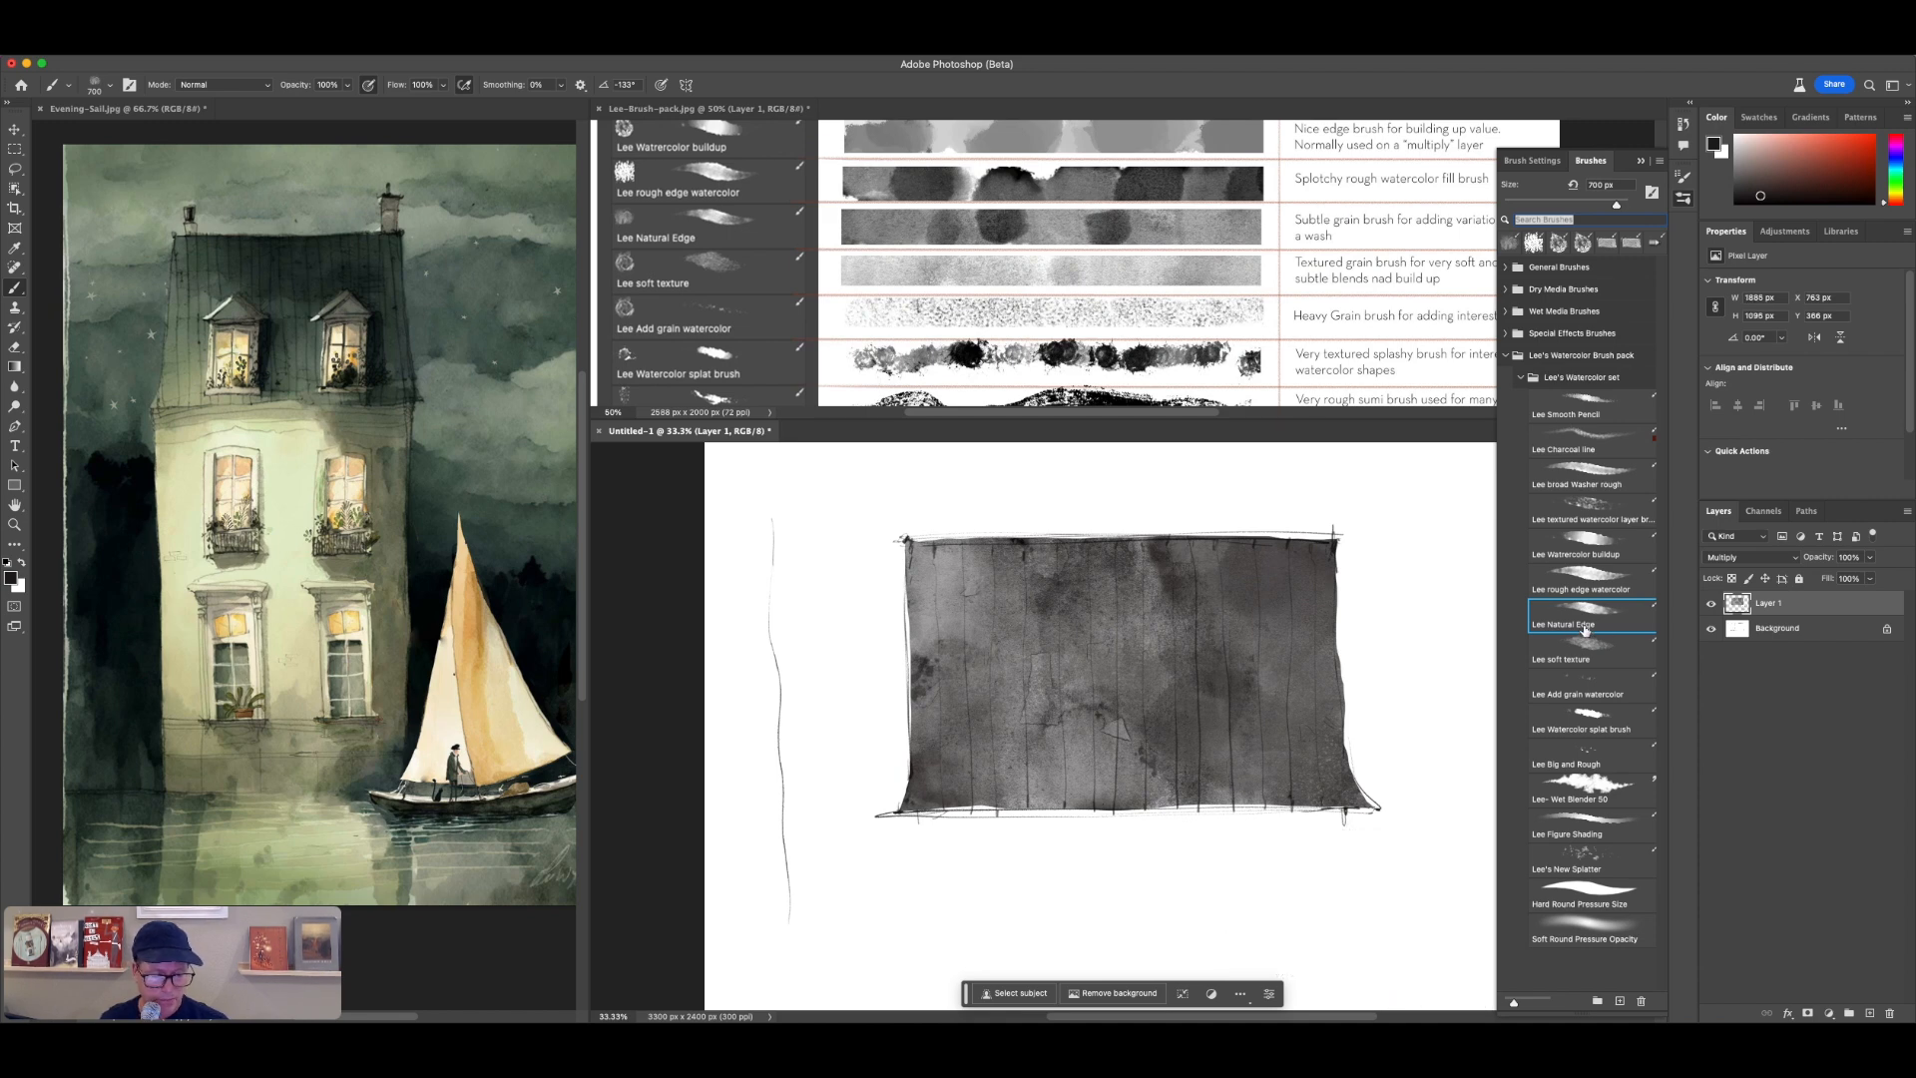
Step: Try the Lee soft texture brush at 700 px on the roof's right side and the canvas below, and undo the strokes
{"action": "left_click", "coordinate": [1637, 486]}
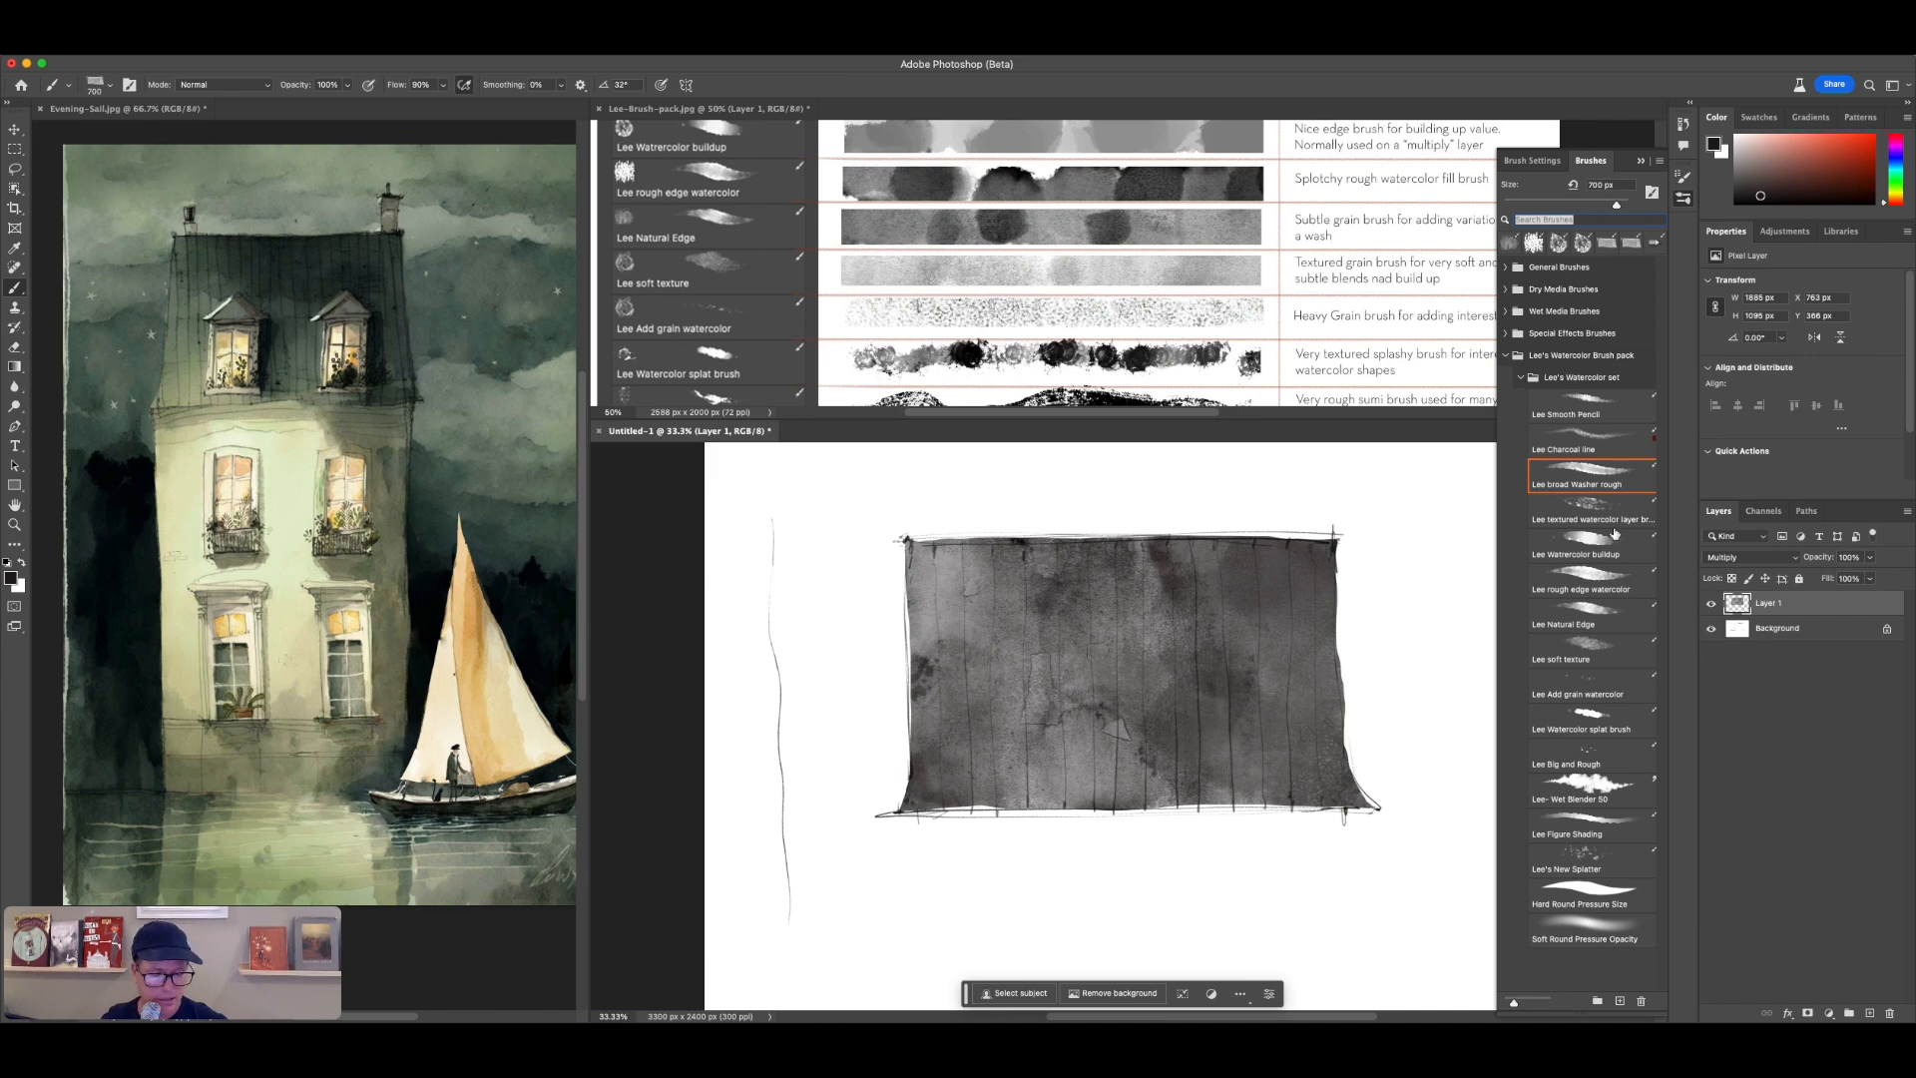
{"action": "left_click", "coordinate": [1642, 604]}
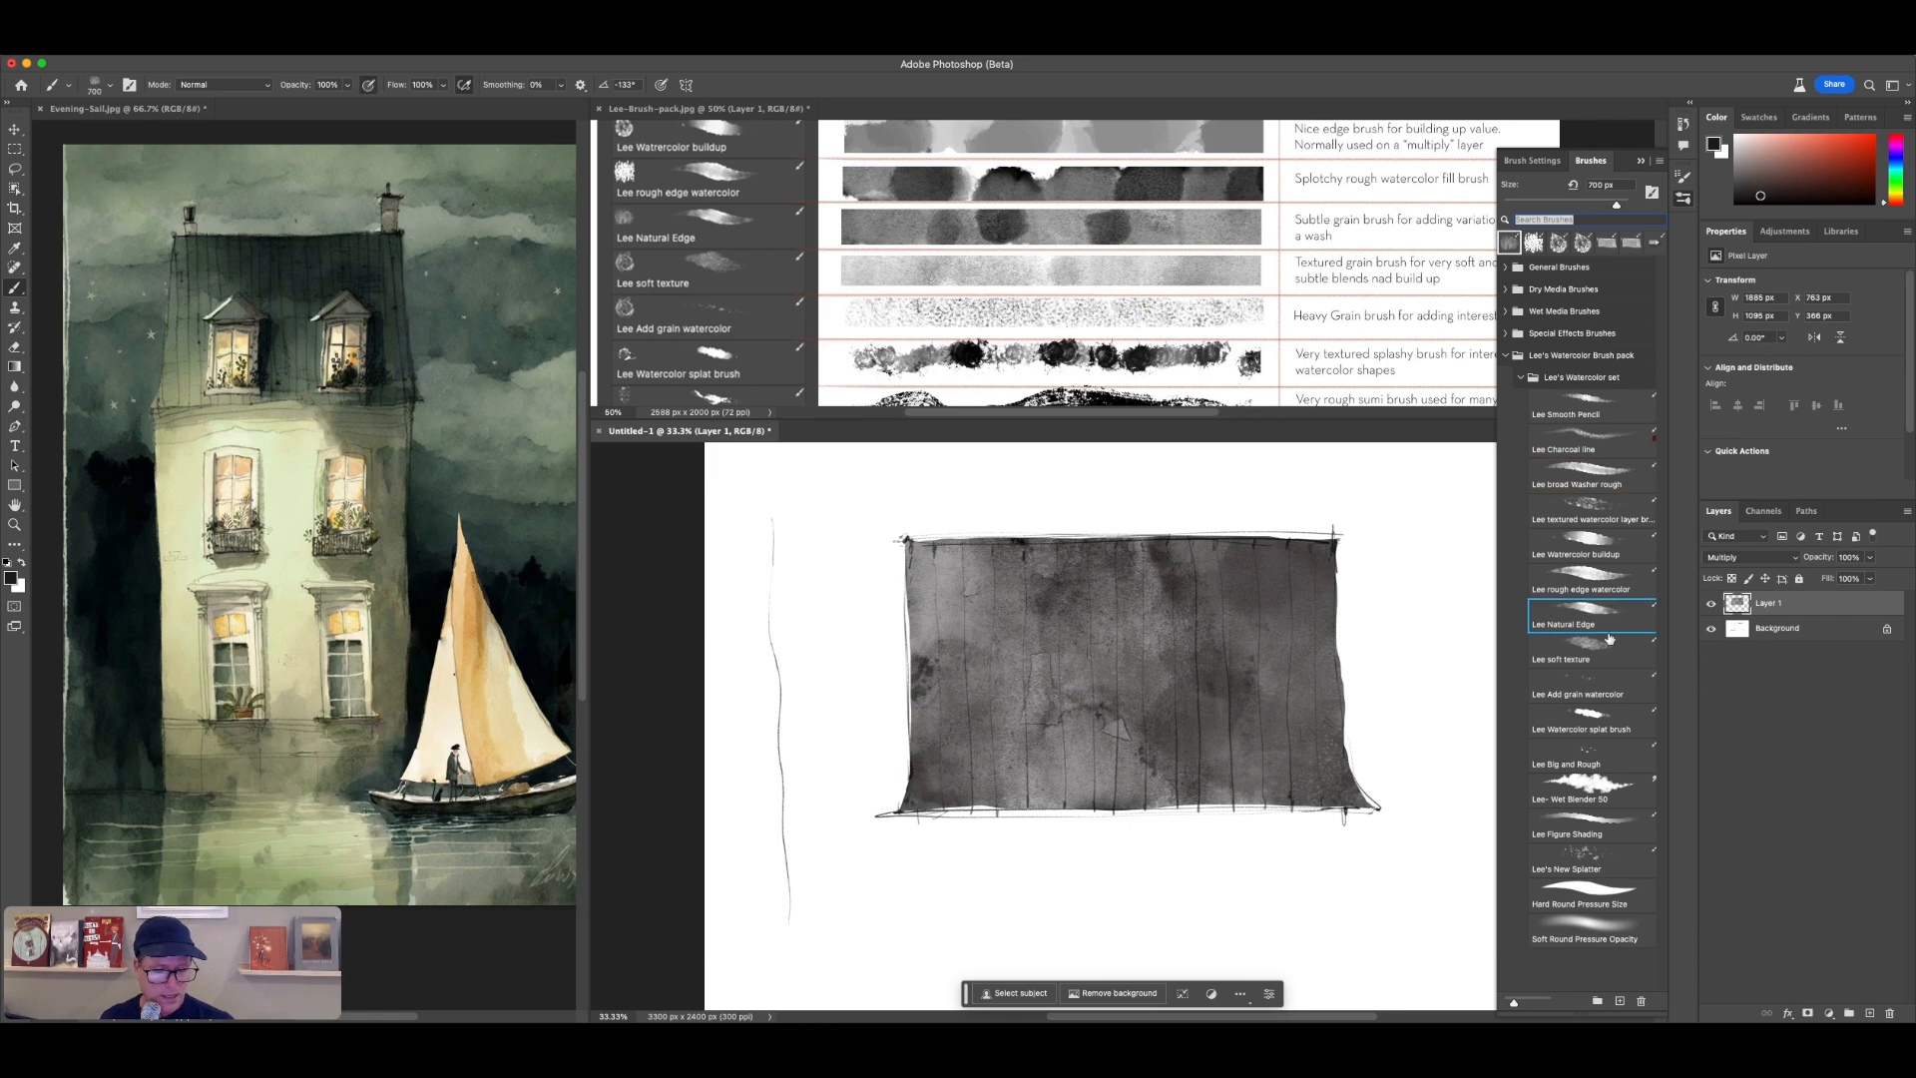
{"action": "left_click", "coordinate": [1592, 644]}
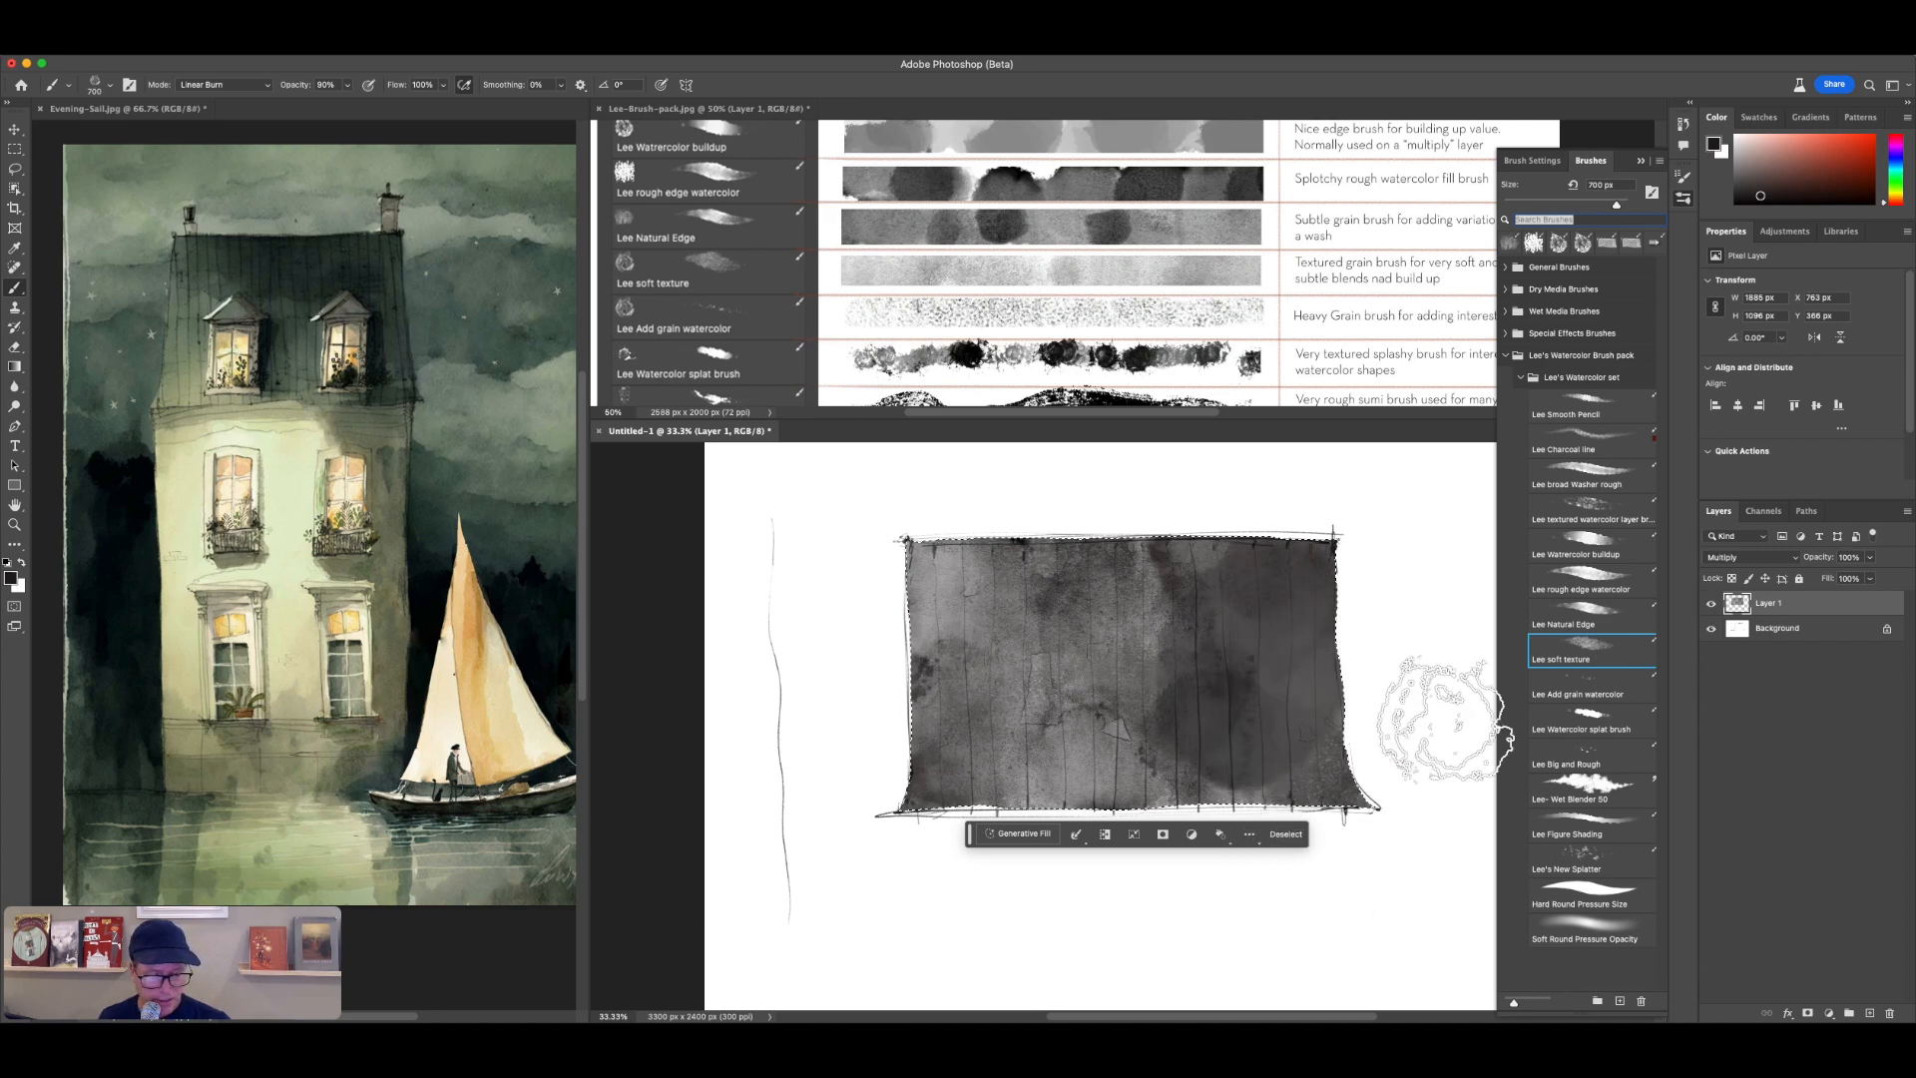
{"action": "left_click", "coordinate": [1285, 833]}
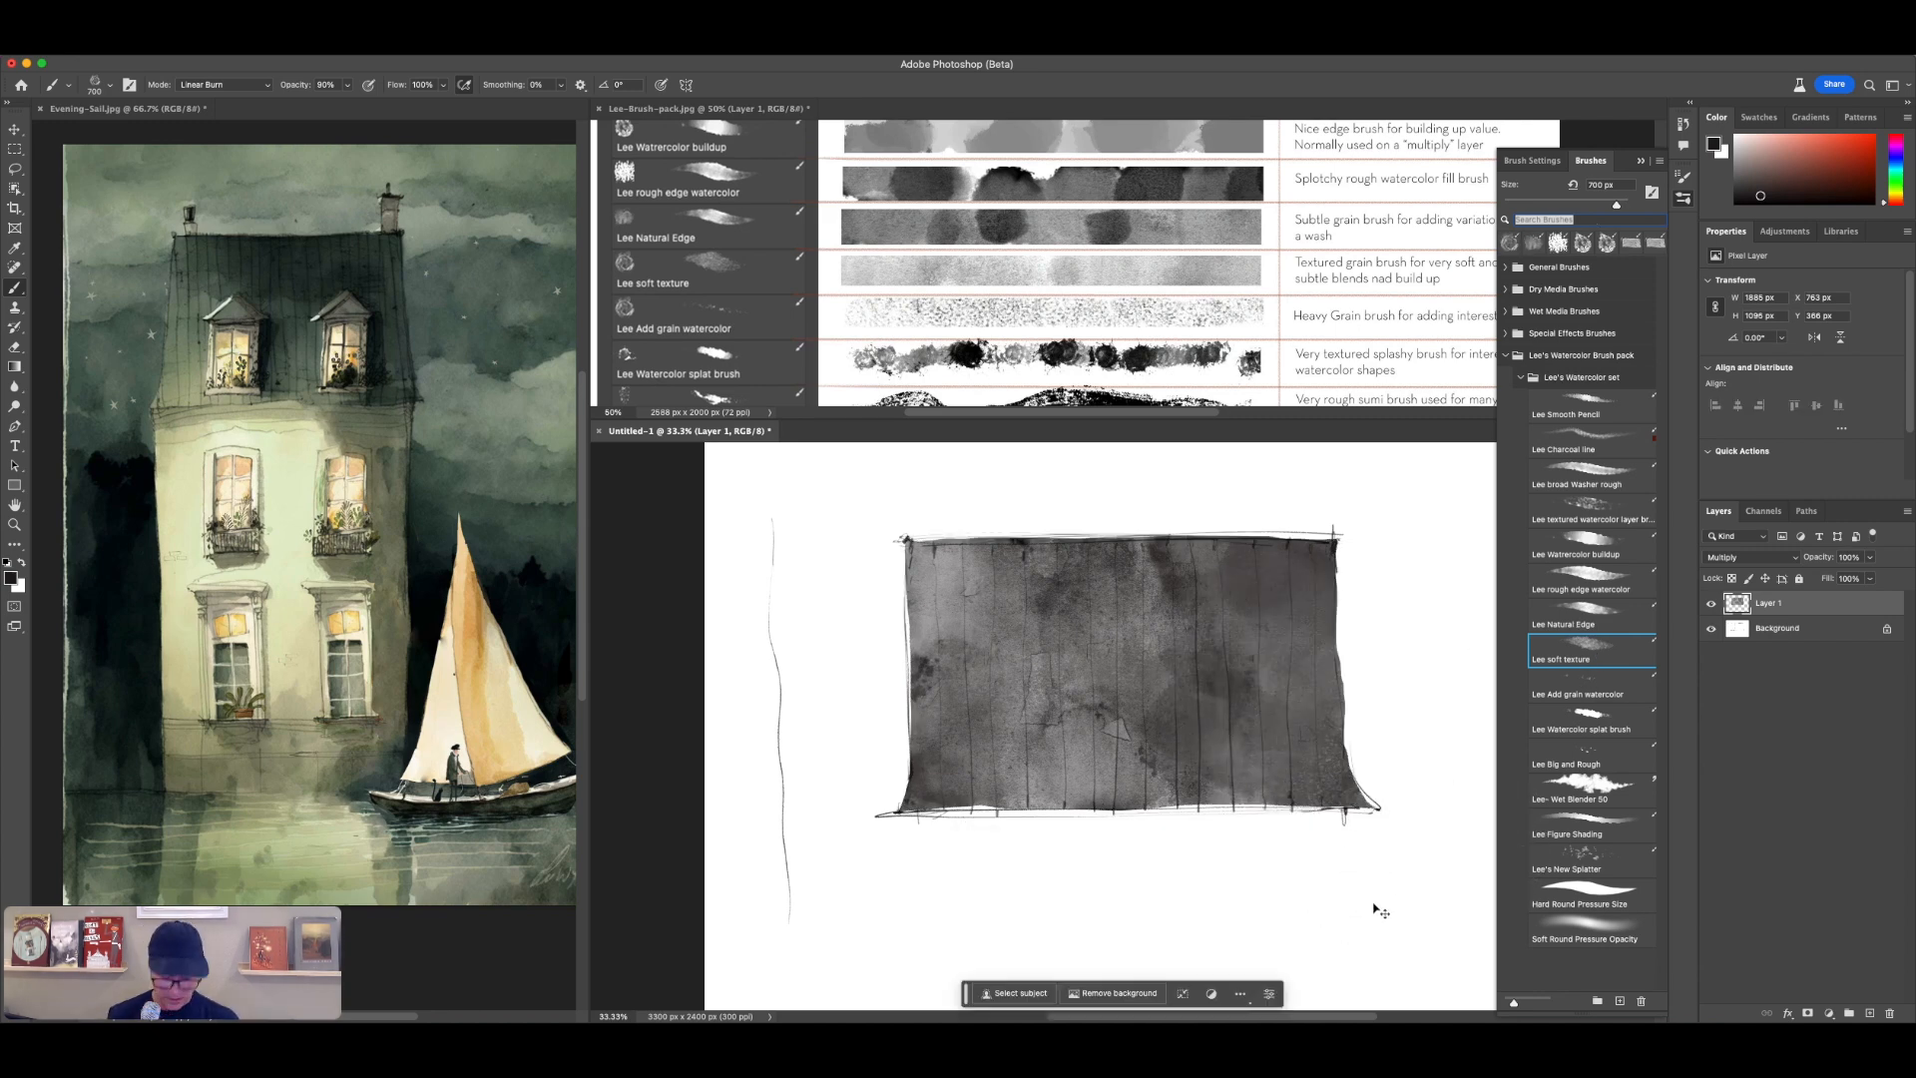
{"action": "mouse_move", "coordinate": [1148, 878]}
{"action": "left_mouse_down"}
{"action": "mouse_move", "coordinate": [1202, 908]}
{"action": "mouse_move", "coordinate": [1433, 908]}
{"action": "left_mouse_up"}
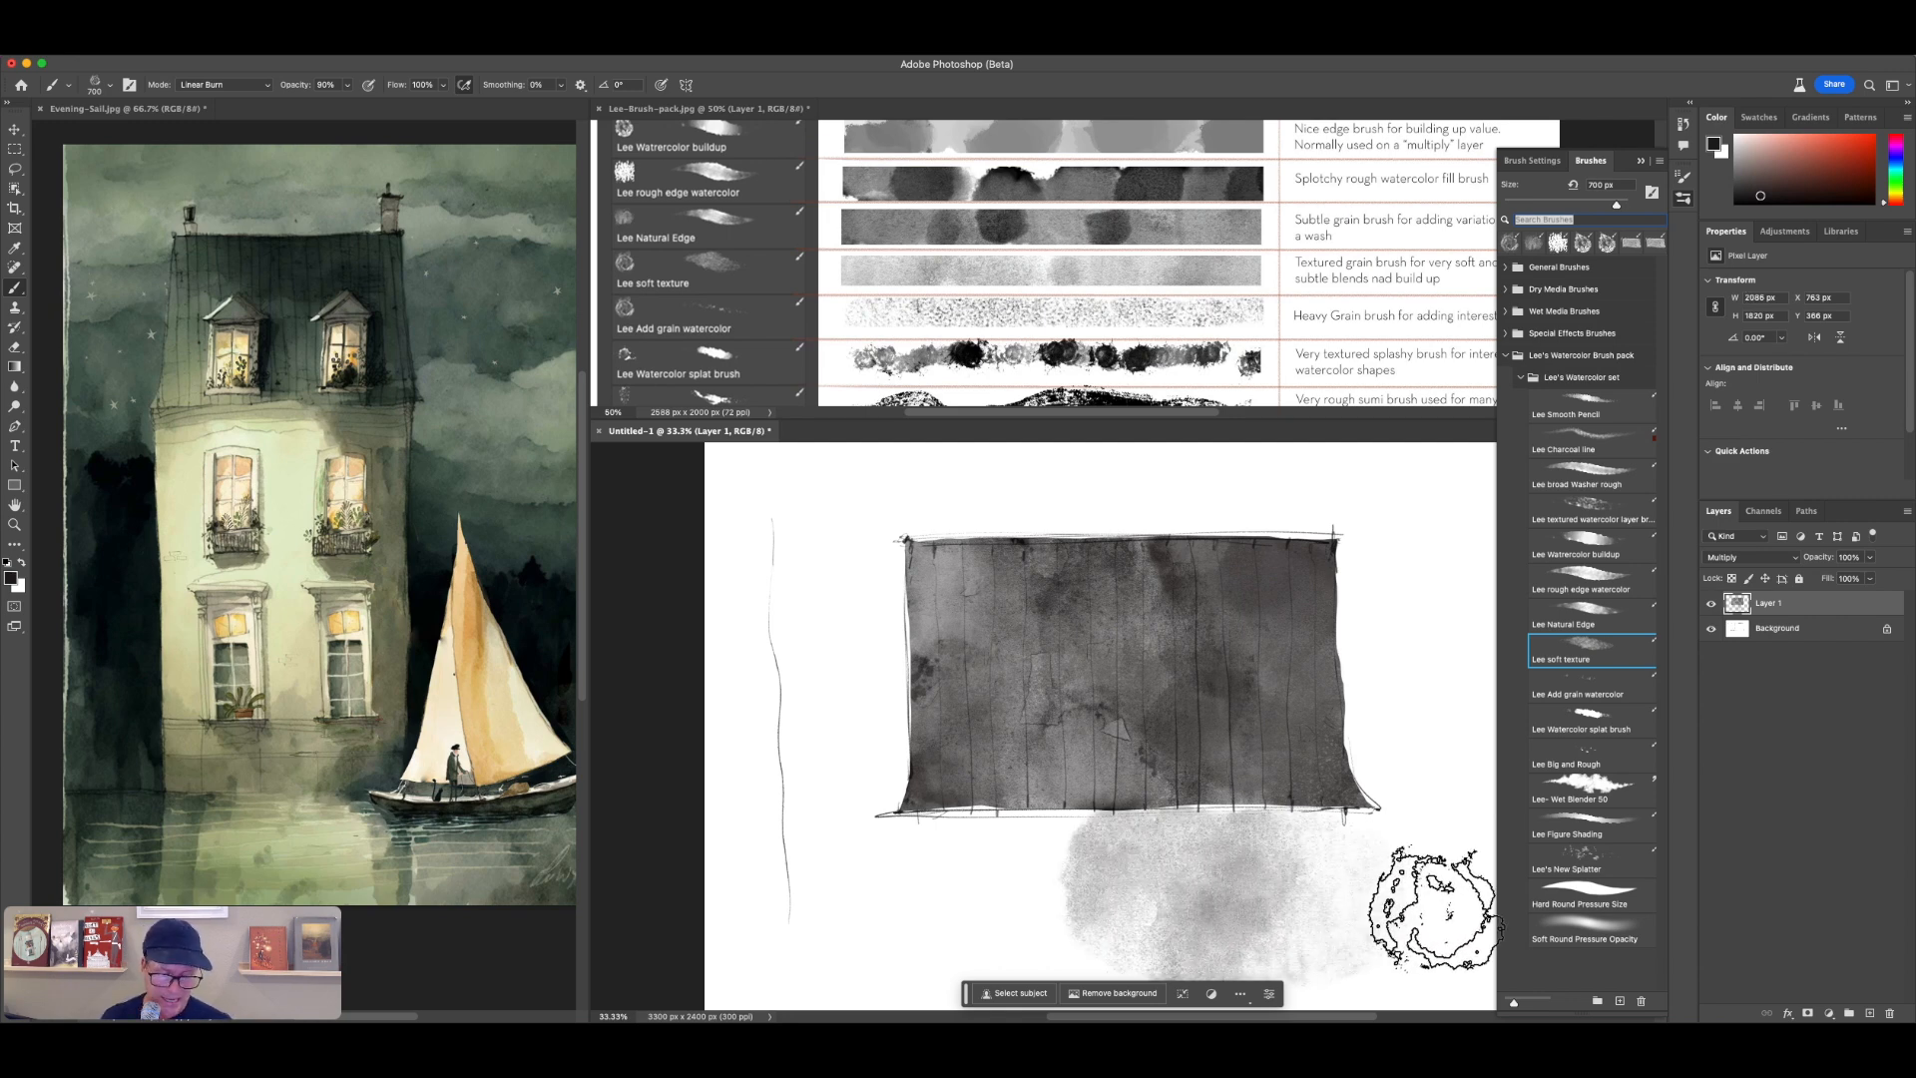
{"action": "key", "text": "super+z"}
Step: Reduce the brush to 400 px and lasso a rectangular wall area directly beneath the roof
{"action": "key", "text": "bracketleft"}
{"action": "key", "text": "bracketleft"}
{"action": "key", "text": "bracketleft"}
{"action": "key", "text": "bracketleft"}
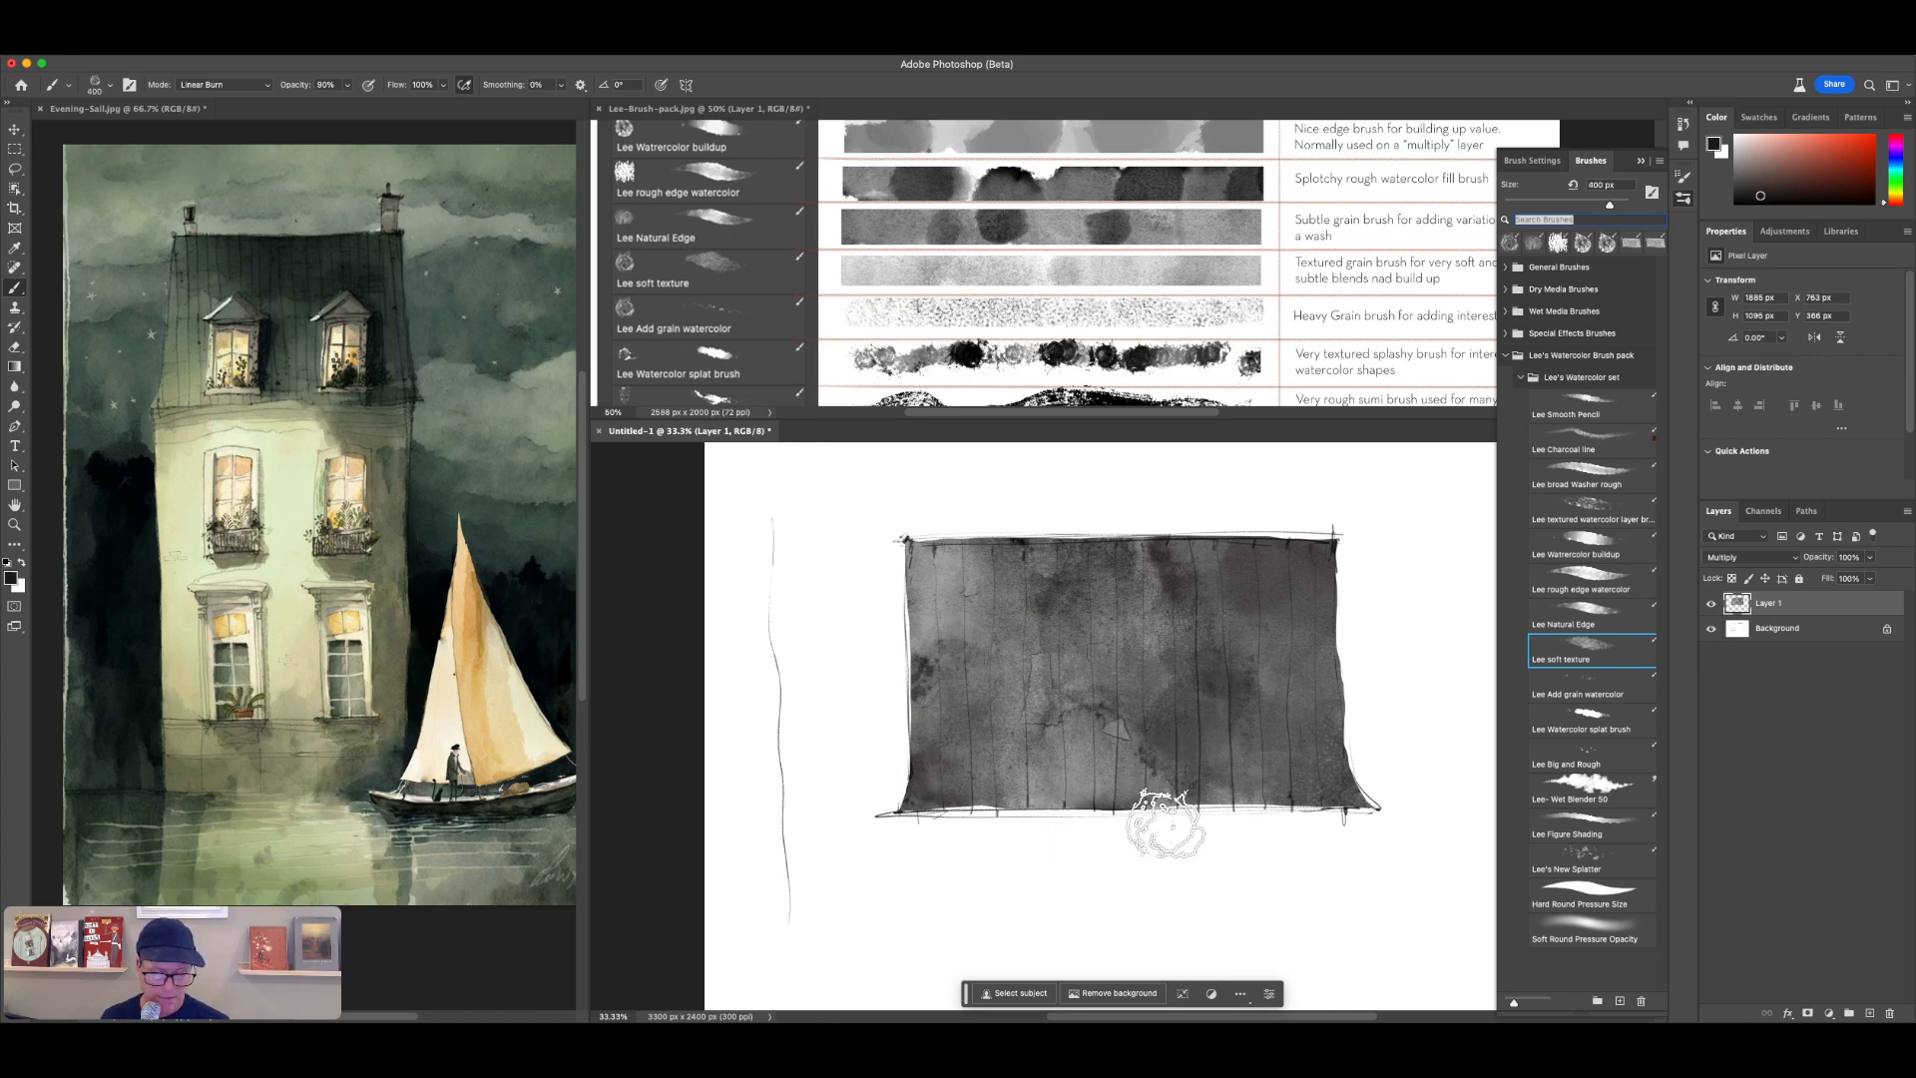
{"action": "scroll", "coordinate": [1228, 846], "scroll_direction": "down", "scroll_amount": 5}
{"action": "key", "text": "l"}
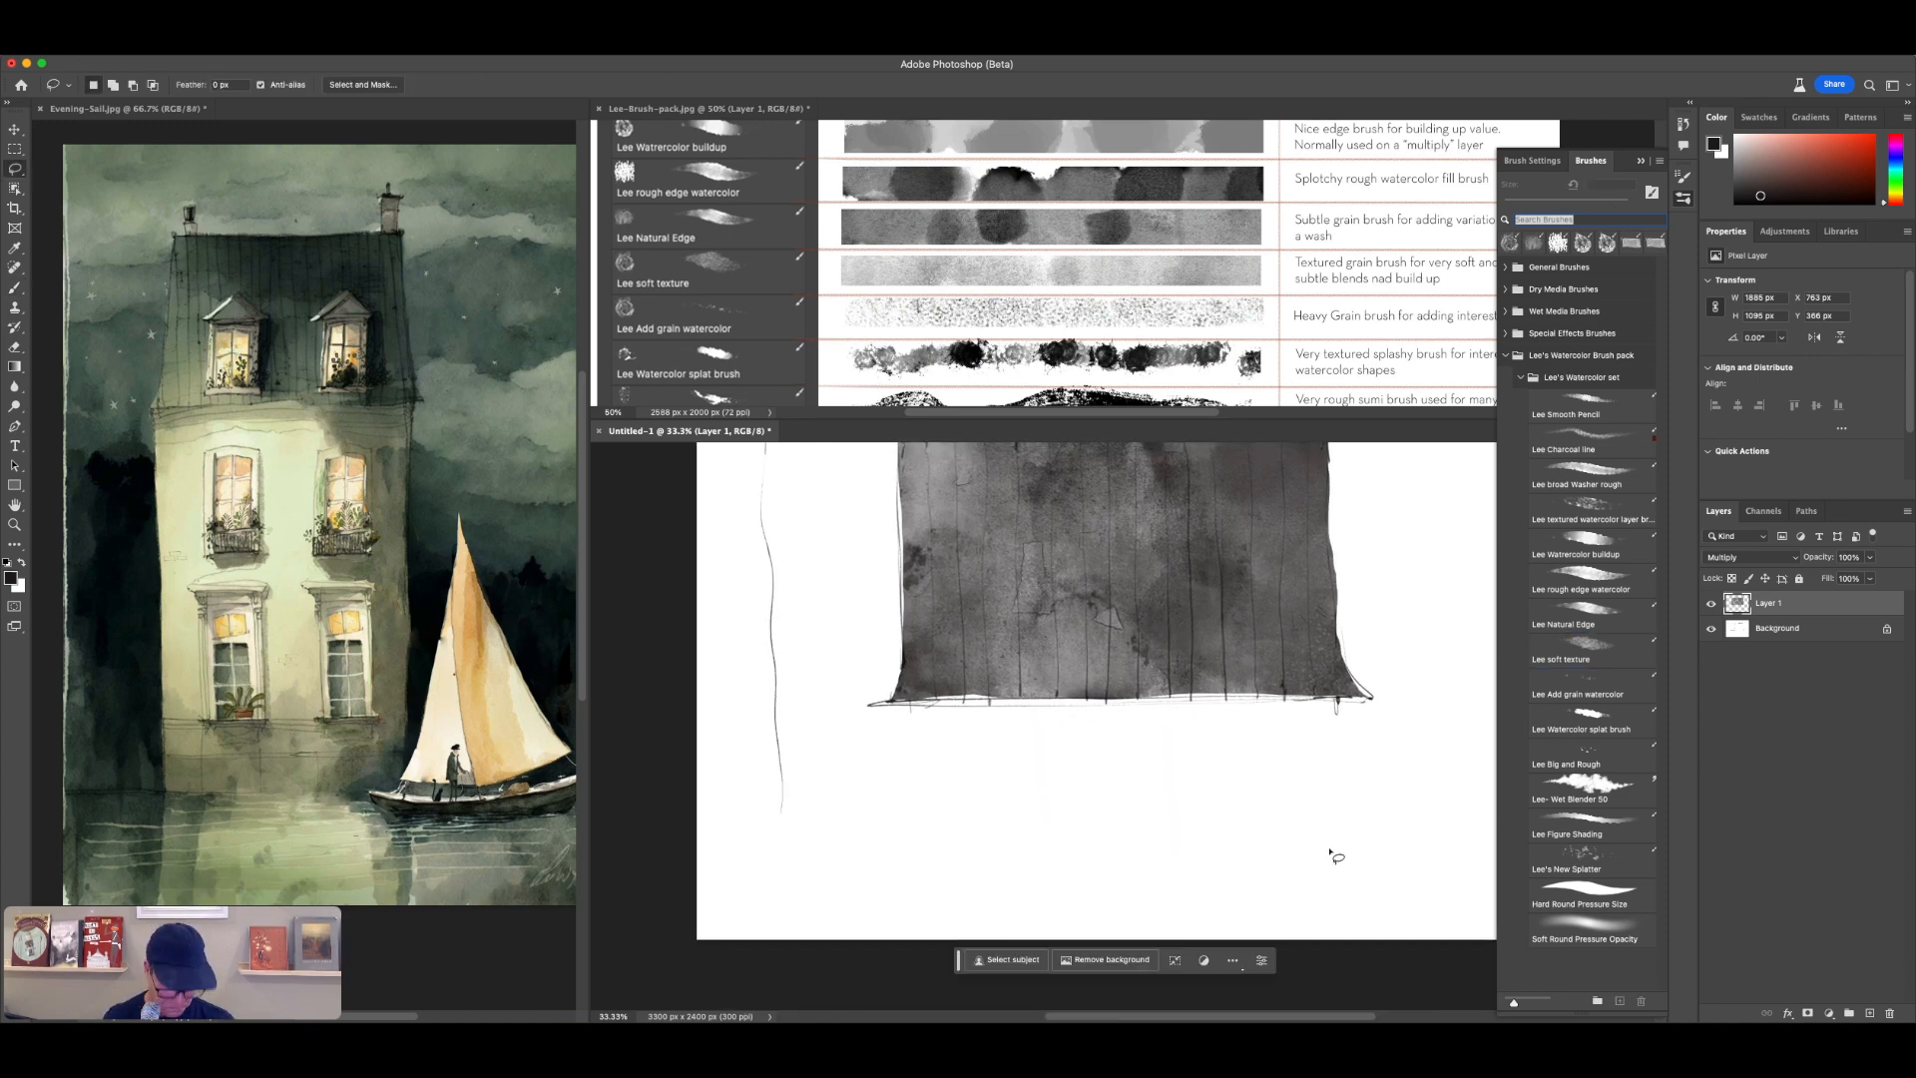
{"action": "left_click_drag", "start_coordinate": [1340, 700], "coordinate": [1342, 719]}
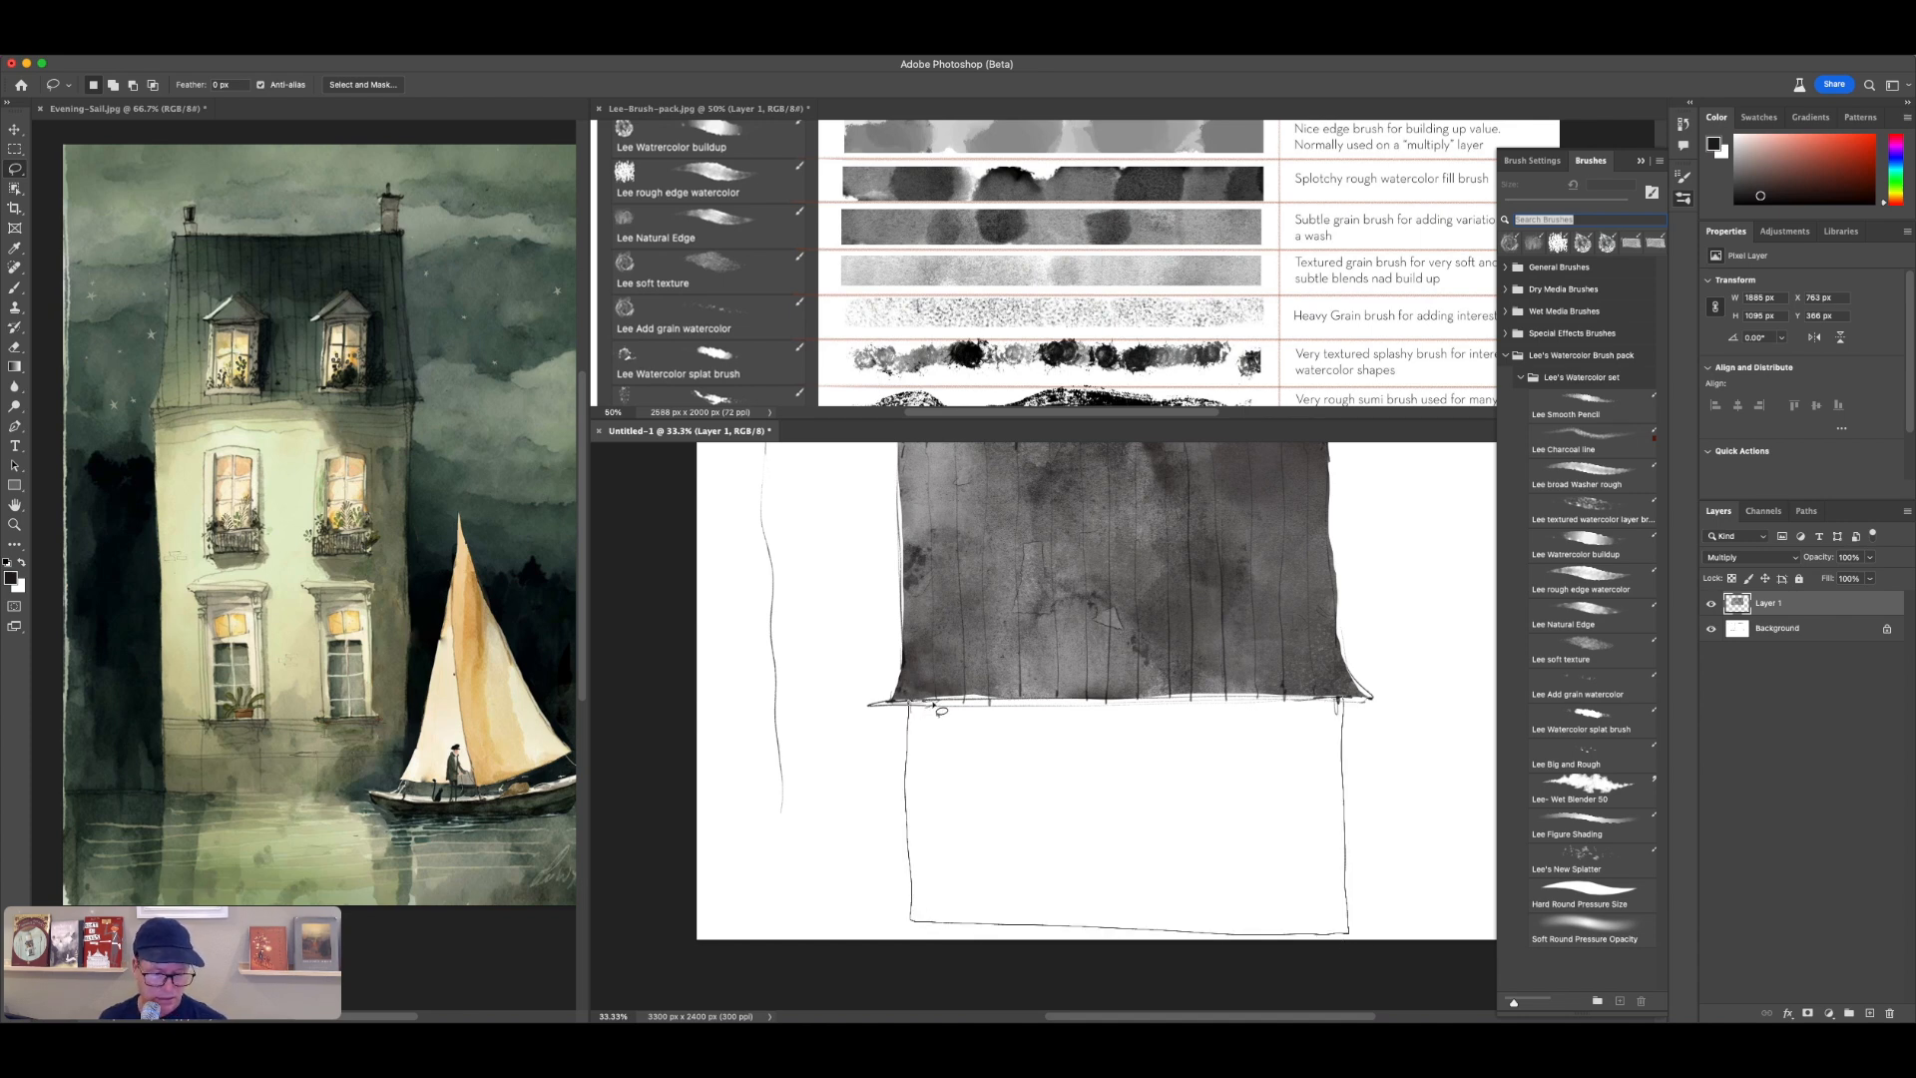
{"action": "left_click_drag", "start_coordinate": [1341, 701], "coordinate": [1342, 703]}
Step: Try a Lee soft texture stroke at 400 px inside the wall selection, and undo it
{"action": "key", "text": "b"}
{"action": "mouse_move", "coordinate": [1026, 782]}
{"action": "left_mouse_down"}
{"action": "mouse_move", "coordinate": [1137, 758]}
{"action": "mouse_move", "coordinate": [1190, 823]}
{"action": "left_mouse_up"}
{"action": "key", "text": "super+z"}
Step: Enlarge the Lee soft texture brush to 900 px and lay a light mottled wash inside the wall selection
{"action": "key", "text": "bracketright"}
{"action": "key", "text": "bracketright"}
{"action": "key", "text": "bracketright"}
{"action": "key", "text": "bracketright"}
{"action": "key", "text": "bracketright"}
{"action": "mouse_move", "coordinate": [1203, 785]}
{"action": "left_mouse_down"}
{"action": "mouse_move", "coordinate": [1213, 730]}
{"action": "mouse_move", "coordinate": [1267, 748]}
{"action": "mouse_move", "coordinate": [1307, 727]}
{"action": "mouse_move", "coordinate": [1299, 841]}
{"action": "mouse_move", "coordinate": [1247, 878]}
{"action": "mouse_move", "coordinate": [1299, 895]}
{"action": "mouse_move", "coordinate": [1321, 742]}
{"action": "left_mouse_up"}
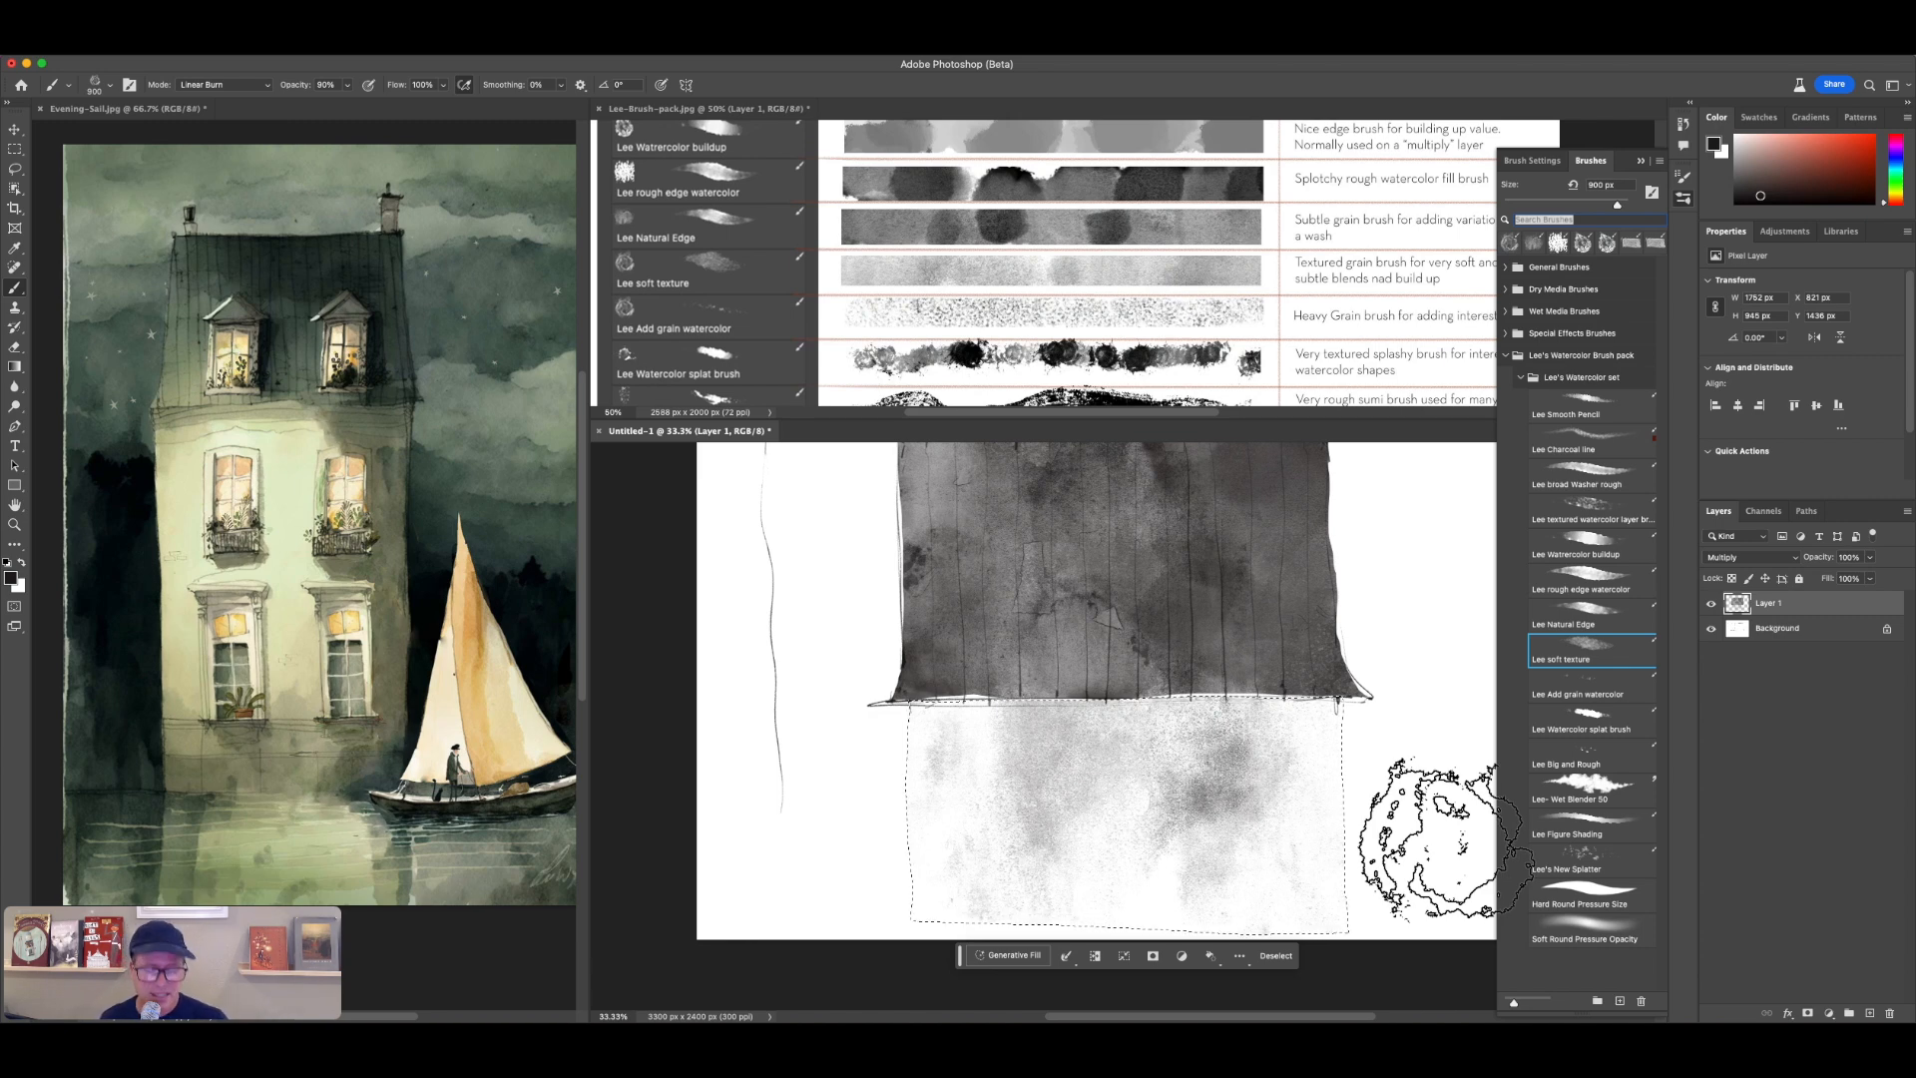
Step: Grain the right part of the wall selection with the Lee Add grain watercolor brush at 900 px, and deselect the area
{"action": "left_click", "coordinate": [1600, 691]}
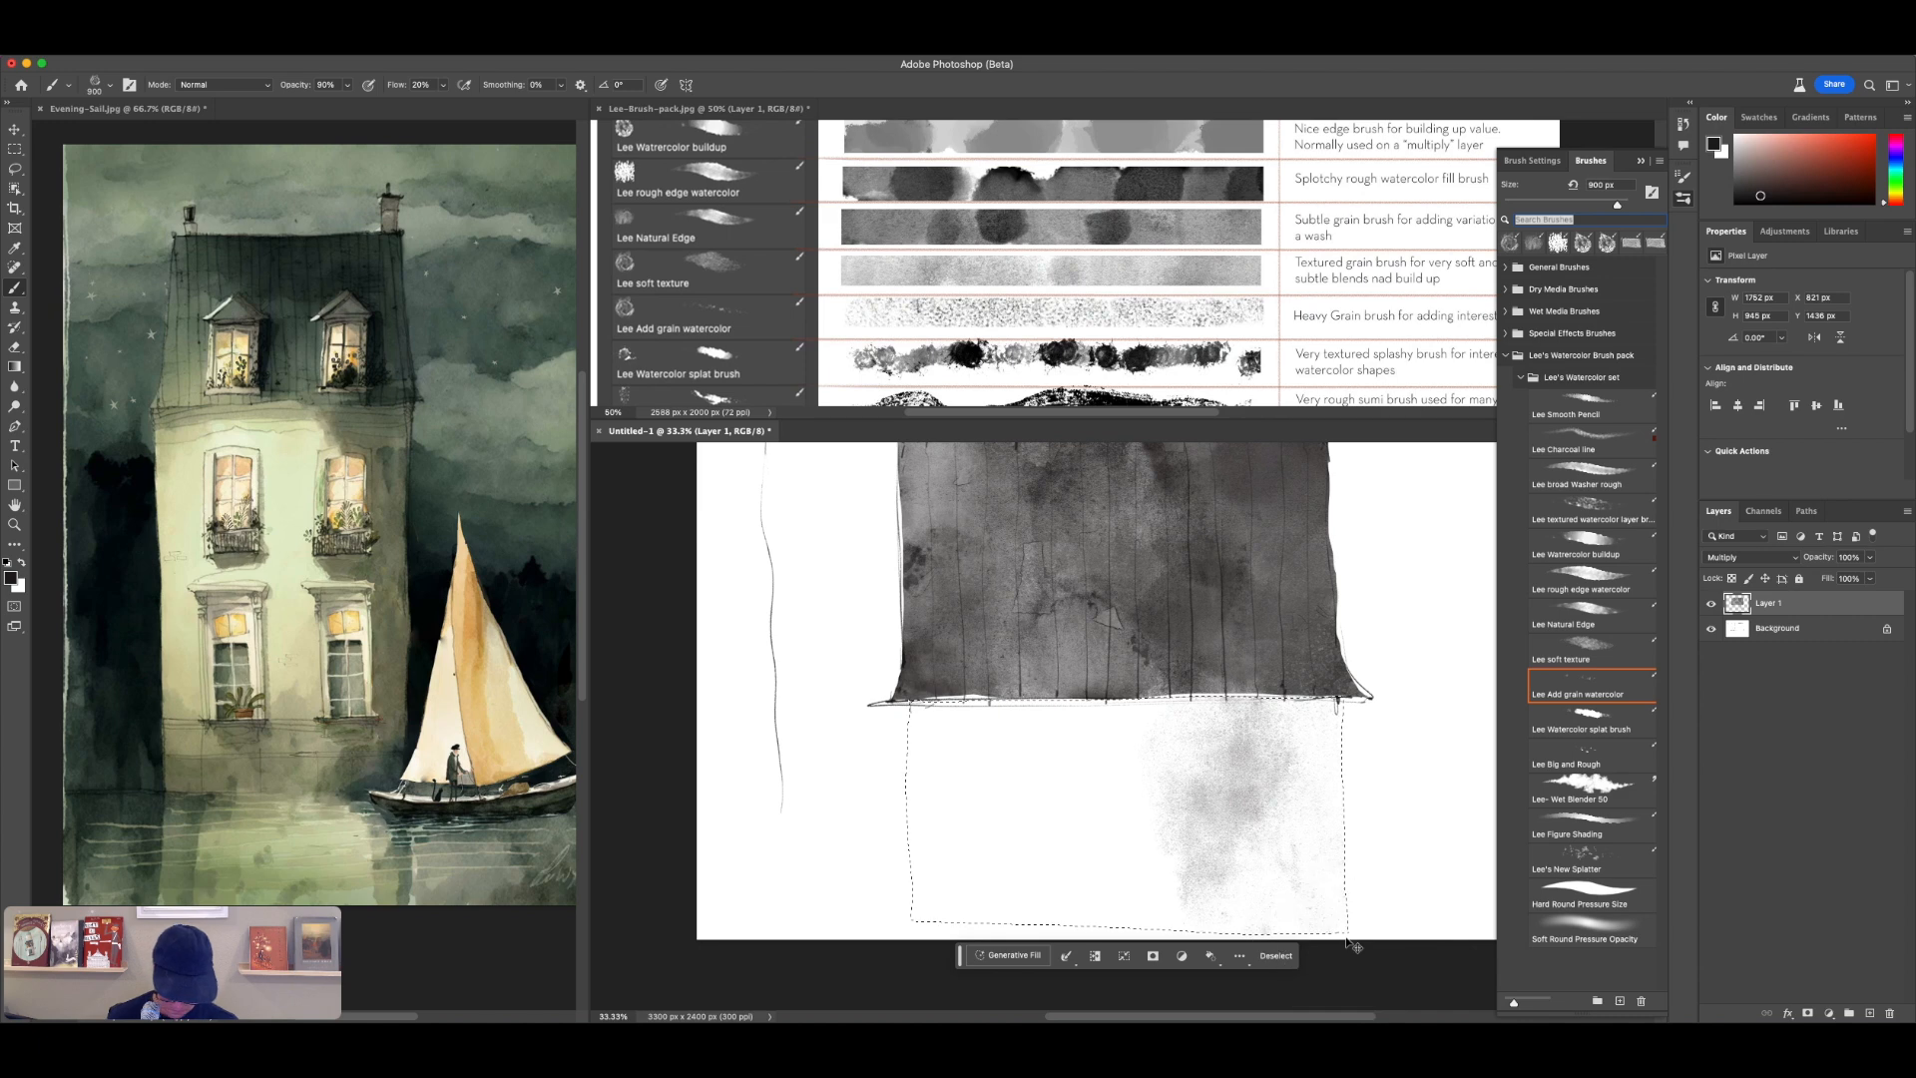
{"action": "left_click_drag", "start_coordinate": [1382, 754], "coordinate": [1348, 771]}
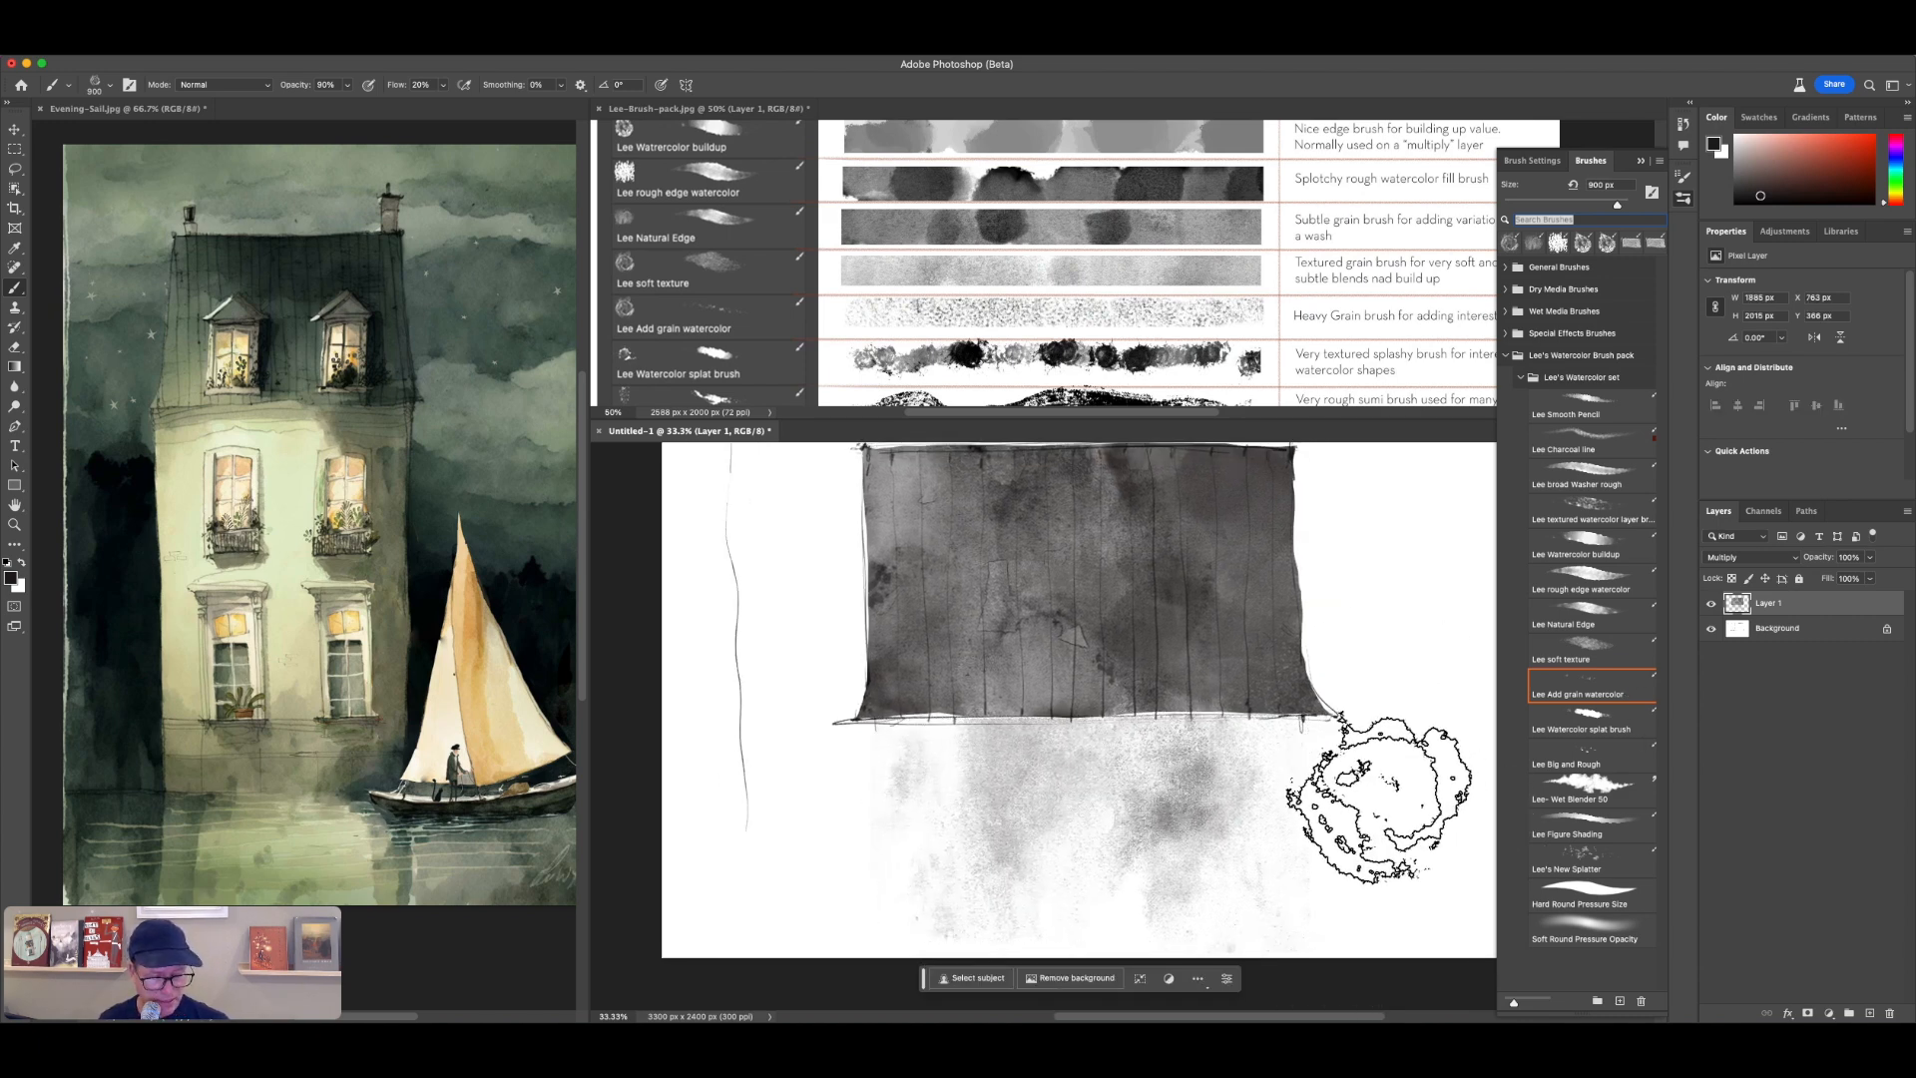
{"action": "key", "text": "super+z"}
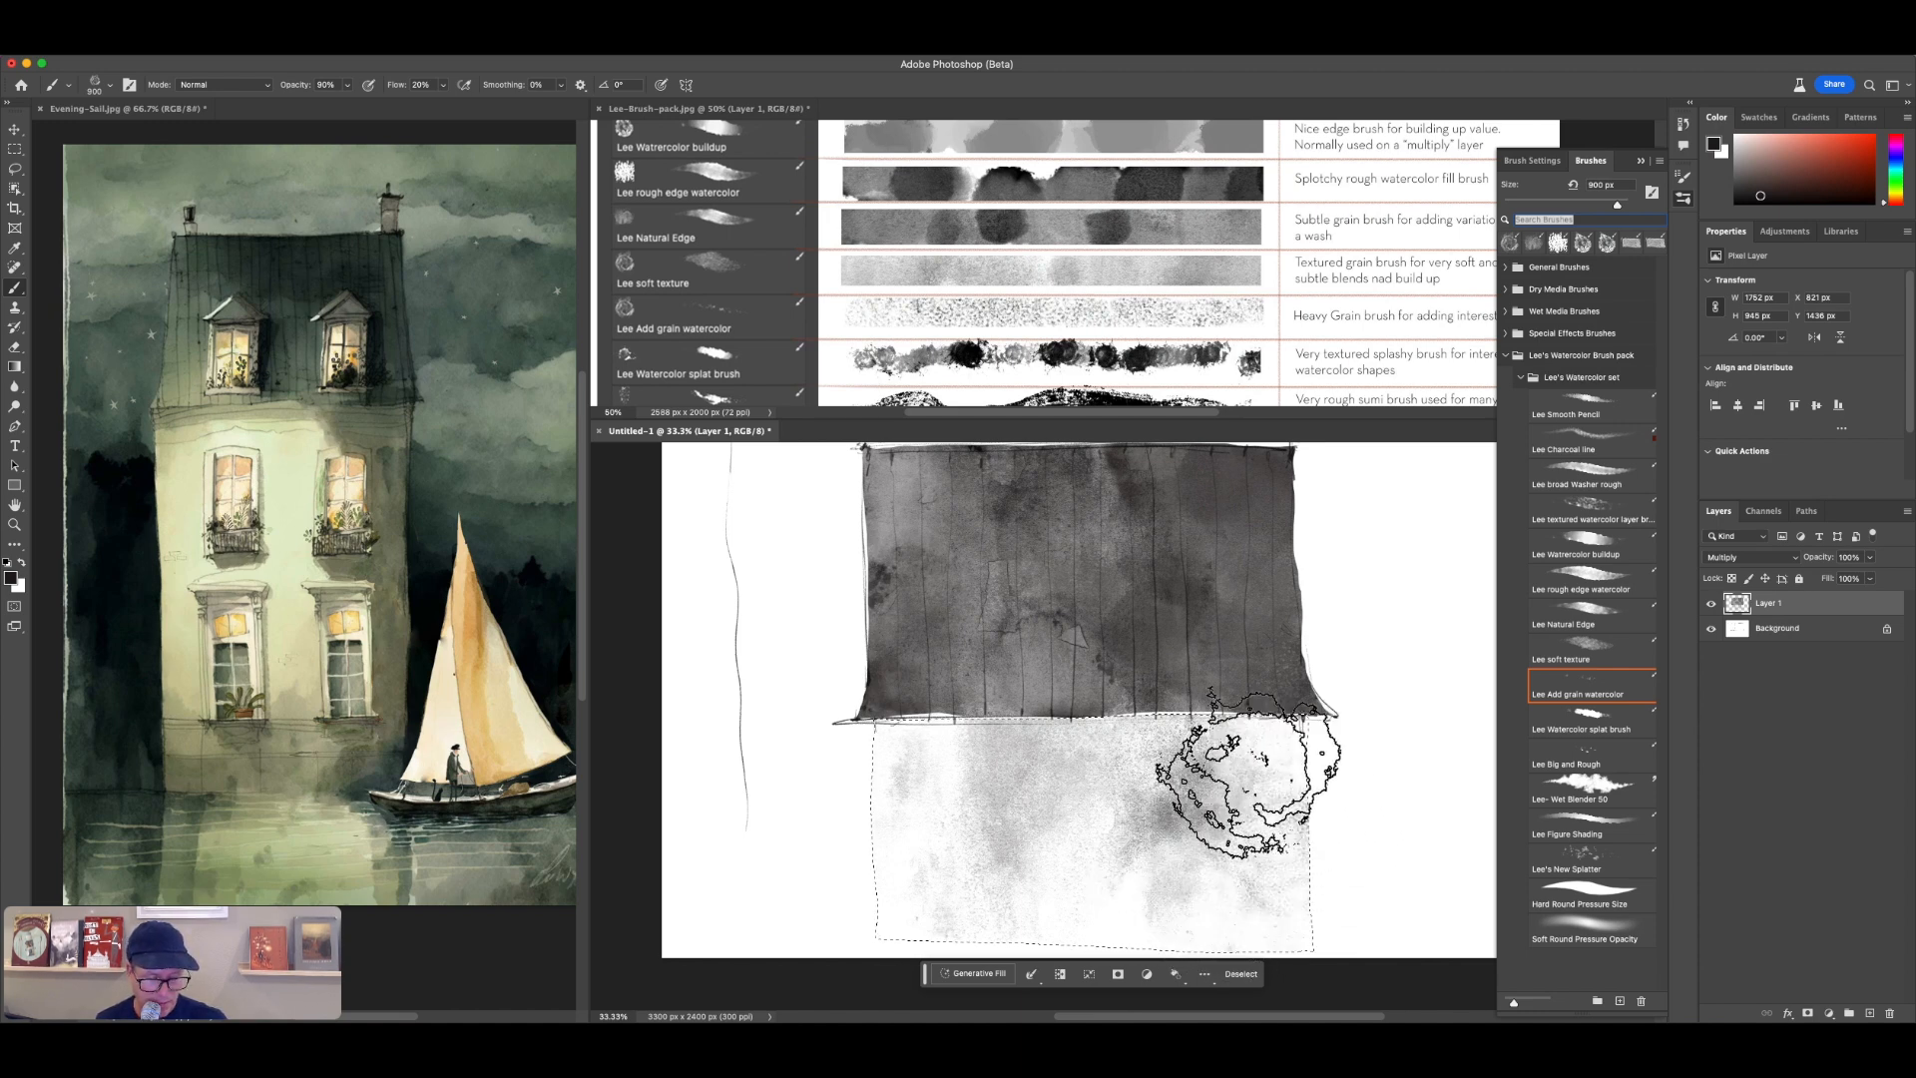
{"action": "mouse_move", "coordinate": [1173, 888]}
{"action": "left_mouse_down"}
{"action": "mouse_move", "coordinate": [1129, 901]}
{"action": "mouse_move", "coordinate": [1193, 912]}
{"action": "mouse_move", "coordinate": [1034, 883]}
{"action": "left_mouse_up"}
{"action": "scroll", "coordinate": [1297, 798], "scroll_direction": "right", "scroll_amount": 5}
{"action": "scroll", "coordinate": [1297, 799], "scroll_direction": "down", "scroll_amount": 1}
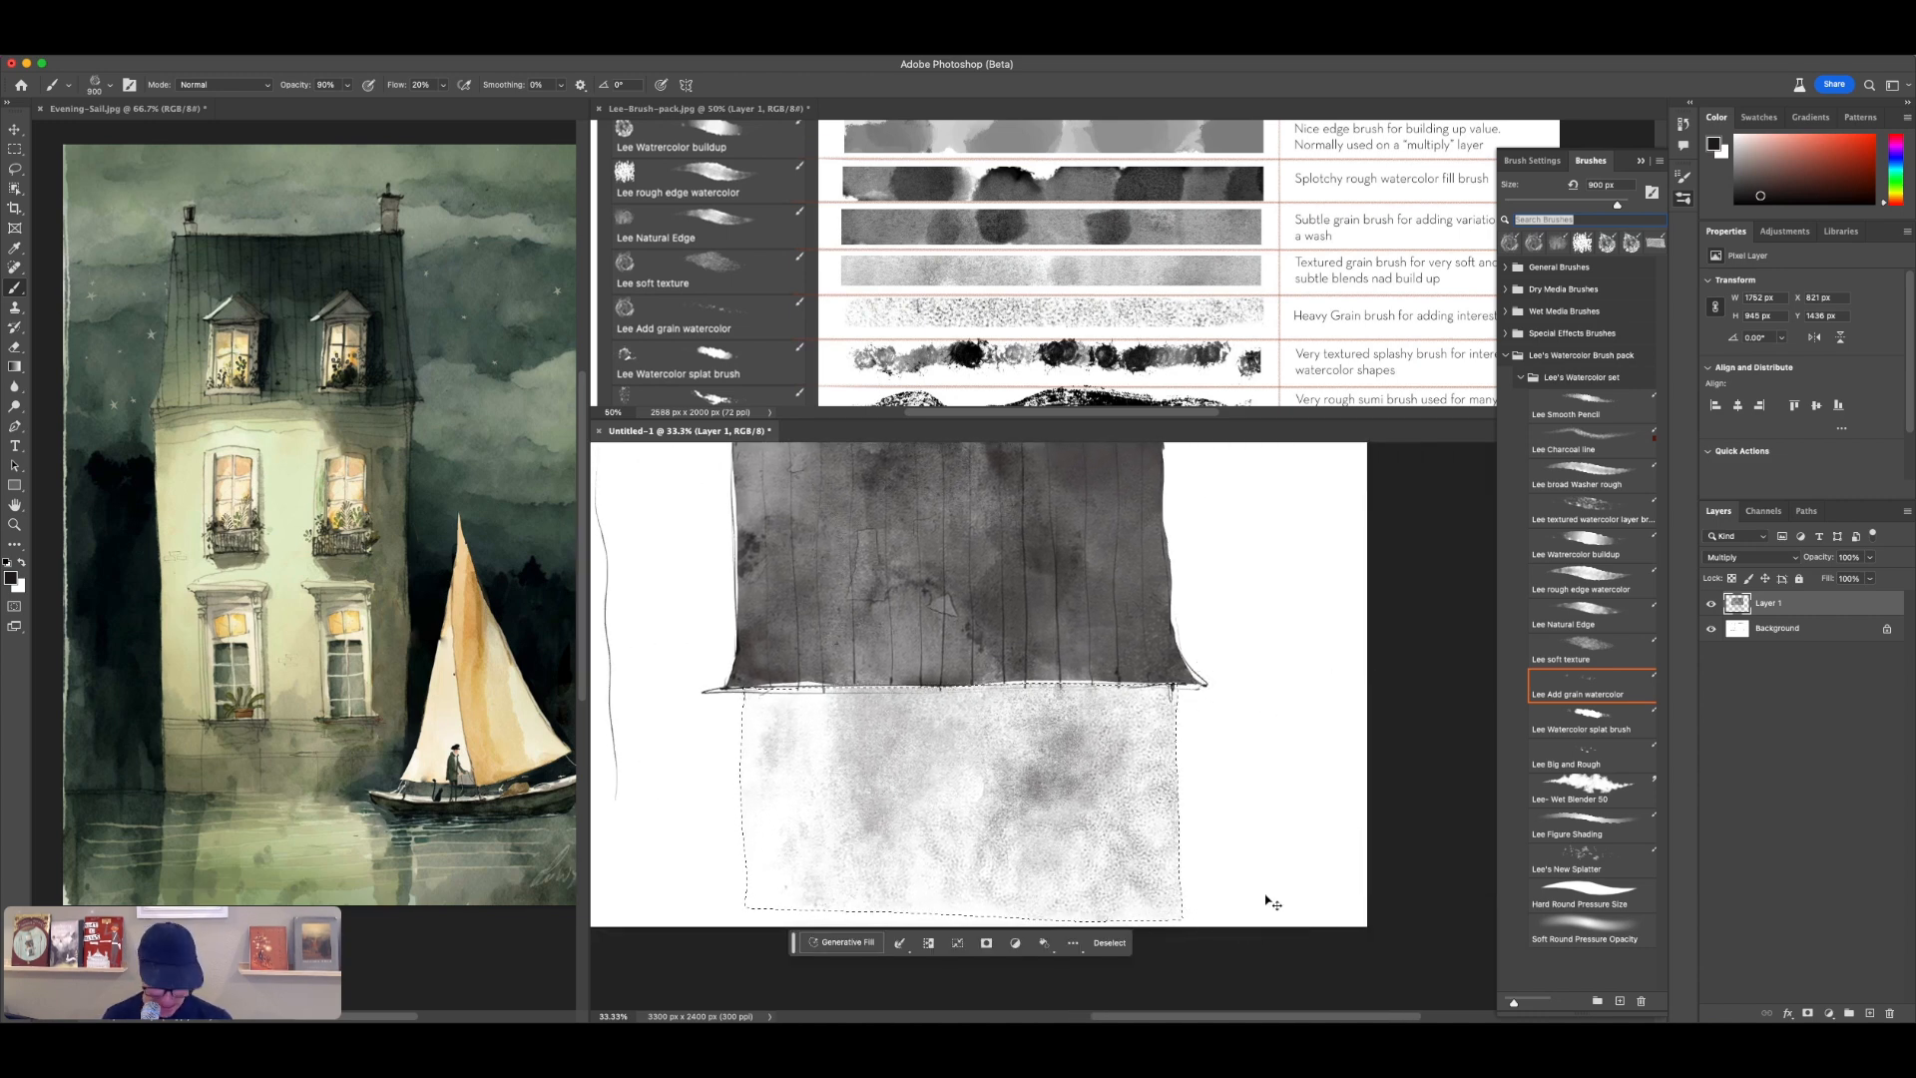
{"action": "key", "text": "ctrl+d"}
Step: Try Lee Add grain watercolor strokes on the blank canvas right of the wall, and undo them
{"action": "left_click_drag", "start_coordinate": [1297, 769], "coordinate": [1278, 798]}
{"action": "key", "text": "ctrl+plus"}
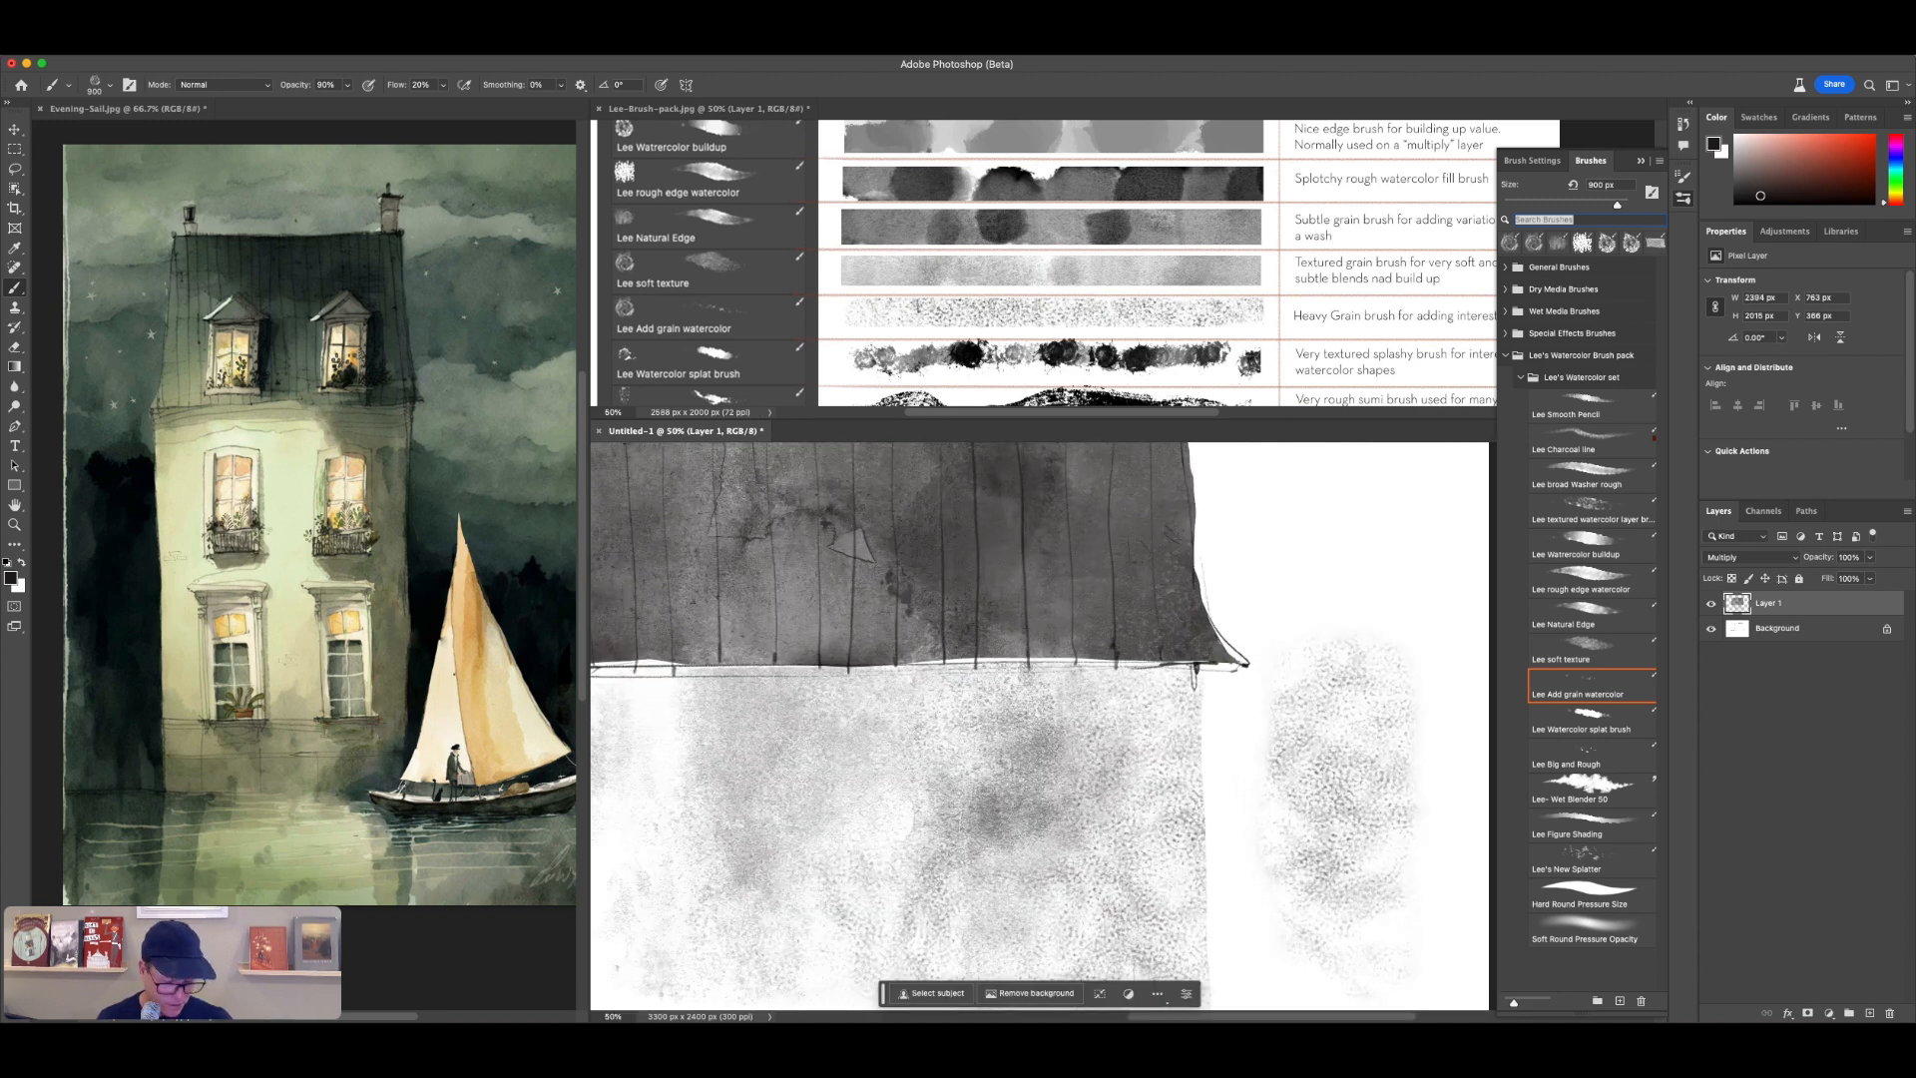
{"action": "left_click_drag", "start_coordinate": [1346, 868], "coordinate": [1218, 827]}
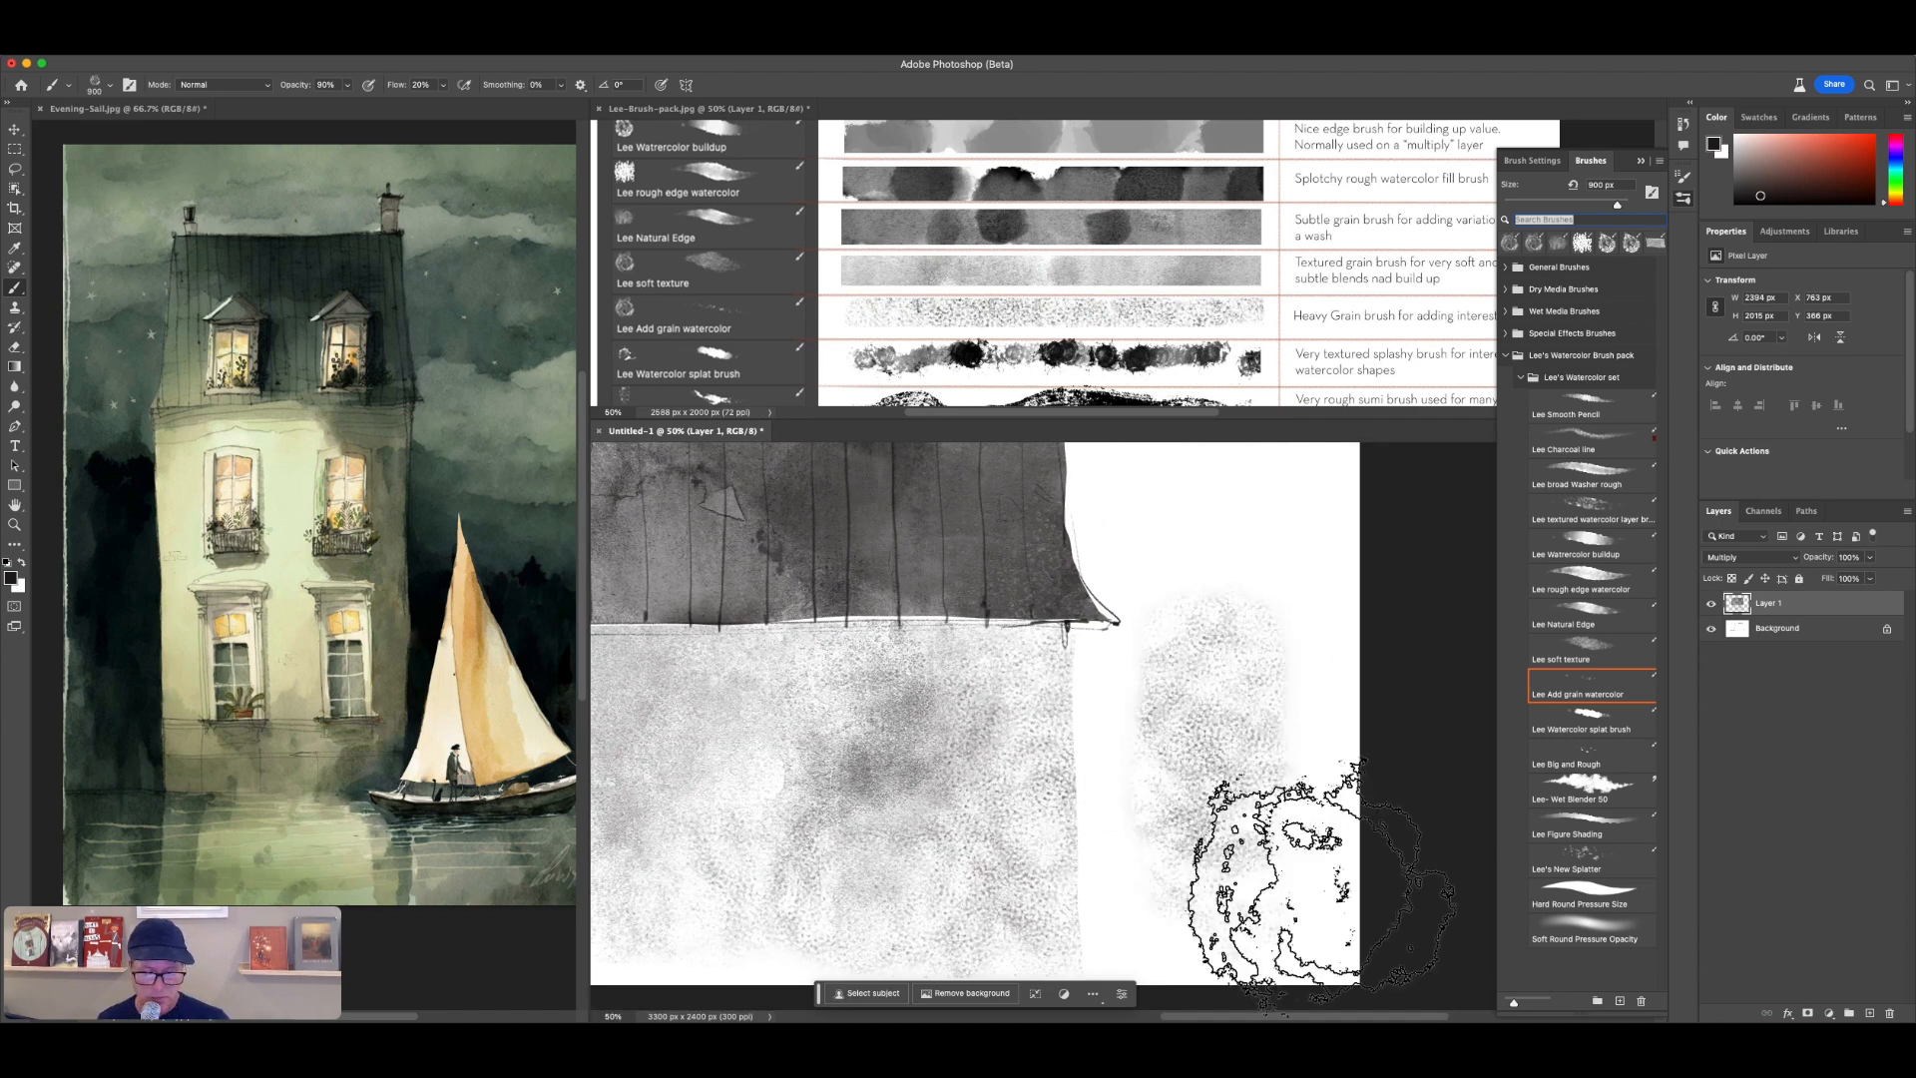
{"action": "key", "text": "super+z"}
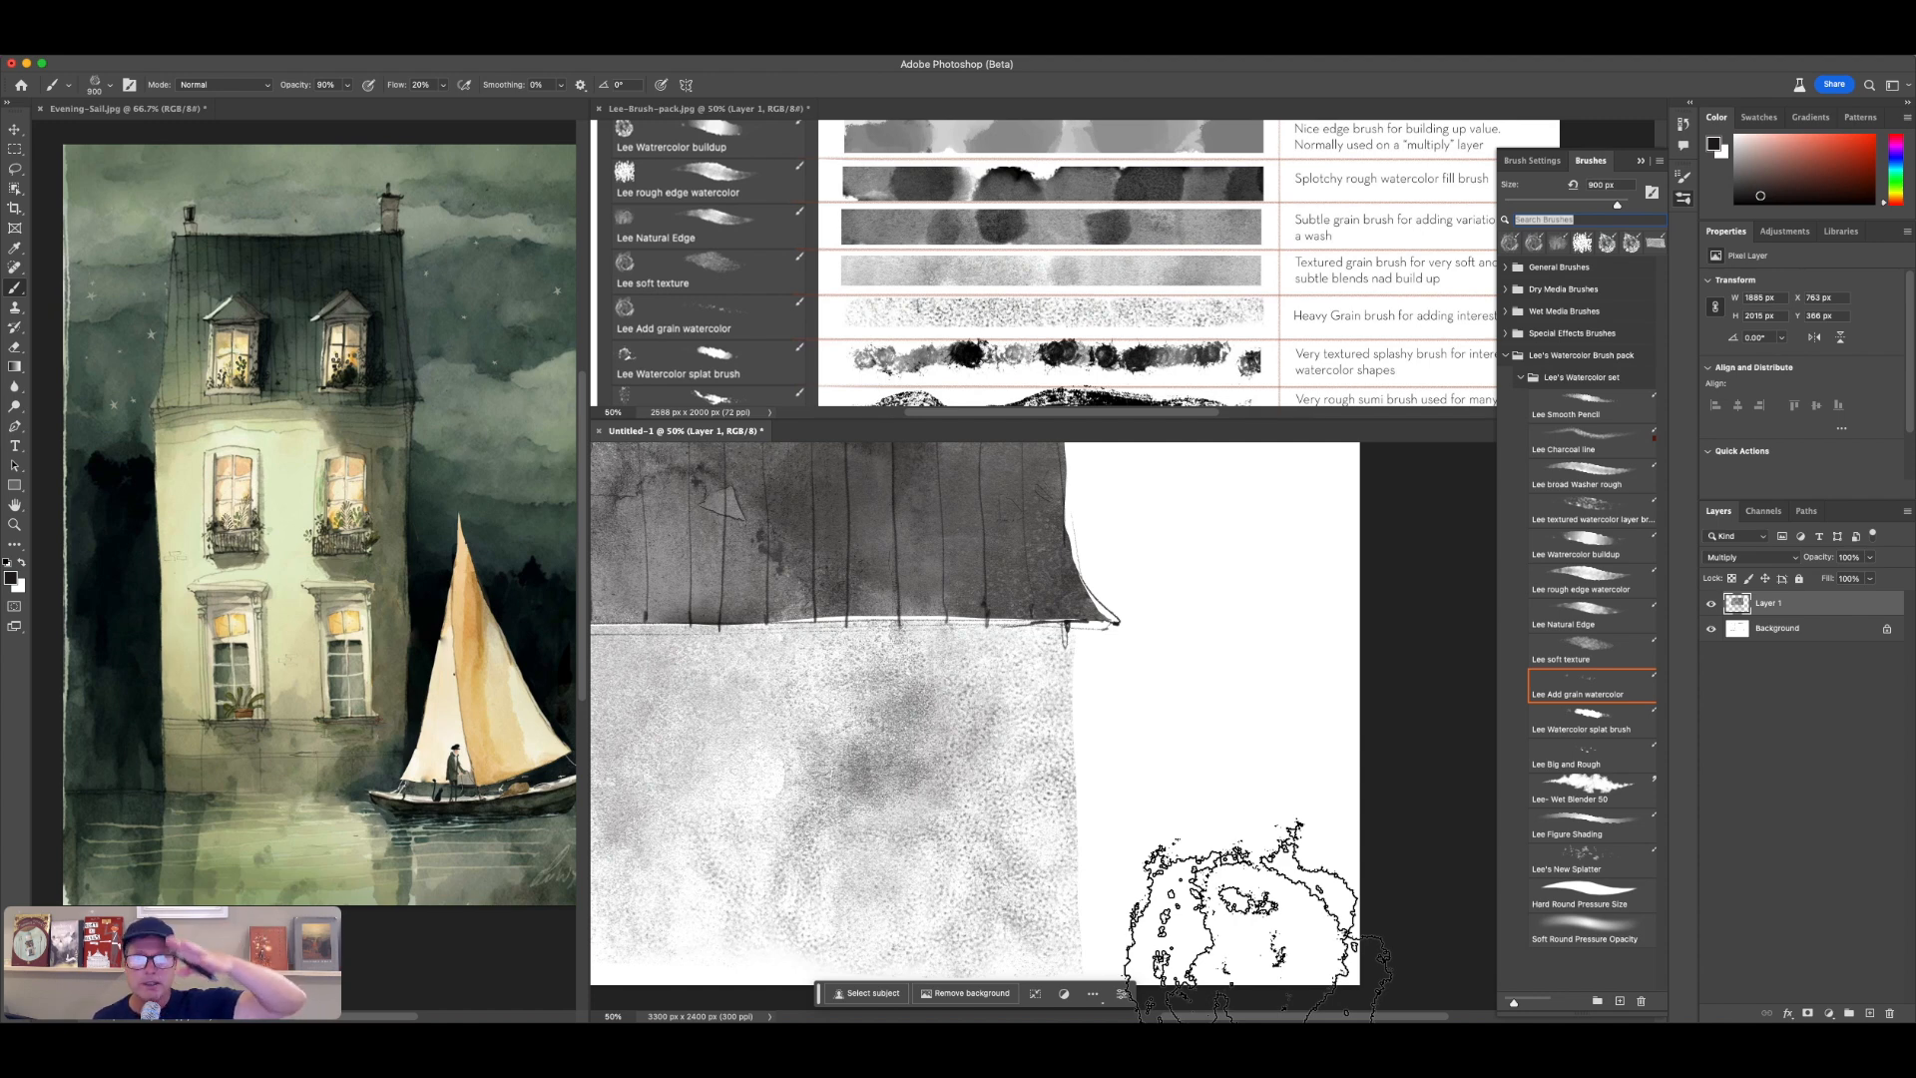
{"action": "mouse_move", "coordinate": [1197, 858]}
{"action": "left_mouse_down"}
{"action": "mouse_move", "coordinate": [1155, 812]}
{"action": "mouse_move", "coordinate": [1283, 834]}
{"action": "mouse_move", "coordinate": [1247, 798]}
{"action": "left_mouse_up"}
{"action": "key", "text": "super+z"}
{"action": "scroll", "coordinate": [1407, 770], "scroll_direction": "left", "scroll_amount": 5}
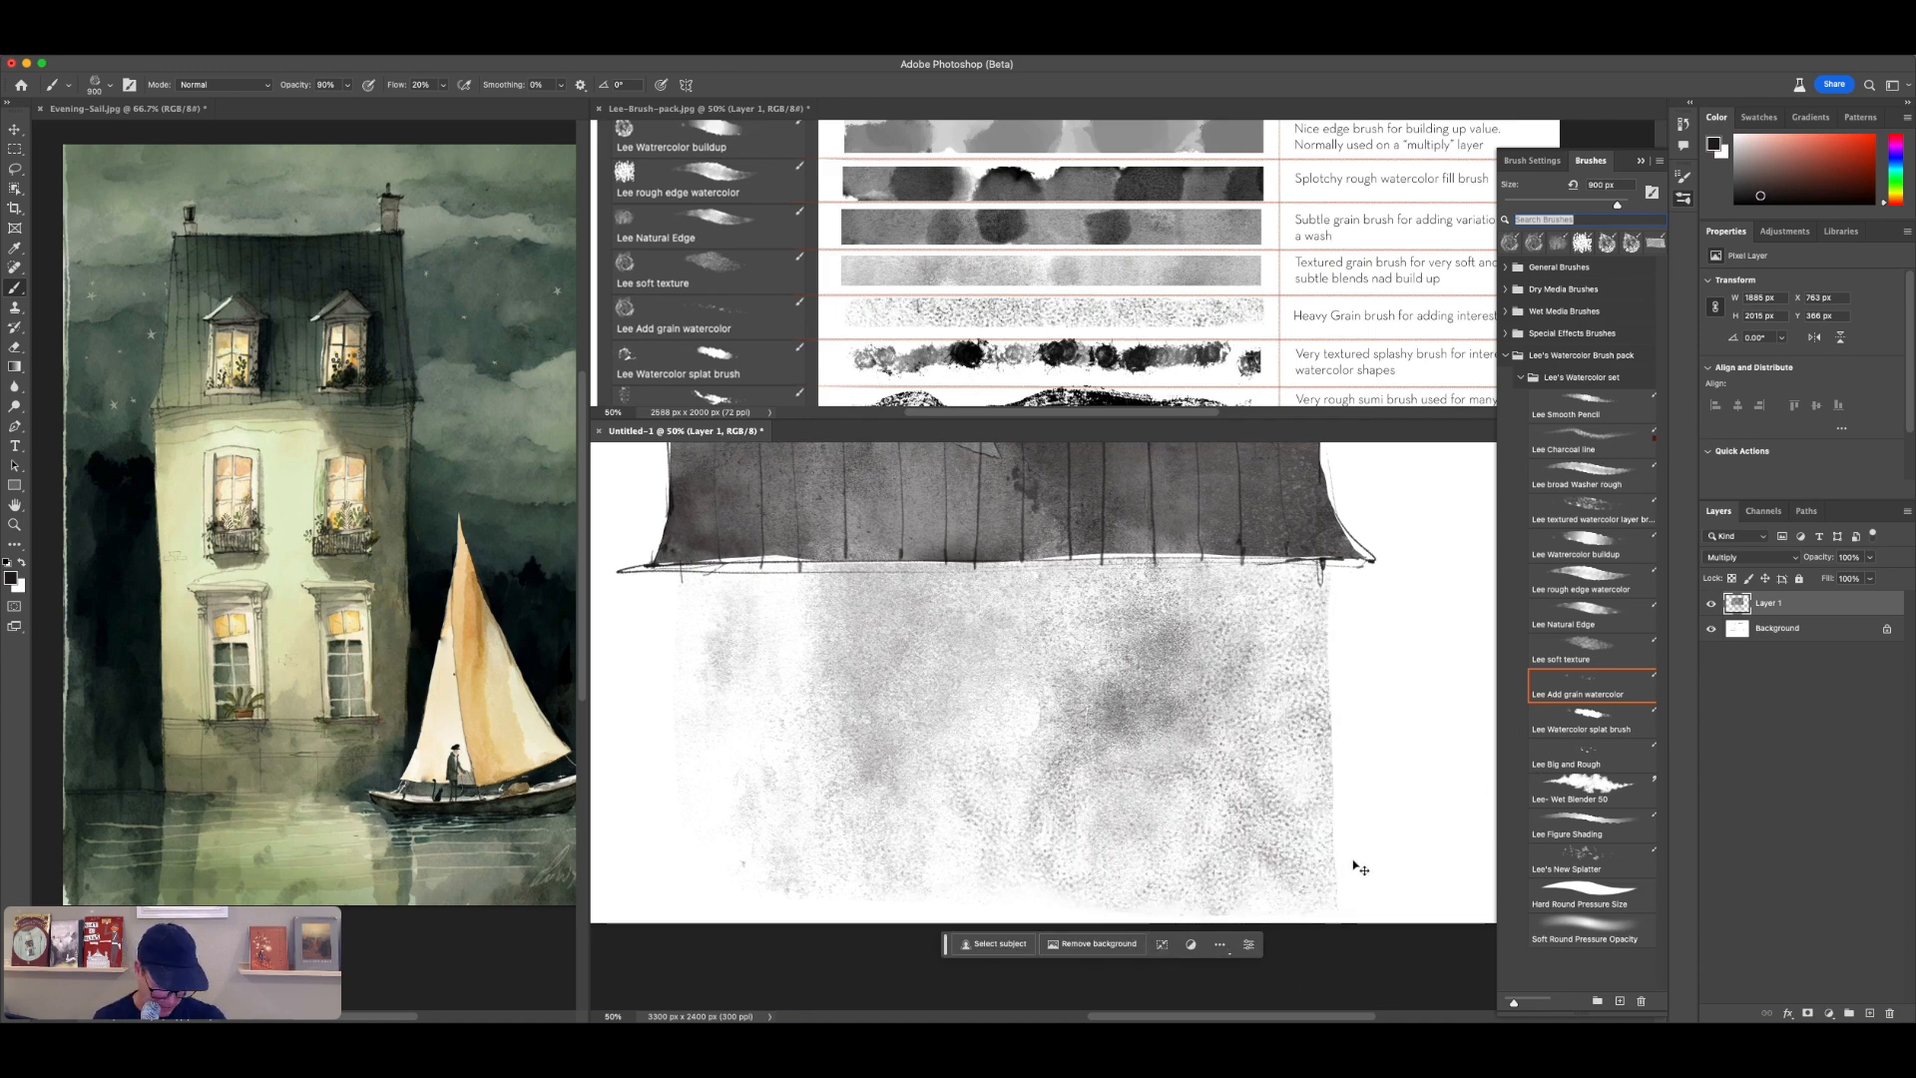
{"action": "key", "text": "super+minus"}
{"action": "scroll", "coordinate": [1354, 858], "scroll_direction": "up", "scroll_amount": 3}
{"action": "scroll", "coordinate": [1354, 858], "scroll_direction": "left", "scroll_amount": 2}
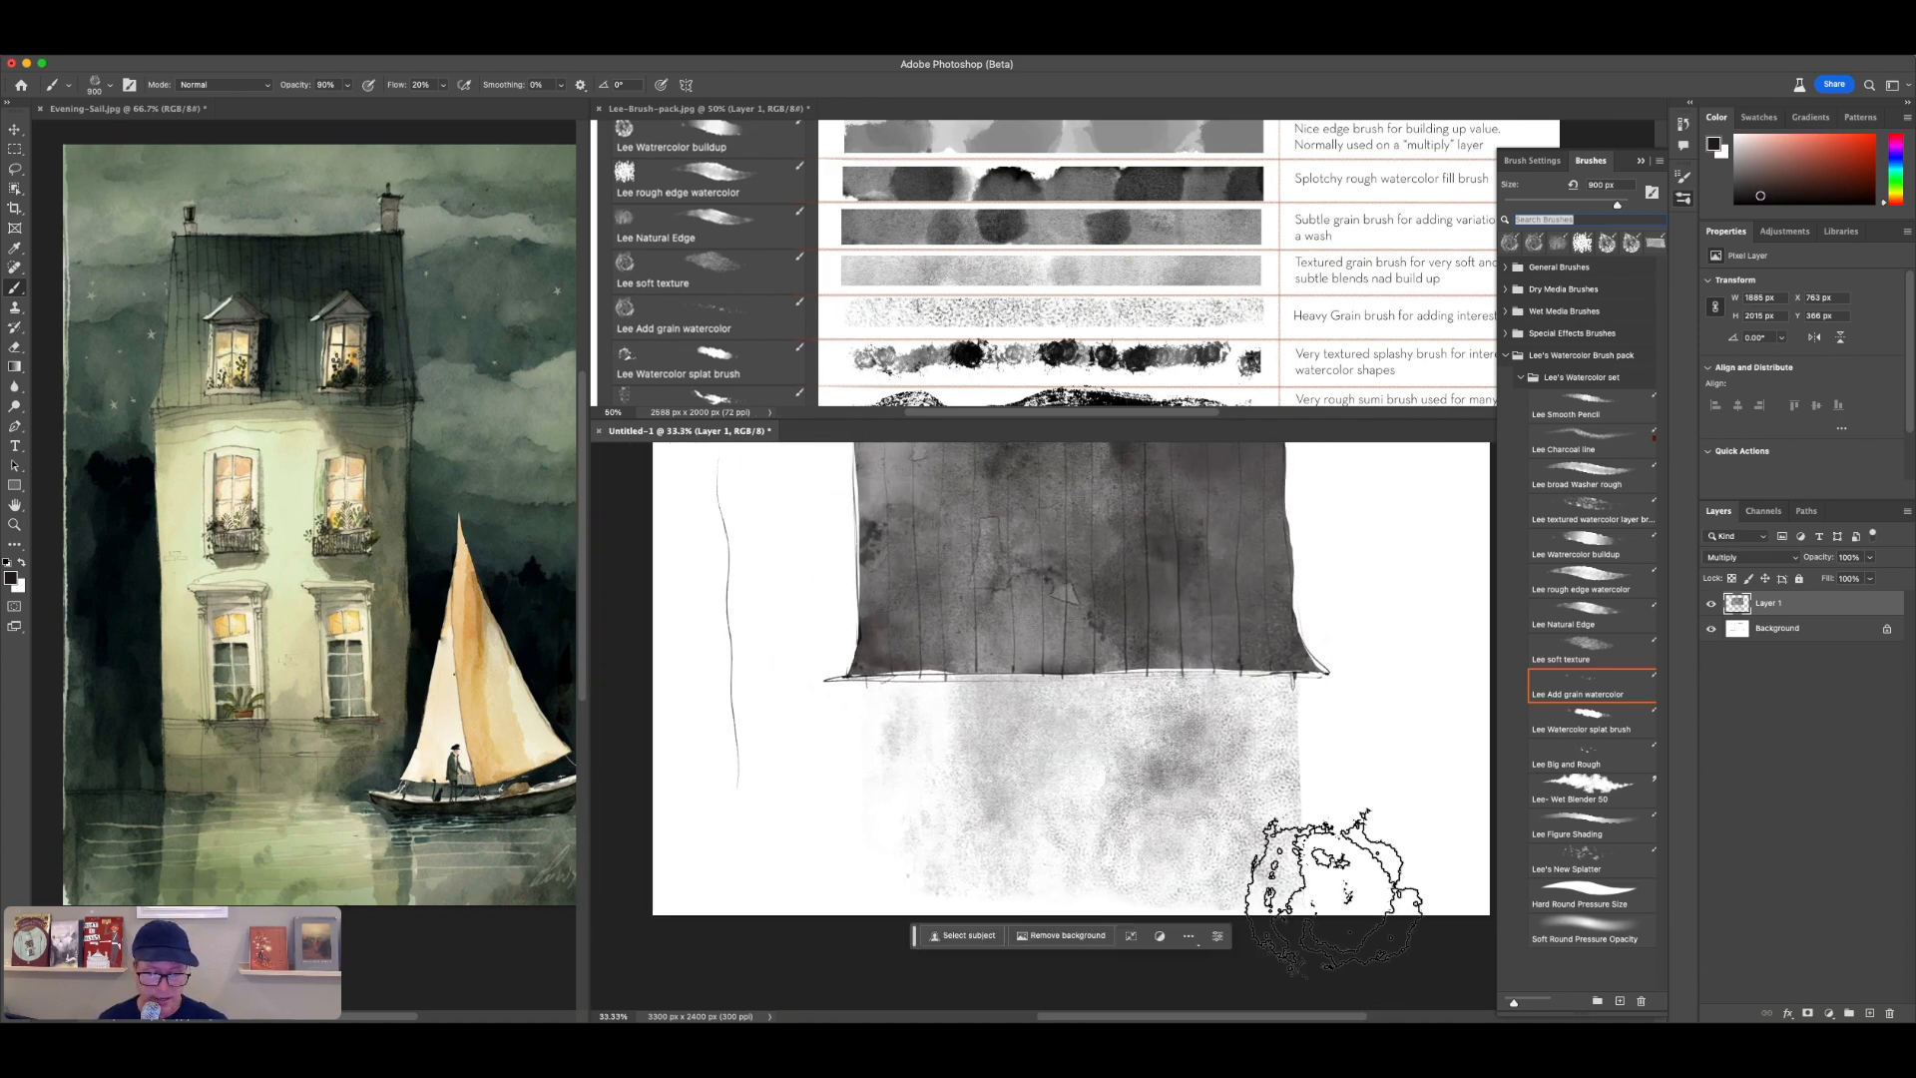
Step: Draw the wall's left and right edges with the Lee Smooth Pencil at 30 px in a dark tone sampled from the roof
{"action": "left_click", "coordinate": [1609, 409]}
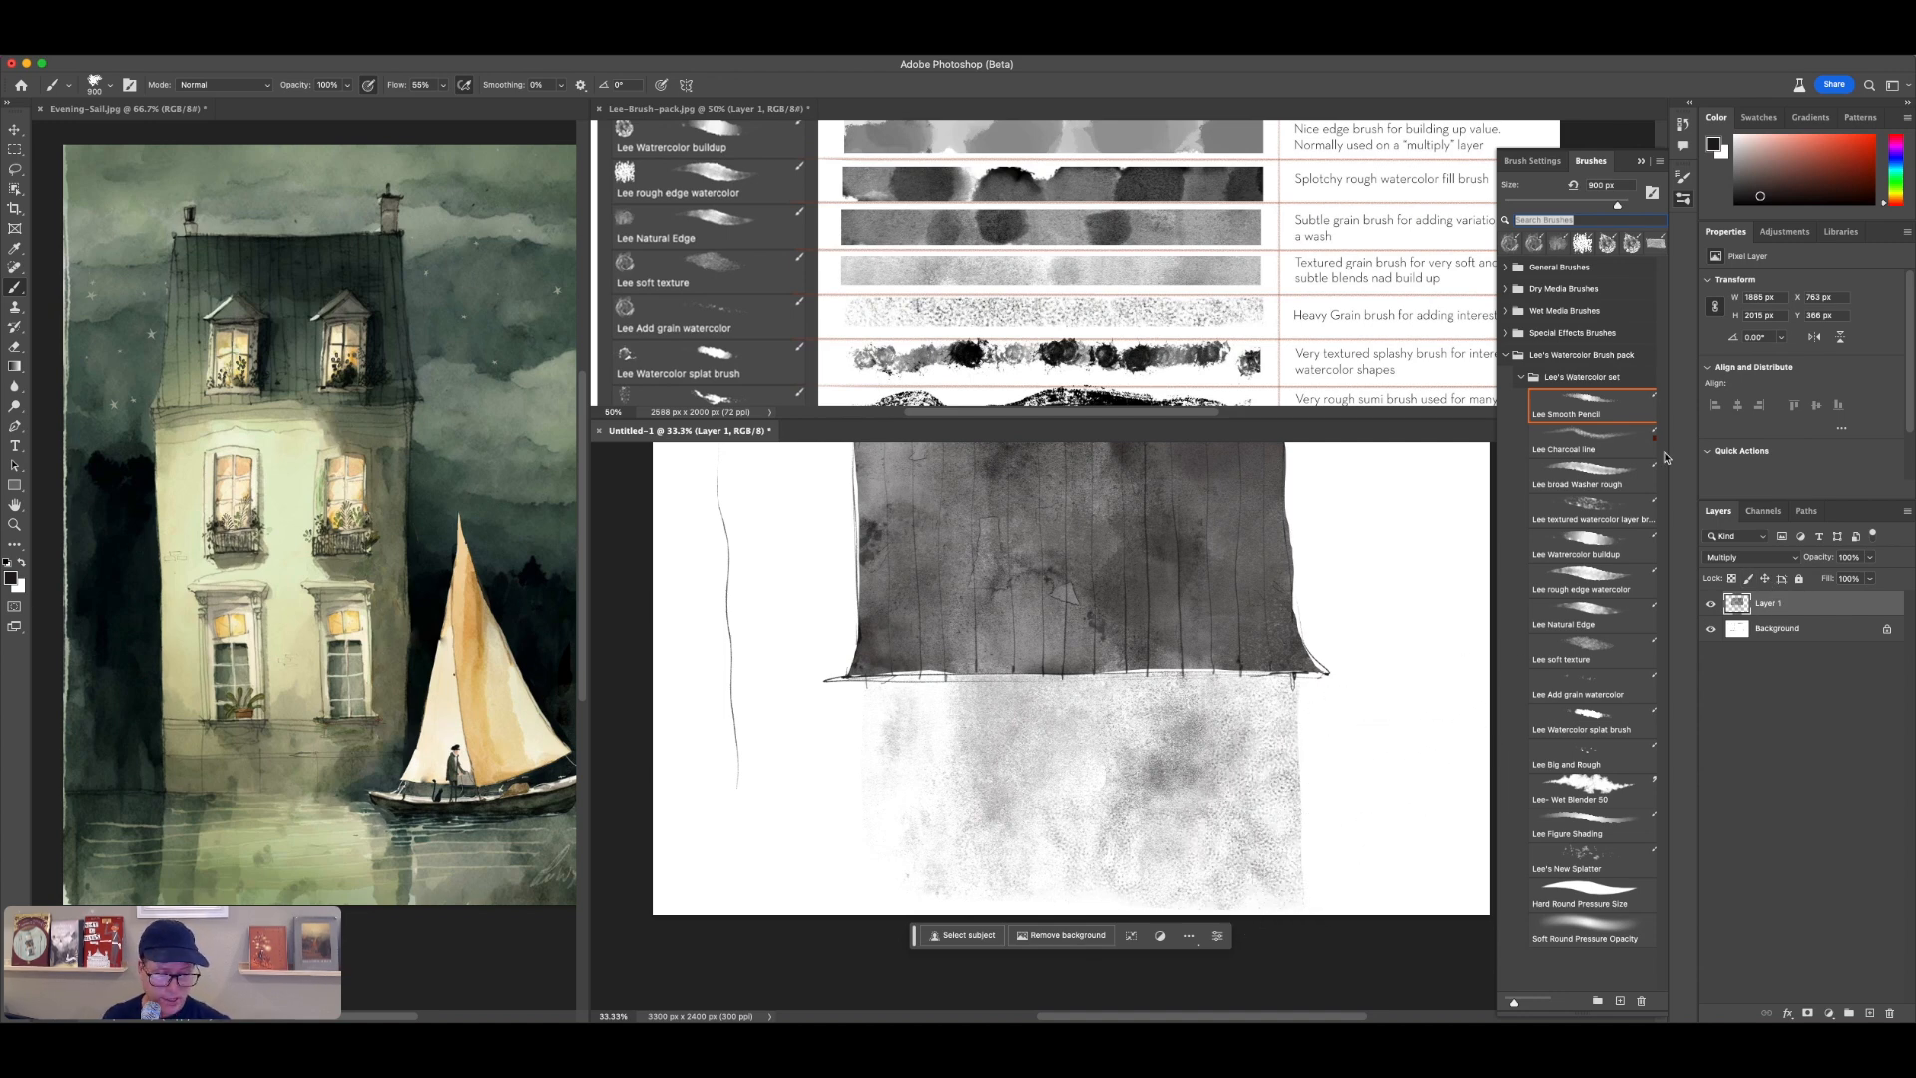
{"action": "key", "text": "bracketleft"}
{"action": "key", "text": "bracketleft"}
{"action": "key", "text": "bracketleft"}
{"action": "key", "text": "bracketleft"}
{"action": "key", "text": "bracketleft"}
{"action": "key", "text": "bracketleft"}
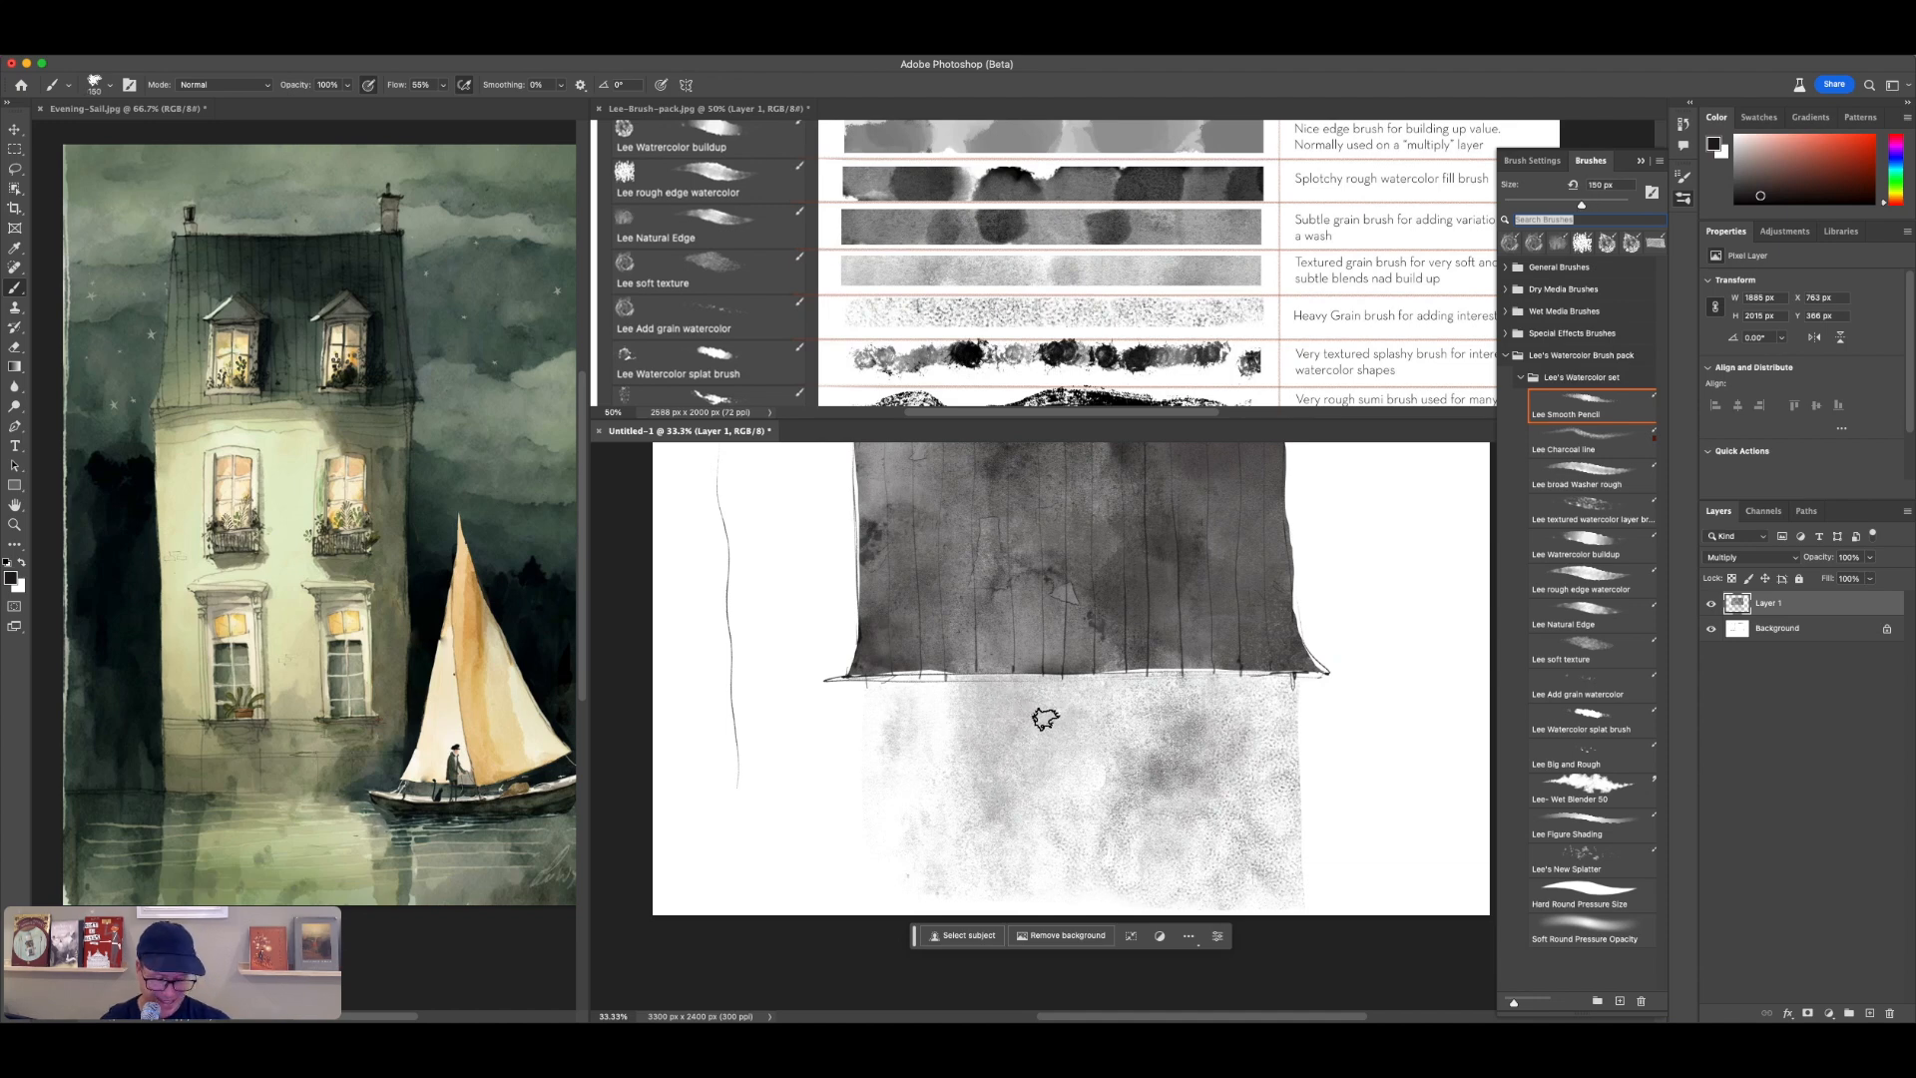
{"action": "left_click", "coordinate": [877, 651], "text": "alt"}
{"action": "left_click_drag", "start_coordinate": [884, 670], "coordinate": [884, 713]}
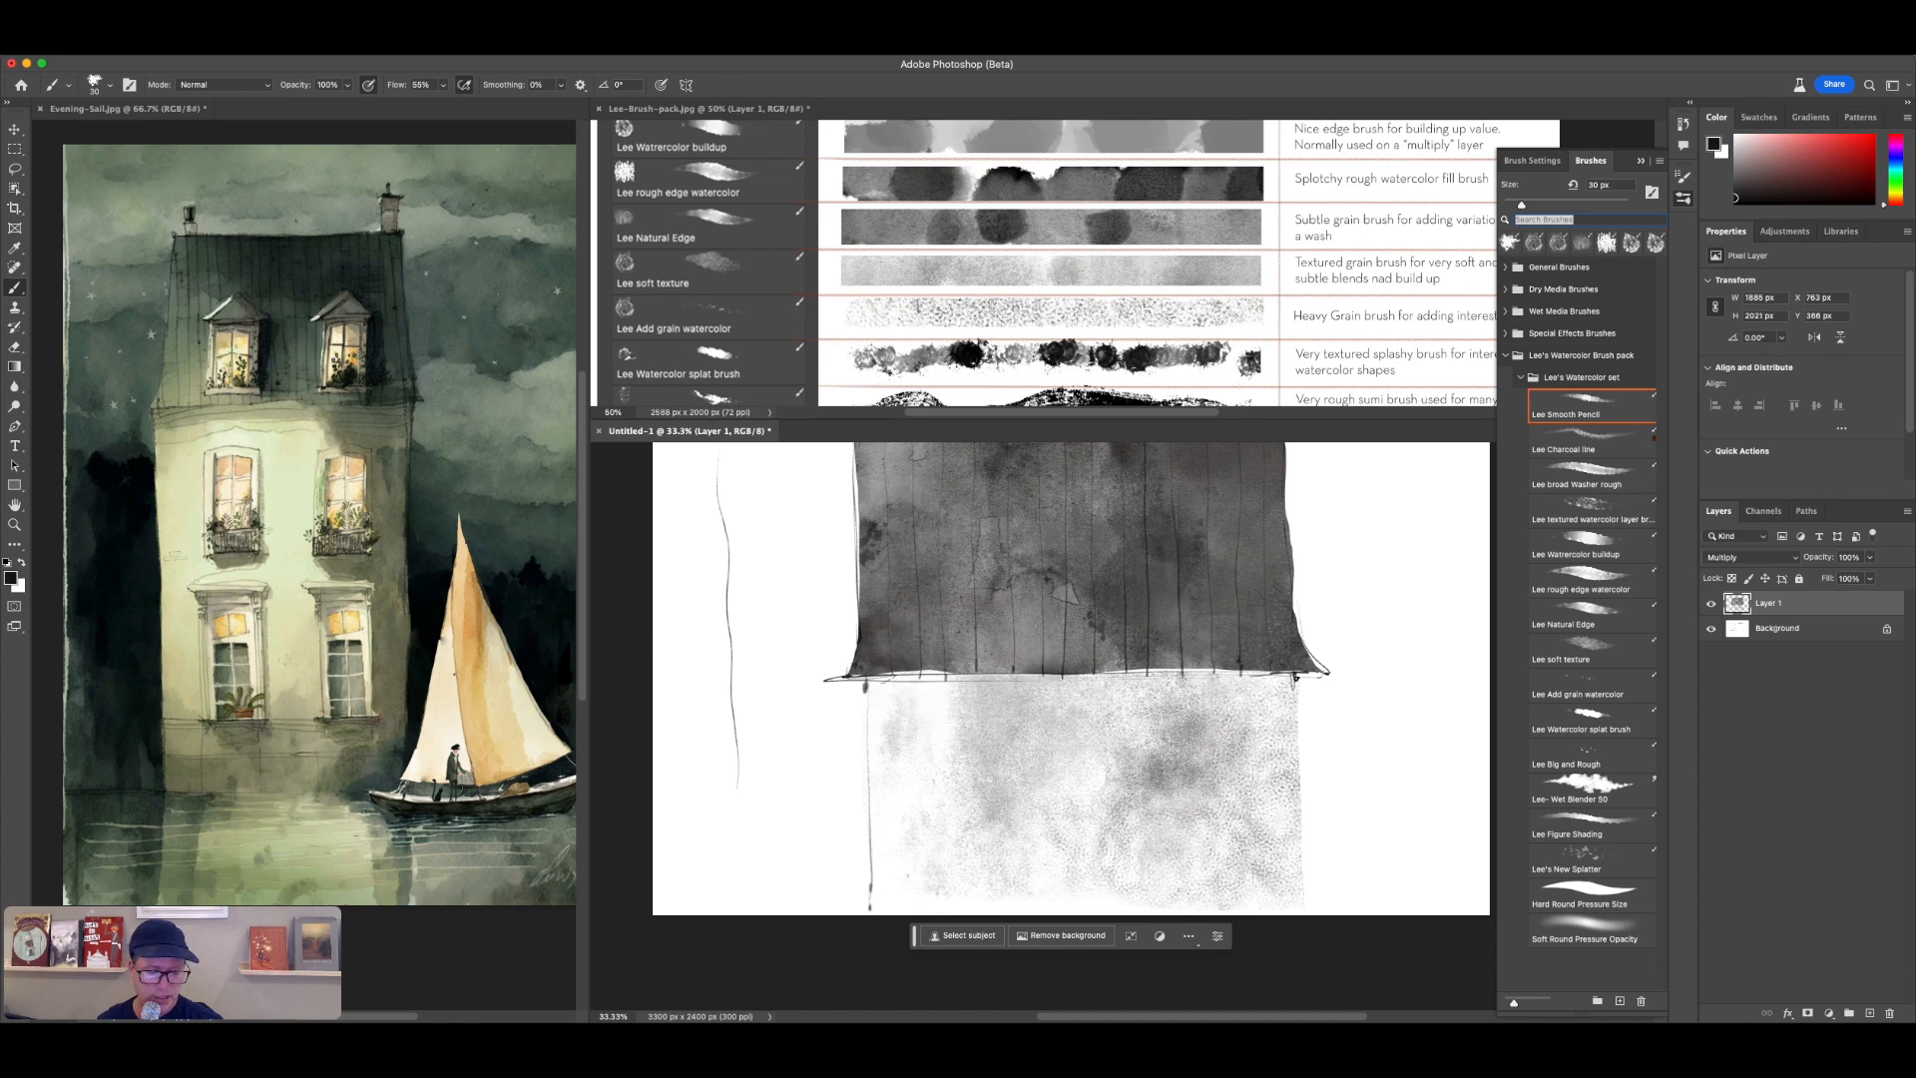
{"action": "left_click_drag", "start_coordinate": [1298, 758], "coordinate": [1302, 903]}
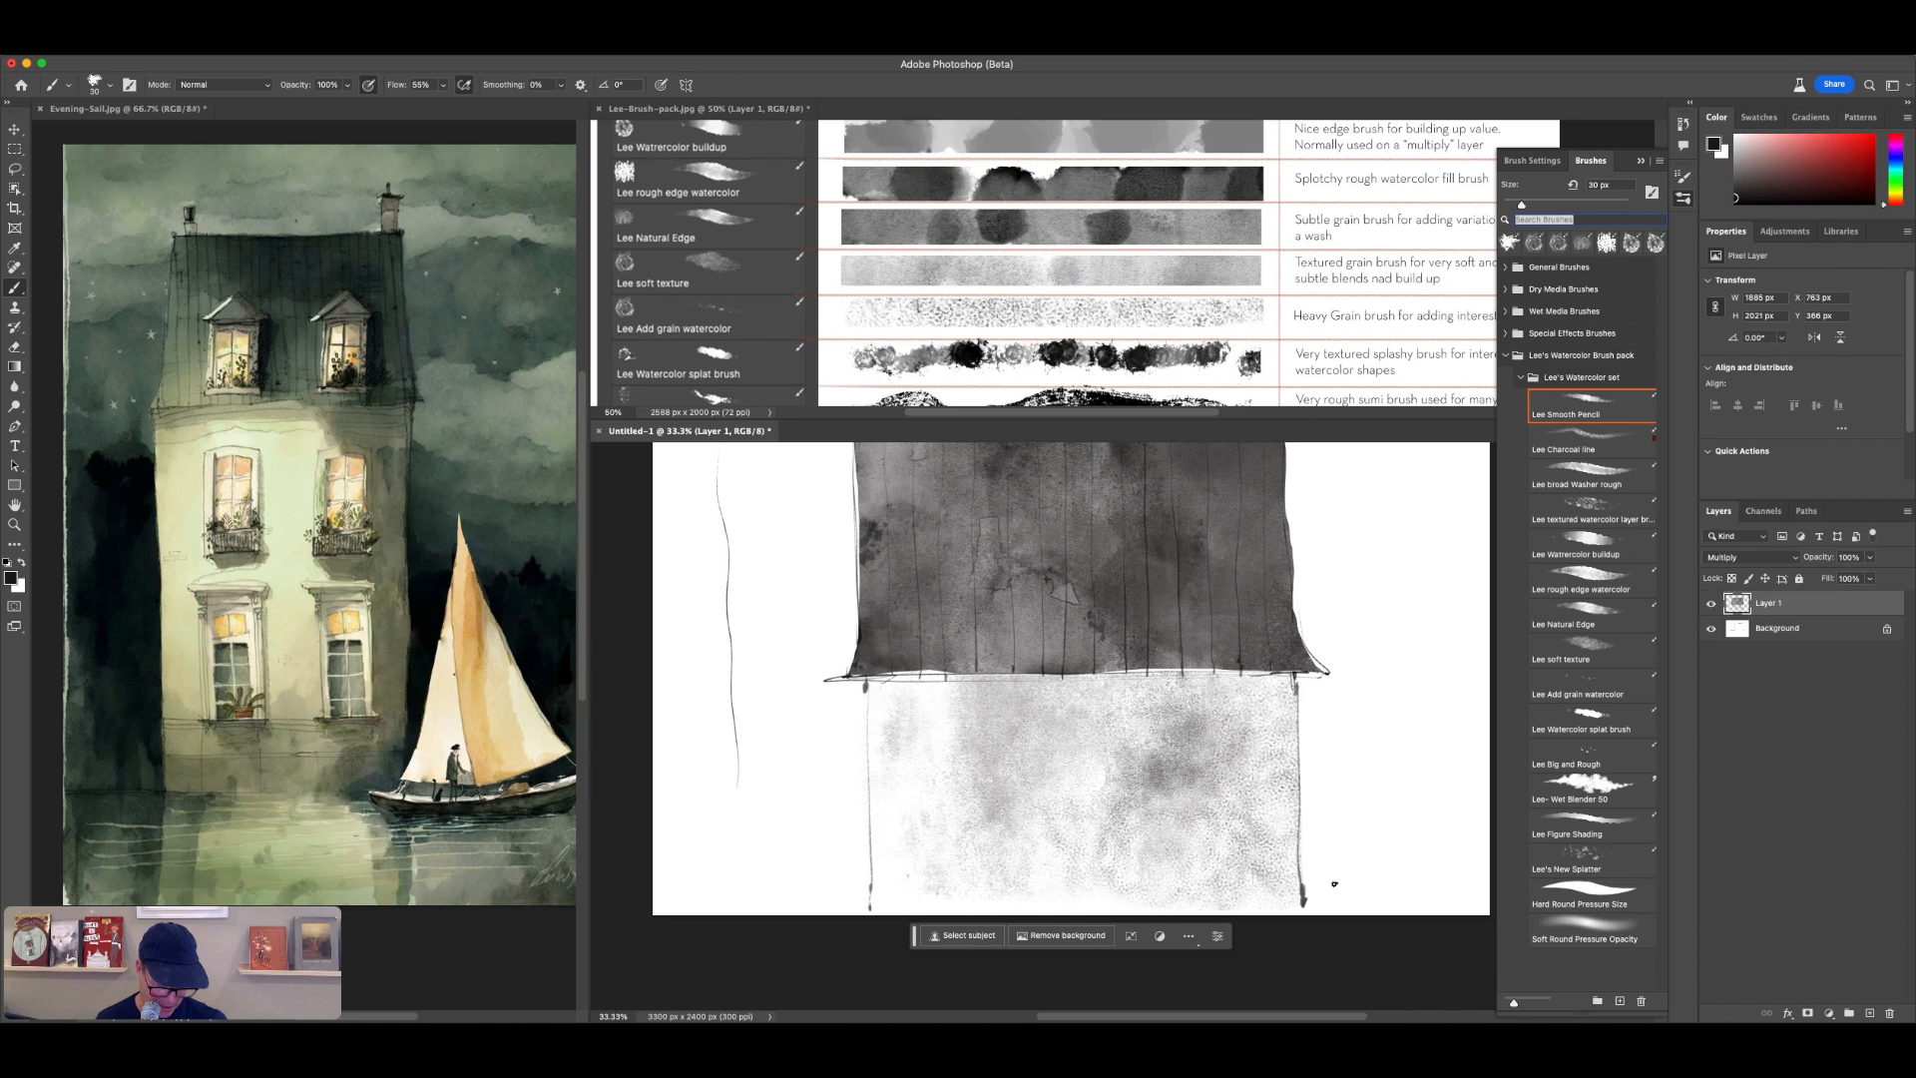
{"action": "key", "text": "super+minus"}
{"action": "left_click_drag", "start_coordinate": [1277, 799], "coordinate": [1254, 869]}
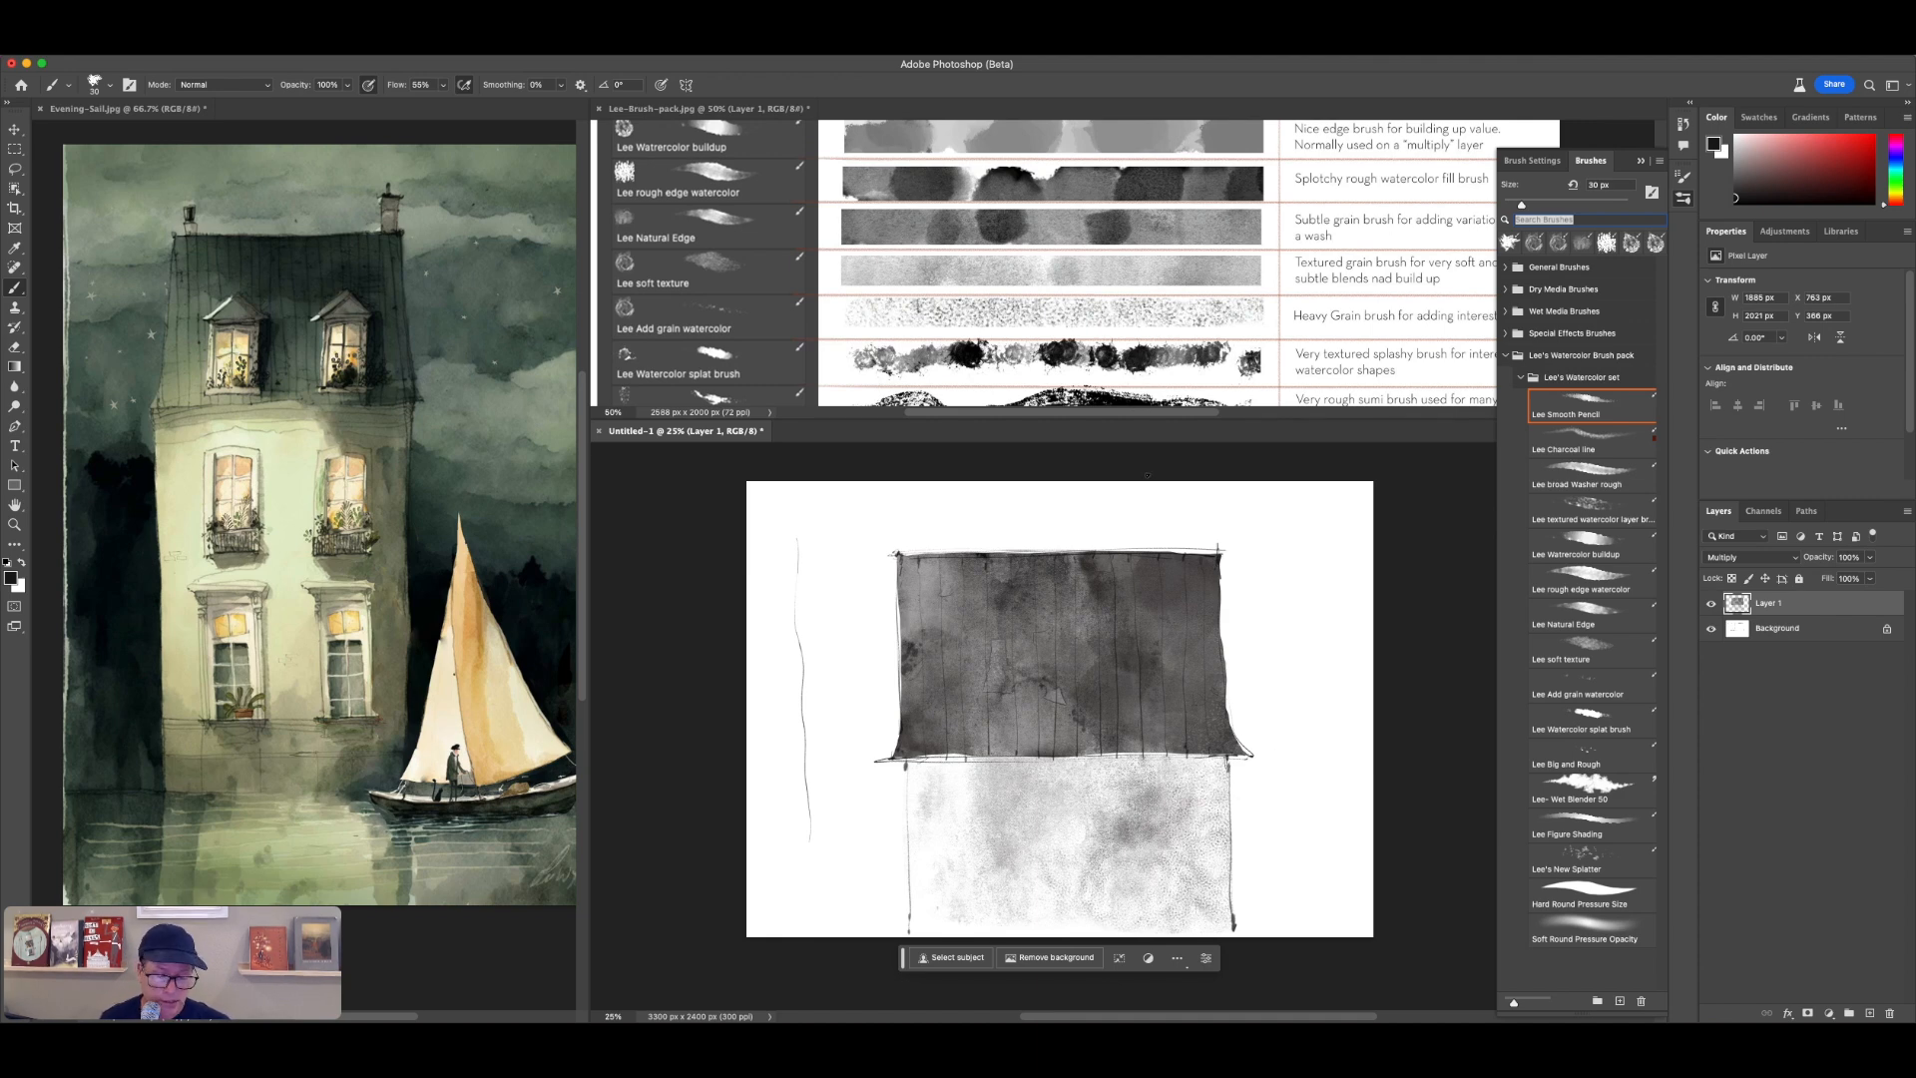
Step: Stamp splats near the wall's lower left and right edges with the Lee Watercolor splat brush at 700 px
{"action": "left_click", "coordinate": [1166, 368]}
{"action": "mouse_move", "coordinate": [1166, 367]}
{"action": "left_mouse_down"}
{"action": "mouse_move", "coordinate": [1139, 273]}
{"action": "mouse_move", "coordinate": [1171, 283]}
{"action": "left_mouse_up"}
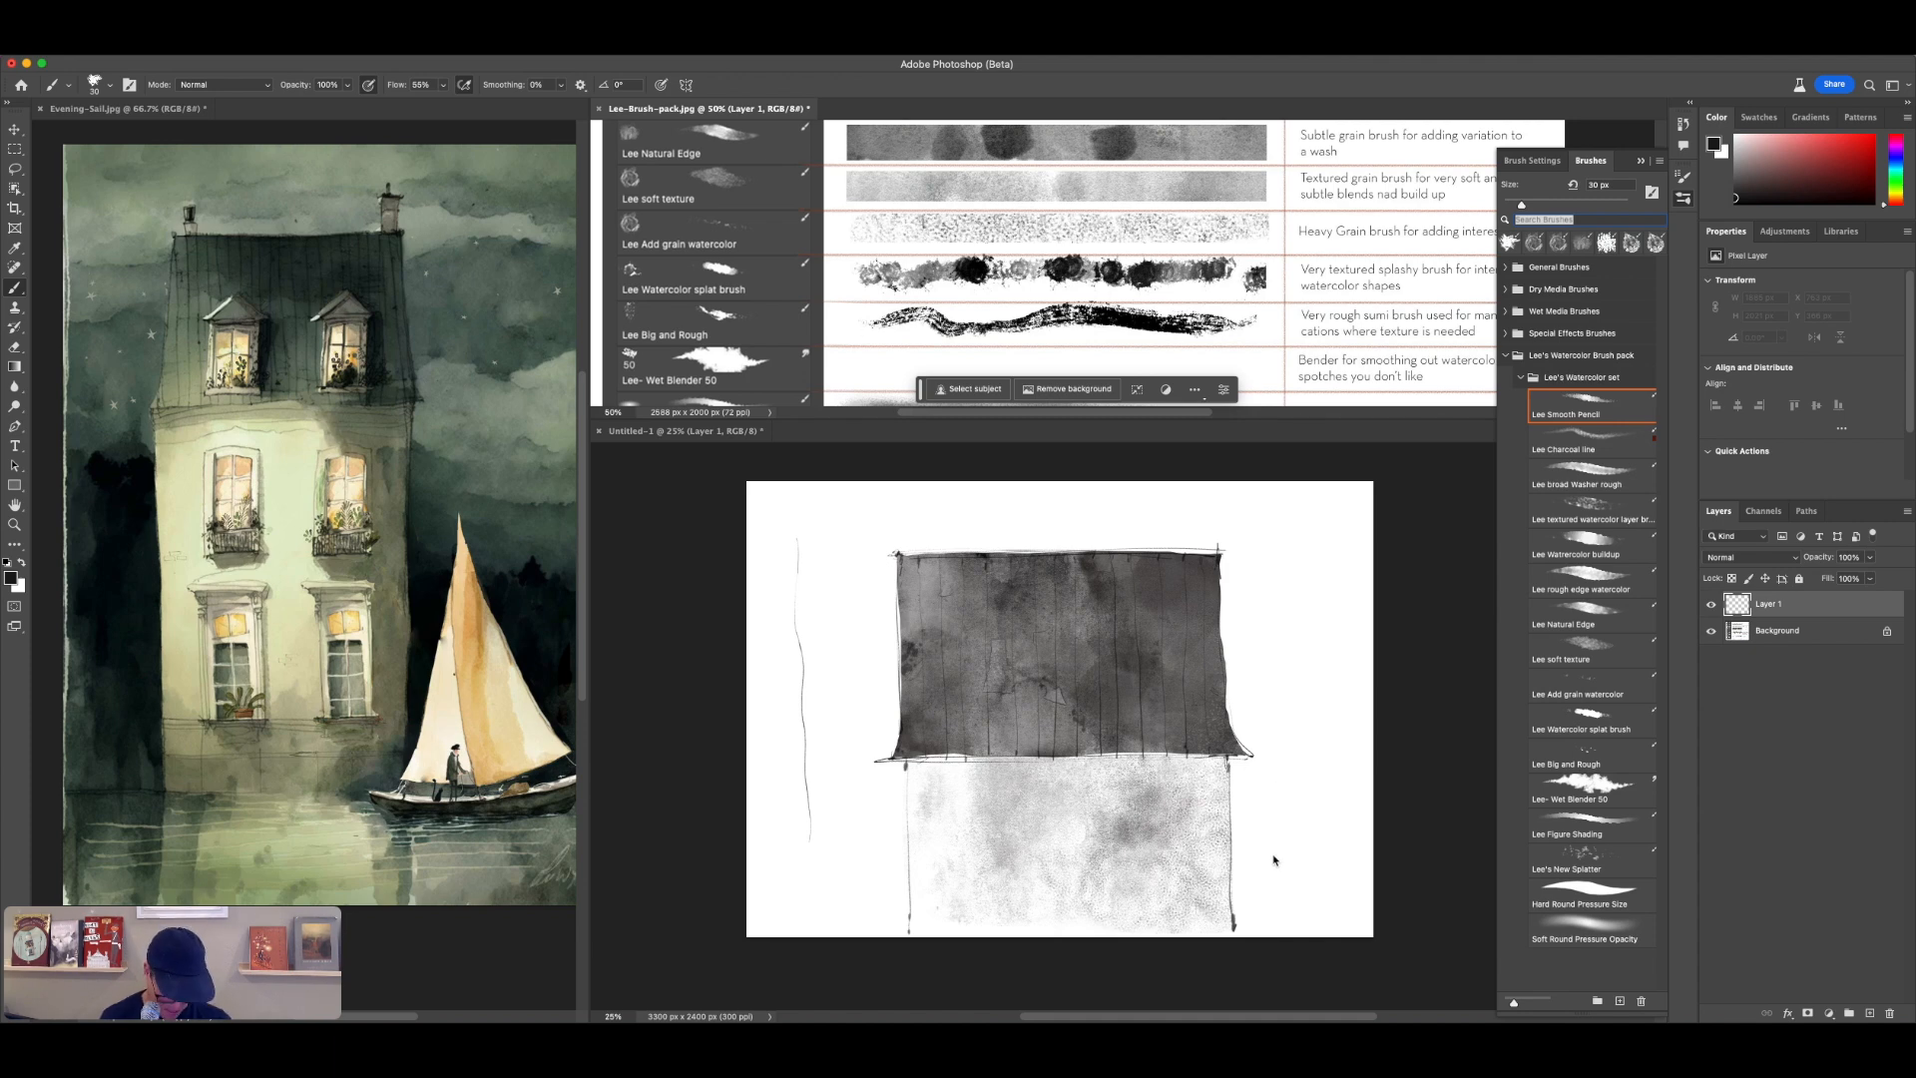
{"action": "left_click", "coordinate": [1293, 739]}
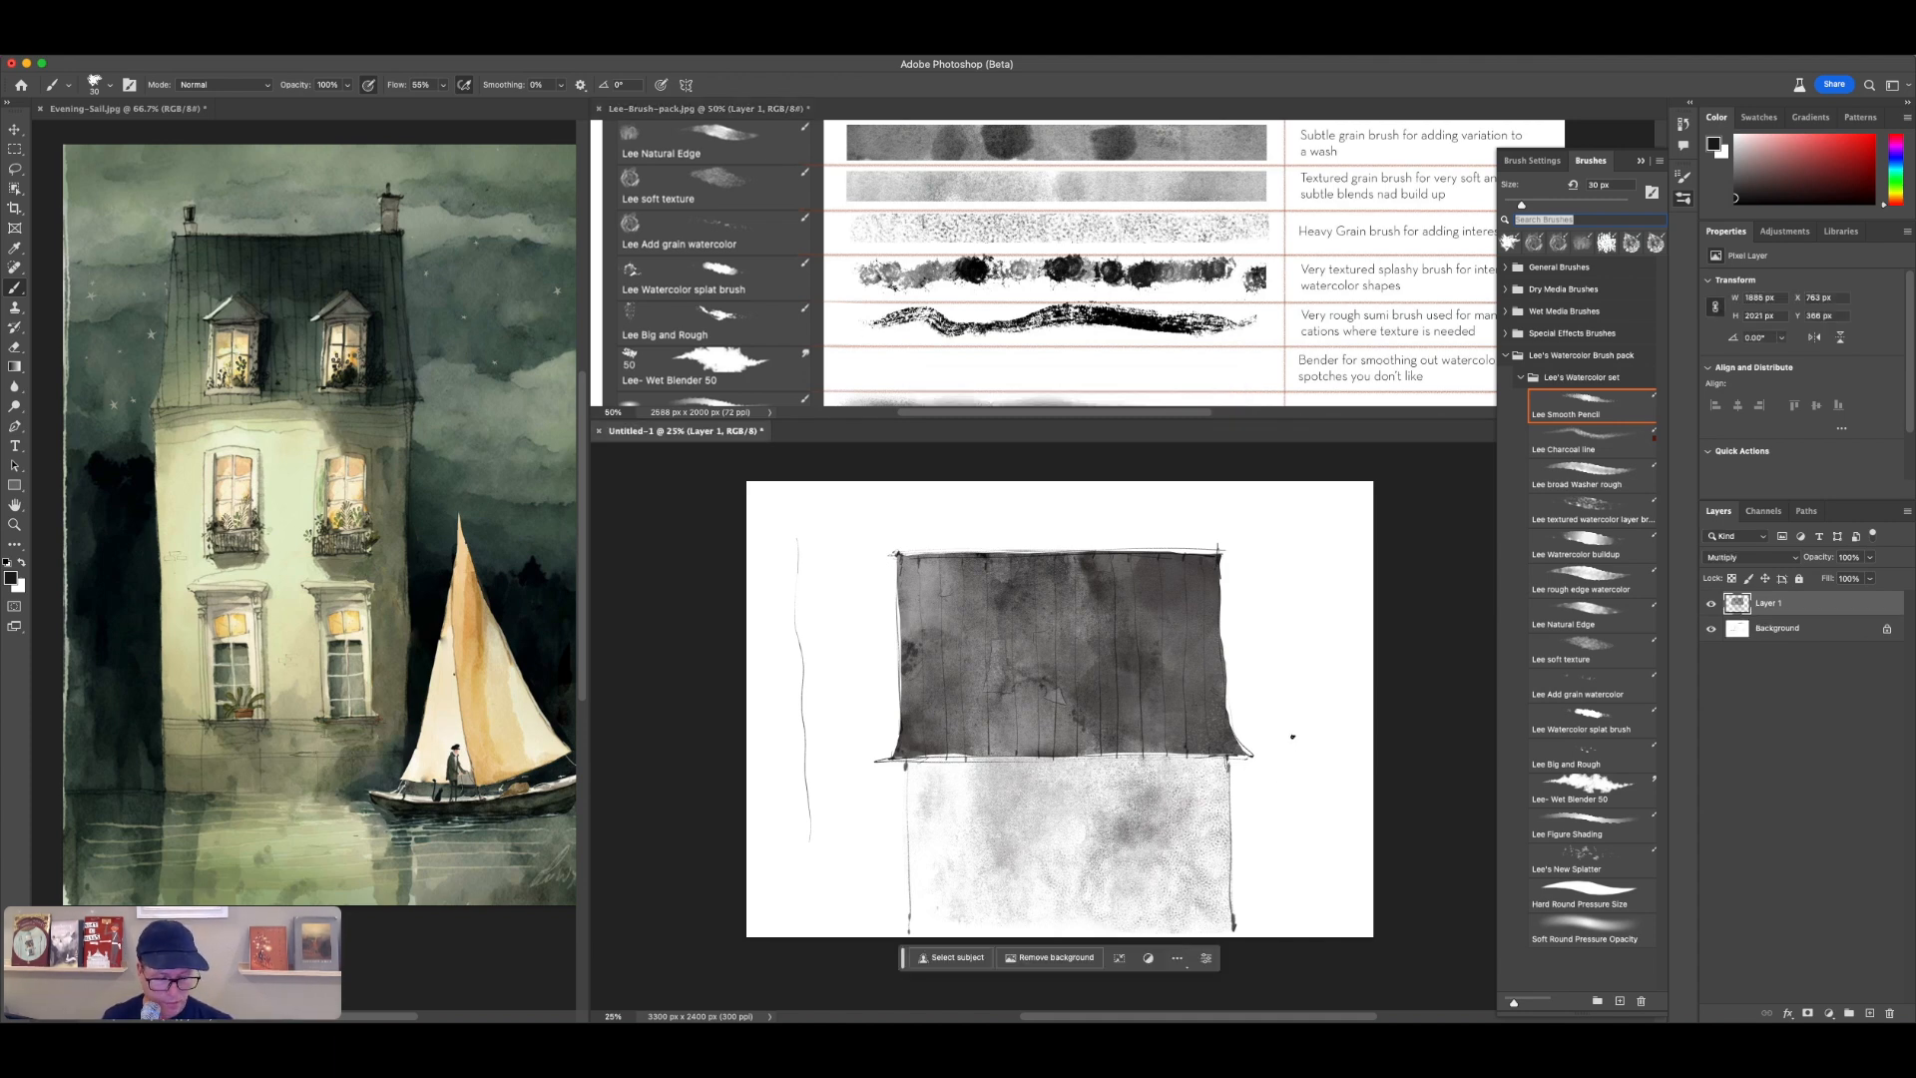
{"action": "left_click_drag", "start_coordinate": [1288, 712], "coordinate": [1296, 736]}
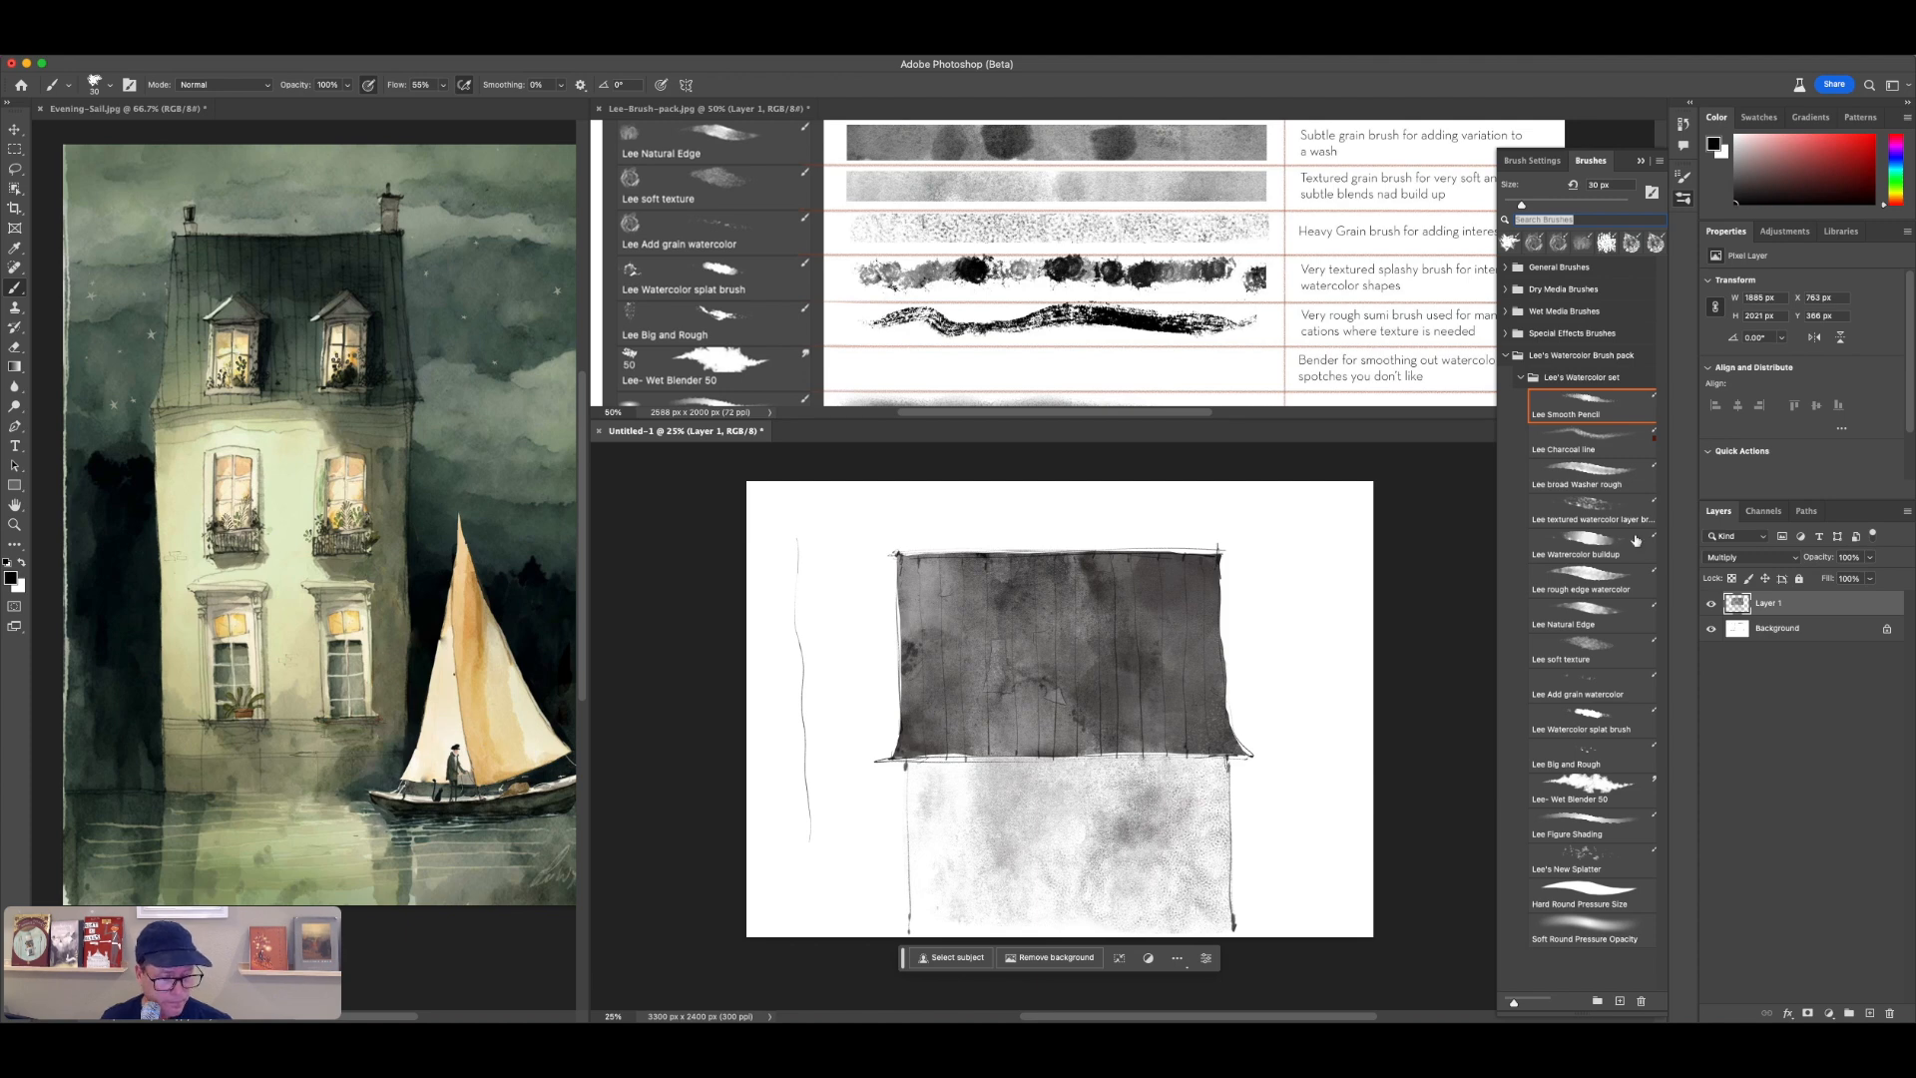
{"action": "left_click", "coordinate": [1621, 753]}
{"action": "left_click", "coordinate": [1616, 689]}
{"action": "left_click", "coordinate": [1624, 725]}
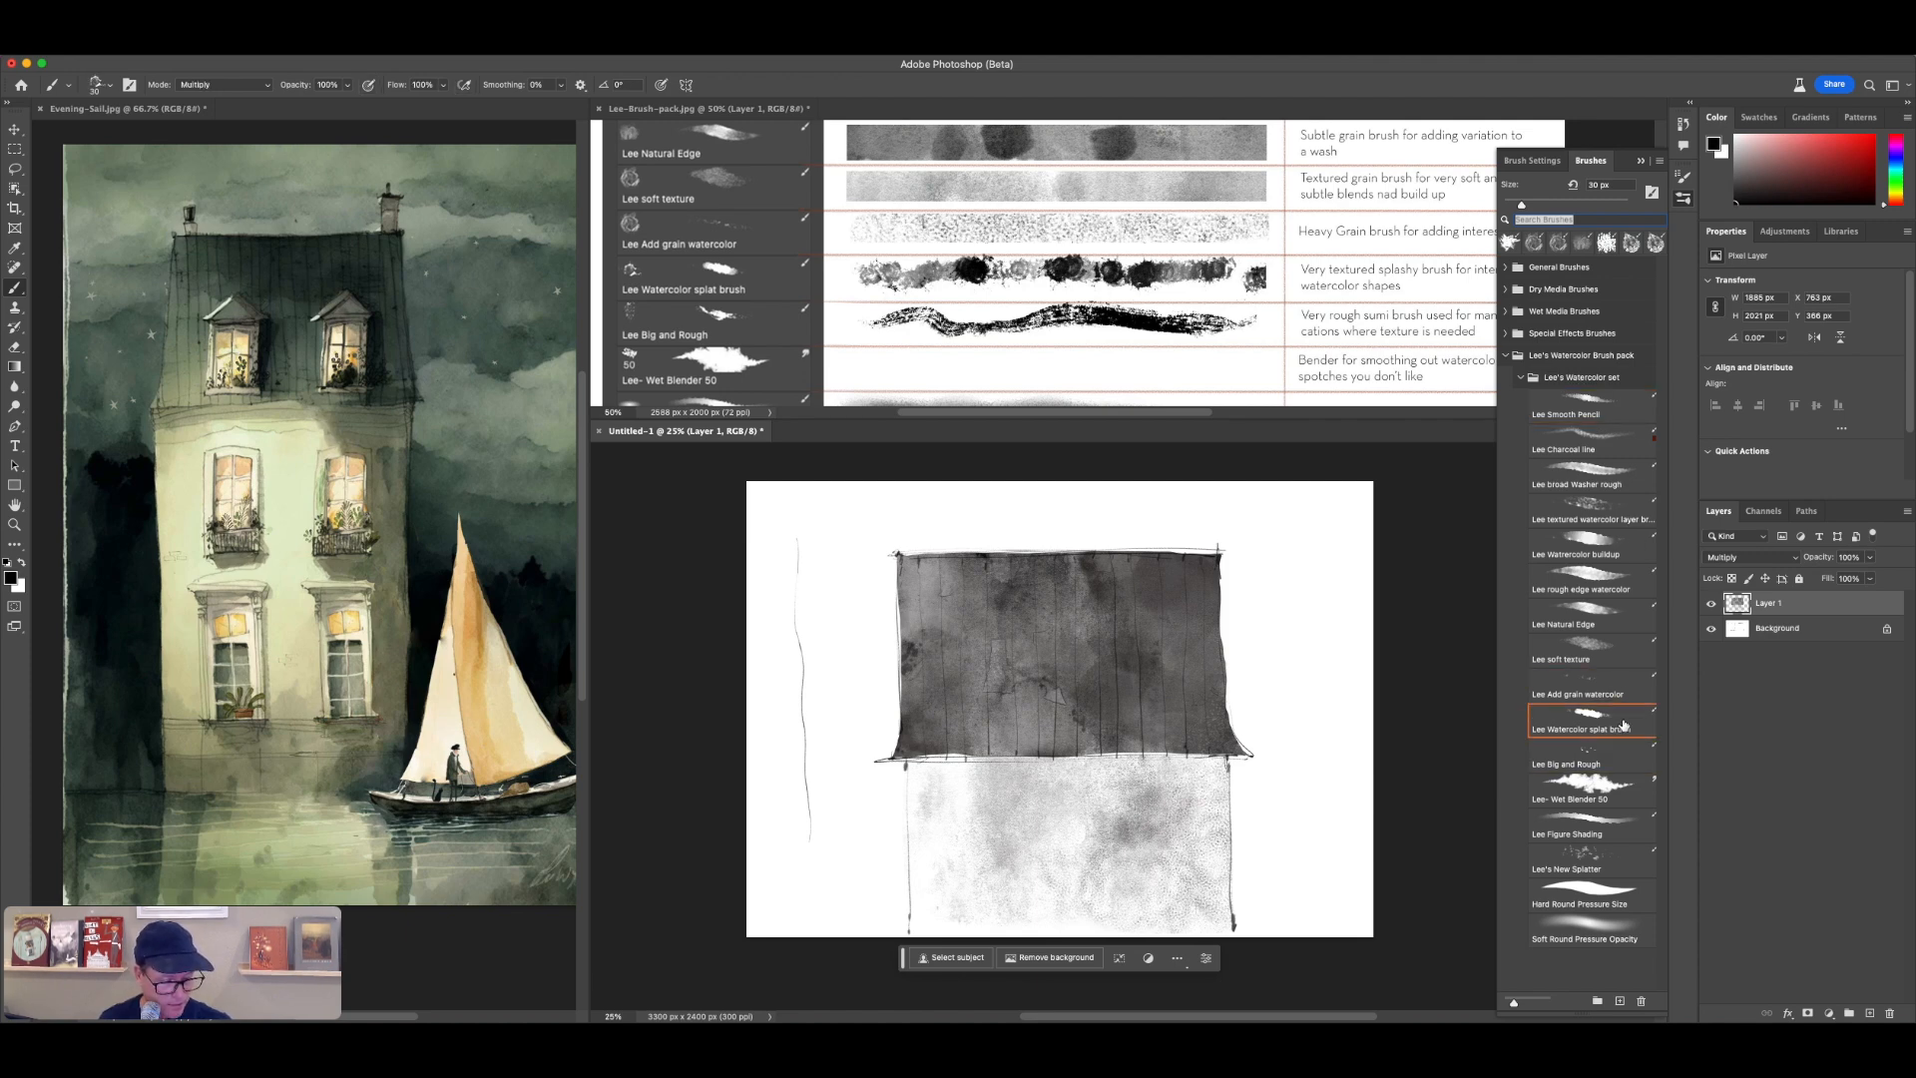
{"action": "key", "text": "bracketright"}
{"action": "key", "text": "bracketright"}
{"action": "key", "text": "bracketright"}
{"action": "key", "text": "bracketright"}
{"action": "key", "text": "bracketright"}
{"action": "key", "text": "bracketright"}
{"action": "key", "text": "bracketright"}
{"action": "key", "text": "bracketright"}
{"action": "key", "text": "bracketright"}
{"action": "key", "text": "bracketright"}
{"action": "key", "text": "bracketright"}
{"action": "key", "text": "bracketright"}
{"action": "key", "text": "bracketright"}
{"action": "key", "text": "bracketright"}
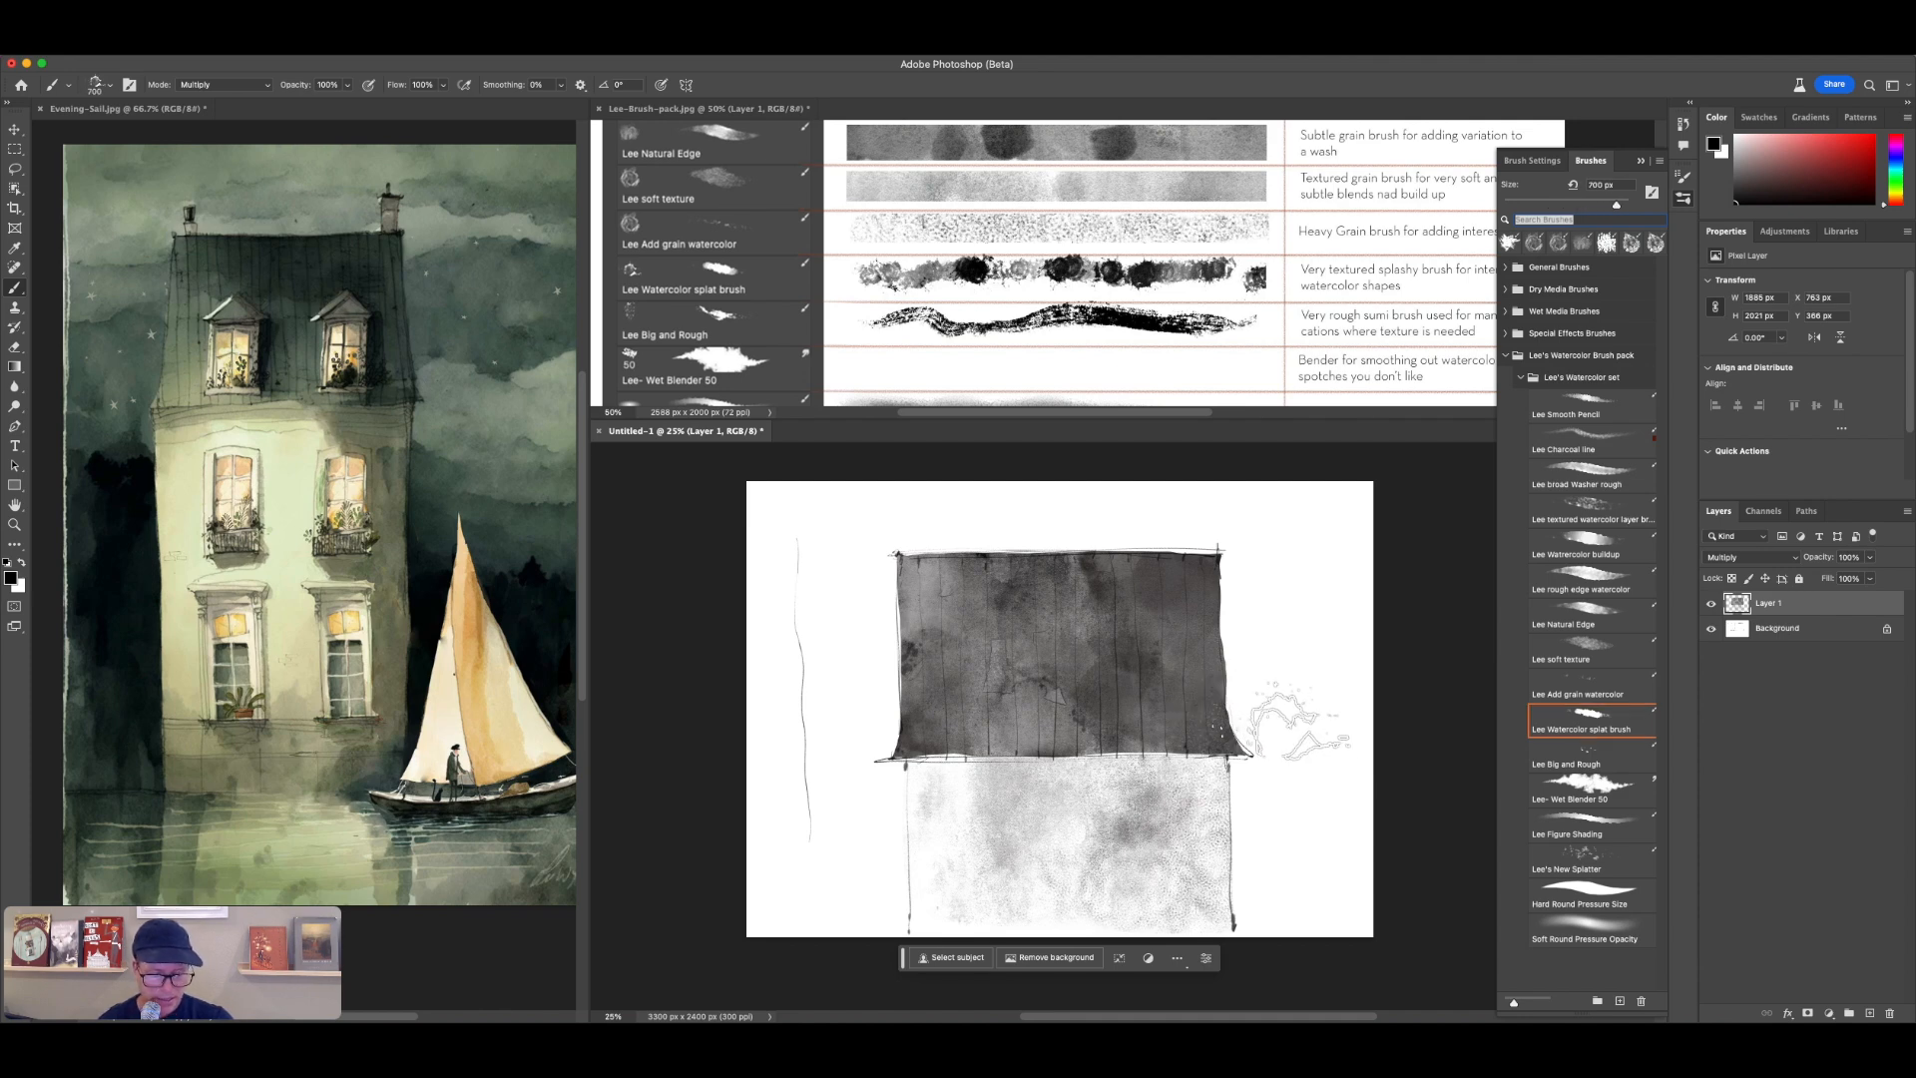
{"action": "key", "text": "bracketright"}
{"action": "key", "text": "bracketright"}
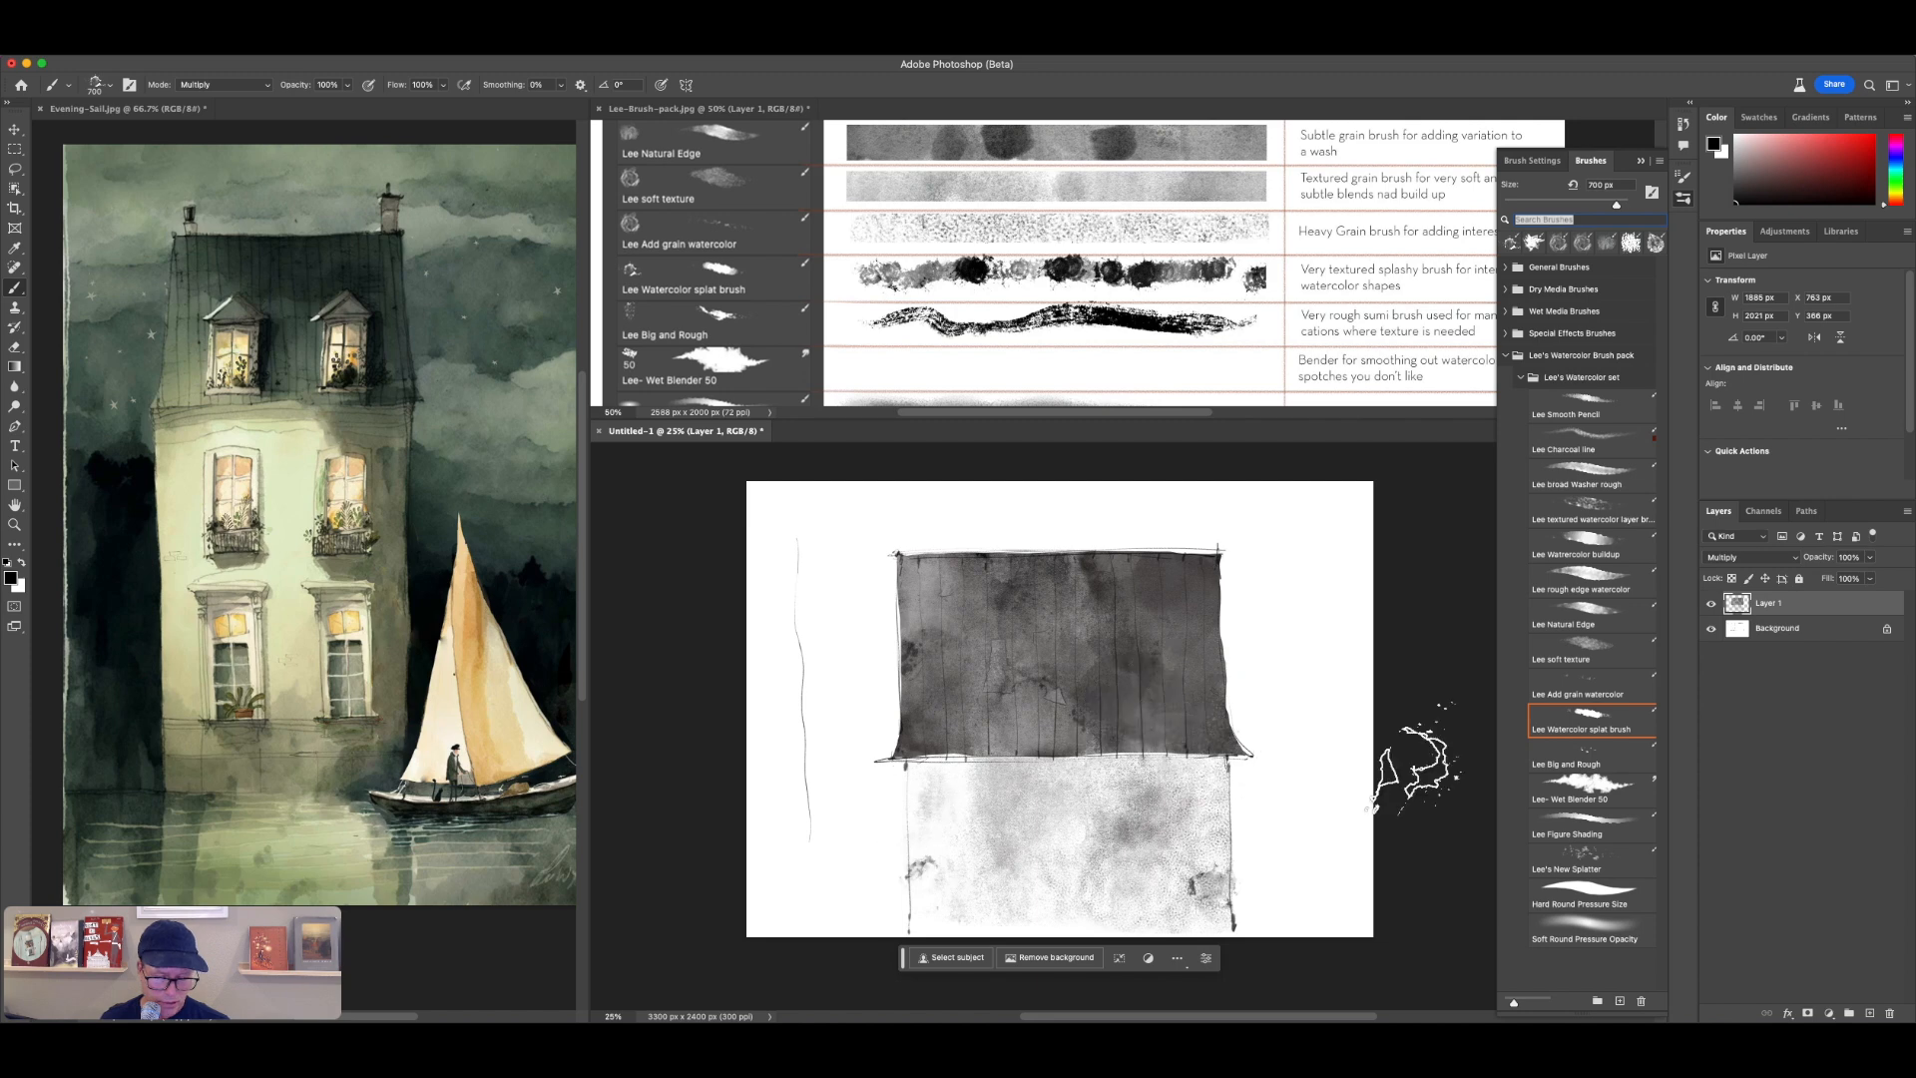
Step: Add a new layer and stamp splats over the wall's left edge and lower part with the Lee Watercolor splat brush
{"action": "left_click", "coordinate": [1873, 1012]}
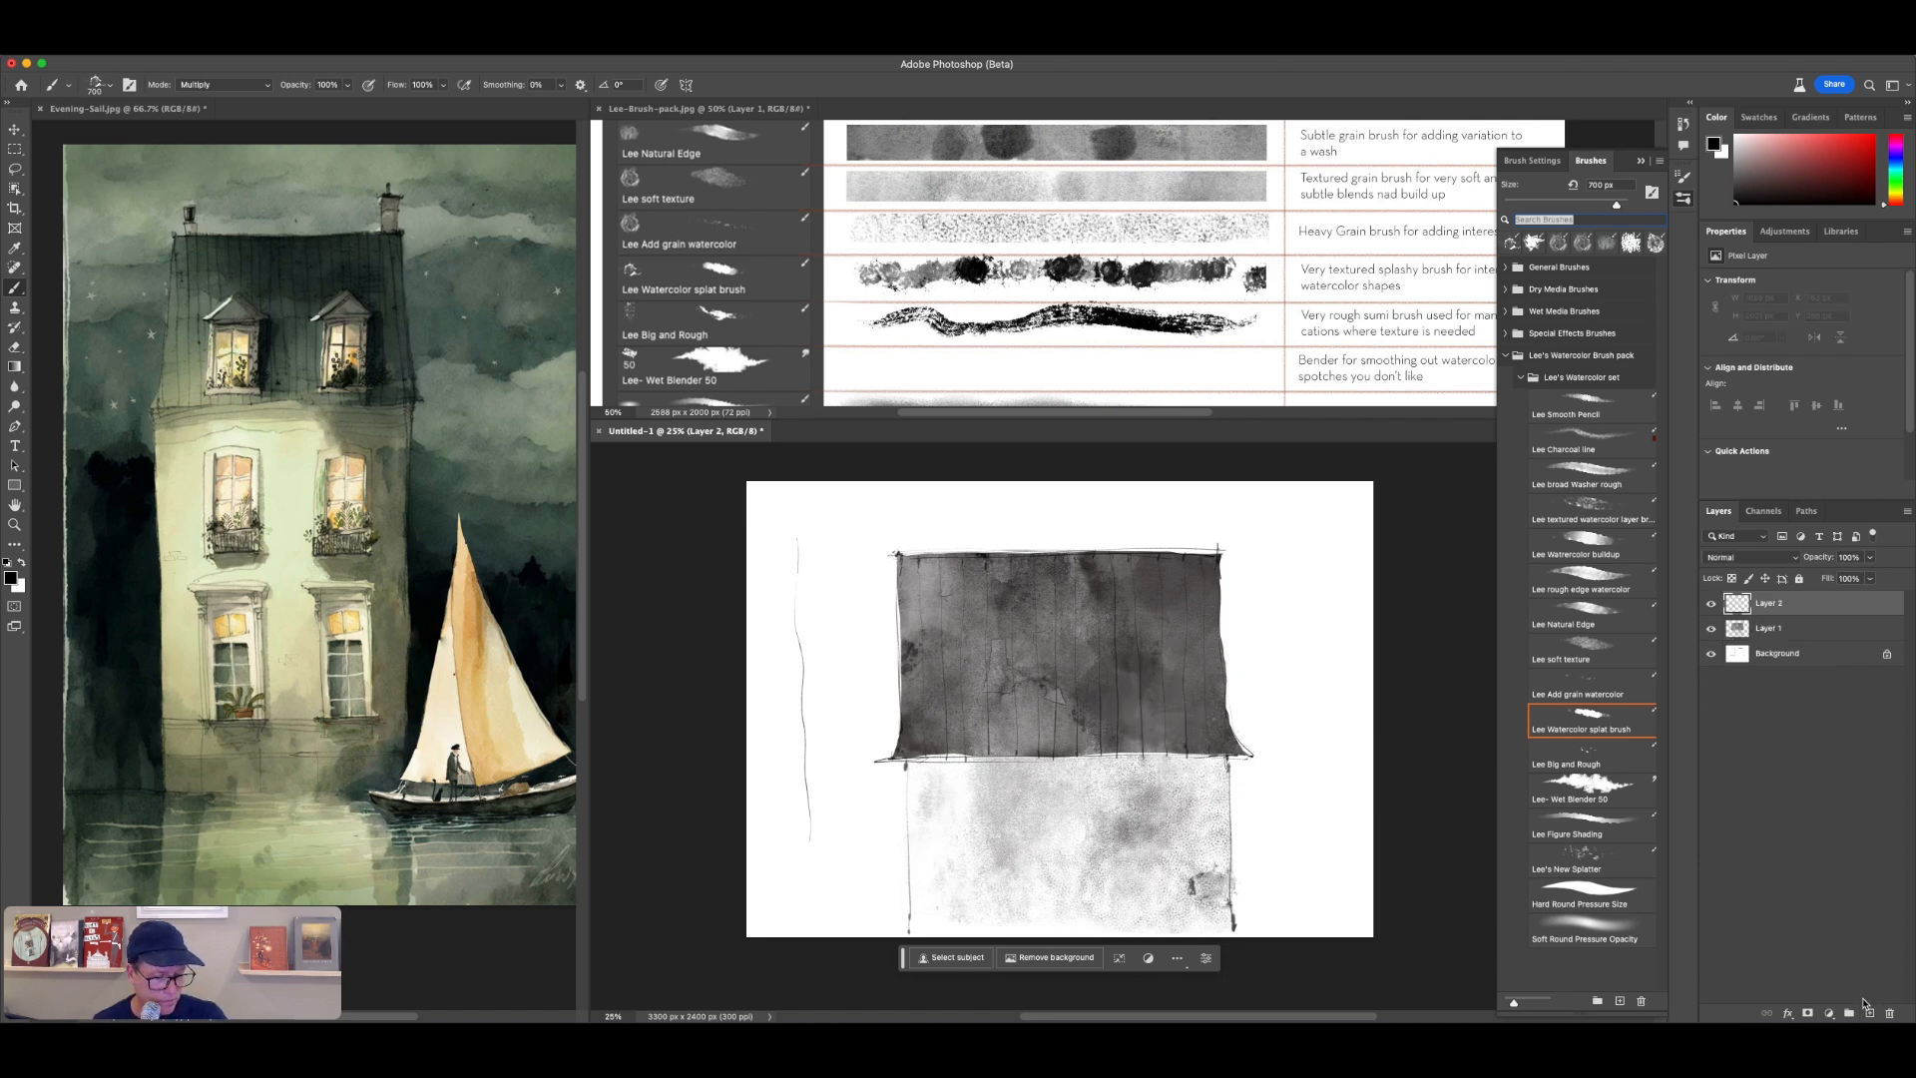
{"action": "left_click", "coordinate": [902, 868]}
{"action": "left_click", "coordinate": [908, 823]}
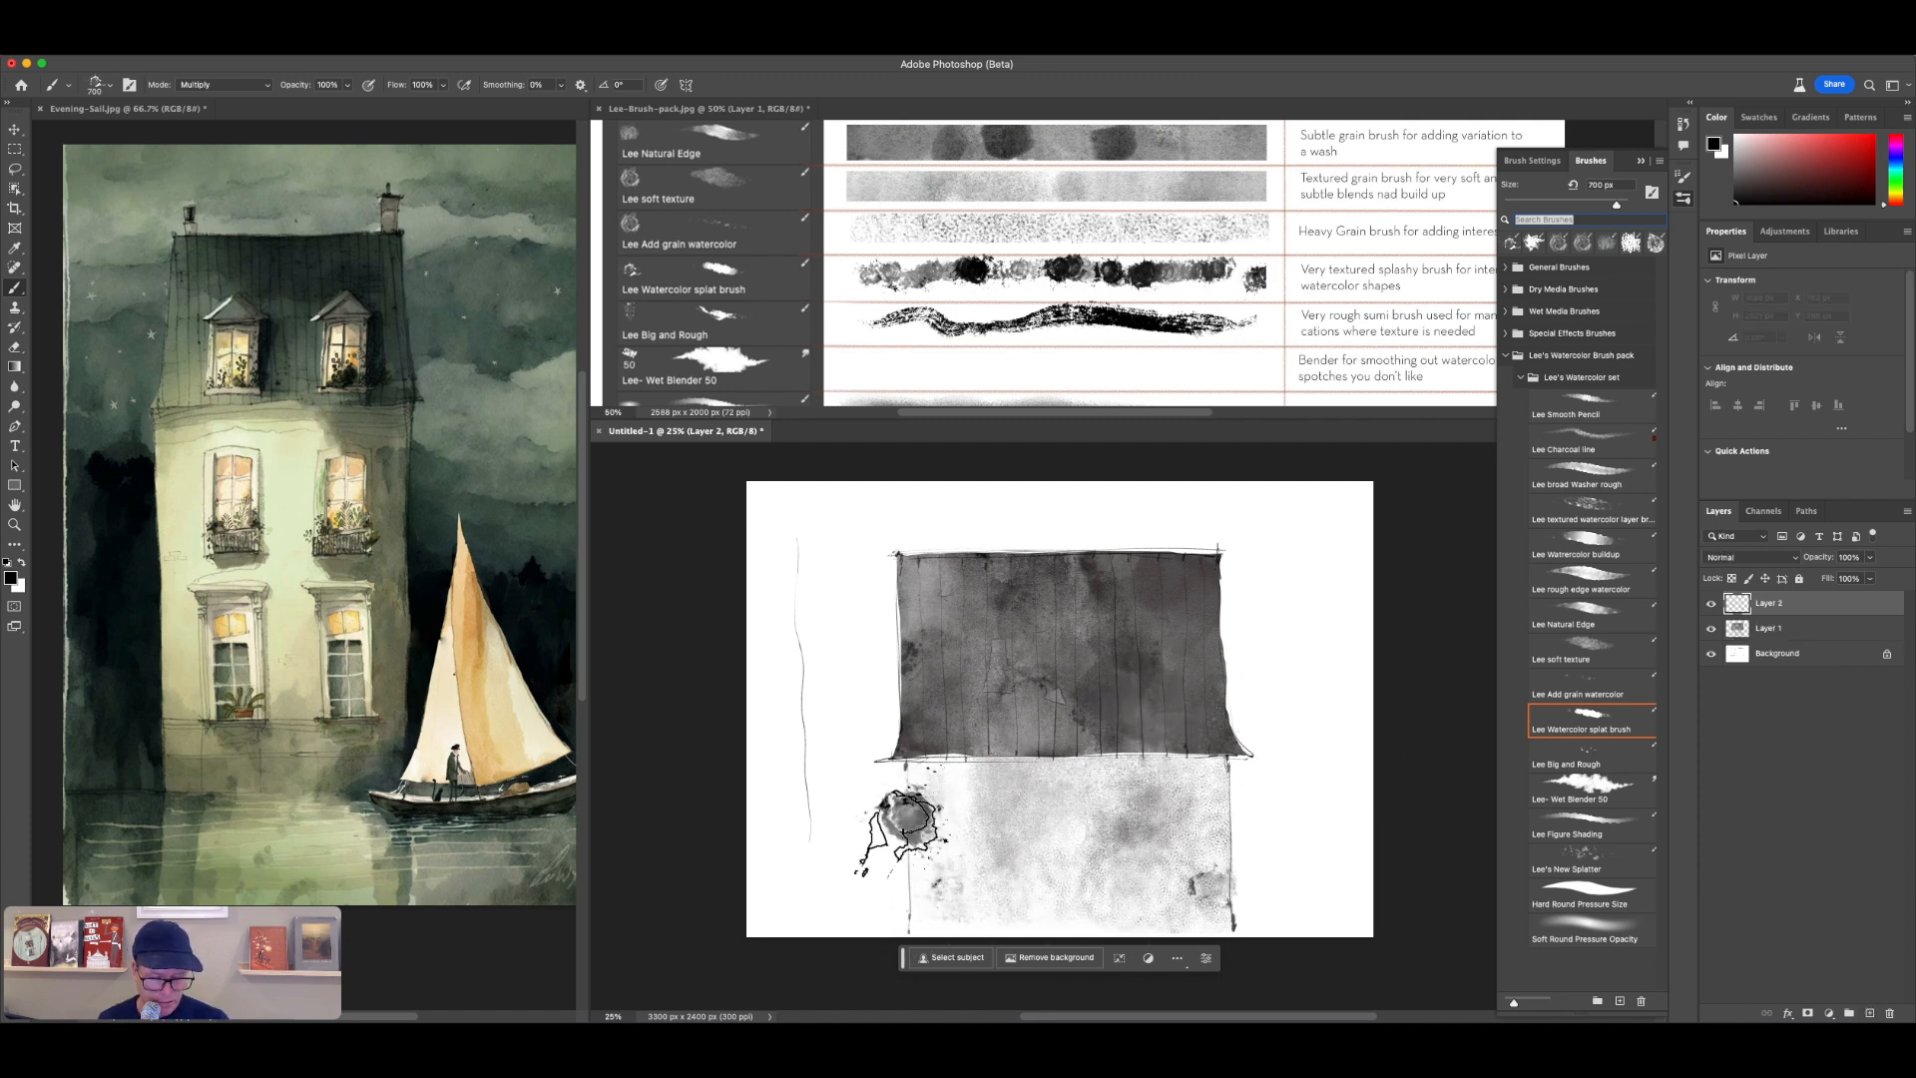
{"action": "mouse_move", "coordinate": [983, 833]}
{"action": "left_mouse_down"}
{"action": "mouse_move", "coordinate": [1035, 914]}
{"action": "mouse_move", "coordinate": [1046, 849]}
{"action": "mouse_move", "coordinate": [1109, 880]}
{"action": "left_mouse_up"}
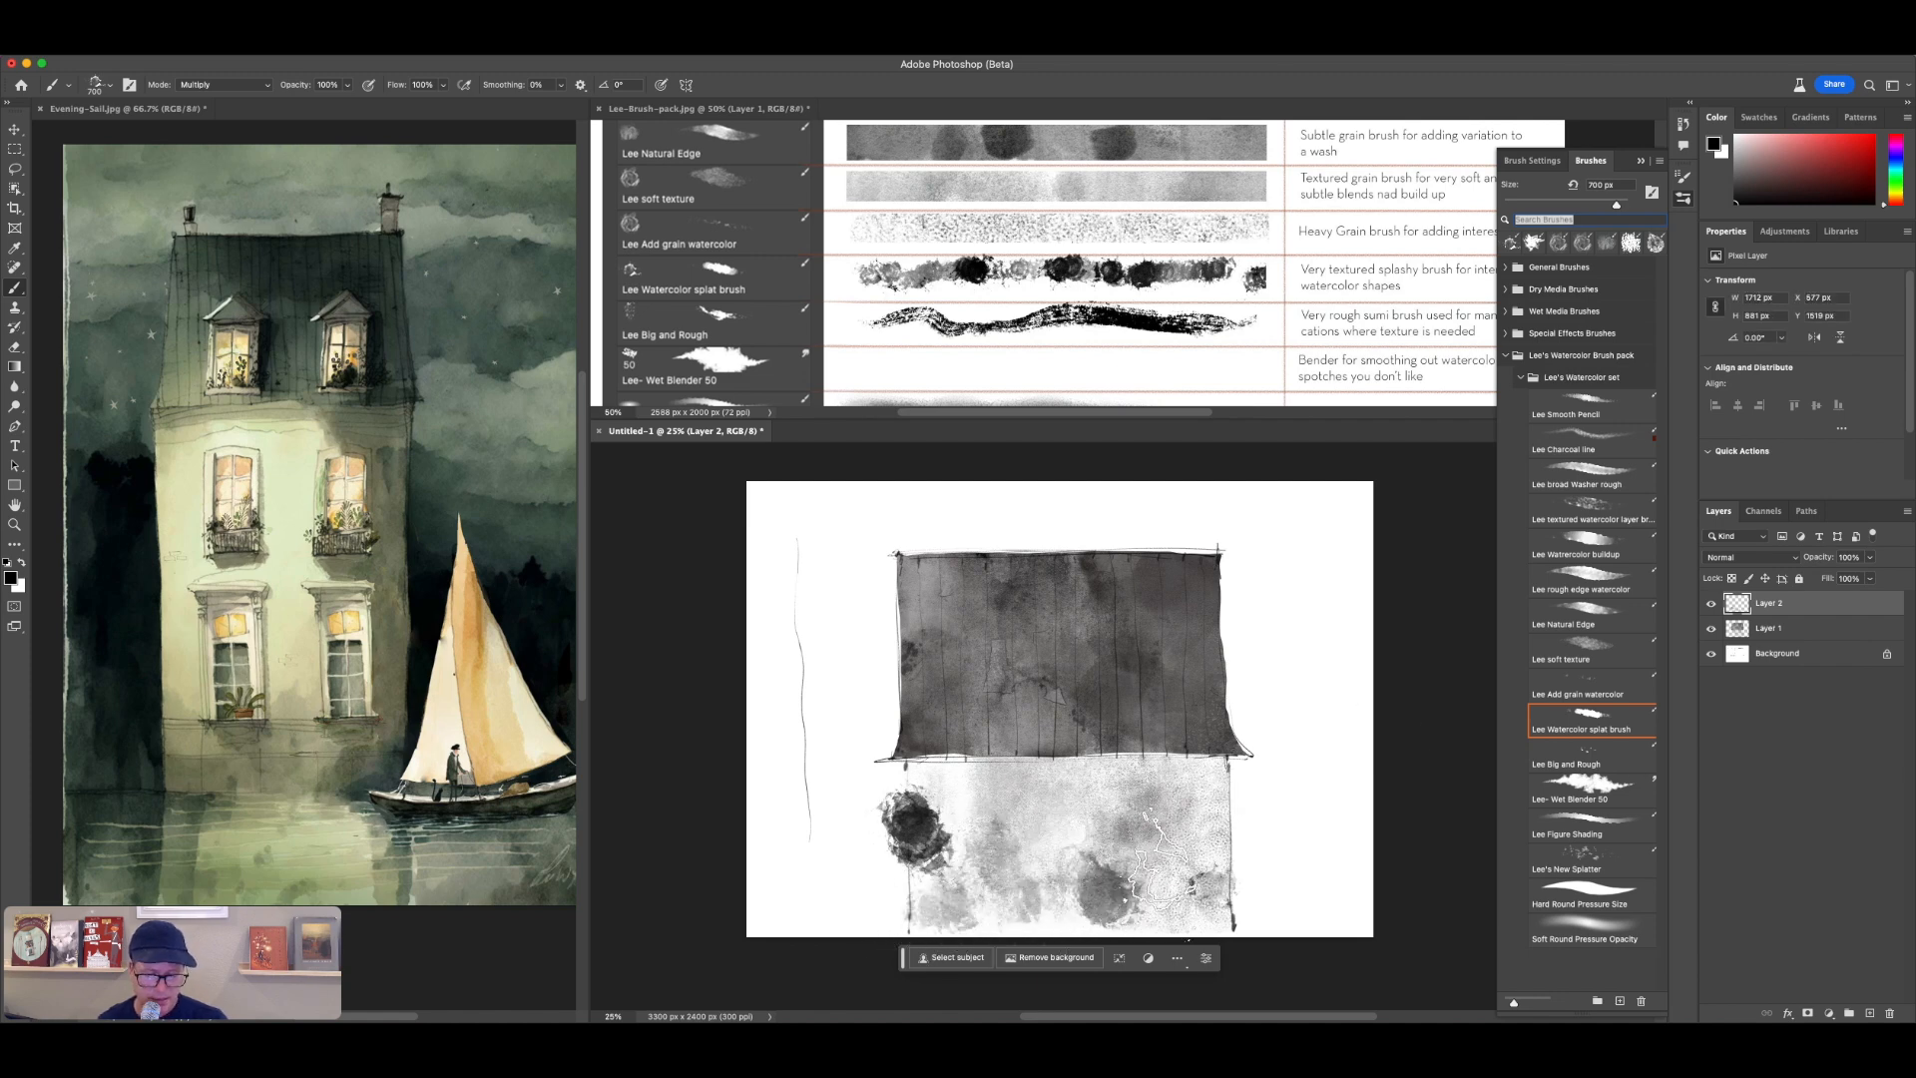
Step: Lower Layer 2's opacity to 21% and erase the splat overhang outside the wall's left edge
{"action": "left_click", "coordinate": [1870, 557]}
{"action": "left_click_drag", "start_coordinate": [1870, 577], "coordinate": [1825, 584]}
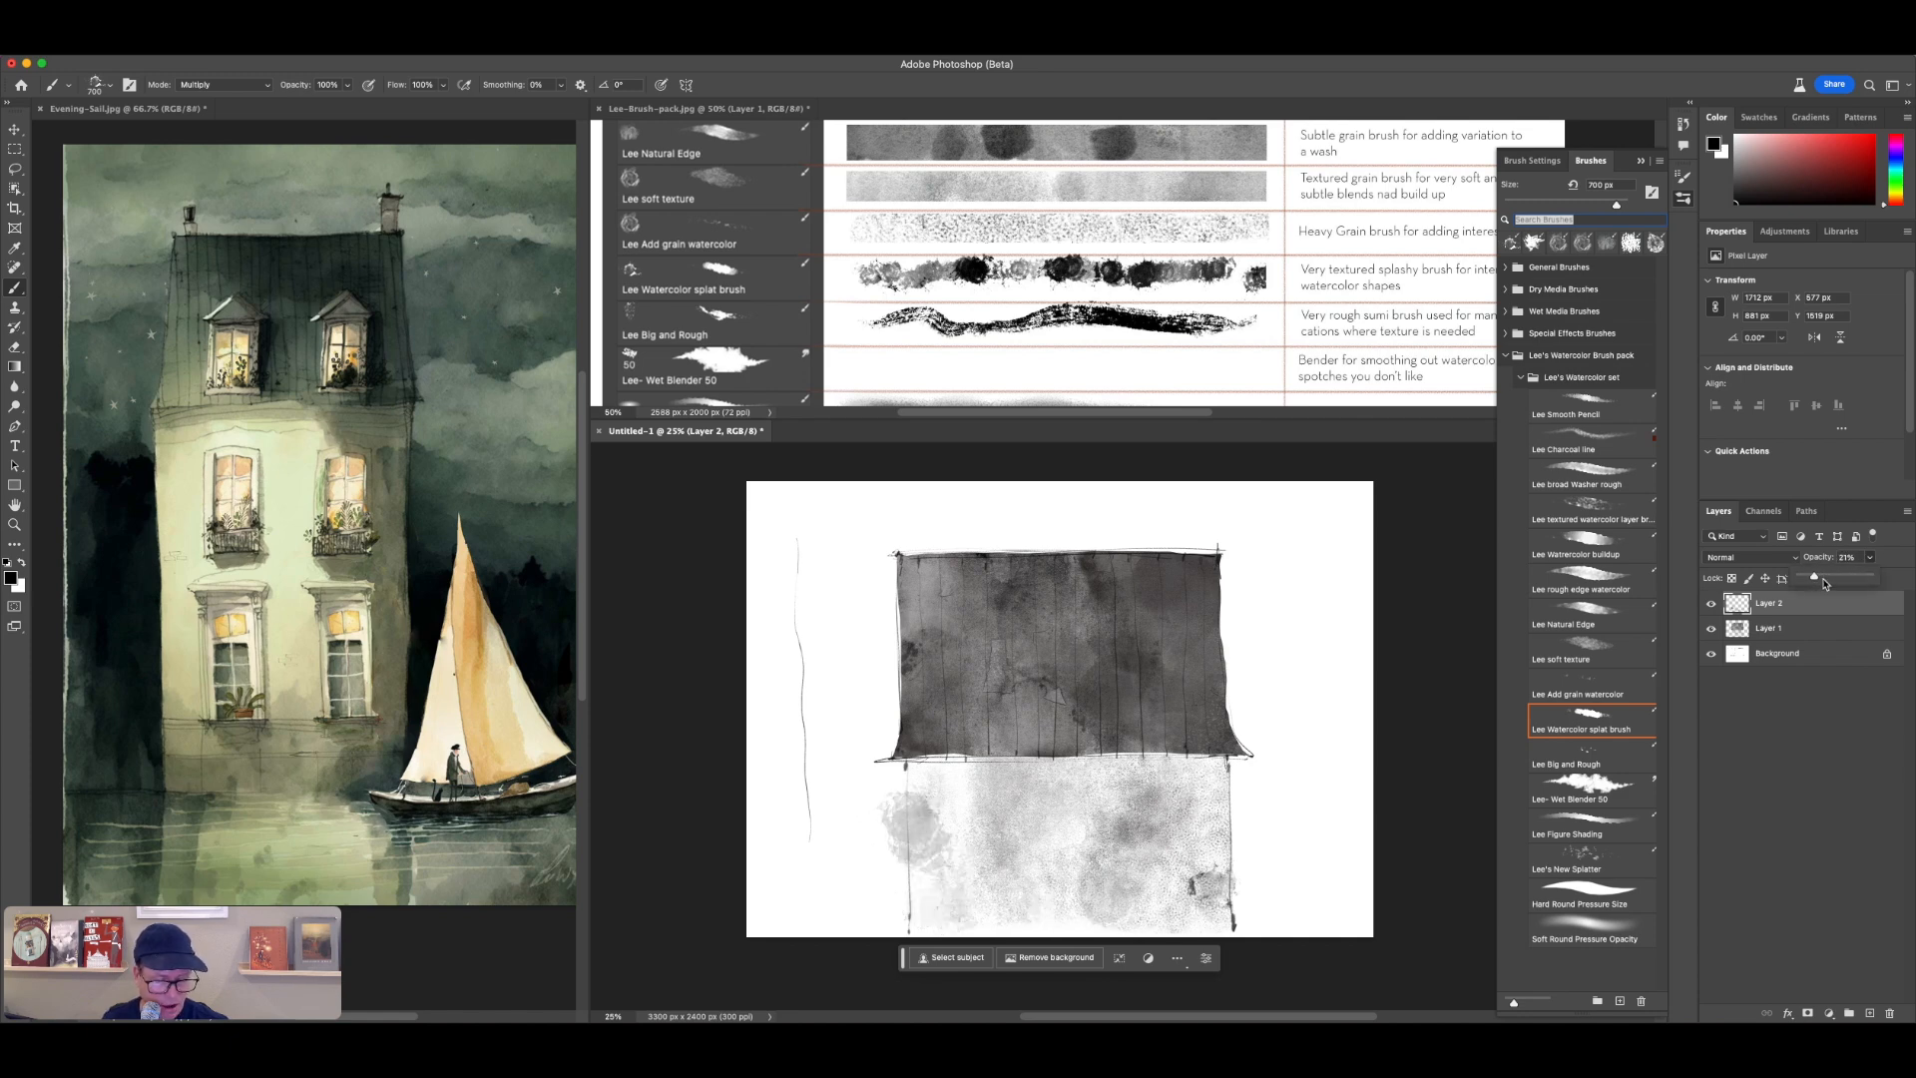
{"action": "left_click_drag", "start_coordinate": [887, 798], "coordinate": [905, 859]}
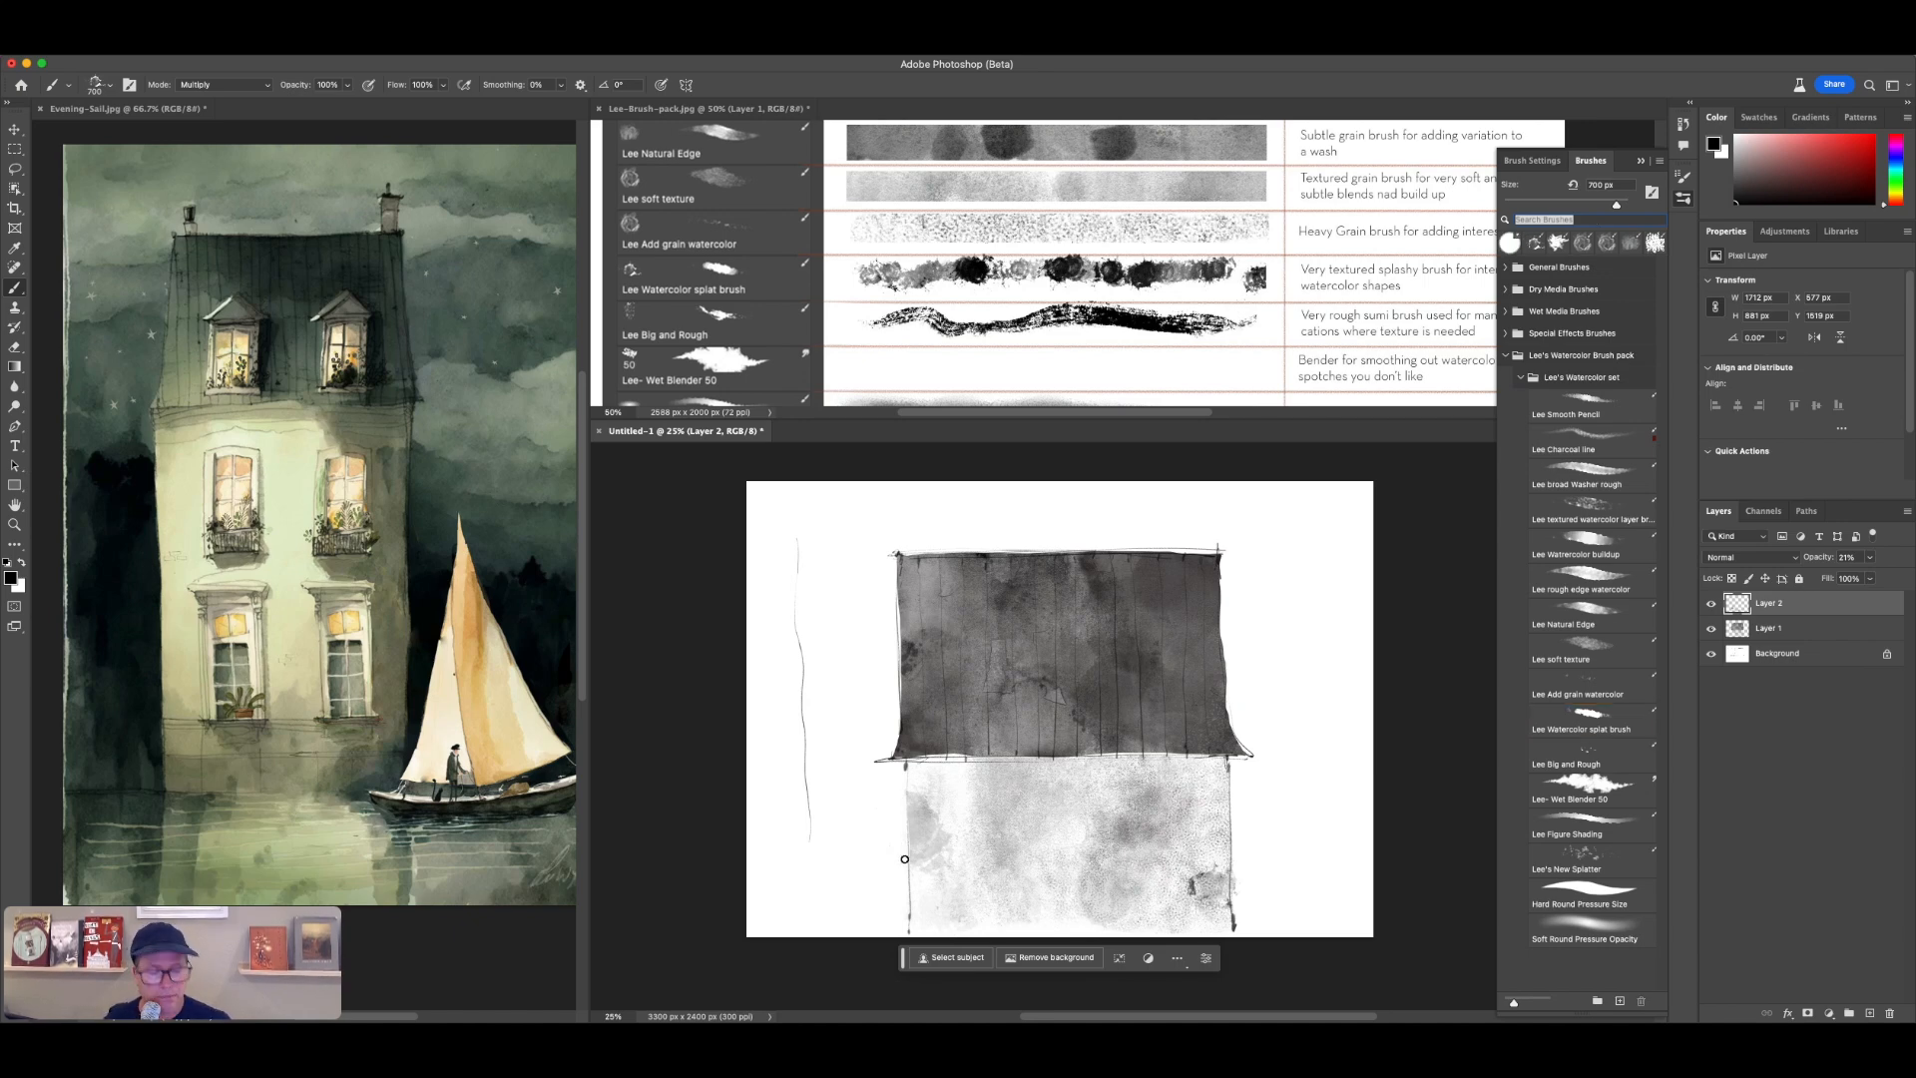
Step: Try the Lee Big and Rough brush at 700 px on the canvas right of the roof, and undo the strokes
{"action": "left_click", "coordinate": [1587, 758]}
{"action": "left_click", "coordinate": [1273, 824]}
{"action": "left_click", "coordinate": [1287, 848]}
{"action": "mouse_move", "coordinate": [1298, 609]}
{"action": "left_mouse_down"}
{"action": "mouse_move", "coordinate": [1291, 820]}
{"action": "mouse_move", "coordinate": [1309, 698]}
{"action": "mouse_move", "coordinate": [1316, 851]}
{"action": "left_mouse_up"}
{"action": "key", "text": "ctrl+z"}
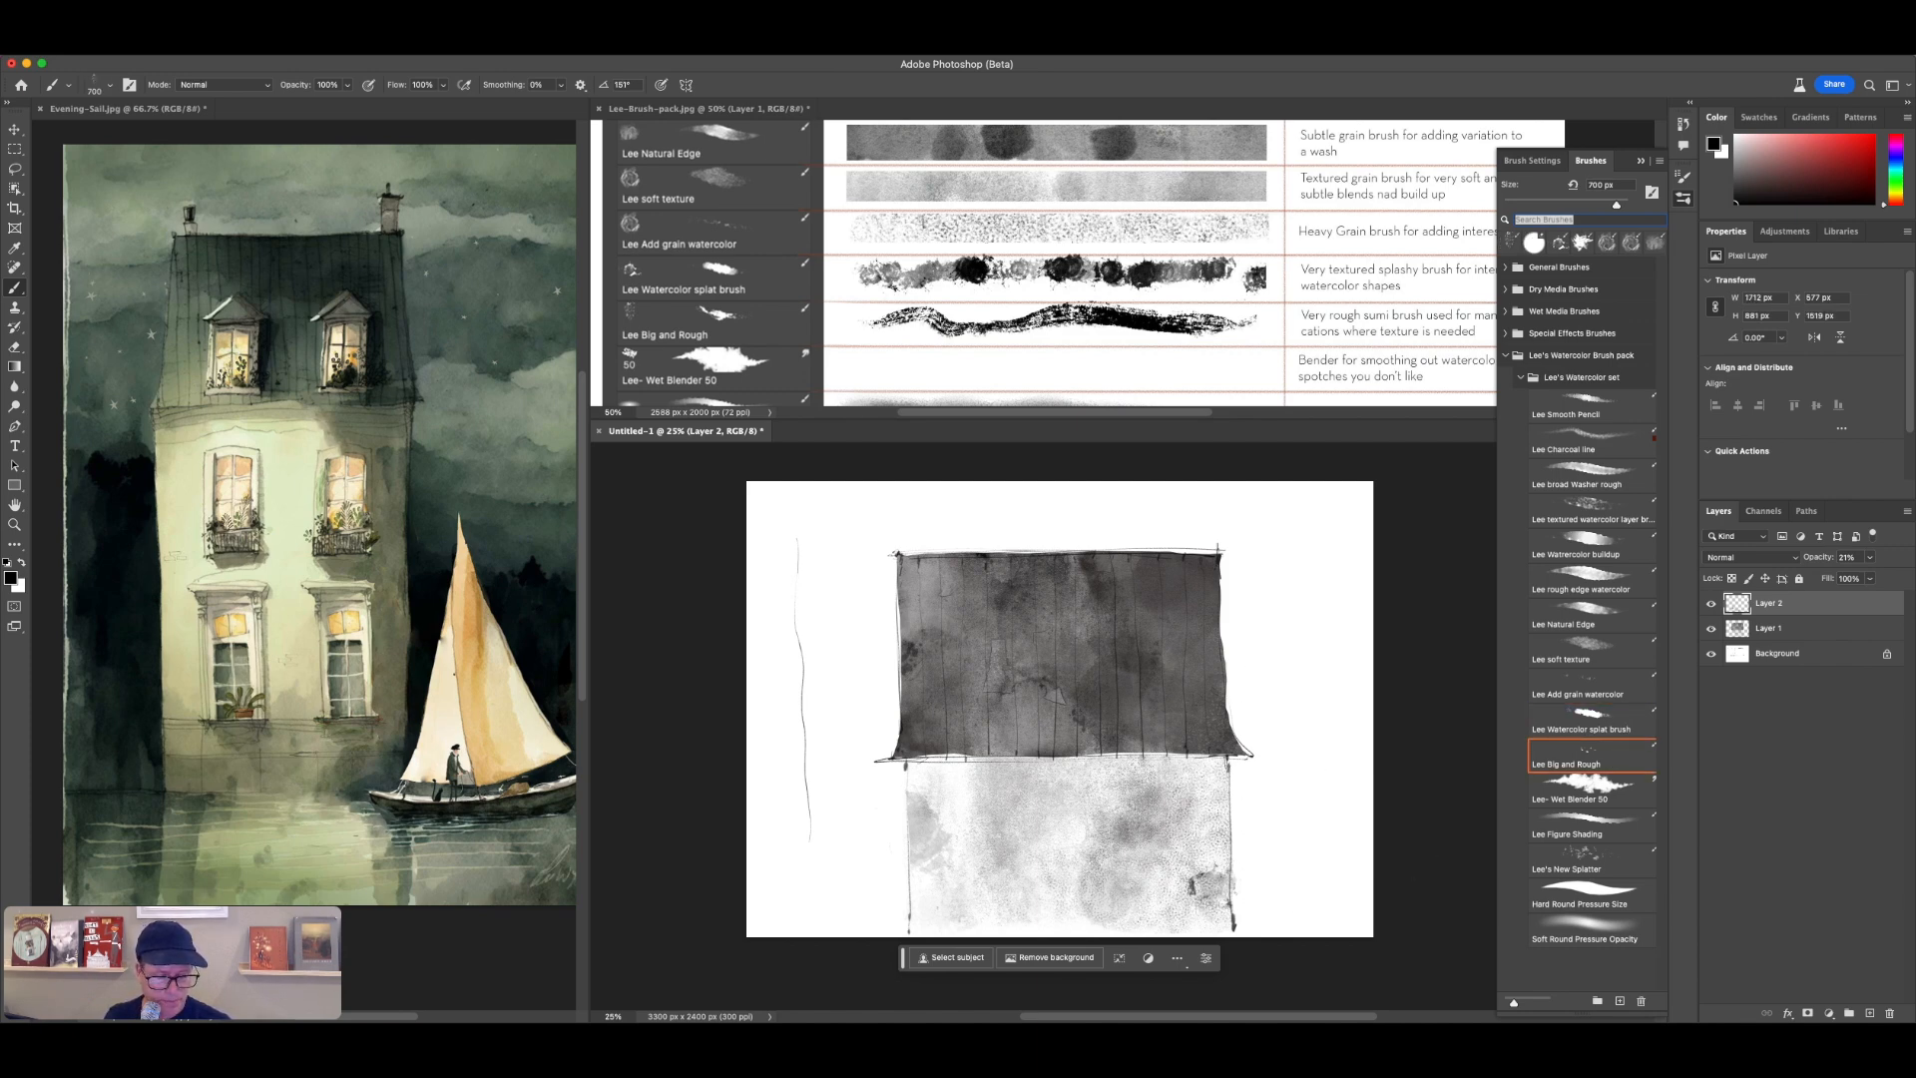
{"action": "key", "text": "ctrl+z"}
{"action": "mouse_move", "coordinate": [1295, 744]}
{"action": "left_mouse_down"}
{"action": "mouse_move", "coordinate": [1284, 623]}
{"action": "mouse_move", "coordinate": [1265, 784]}
{"action": "left_mouse_up"}
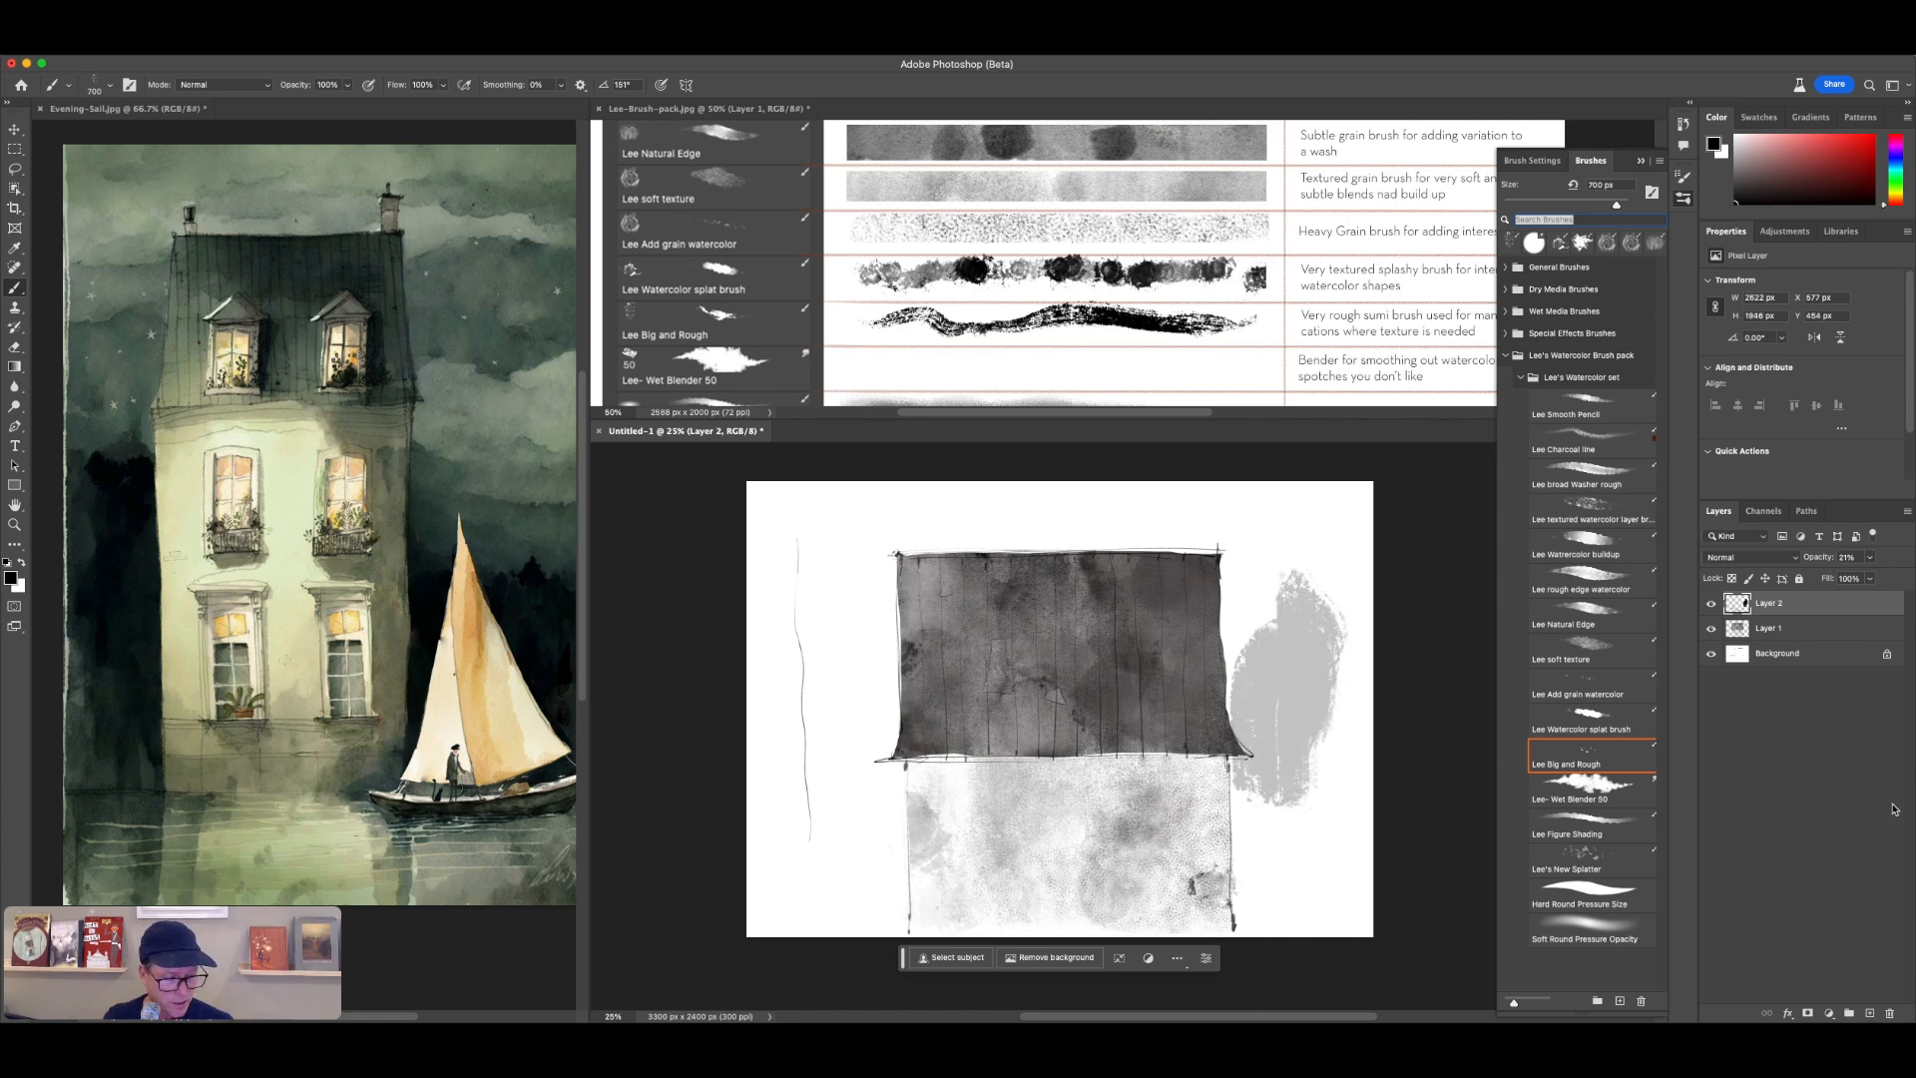
{"action": "key", "text": "ctrl+z"}
Step: Add another new layer, try large Lee Big and Rough strokes beside the roof and across the wall, and undo them
{"action": "left_click", "coordinate": [1871, 1013]}
{"action": "mouse_move", "coordinate": [1297, 599]}
{"action": "left_mouse_down"}
{"action": "mouse_move", "coordinate": [1297, 828]}
{"action": "mouse_move", "coordinate": [1028, 833]}
{"action": "left_mouse_up"}
{"action": "mouse_move", "coordinate": [1237, 838]}
{"action": "left_mouse_down"}
{"action": "mouse_move", "coordinate": [817, 890]}
{"action": "mouse_move", "coordinate": [774, 953]}
{"action": "left_mouse_up"}
{"action": "key", "text": "ctrl+z"}
{"action": "key", "text": "ctrl+z"}
{"action": "mouse_move", "coordinate": [946, 833]}
{"action": "left_mouse_down"}
{"action": "mouse_move", "coordinate": [1327, 743]}
{"action": "mouse_move", "coordinate": [1337, 903]}
{"action": "left_mouse_up"}
{"action": "key", "text": "ctrl+z"}
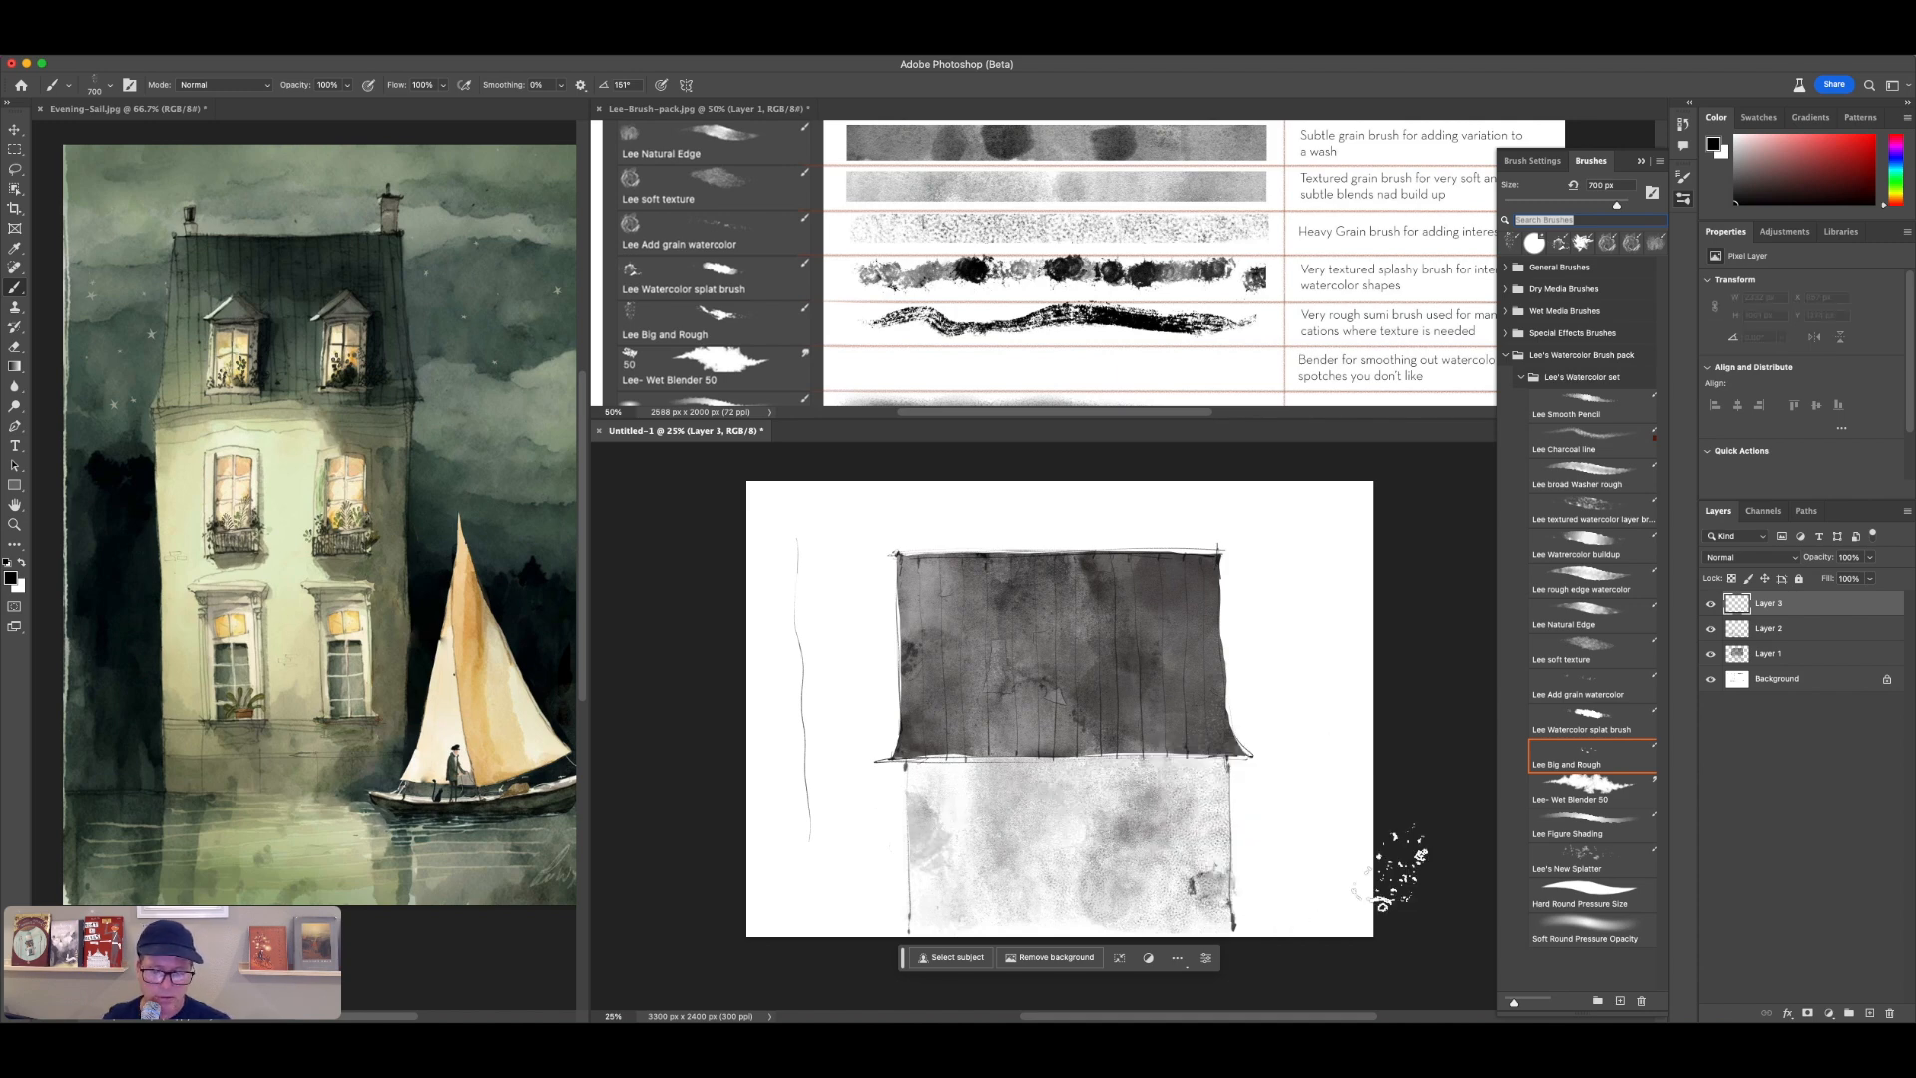
Step: Check Layer 1's contents by hiding and showing it, and add a layer mask to it
{"action": "left_click", "coordinate": [1791, 656]}
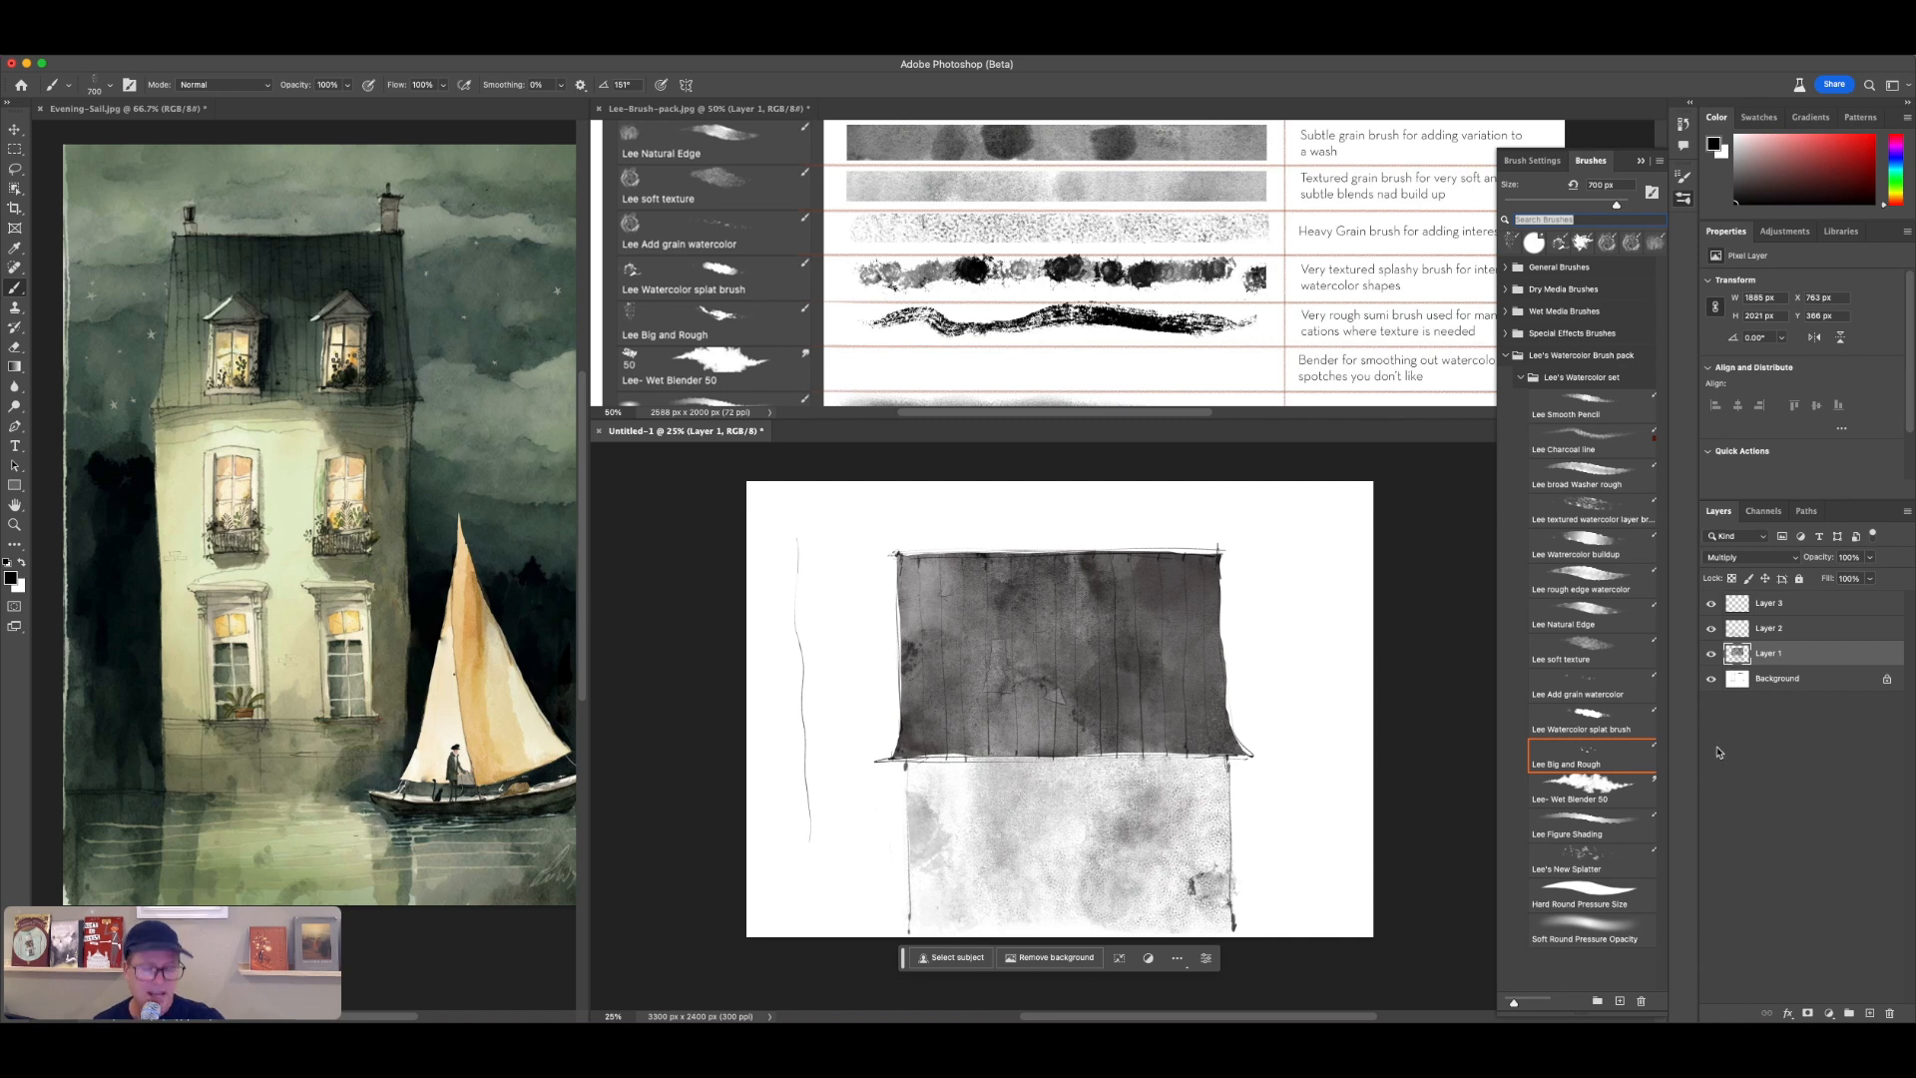
{"action": "left_click", "coordinate": [1712, 653]}
{"action": "left_click", "coordinate": [1712, 654]}
{"action": "left_click", "coordinate": [1712, 654]}
{"action": "left_click", "coordinate": [1712, 654]}
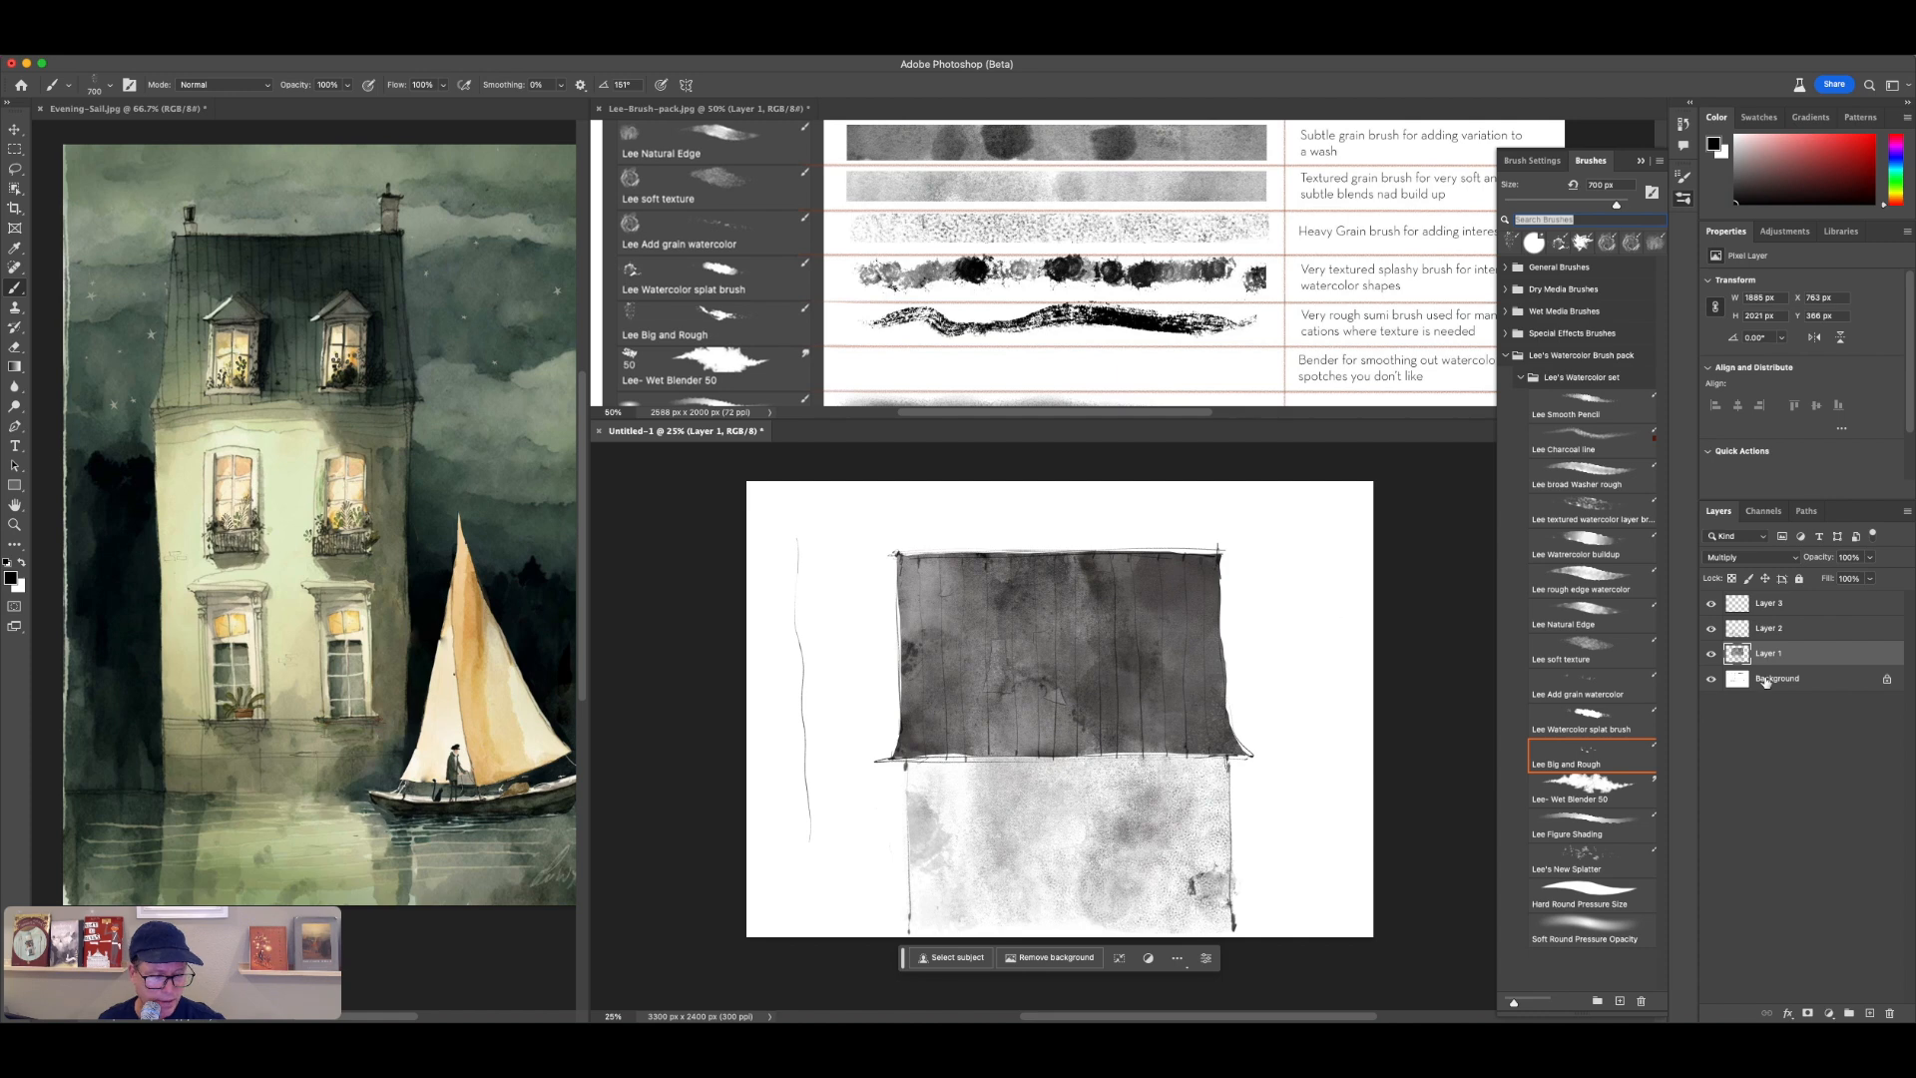
{"action": "left_click", "coordinate": [1807, 1013]}
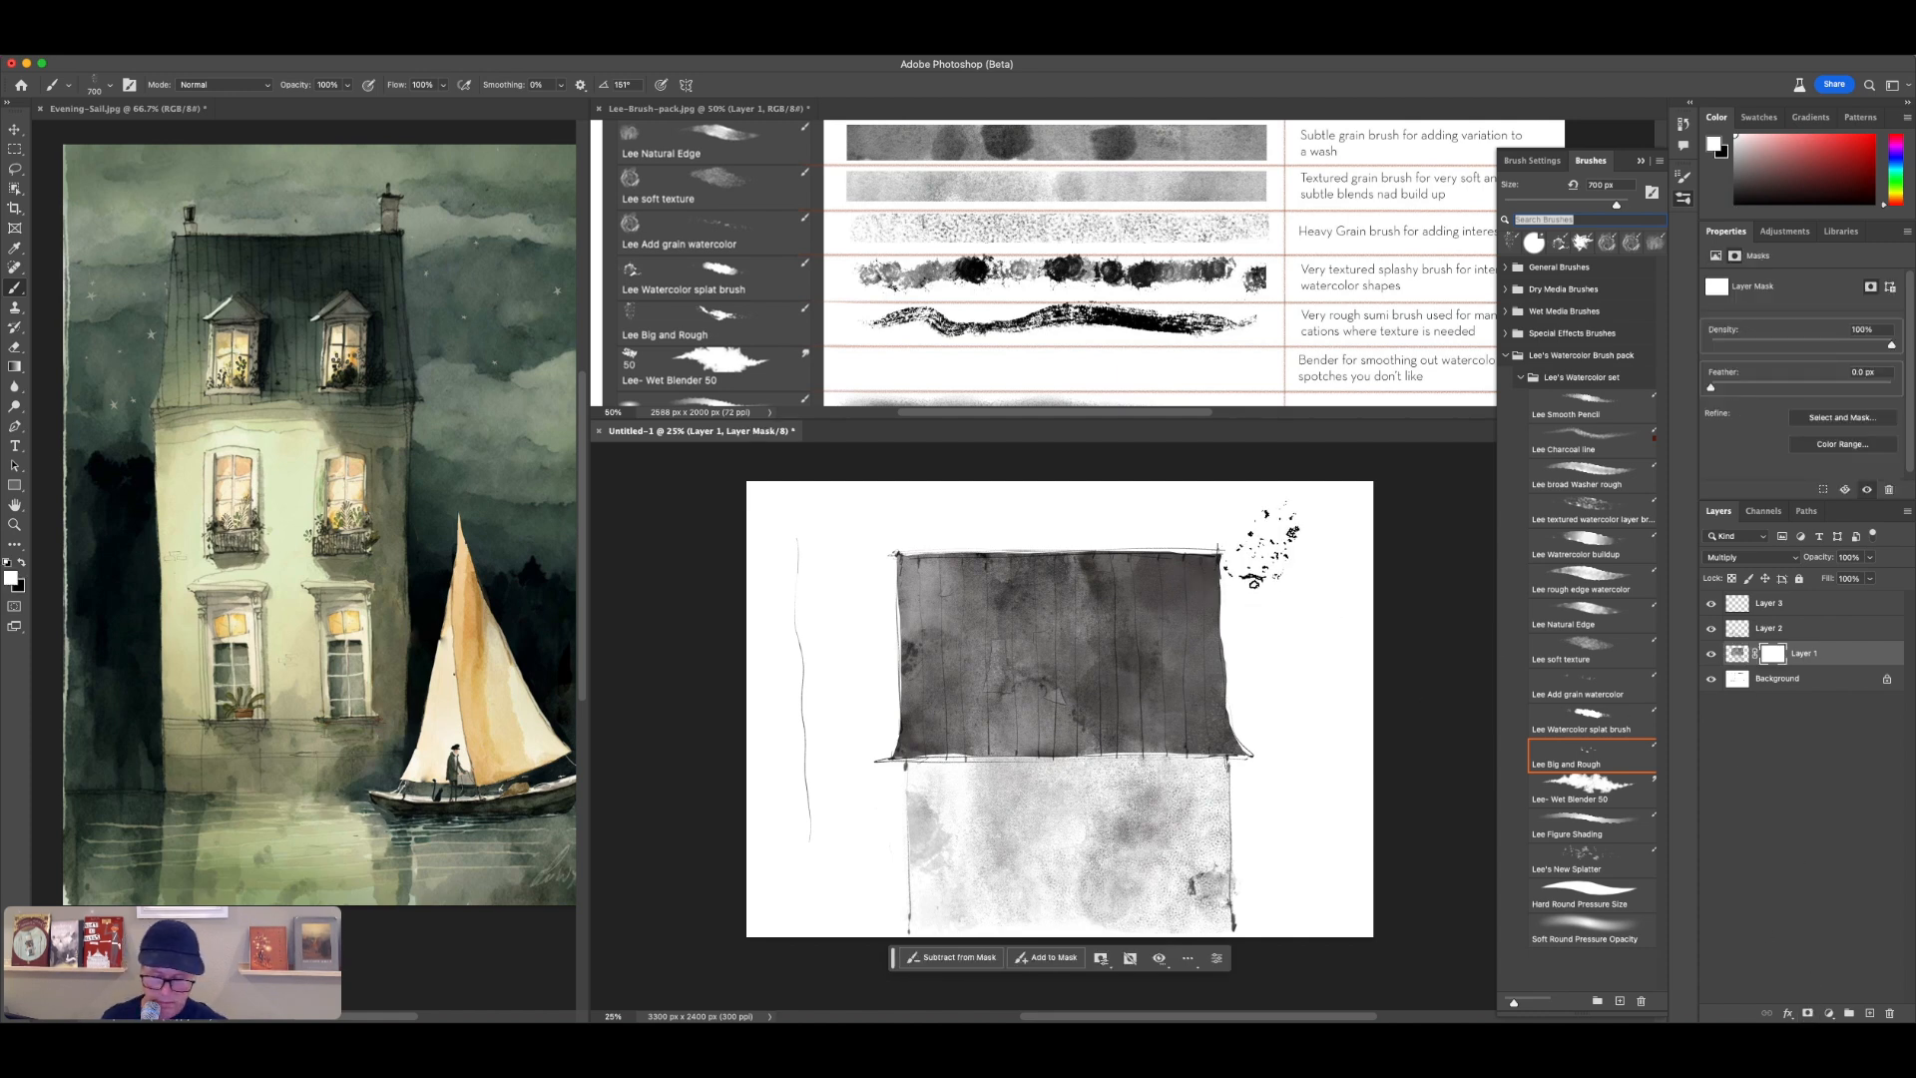
Step: Paint black on Layer 1's mask with the Lee Big and Rough brush at 400 px to roughen the roof's top and side edges
{"action": "key", "text": "x"}
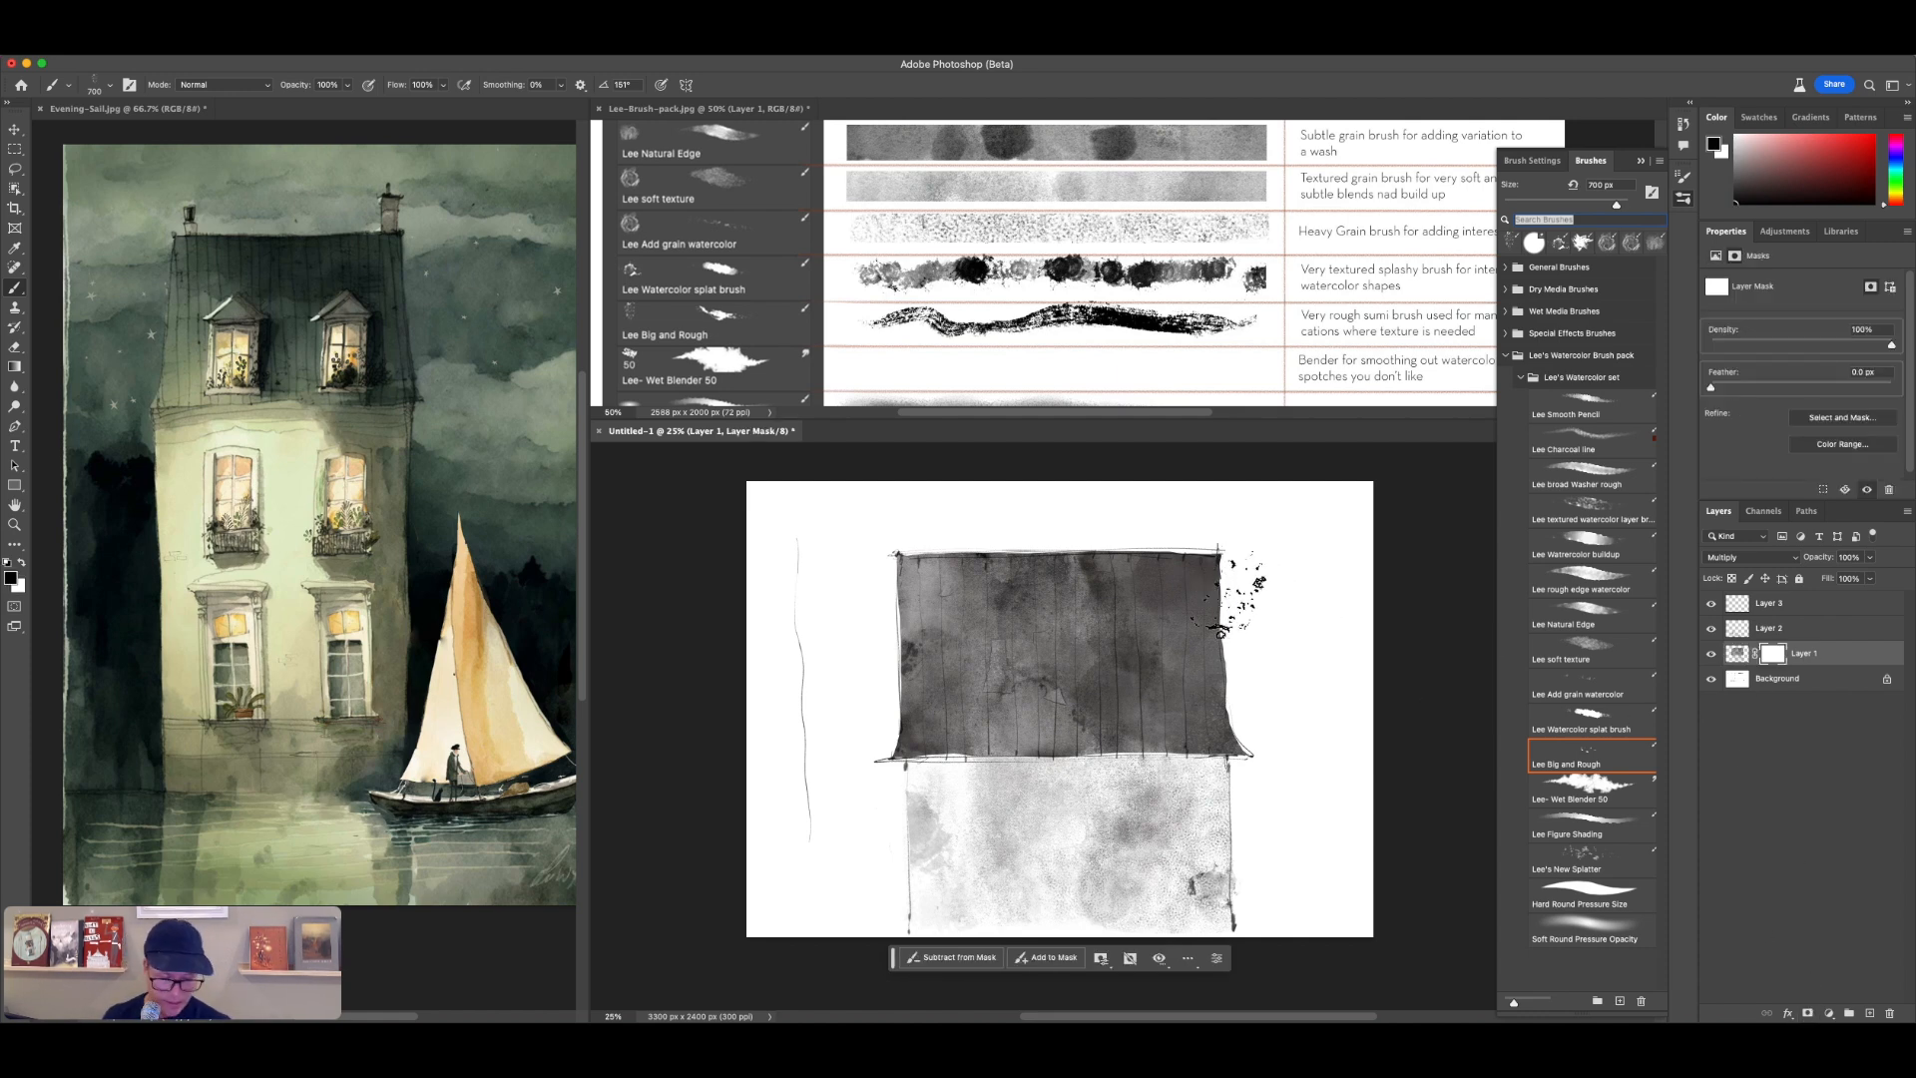
{"action": "key", "text": "bracketleft"}
{"action": "key", "text": "bracketleft"}
{"action": "key", "text": "bracketleft"}
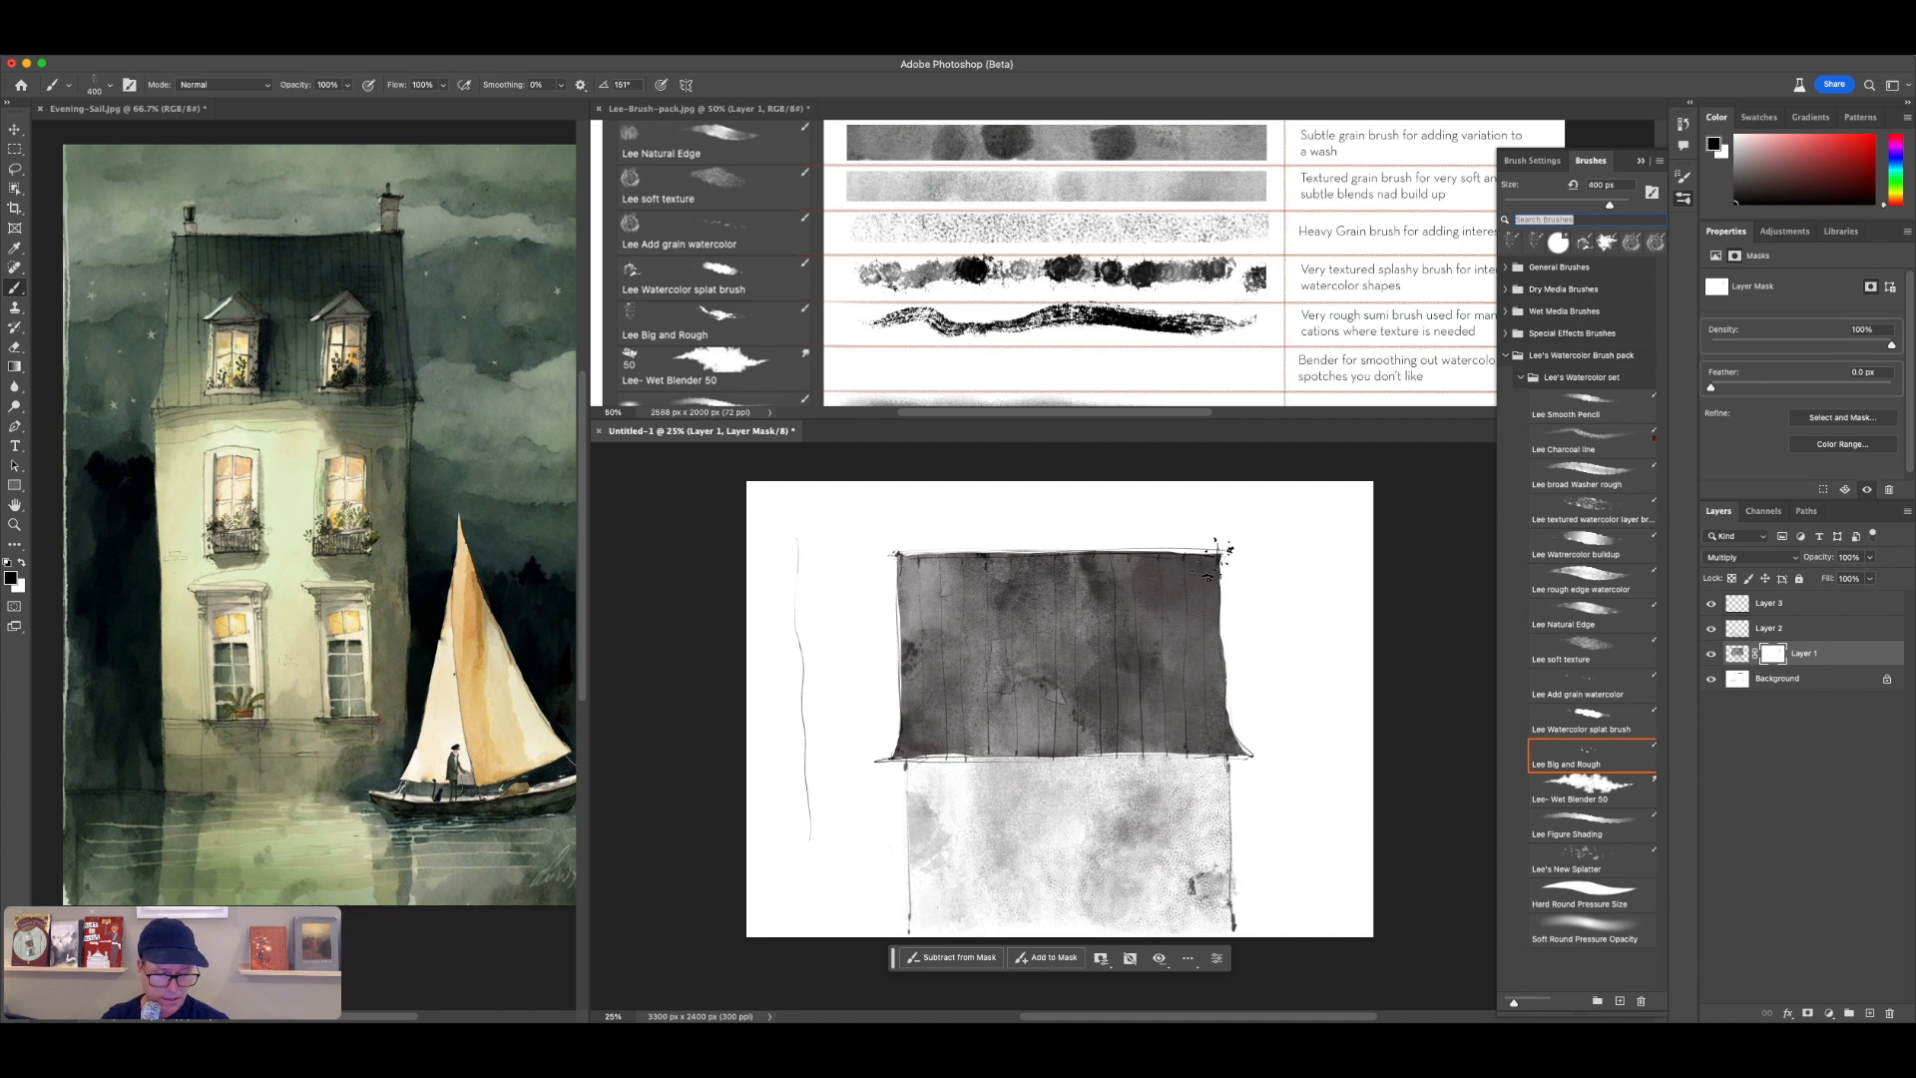
{"action": "left_click_drag", "start_coordinate": [1207, 558], "coordinate": [897, 557]}
{"action": "mouse_move", "coordinate": [1109, 594]}
{"action": "left_mouse_down"}
{"action": "mouse_move", "coordinate": [865, 585]}
{"action": "mouse_move", "coordinate": [903, 753]}
{"action": "left_mouse_up"}
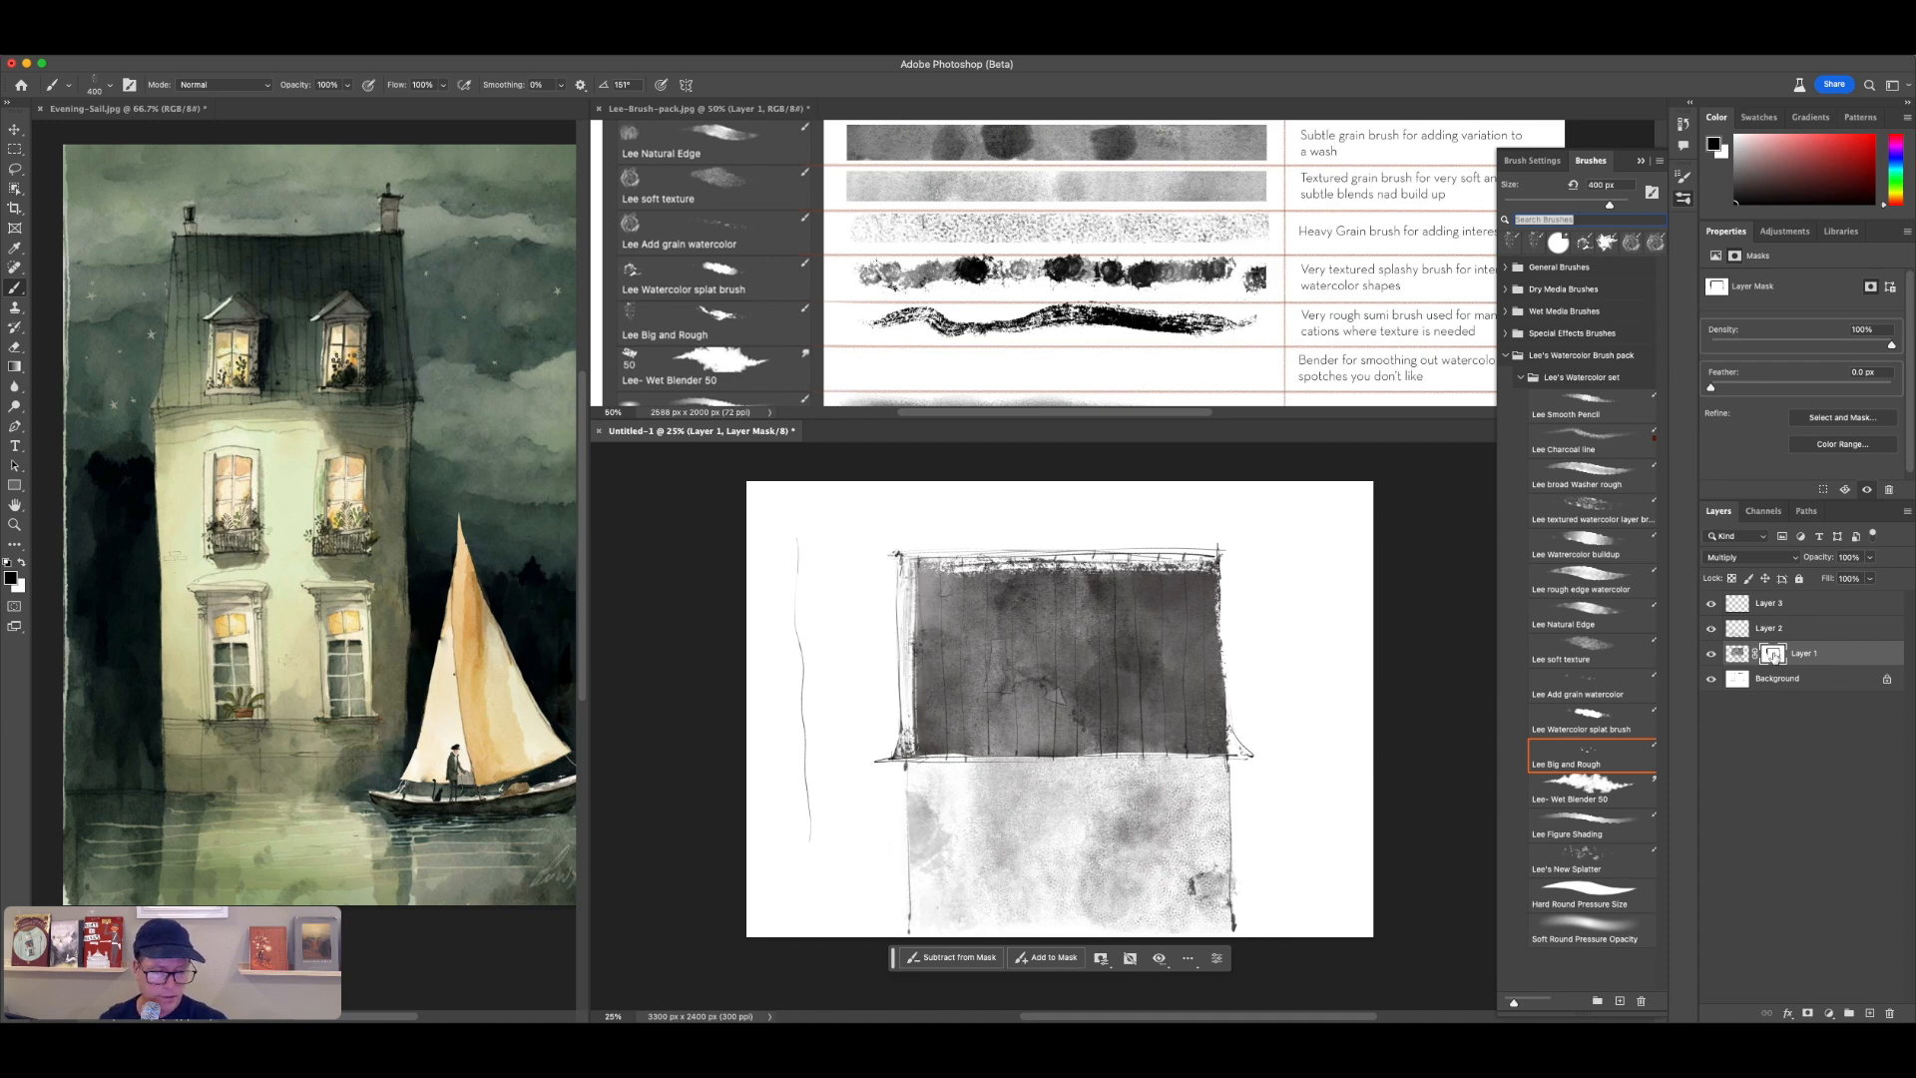
Step: Load Layer 1's mask as a selection, deselect it, and disable the mask to compare the roof without the rough edges
{"action": "left_click", "coordinate": [1774, 659], "text": "super"}
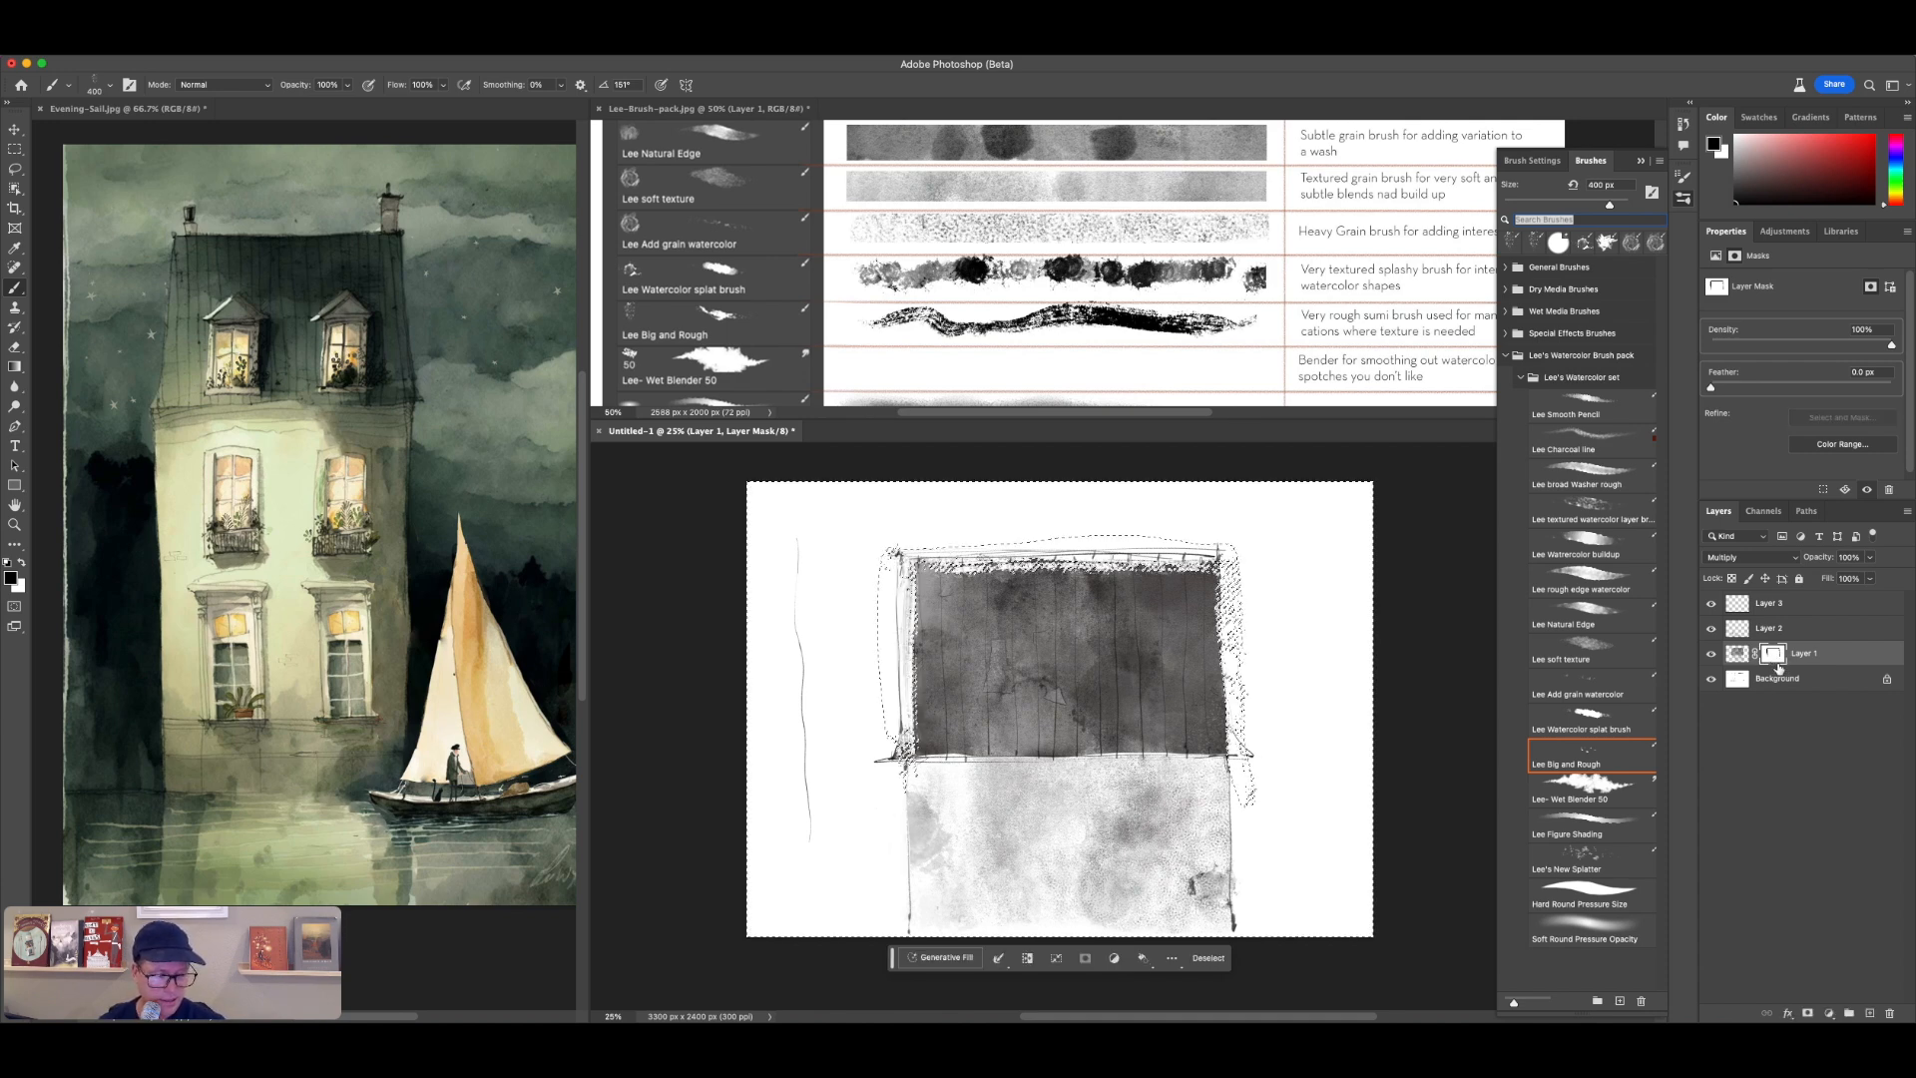
{"action": "key", "text": "super+d"}
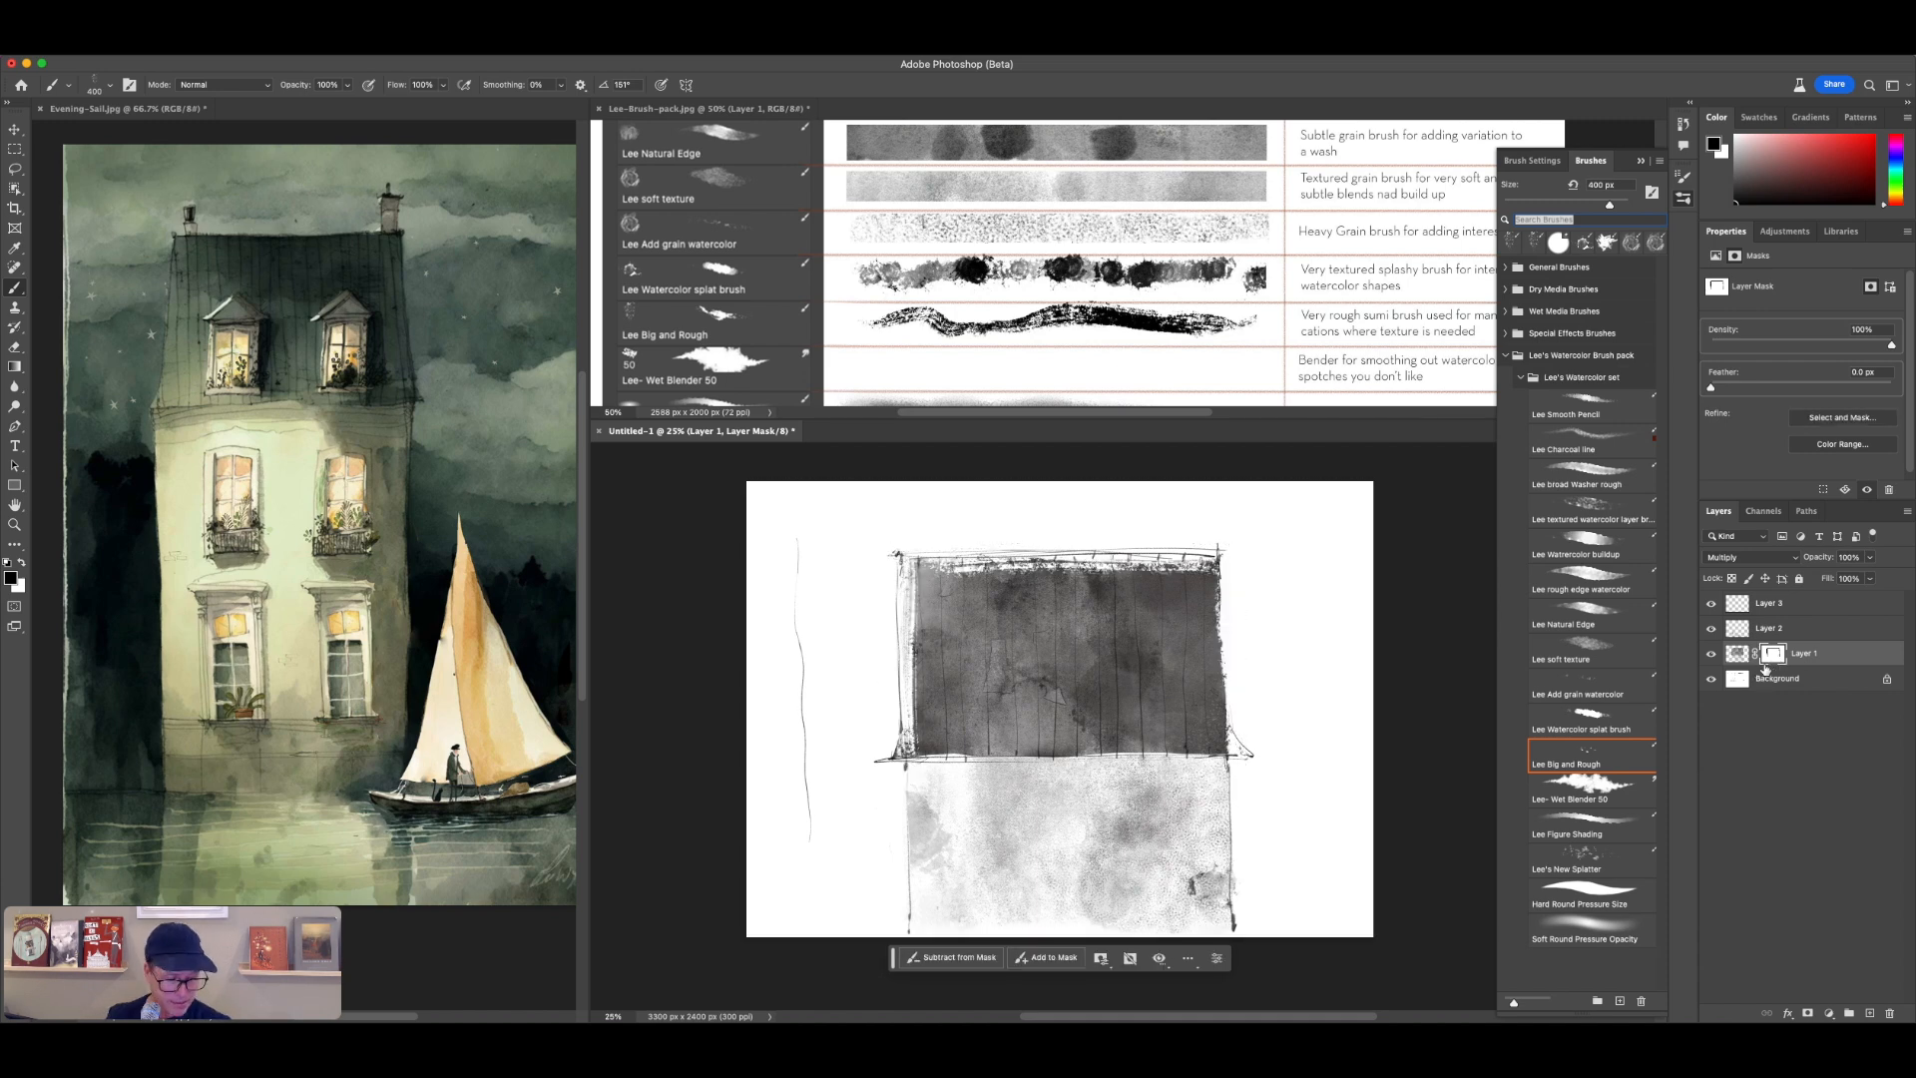
{"action": "left_click", "coordinate": [1774, 655], "text": "shift"}
{"action": "left_click", "coordinate": [1774, 658], "text": "shift"}
{"action": "left_click", "coordinate": [1778, 662], "text": "shift"}
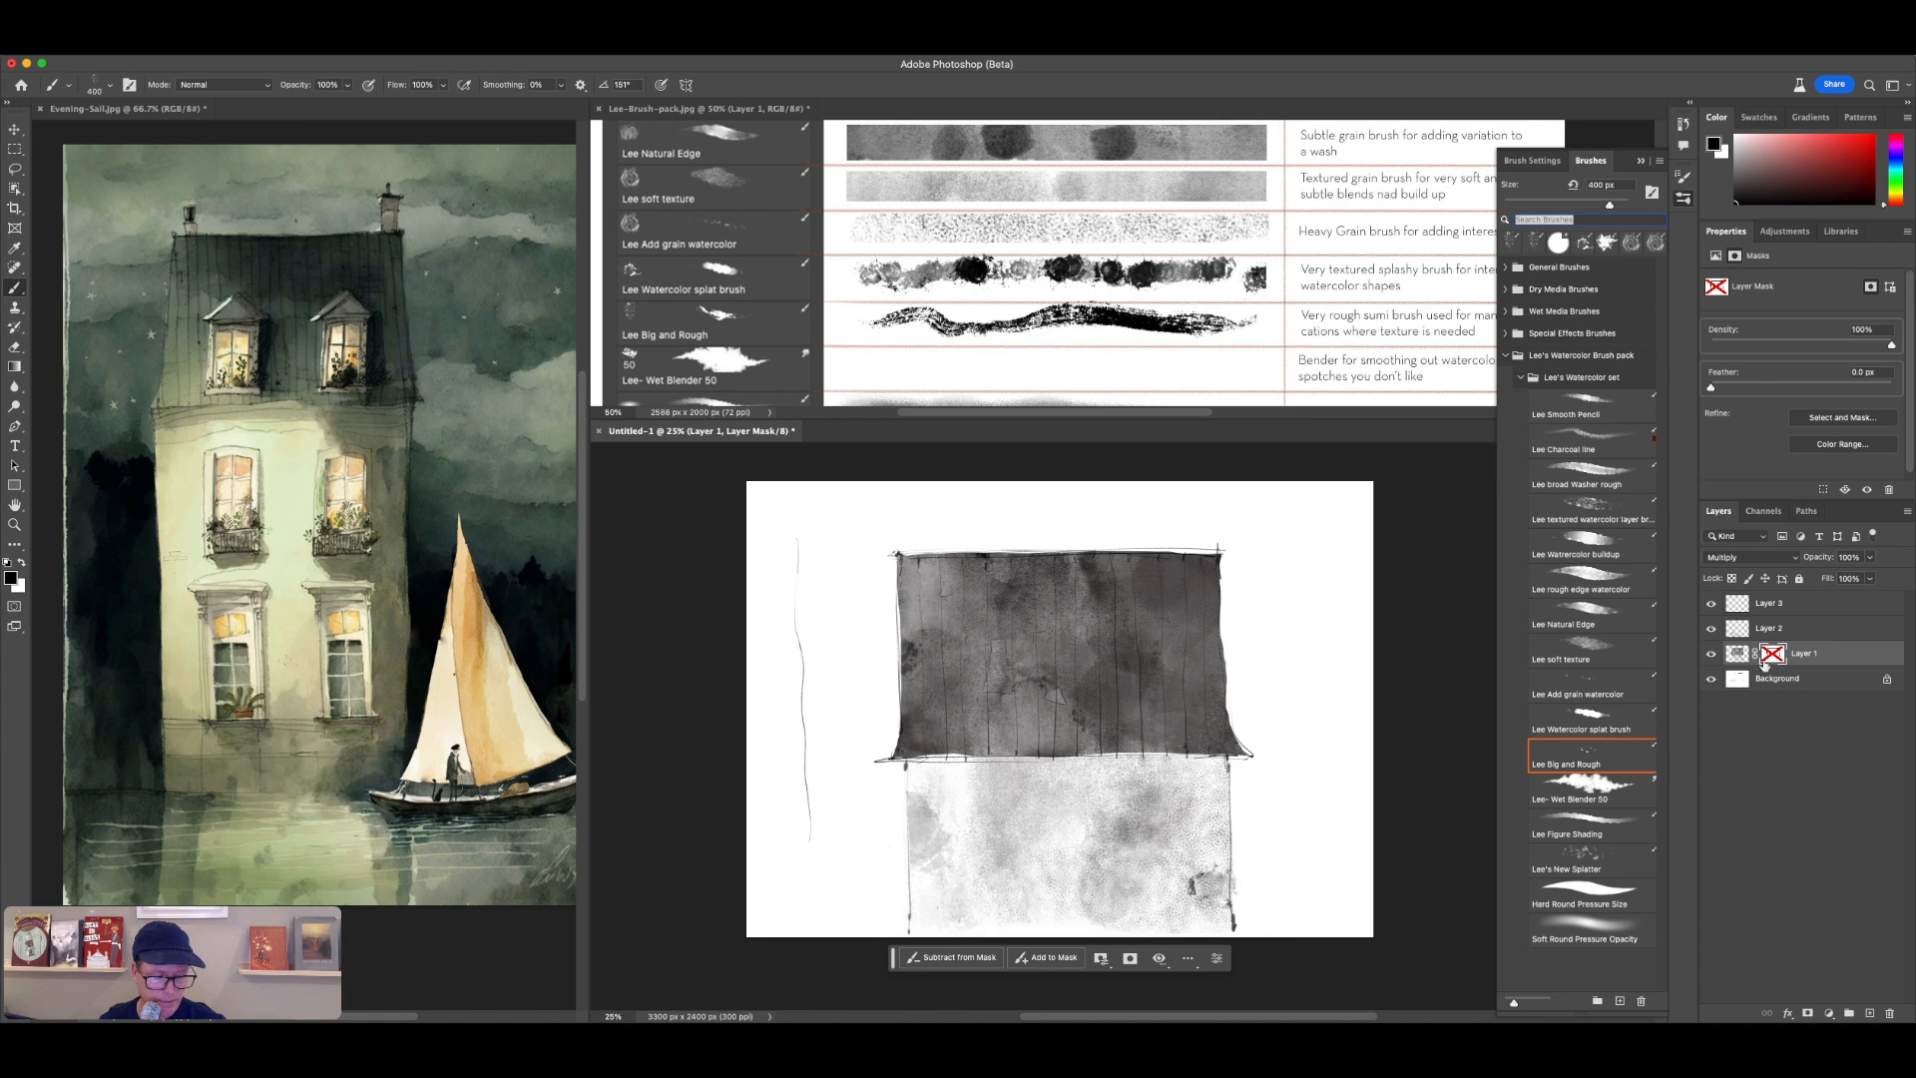
Step: Try smudging the roof wash on Layer 1's pixels with the Lee- Wet Blender 50 brush, and undo the last stroke
{"action": "left_click", "coordinate": [1609, 789]}
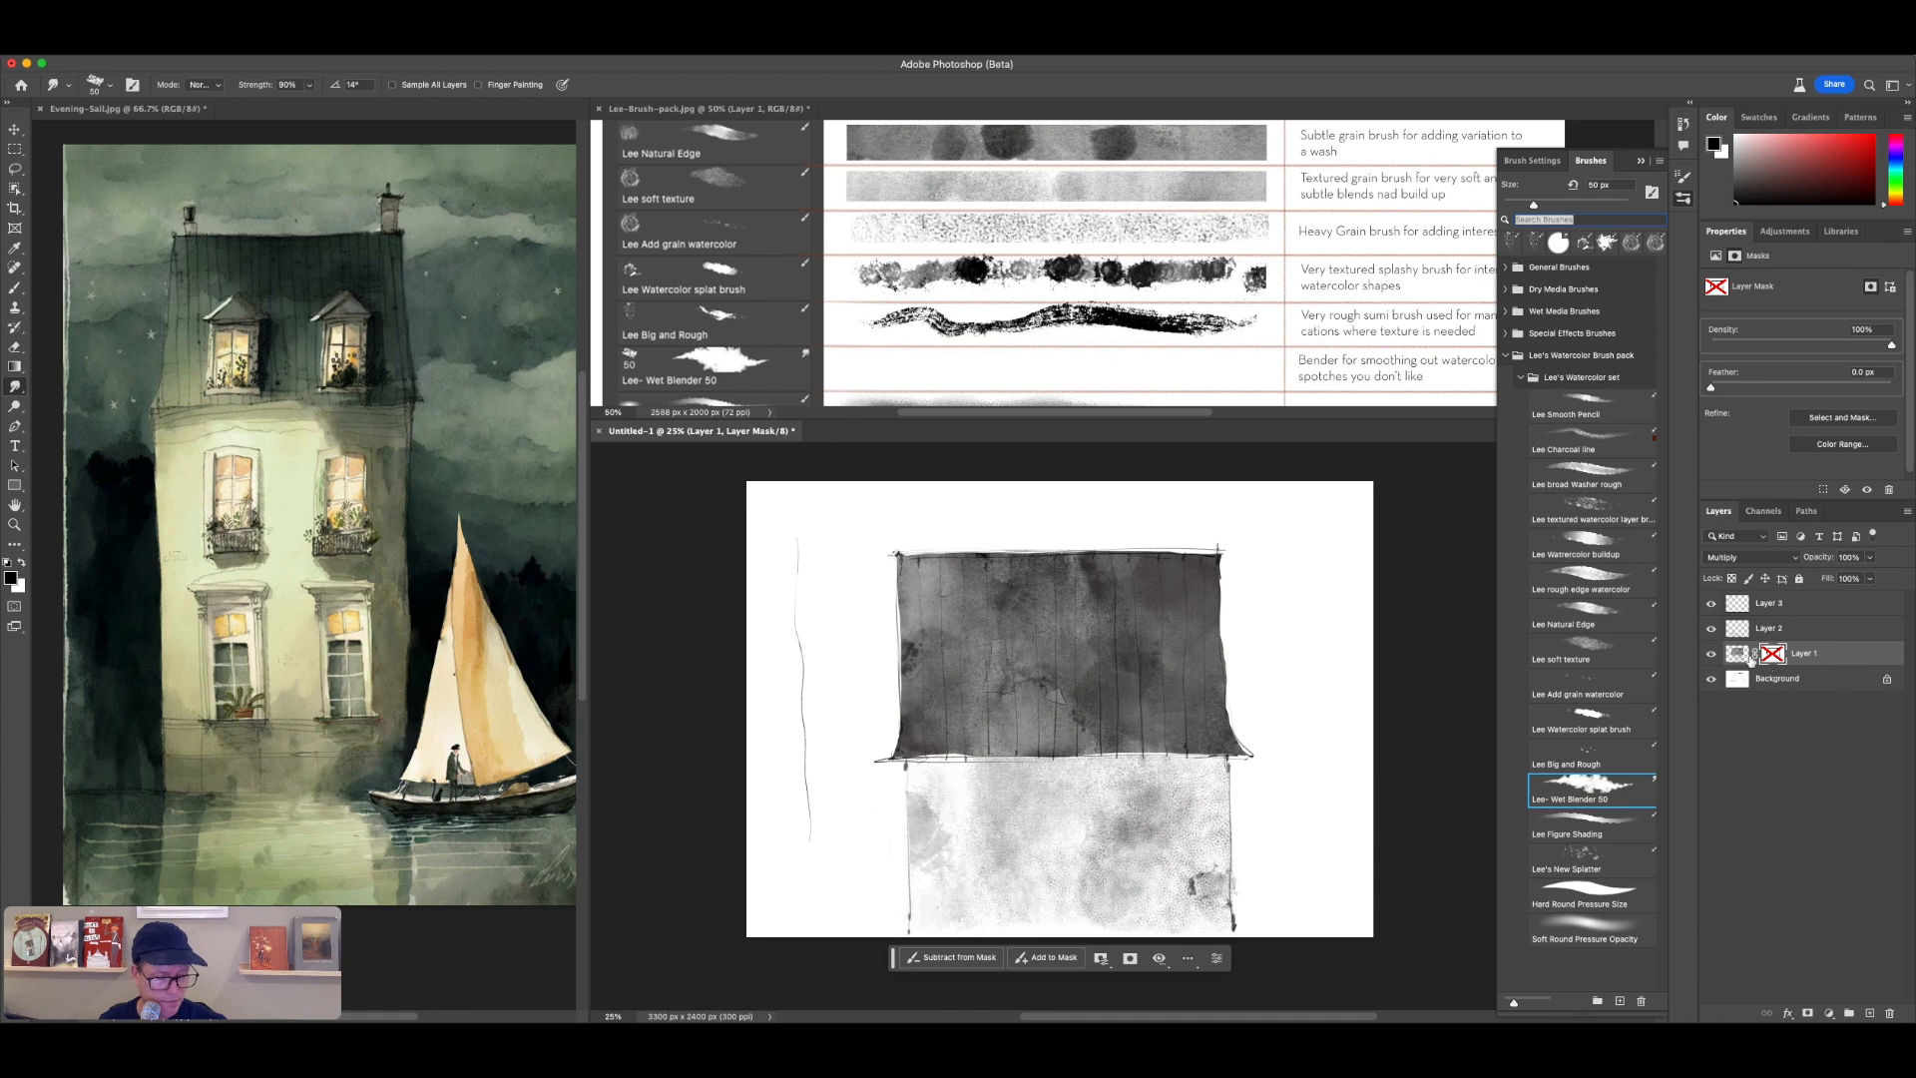
{"action": "left_click", "coordinate": [1742, 655]}
{"action": "left_click_drag", "start_coordinate": [915, 650], "coordinate": [950, 606]}
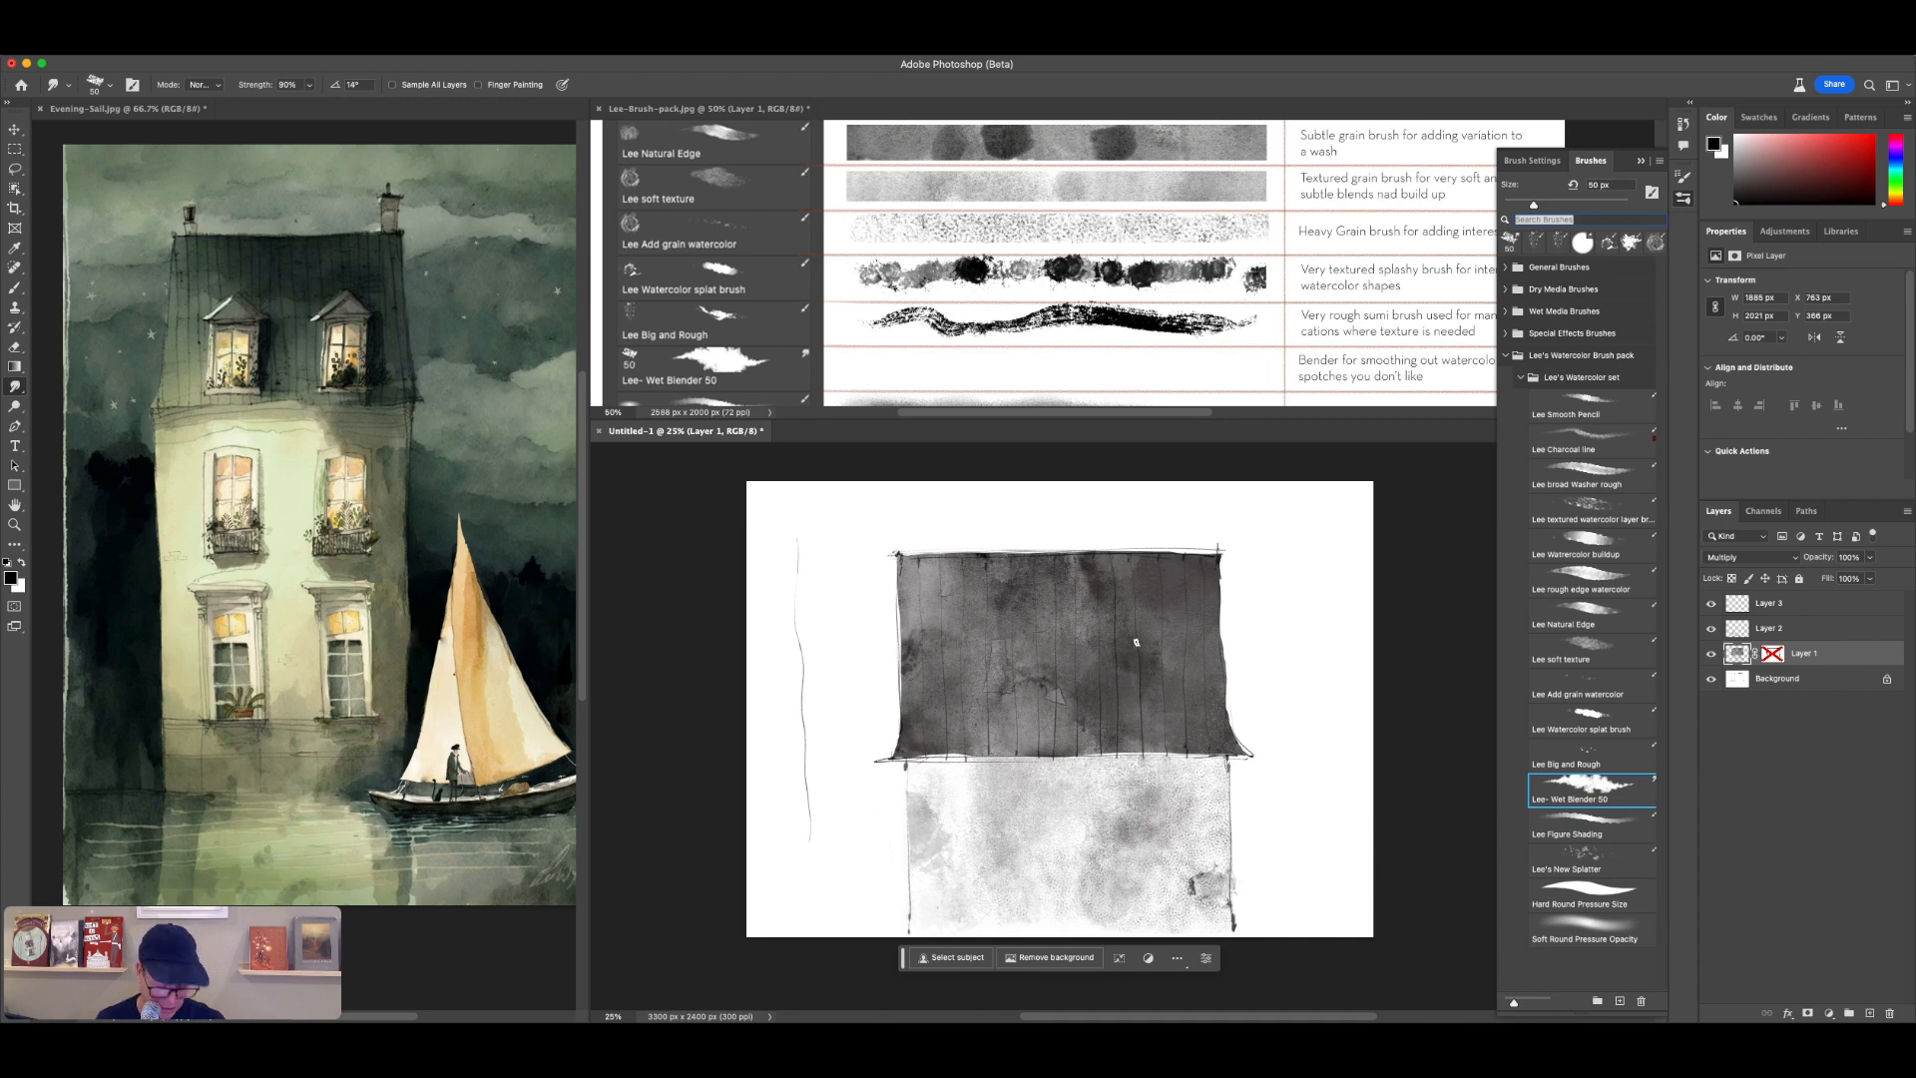
{"action": "key", "text": "super+equal"}
{"action": "mouse_move", "coordinate": [1008, 682]}
{"action": "left_mouse_down"}
{"action": "mouse_move", "coordinate": [1023, 653]}
{"action": "mouse_move", "coordinate": [933, 743]}
{"action": "mouse_move", "coordinate": [993, 717]}
{"action": "left_mouse_up"}
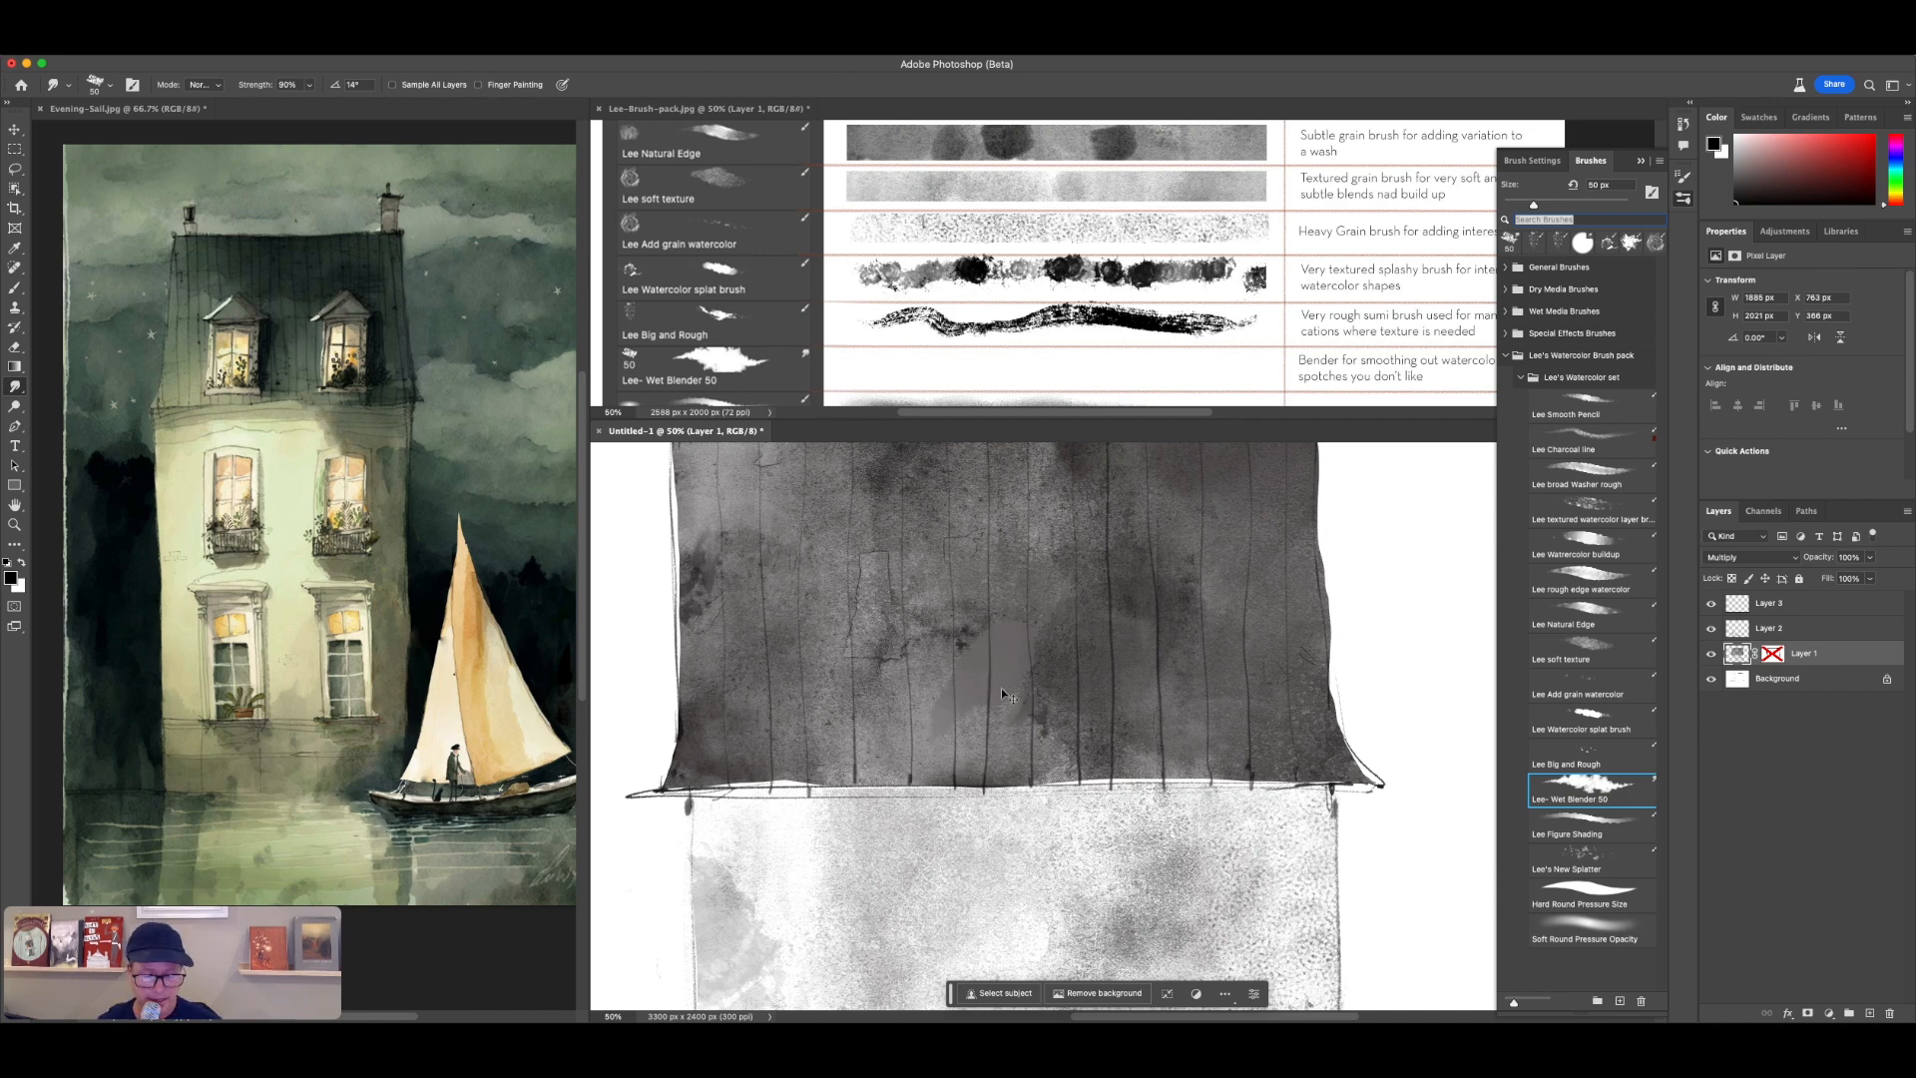
{"action": "key", "text": "super+z"}
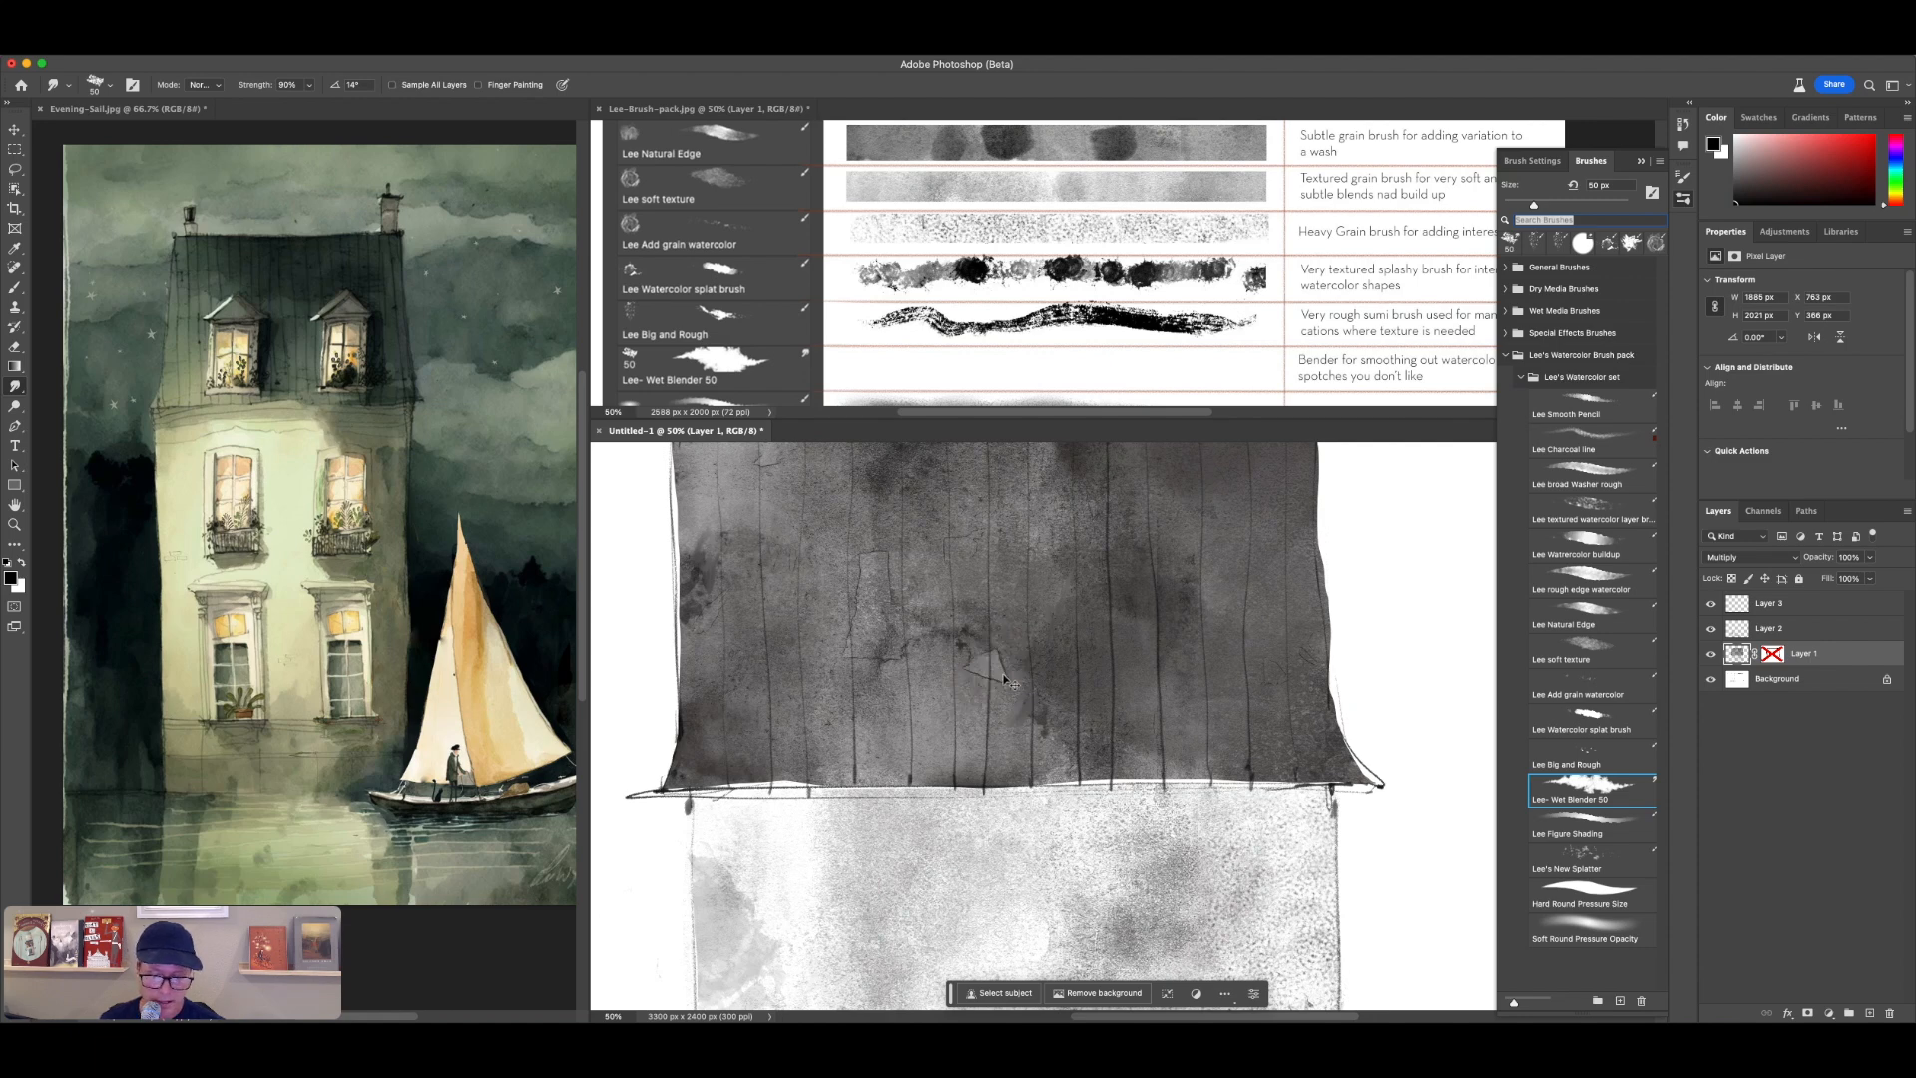
Step: Enable Sample All Layers for the blender, try blending a small spot on the roof, and undo the stroke
{"action": "left_click", "coordinate": [391, 86]}
{"action": "left_click_drag", "start_coordinate": [1004, 676], "coordinate": [1007, 686]}
{"action": "key", "text": "super+z"}
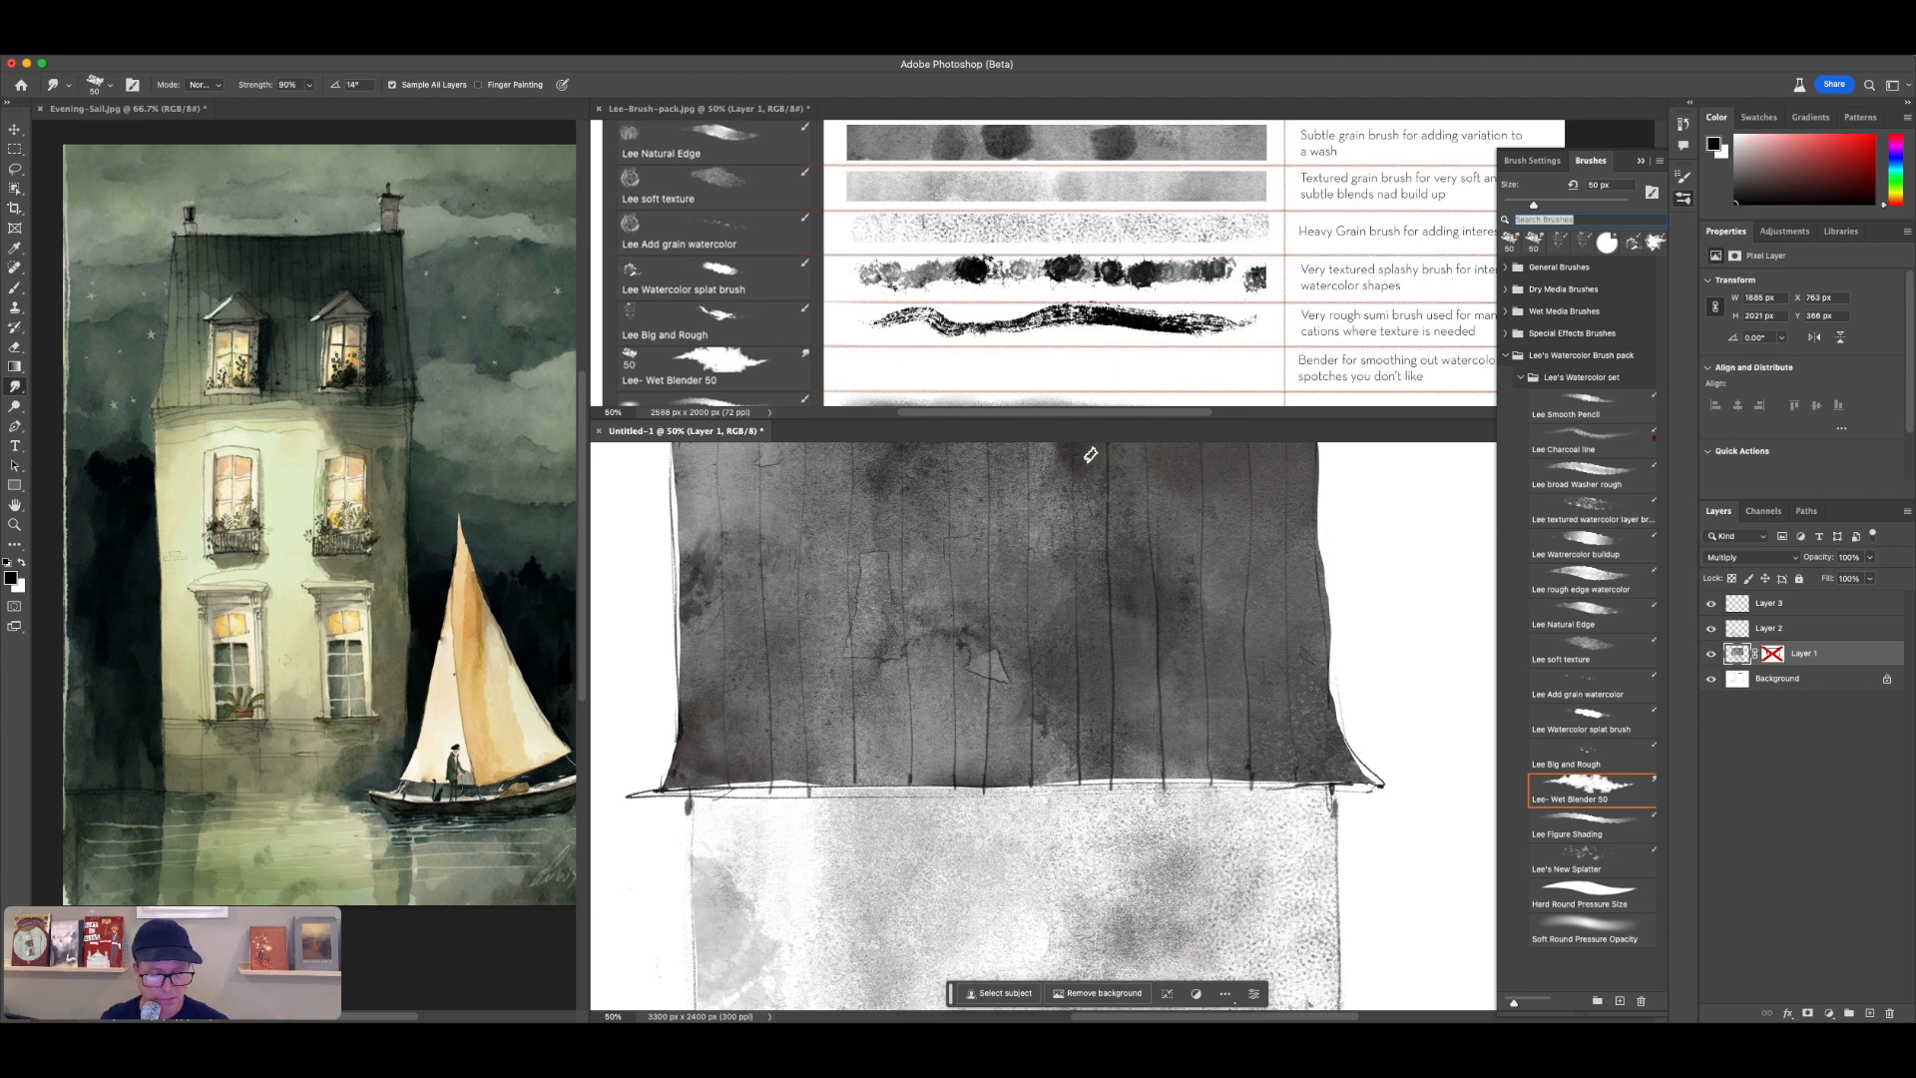
Step: Bring the Lee Figure Shading entry into view on the brush chart, try that brush at 400 px beside the roof, and undo it
{"action": "left_click", "coordinate": [1093, 365]}
{"action": "scroll", "coordinate": [1115, 324], "scroll_direction": "down", "scroll_amount": 3}
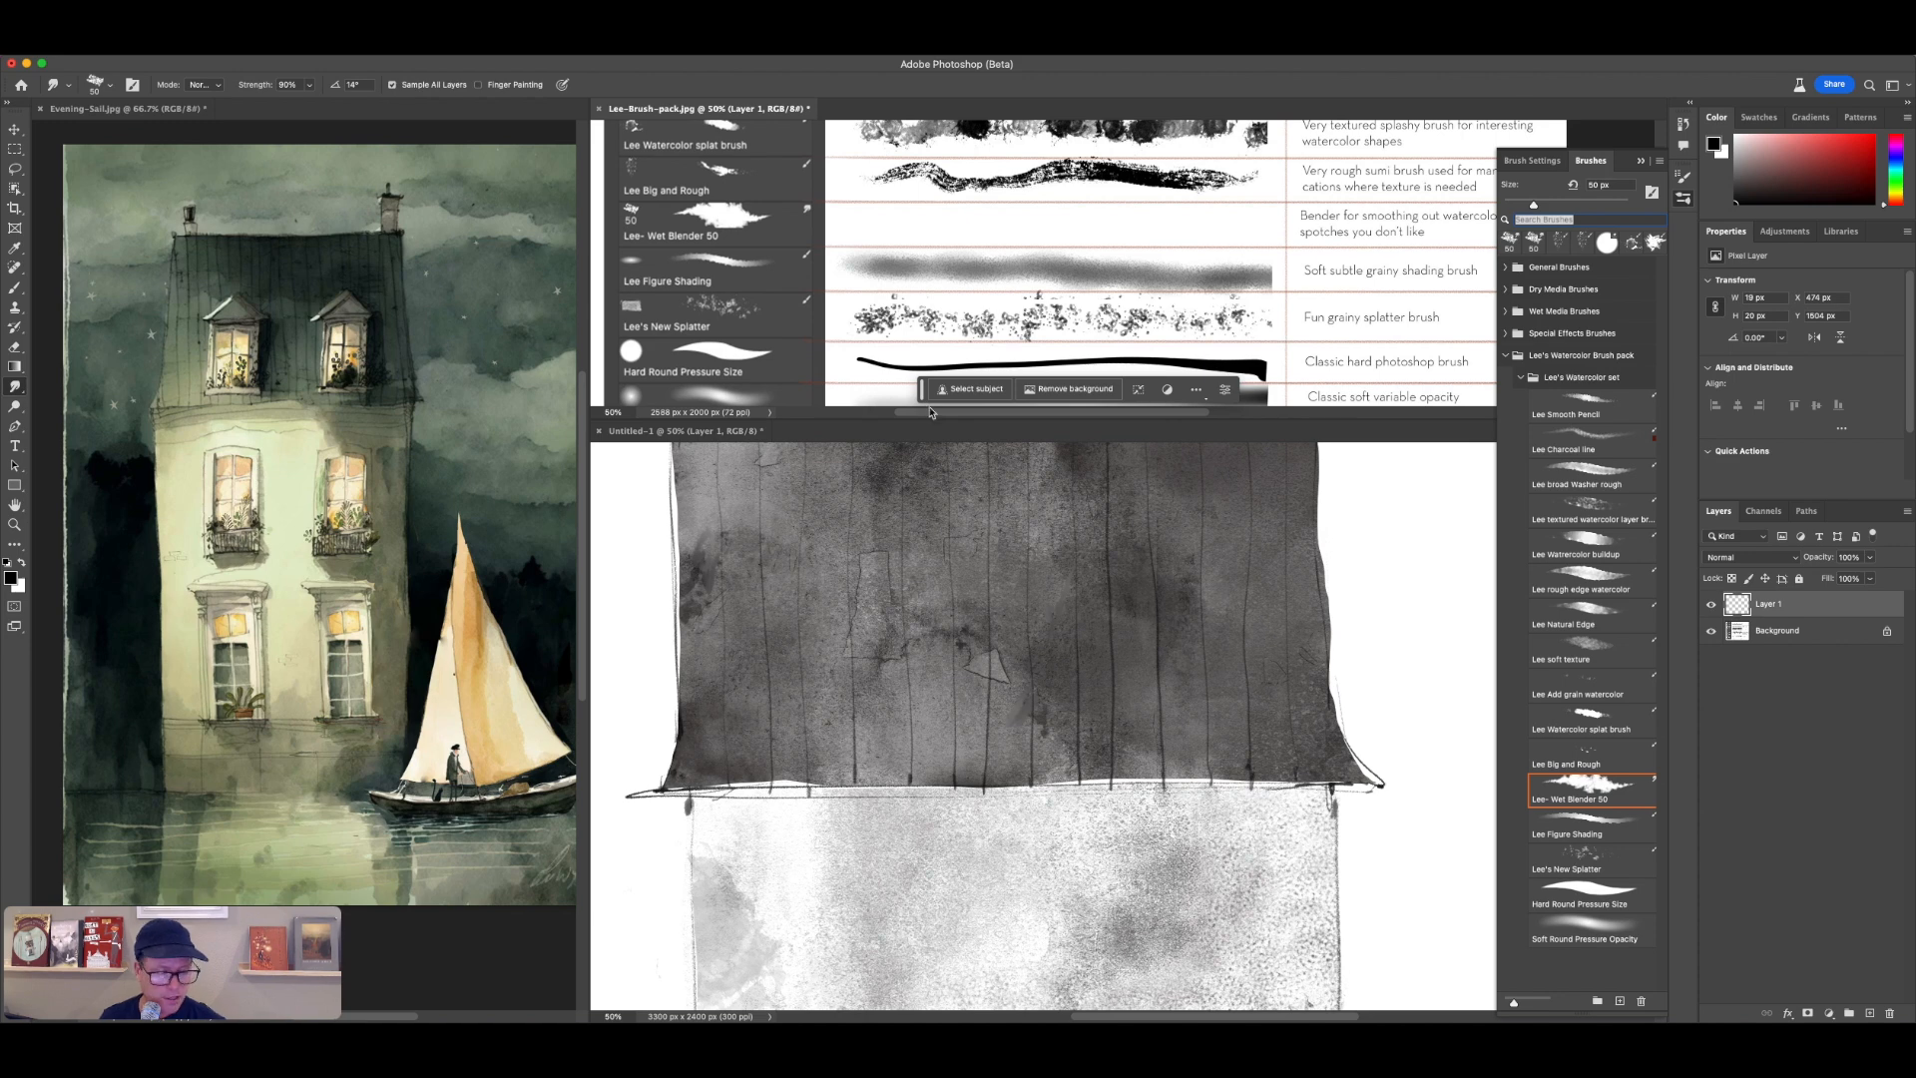
{"action": "left_click", "coordinate": [1608, 721]}
{"action": "left_click", "coordinate": [1599, 659]}
{"action": "left_click", "coordinate": [1609, 725]}
{"action": "left_click", "coordinate": [1602, 828]}
{"action": "left_click", "coordinate": [1234, 799]}
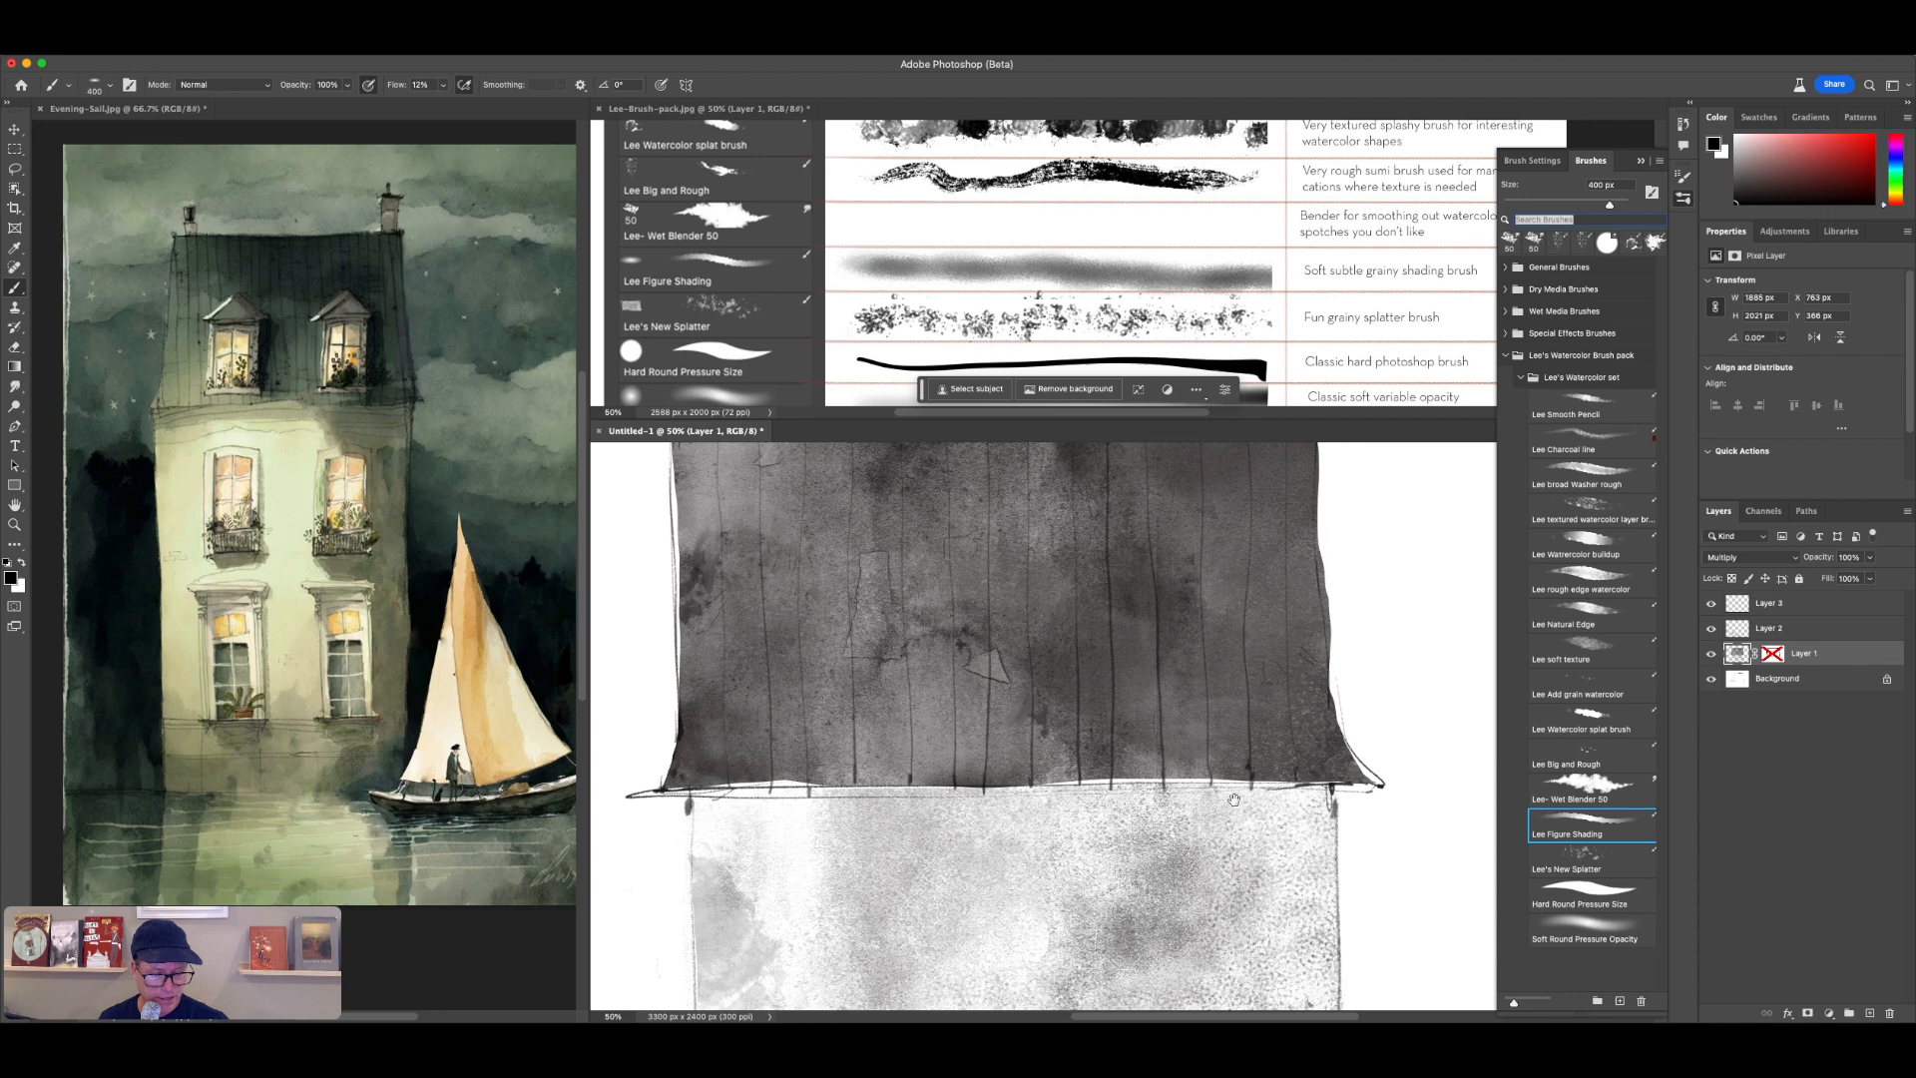
{"action": "left_click_drag", "start_coordinate": [1234, 800], "coordinate": [982, 839]}
{"action": "mouse_move", "coordinate": [1164, 701]}
{"action": "left_mouse_down"}
{"action": "mouse_move", "coordinate": [1187, 773]}
{"action": "mouse_move", "coordinate": [1221, 630]}
{"action": "mouse_move", "coordinate": [1248, 803]}
{"action": "mouse_move", "coordinate": [1271, 640]}
{"action": "mouse_move", "coordinate": [1275, 806]}
{"action": "mouse_move", "coordinate": [1292, 691]}
{"action": "mouse_move", "coordinate": [1285, 902]}
{"action": "mouse_move", "coordinate": [1258, 796]}
{"action": "mouse_move", "coordinate": [1209, 859]}
{"action": "mouse_move", "coordinate": [1191, 815]}
{"action": "mouse_move", "coordinate": [1165, 807]}
{"action": "mouse_move", "coordinate": [1175, 937]}
{"action": "left_mouse_up"}
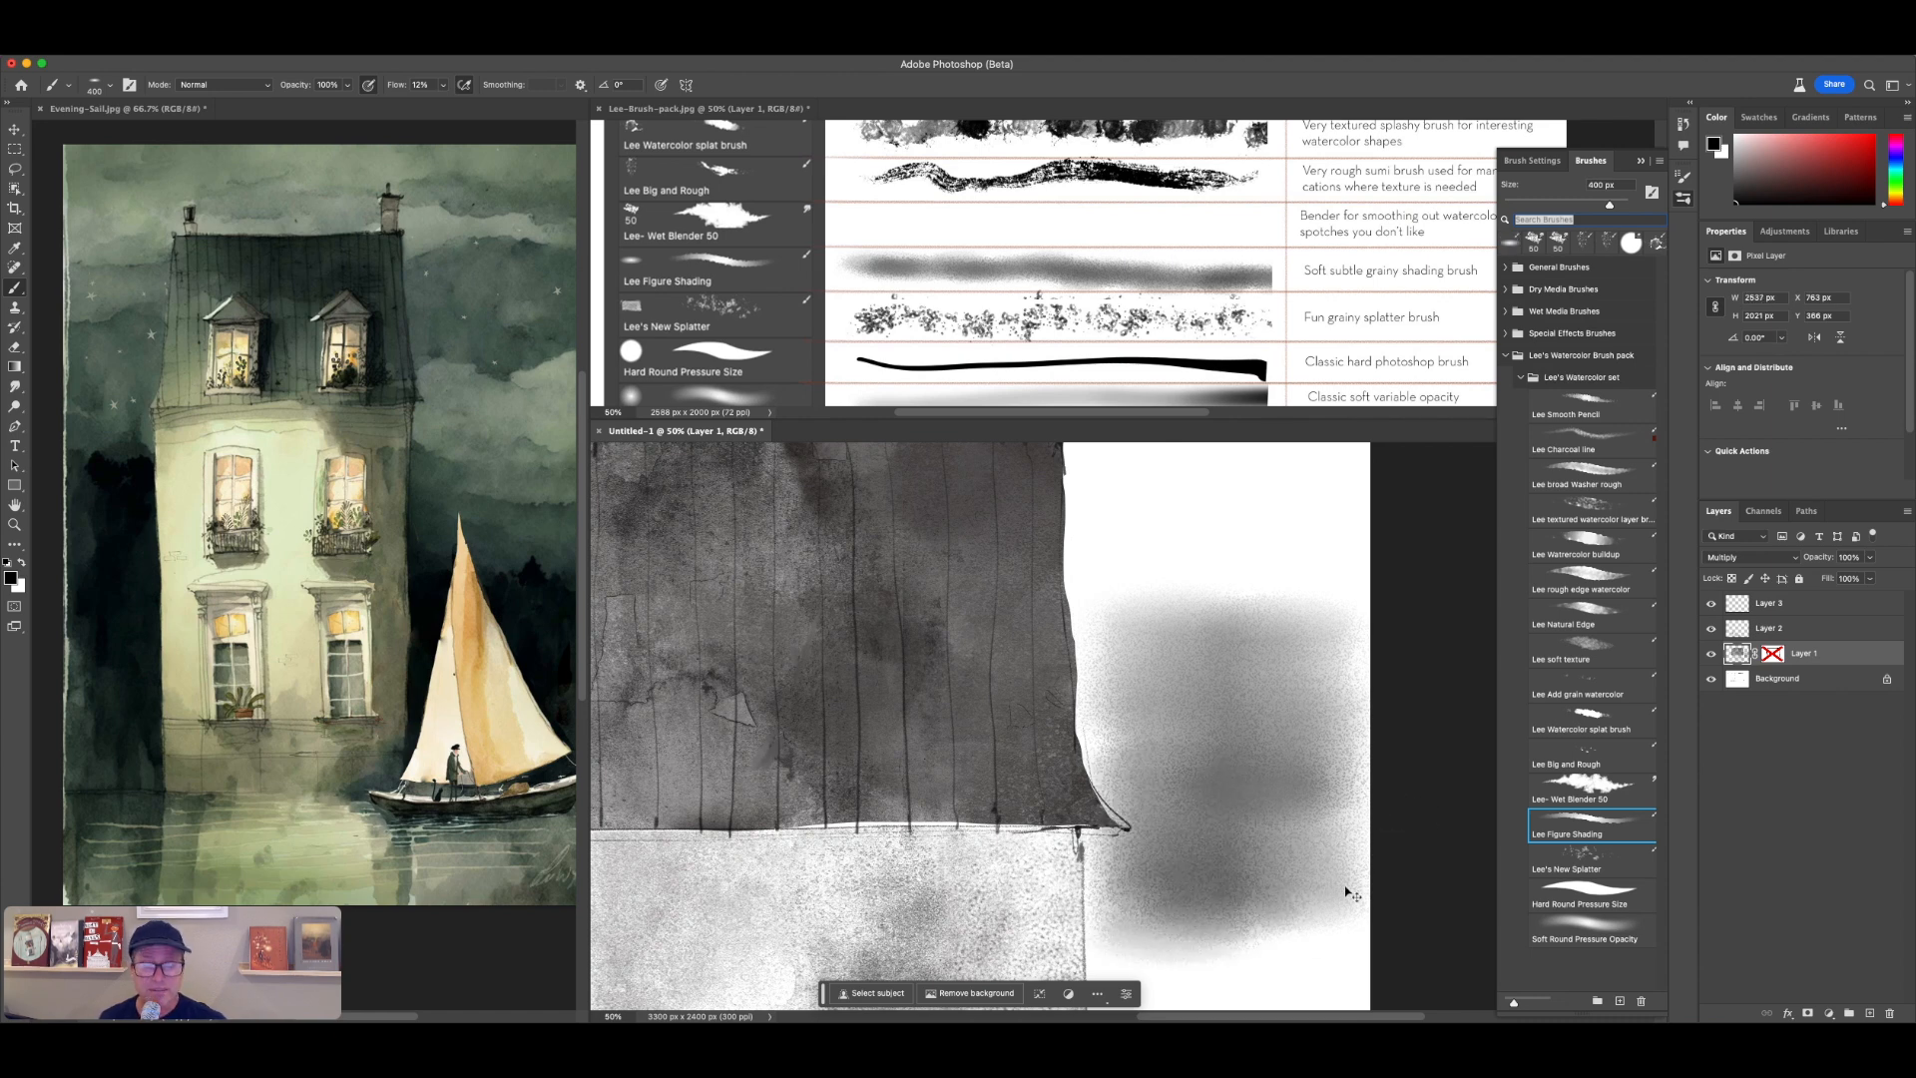
{"action": "key", "text": "super+z"}
Step: Reduce the Lee Figure Shading brush to 175 px, try a shadow under the eave and on the roof's lower edge, and undo it
{"action": "key", "text": "bracketleft"}
{"action": "key", "text": "bracketleft"}
{"action": "key", "text": "bracketleft"}
{"action": "key", "text": "bracketleft"}
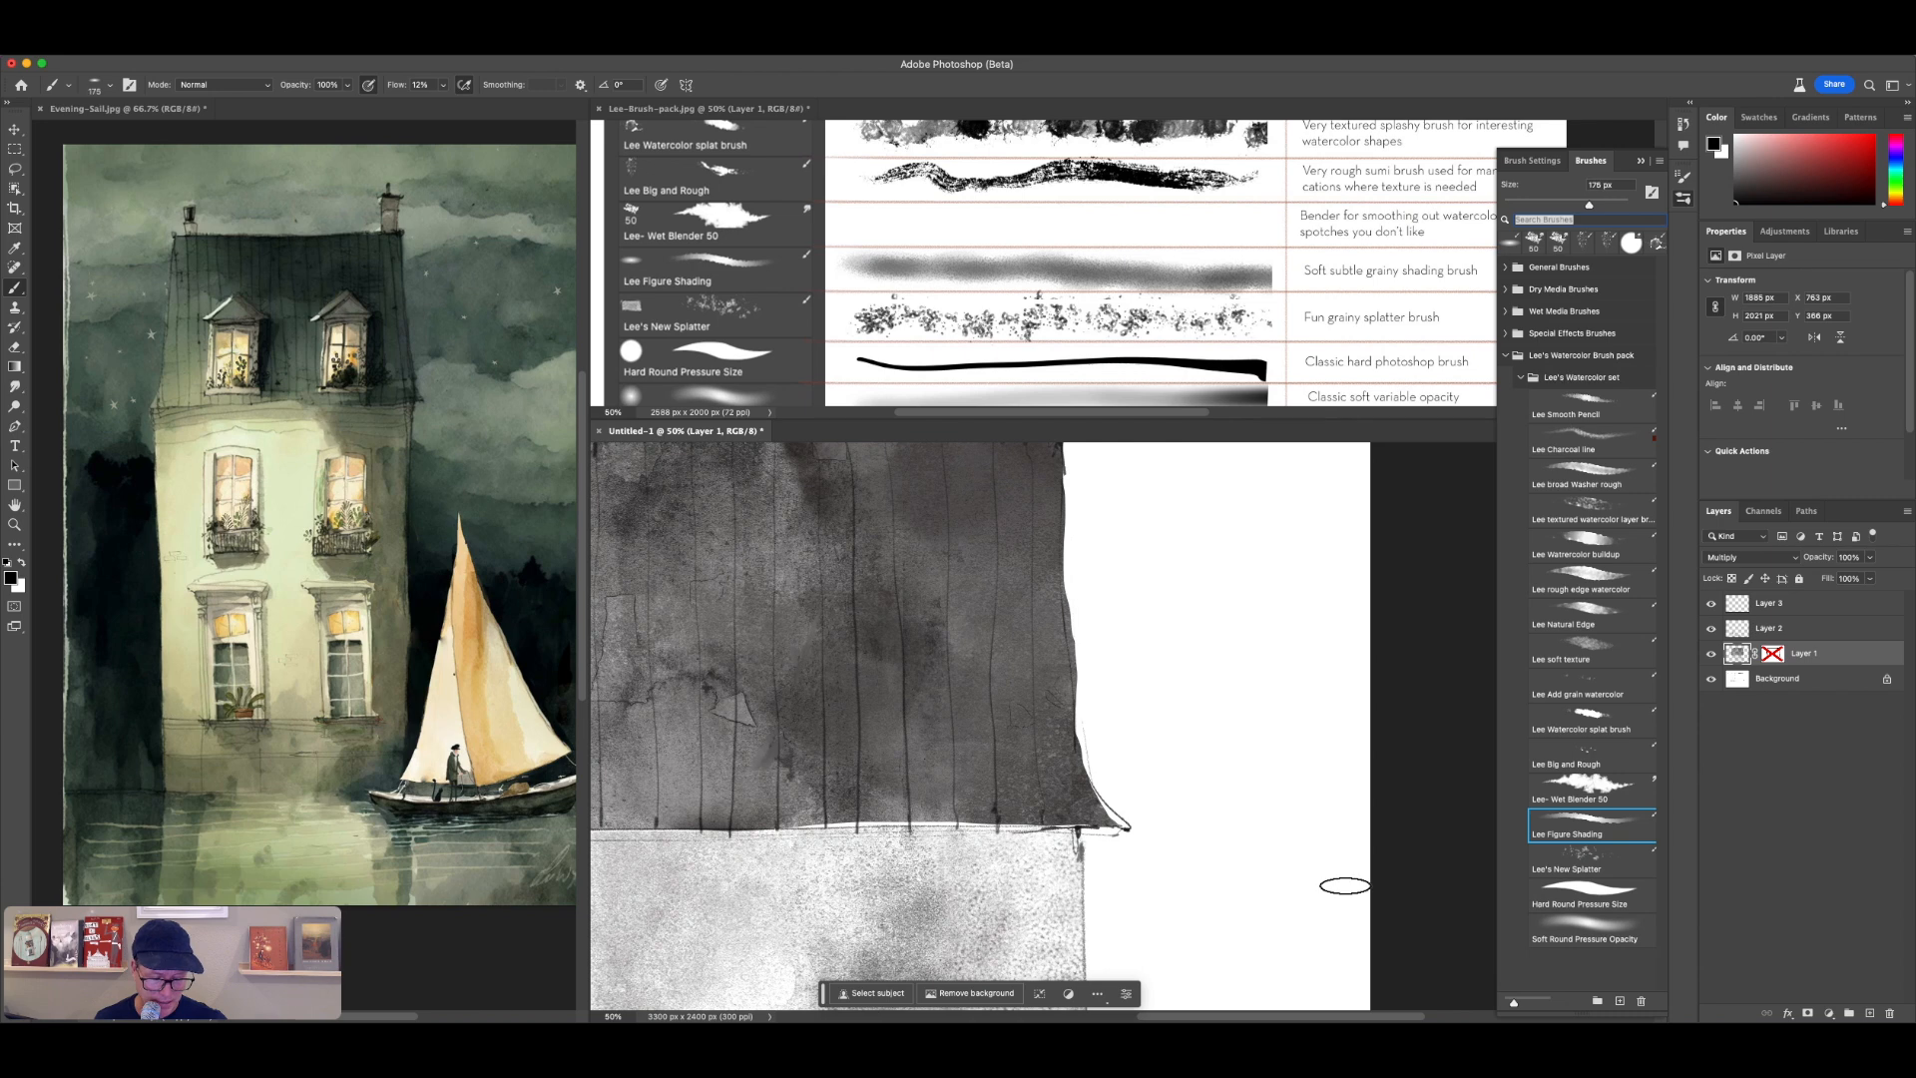
{"action": "mouse_move", "coordinate": [1059, 831]}
{"action": "left_mouse_down"}
{"action": "mouse_move", "coordinate": [1019, 868]}
{"action": "mouse_move", "coordinate": [1009, 834]}
{"action": "mouse_move", "coordinate": [953, 861]}
{"action": "mouse_move", "coordinate": [917, 830]}
{"action": "mouse_move", "coordinate": [888, 860]}
{"action": "left_mouse_up"}
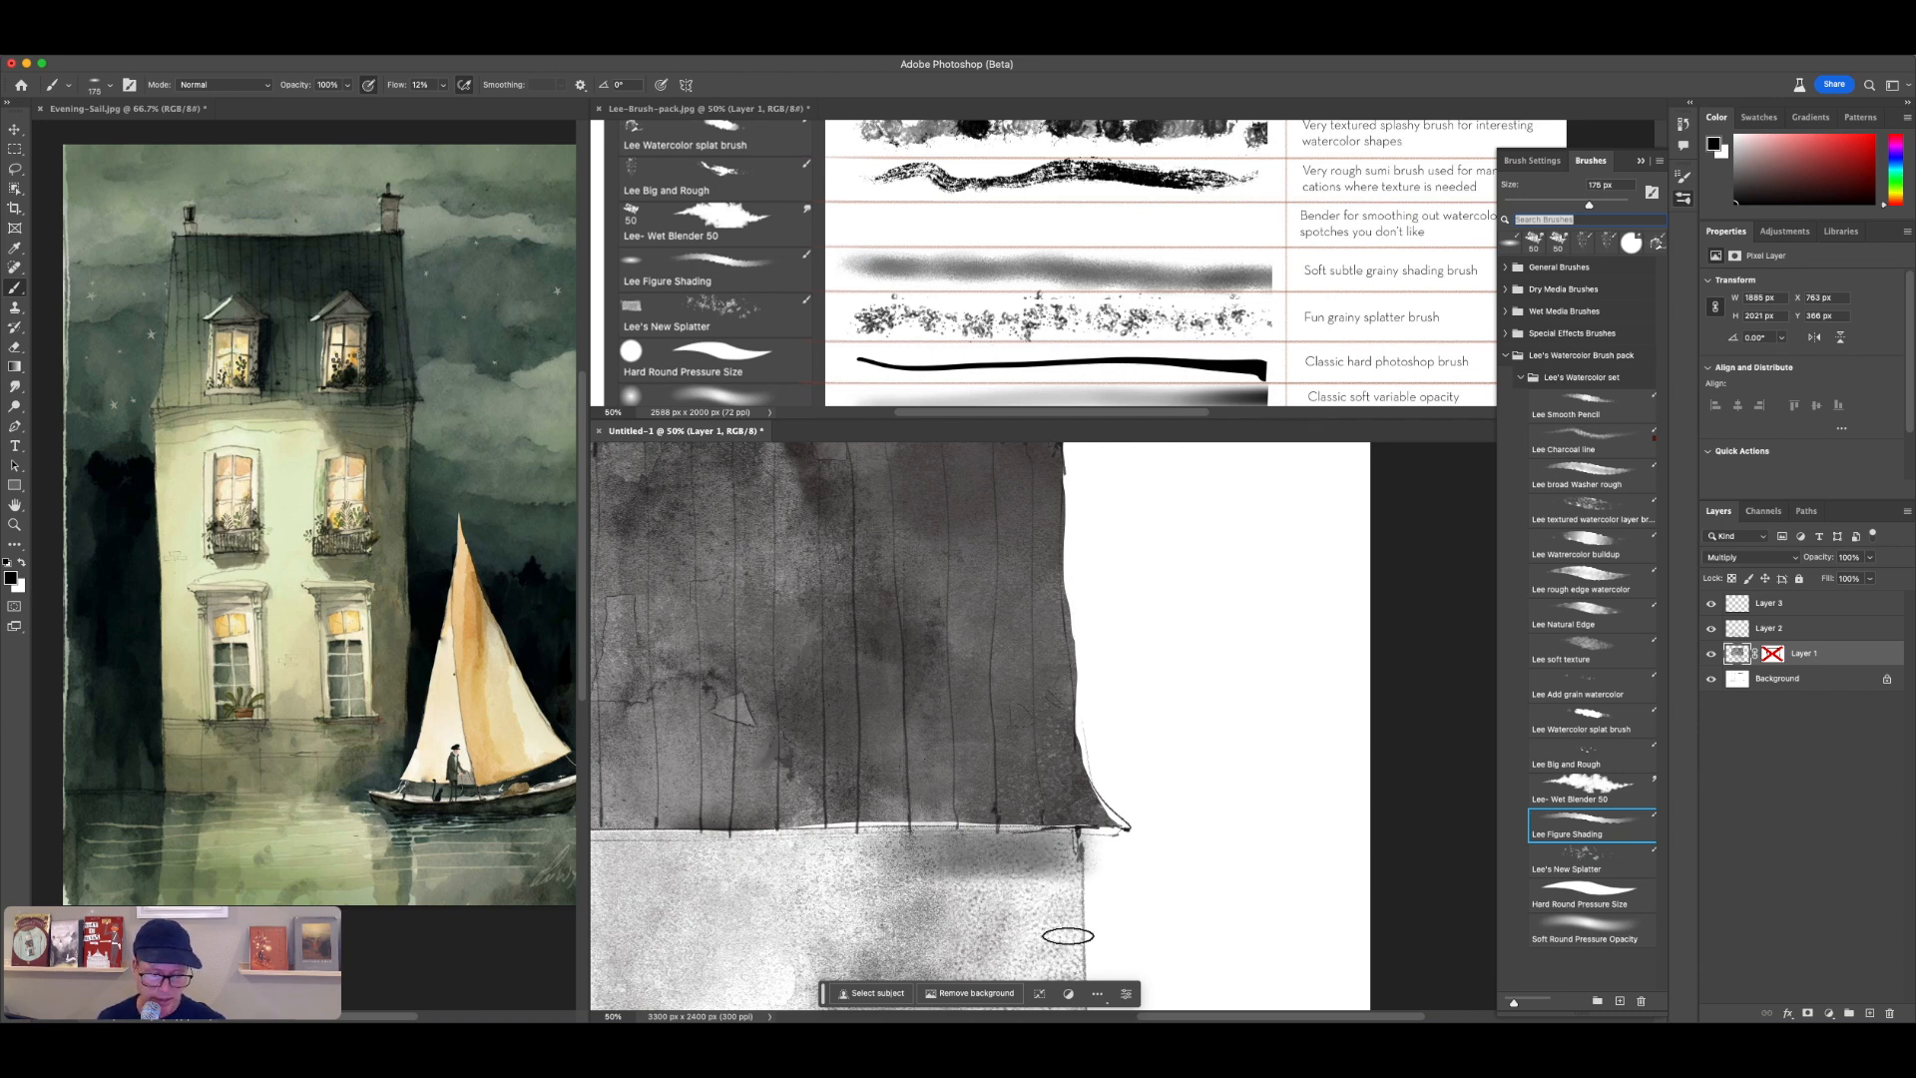
{"action": "key", "text": "super+z"}
{"action": "mouse_move", "coordinate": [1021, 780]}
{"action": "left_mouse_down"}
{"action": "mouse_move", "coordinate": [1041, 615]}
{"action": "mouse_move", "coordinate": [1033, 779]}
{"action": "mouse_move", "coordinate": [1024, 716]}
{"action": "mouse_move", "coordinate": [937, 794]}
{"action": "left_mouse_up"}
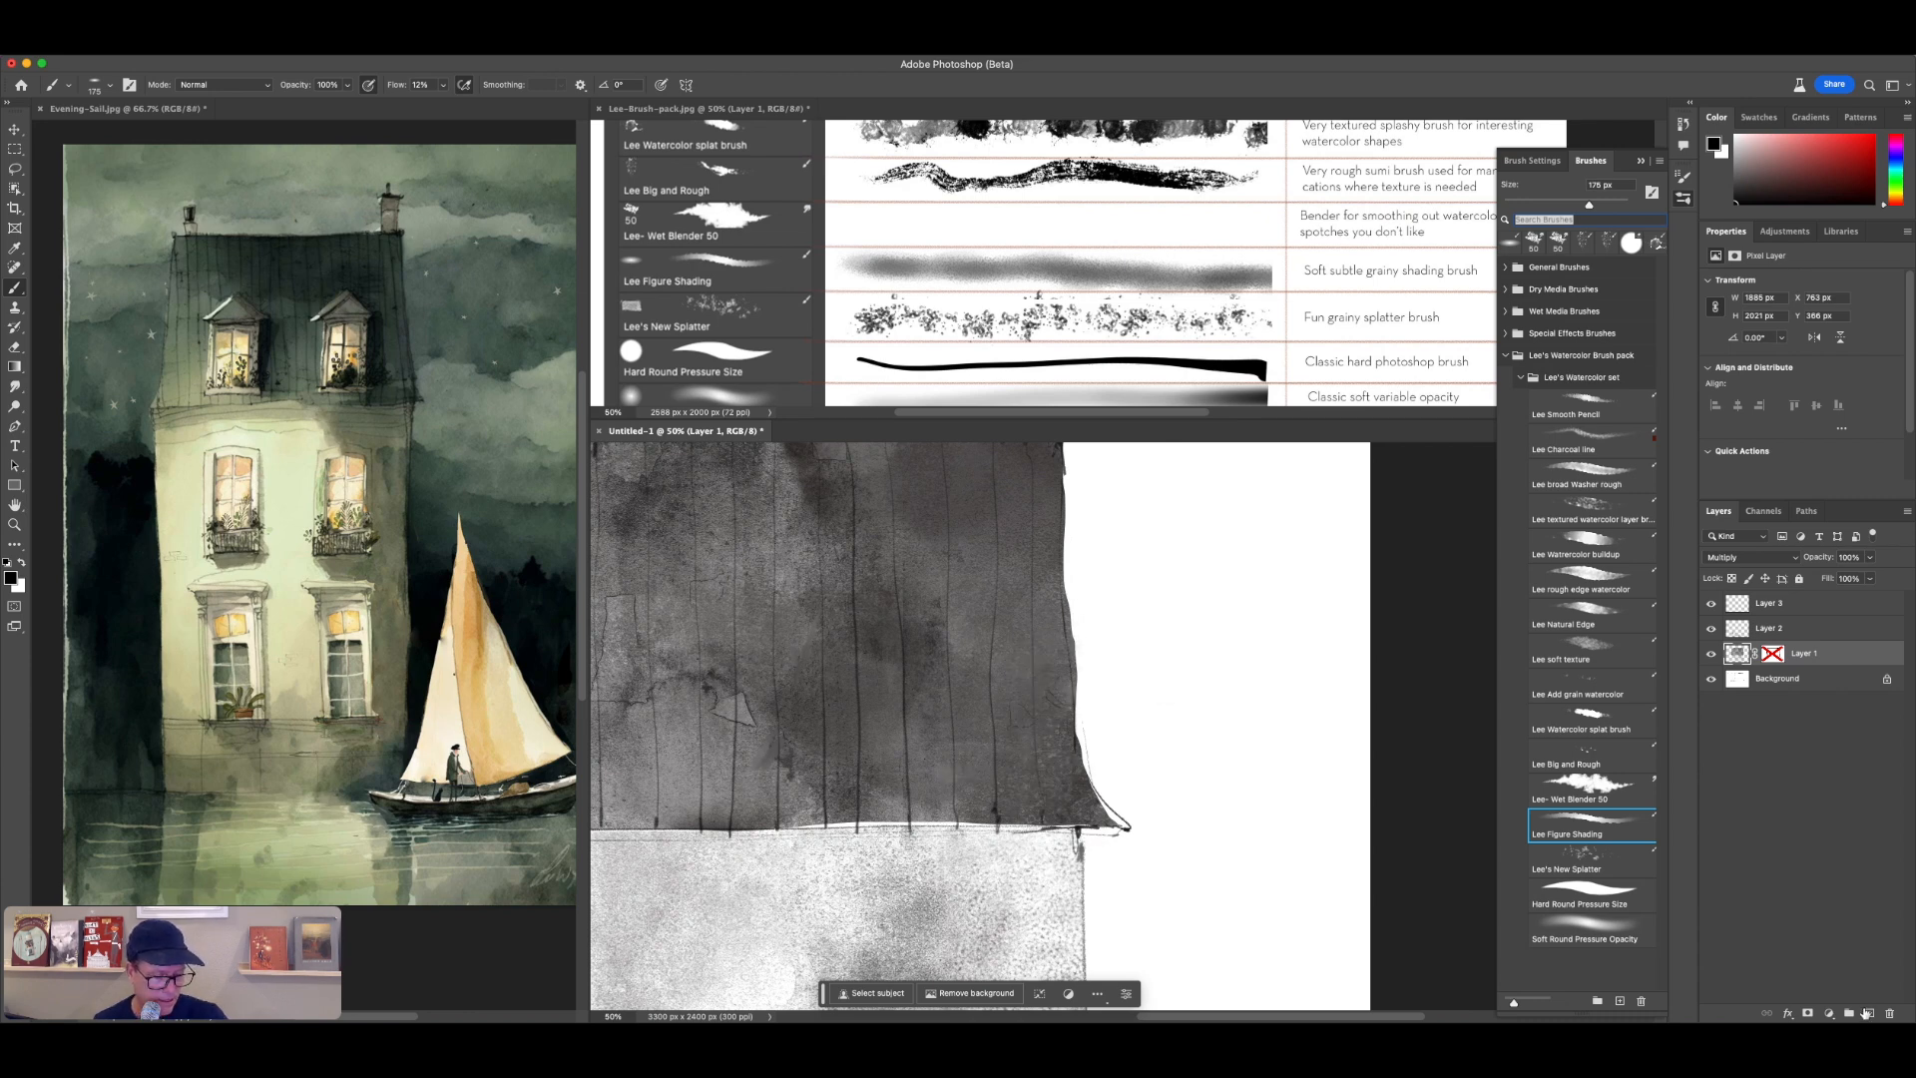
Step: Add a new layer in Multiply mode and shade the roof's side edges on it with the 175 px Lee Figure Shading brush
{"action": "left_click", "coordinate": [1868, 1013]}
{"action": "left_click", "coordinate": [1751, 559]}
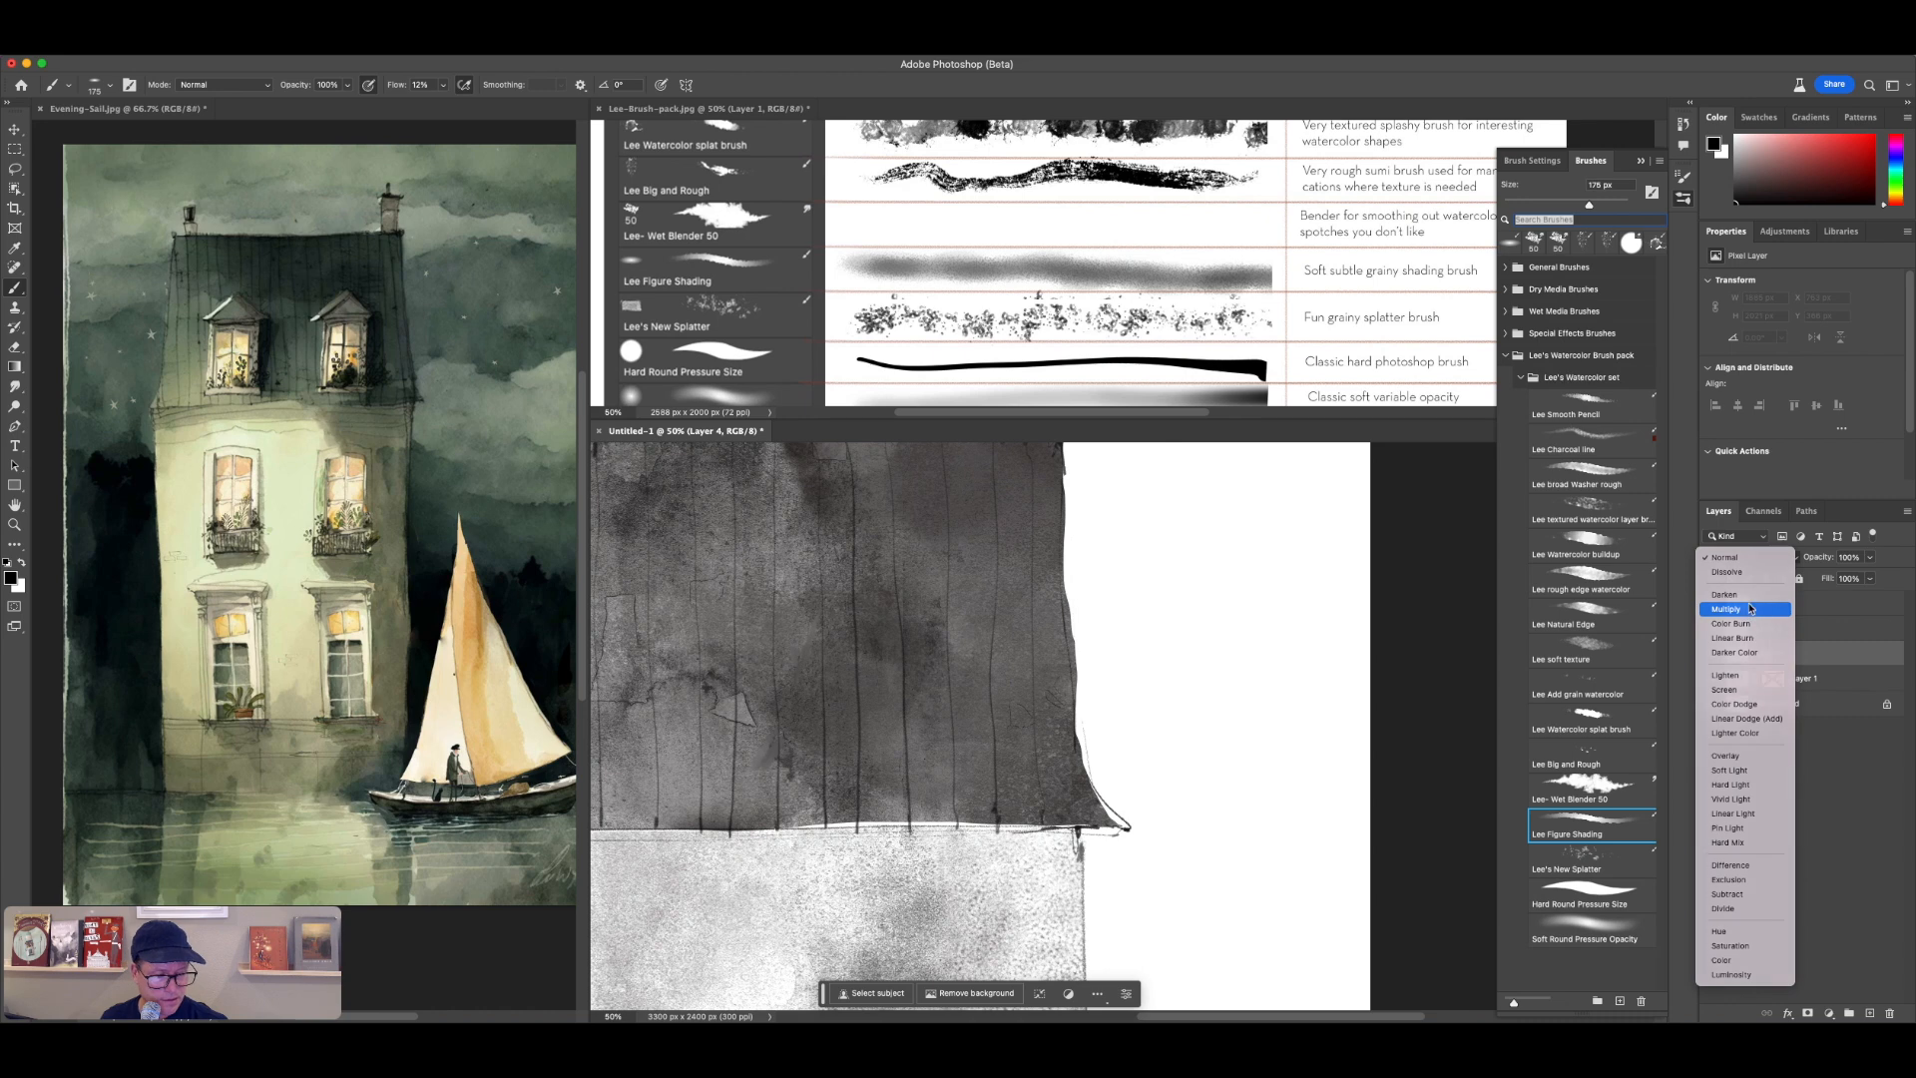
{"action": "left_click", "coordinate": [1753, 611]}
{"action": "mouse_move", "coordinate": [972, 678]}
{"action": "left_mouse_down"}
{"action": "mouse_move", "coordinate": [1008, 773]}
{"action": "mouse_move", "coordinate": [1022, 647]}
{"action": "mouse_move", "coordinate": [1039, 771]}
{"action": "mouse_move", "coordinate": [1038, 667]}
{"action": "mouse_move", "coordinate": [1060, 784]}
{"action": "mouse_move", "coordinate": [999, 777]}
{"action": "mouse_move", "coordinate": [986, 811]}
{"action": "mouse_move", "coordinate": [965, 622]}
{"action": "mouse_move", "coordinate": [1103, 642]}
{"action": "left_mouse_up"}
{"action": "key", "text": "super+minus"}
{"action": "key", "text": "super+minus"}
{"action": "key", "text": "super+minus"}
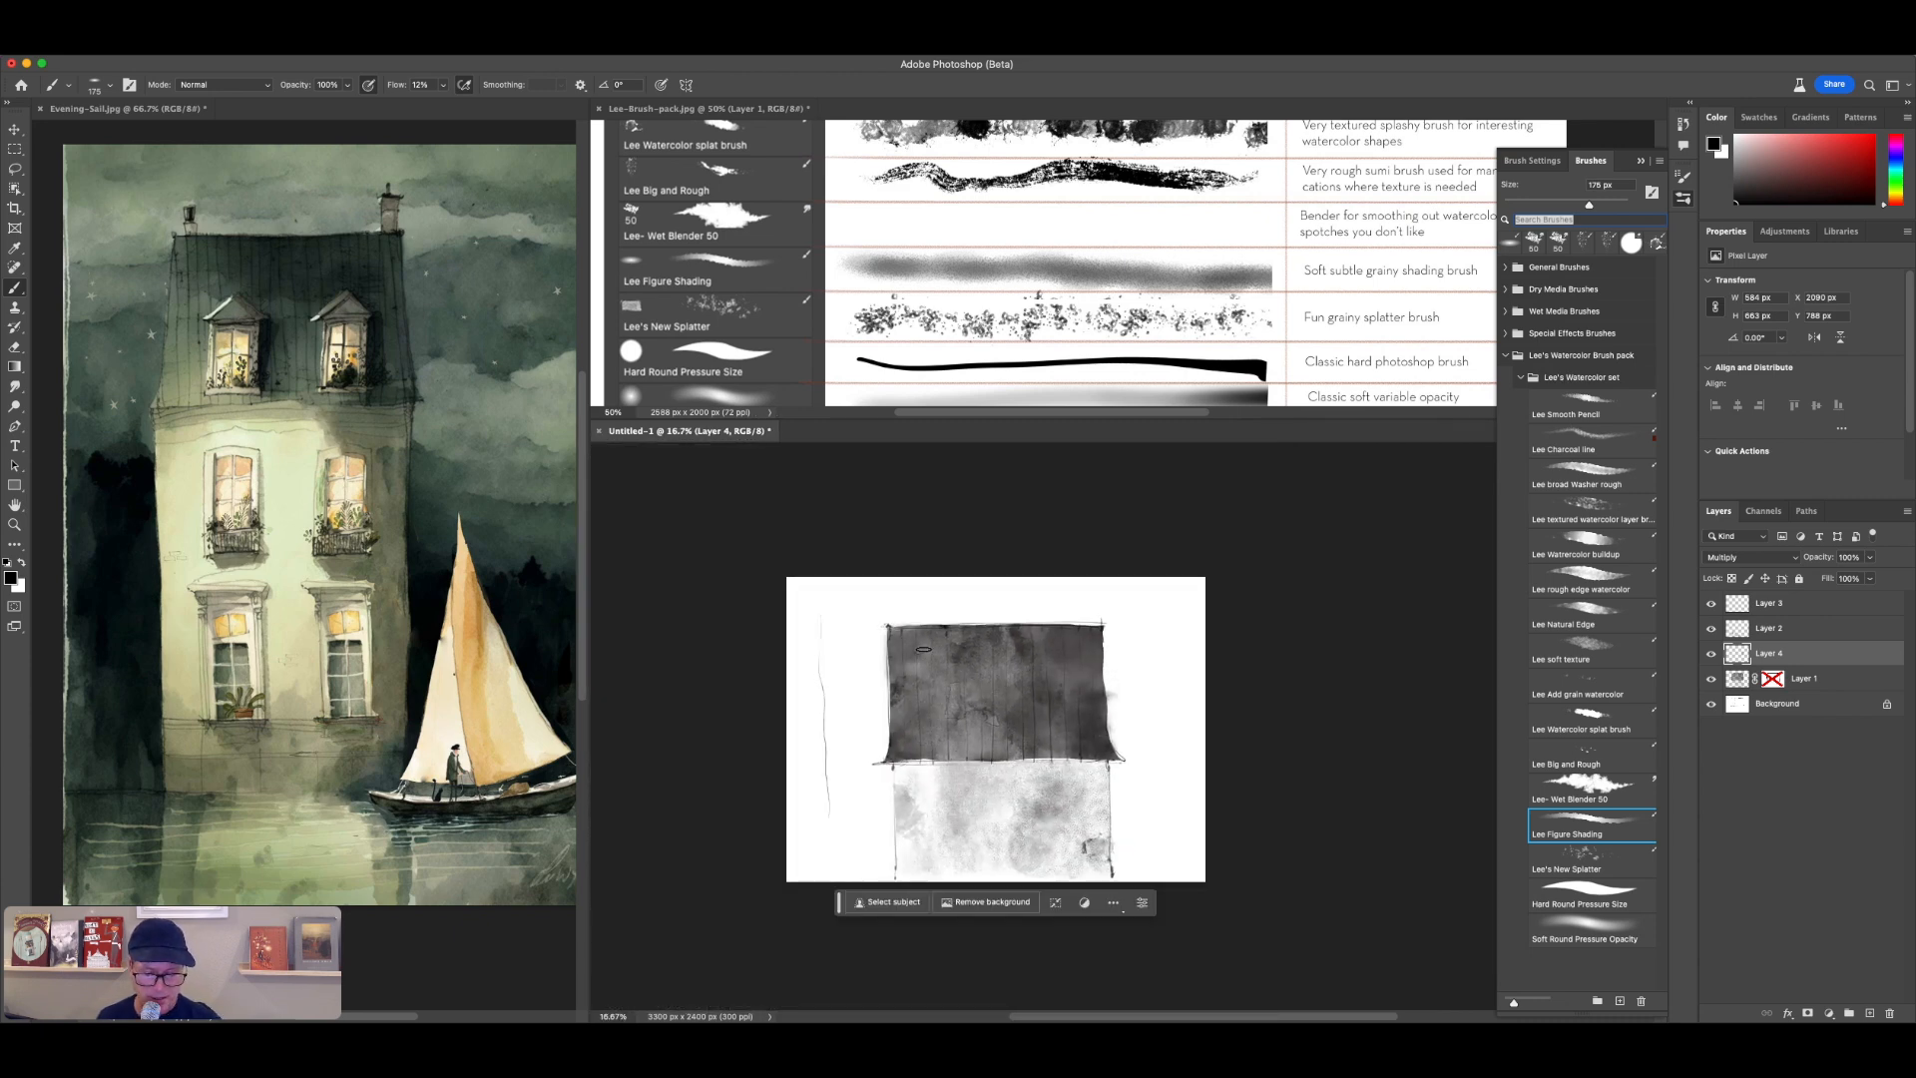
{"action": "left_click_drag", "start_coordinate": [927, 663], "coordinate": [909, 712]}
{"action": "mouse_move", "coordinate": [1125, 806]}
{"action": "left_mouse_down"}
{"action": "mouse_move", "coordinate": [1146, 728]}
{"action": "mouse_move", "coordinate": [1172, 763]}
{"action": "mouse_move", "coordinate": [1187, 828]}
{"action": "mouse_move", "coordinate": [1148, 758]}
{"action": "mouse_move", "coordinate": [1188, 828]}
{"action": "mouse_move", "coordinate": [1171, 829]}
{"action": "left_mouse_up"}
{"action": "key", "text": "ctrl+z"}
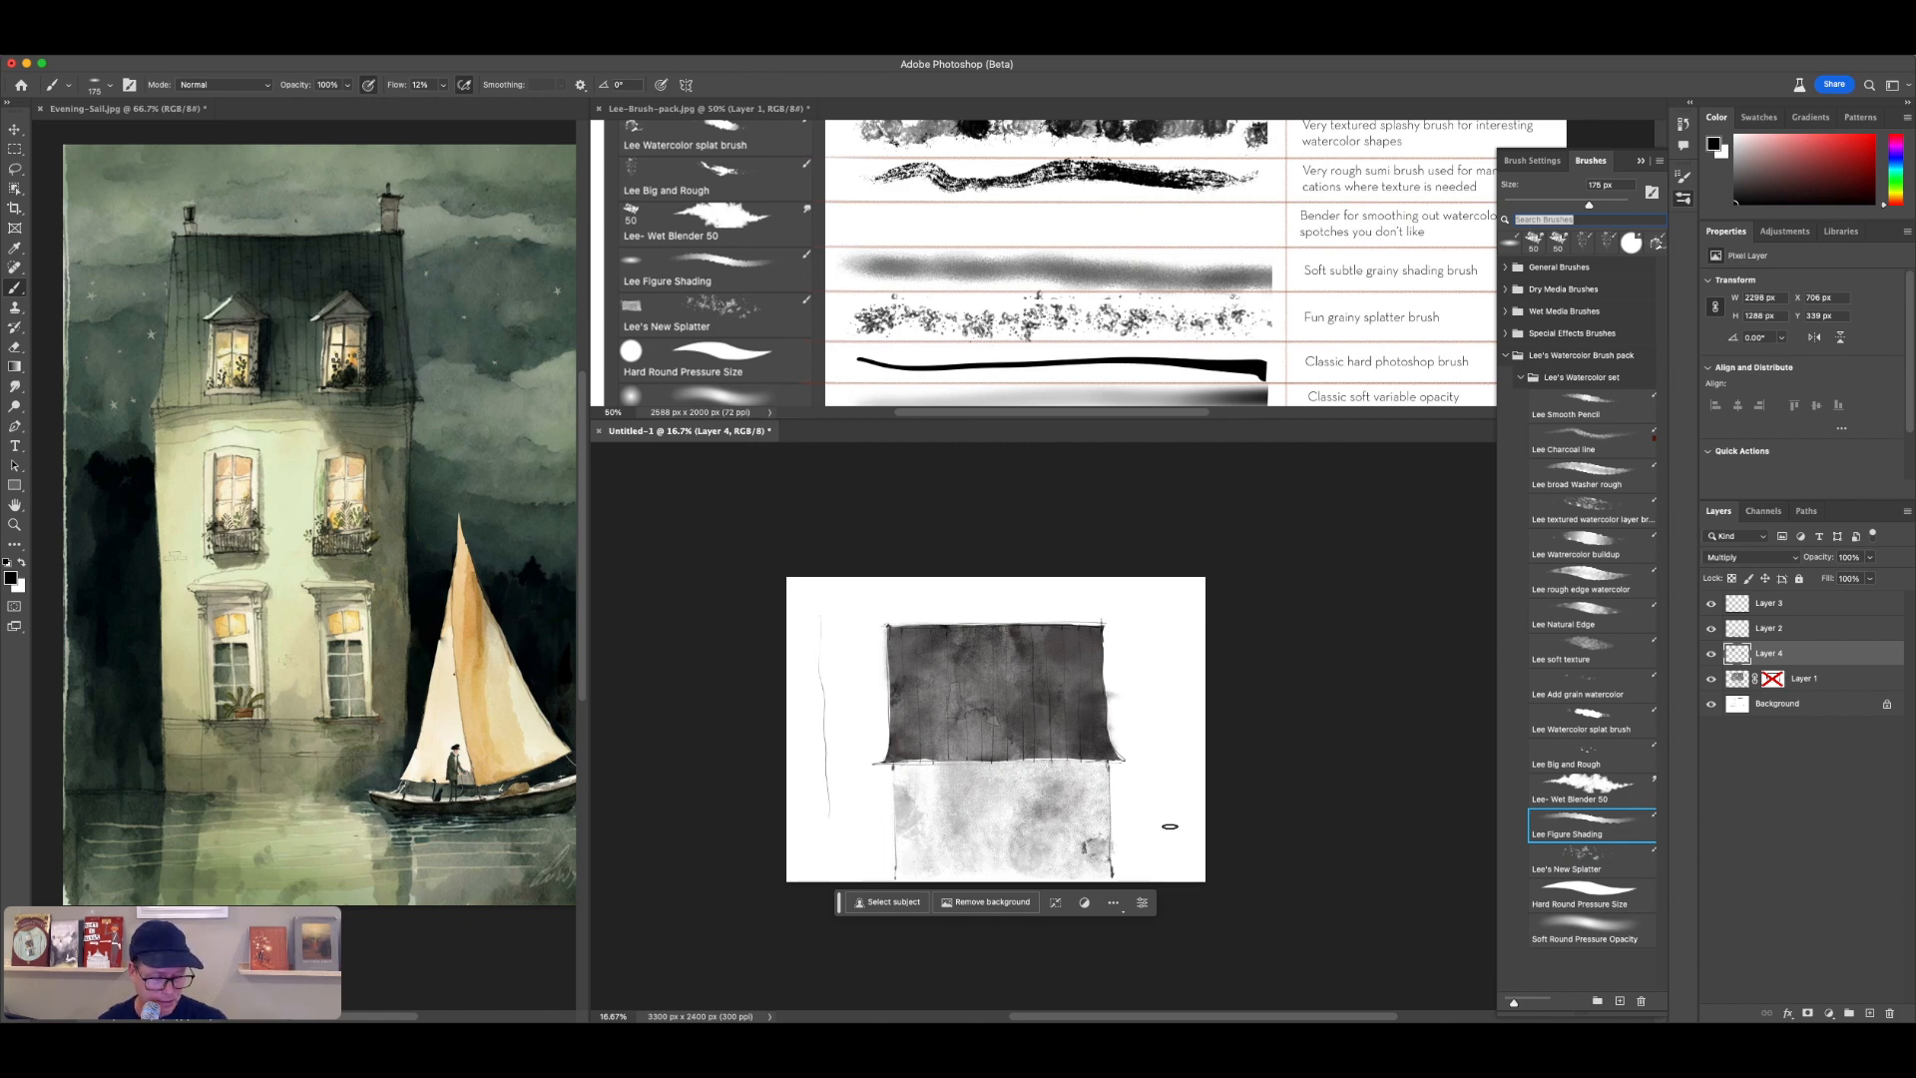
Step: Add another new layer and splatter black texture on the wall's right edge with the Lee's New Splatter brush at 175 px
{"action": "left_click", "coordinate": [1593, 868]}
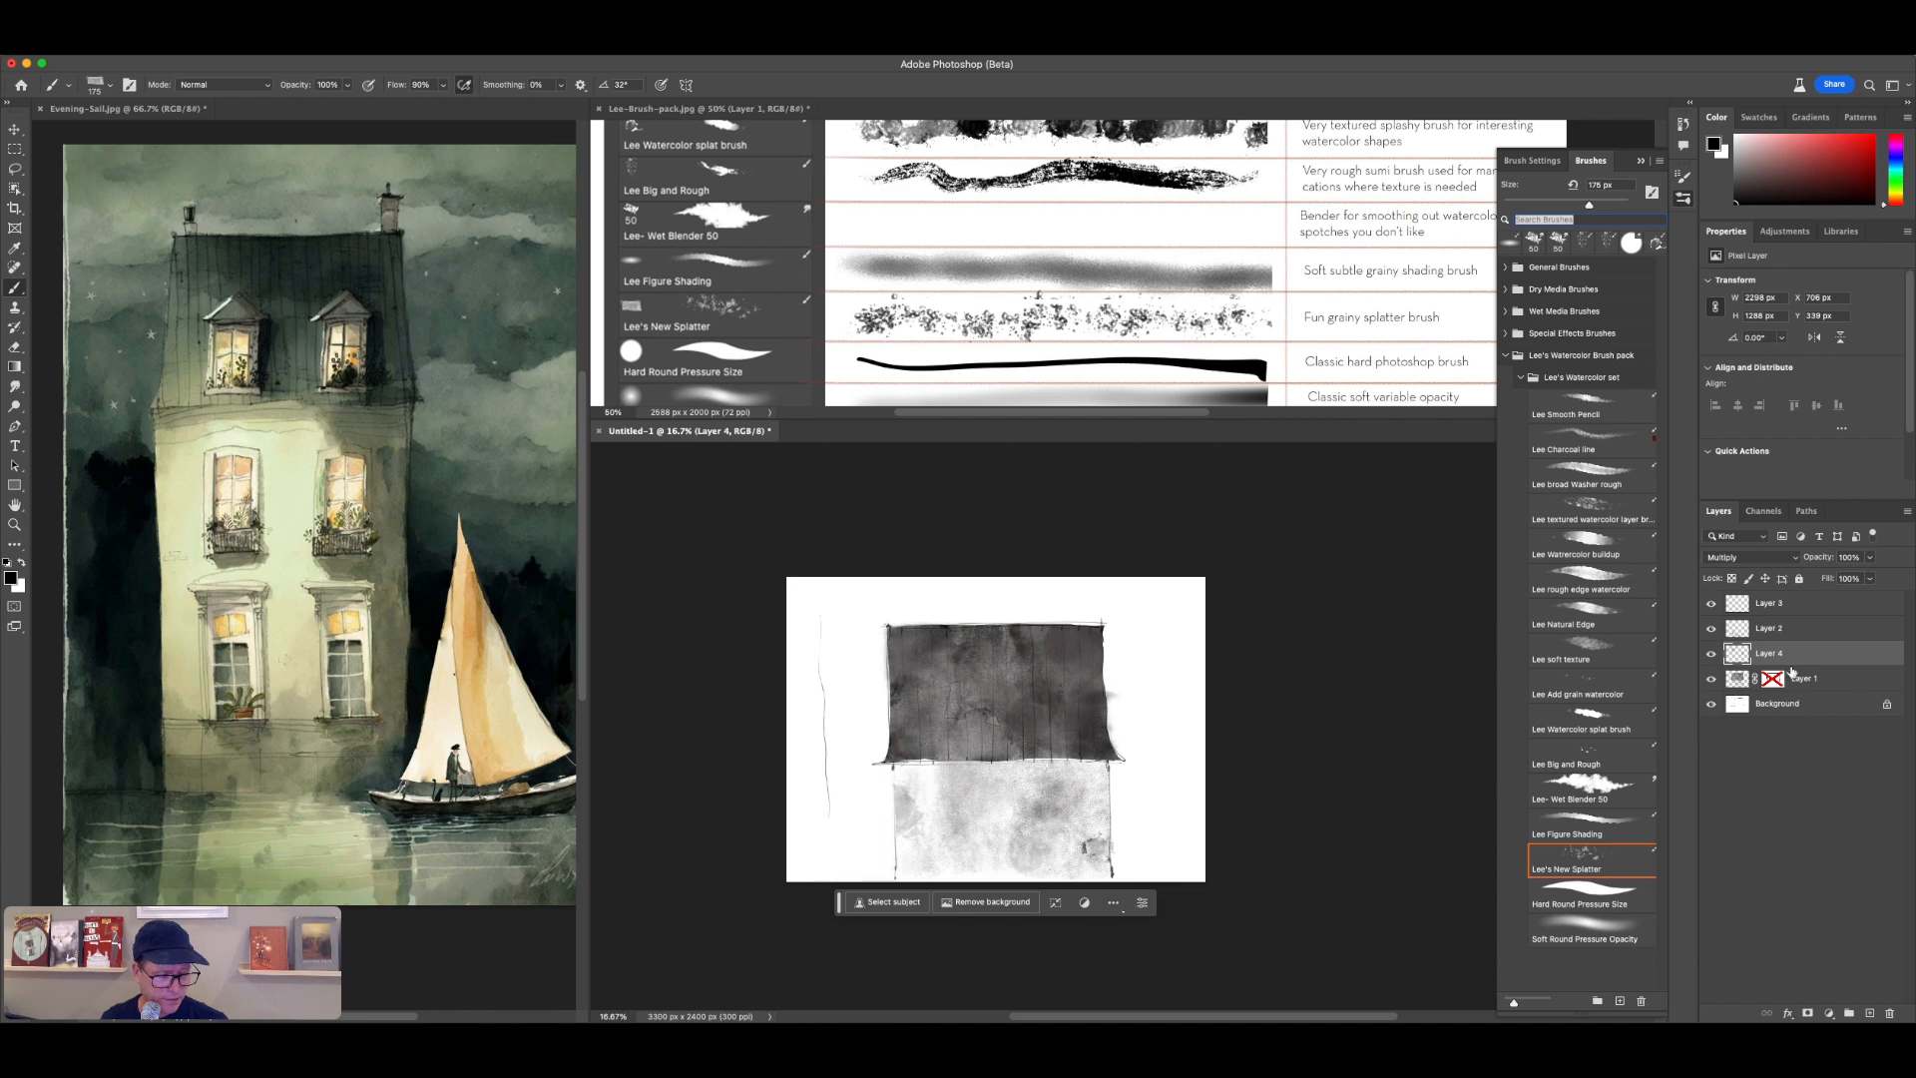
{"action": "left_click", "coordinate": [1868, 1011]}
{"action": "mouse_move", "coordinate": [1070, 755]}
{"action": "left_mouse_down"}
{"action": "mouse_move", "coordinate": [1119, 720]}
{"action": "mouse_move", "coordinate": [1127, 655]}
{"action": "left_mouse_up"}
{"action": "key", "text": "super+z"}
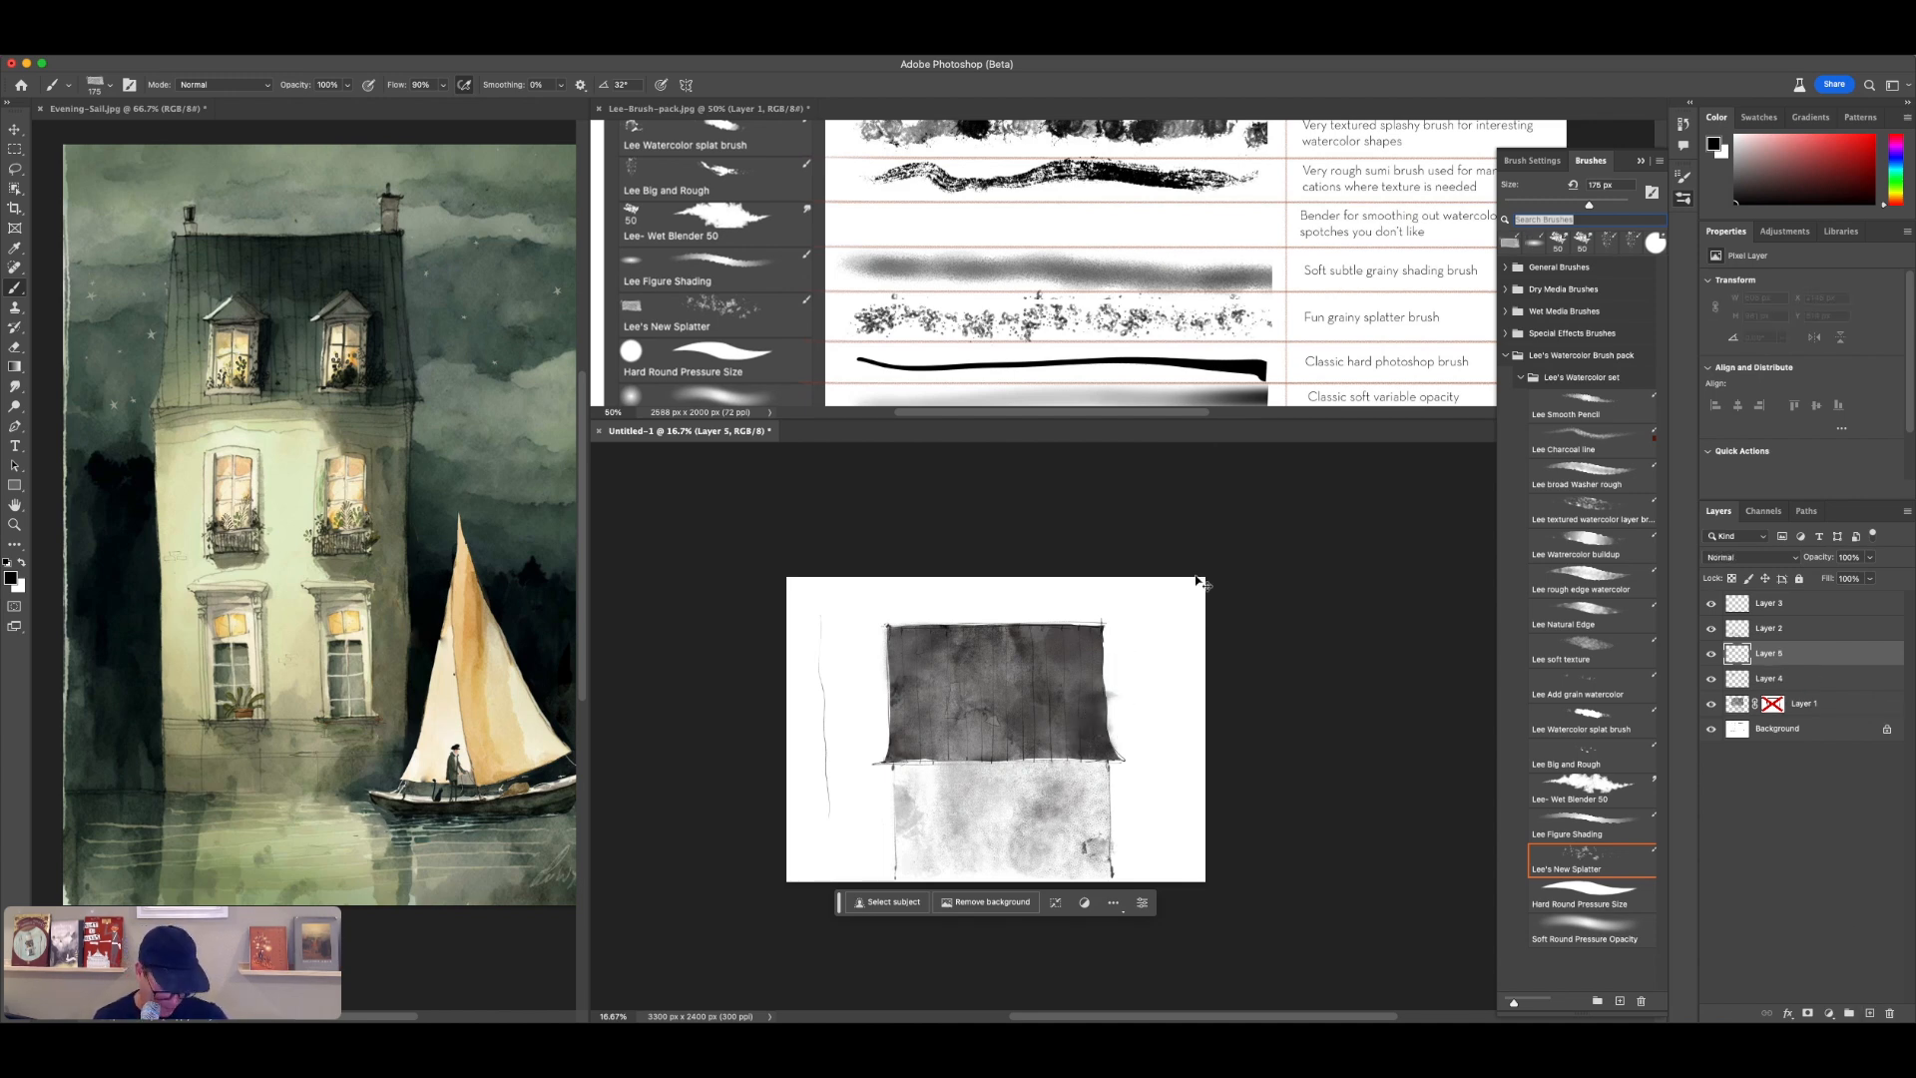
{"action": "key", "text": "super+equal"}
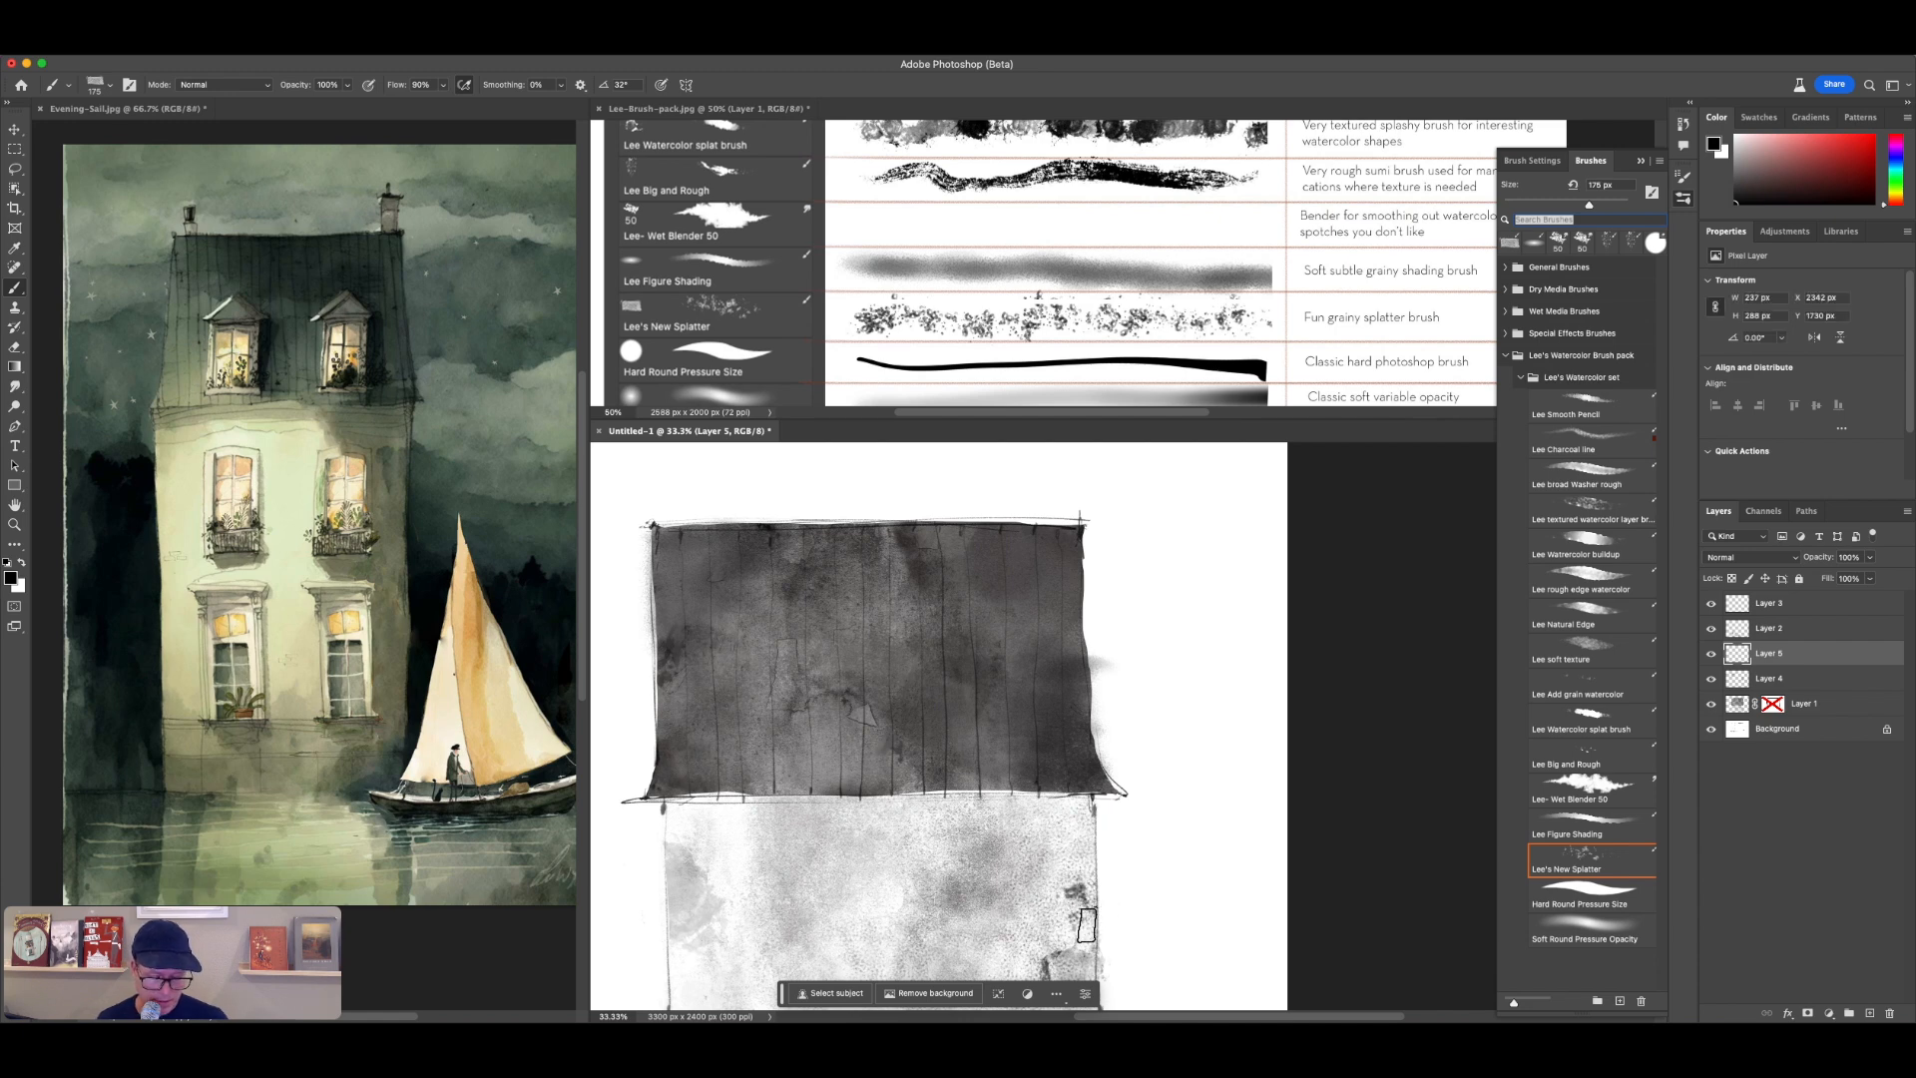
Step: Try Lee's New Splatter strokes on the blank canvas right of the roof and undo them
{"action": "left_click", "coordinate": [1183, 678]}
{"action": "left_click_drag", "start_coordinate": [1181, 589], "coordinate": [1237, 773]}
{"action": "mouse_move", "coordinate": [1226, 849]}
{"action": "left_mouse_down"}
{"action": "mouse_move", "coordinate": [1162, 762]}
{"action": "mouse_move", "coordinate": [1144, 598]}
{"action": "mouse_move", "coordinate": [1227, 479]}
{"action": "left_mouse_up"}
{"action": "key", "text": "super+z"}
{"action": "key", "text": "super+z"}
{"action": "key", "text": "super+z"}
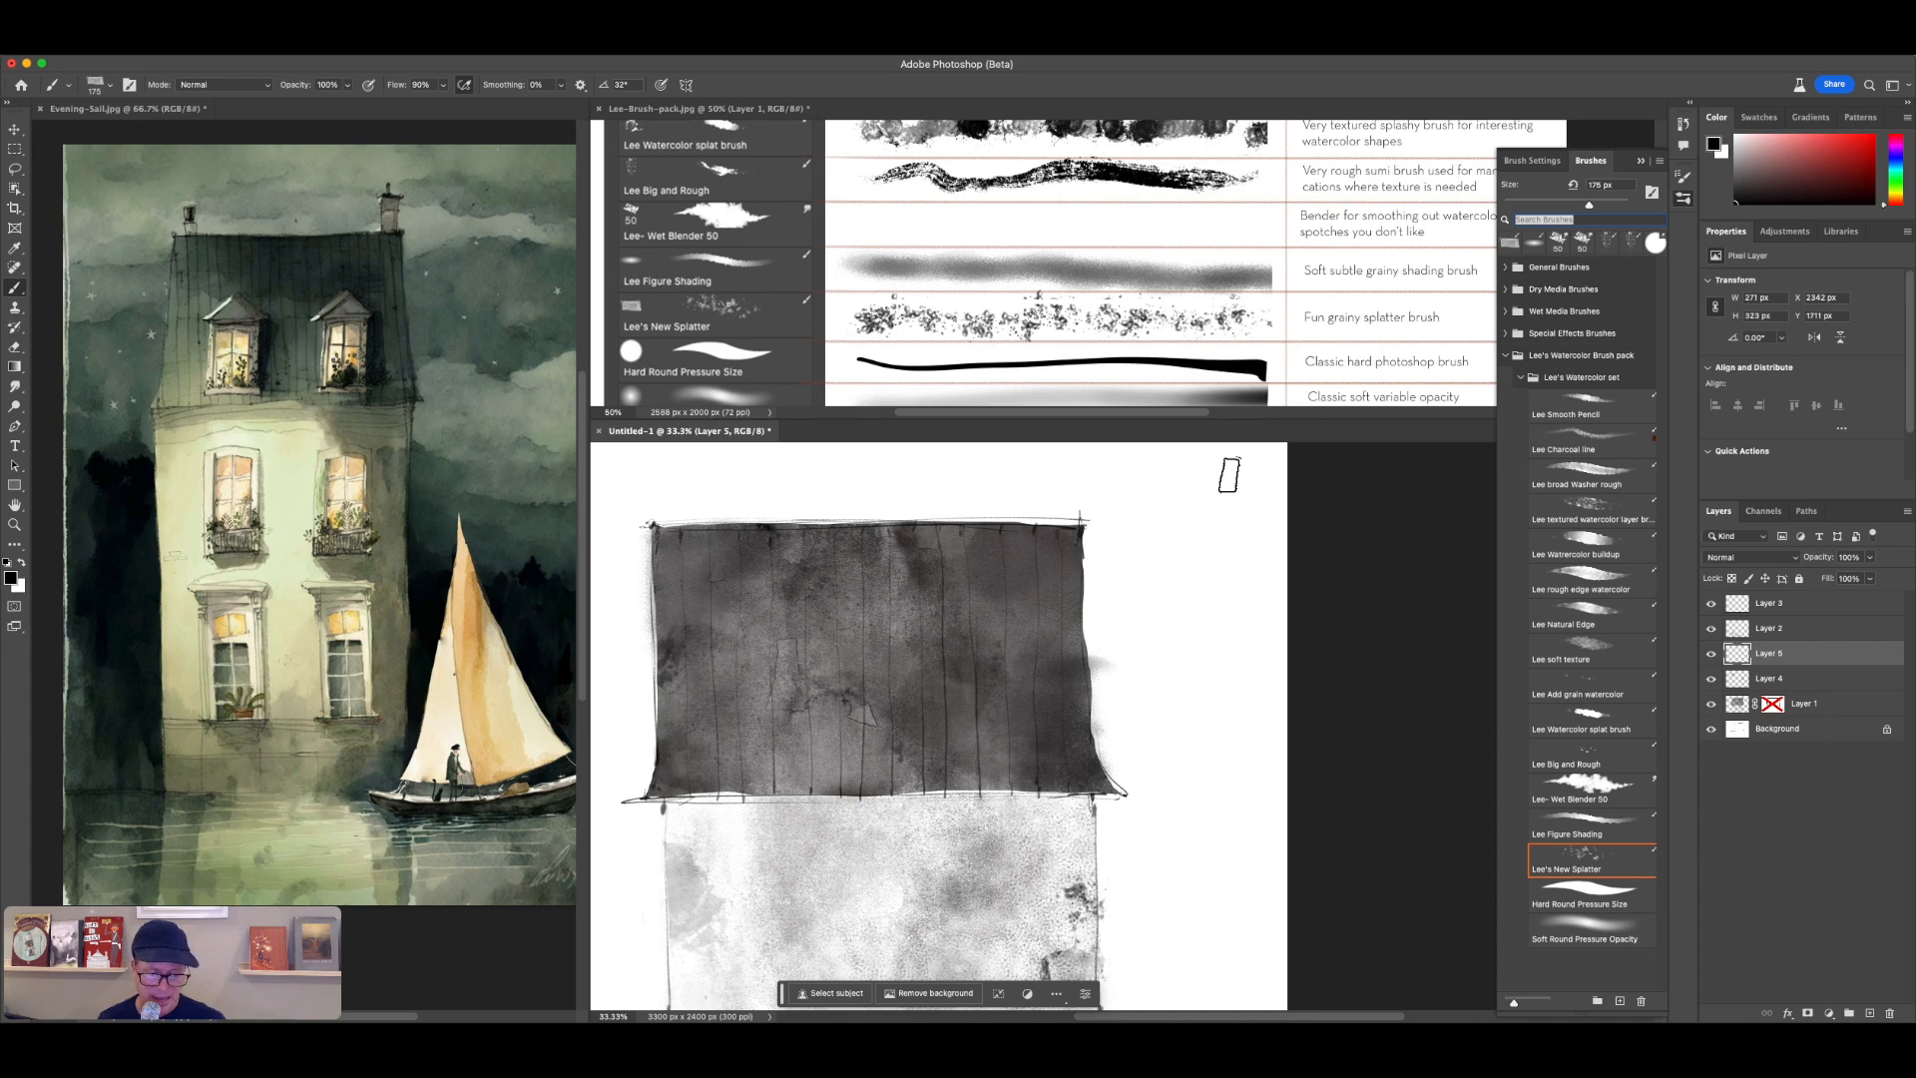
Step: Add more splatter to the wall's right edge, sample white, and splatter light texture on the left and middle of the roof
{"action": "left_click_drag", "start_coordinate": [1134, 804], "coordinate": [1269, 694]}
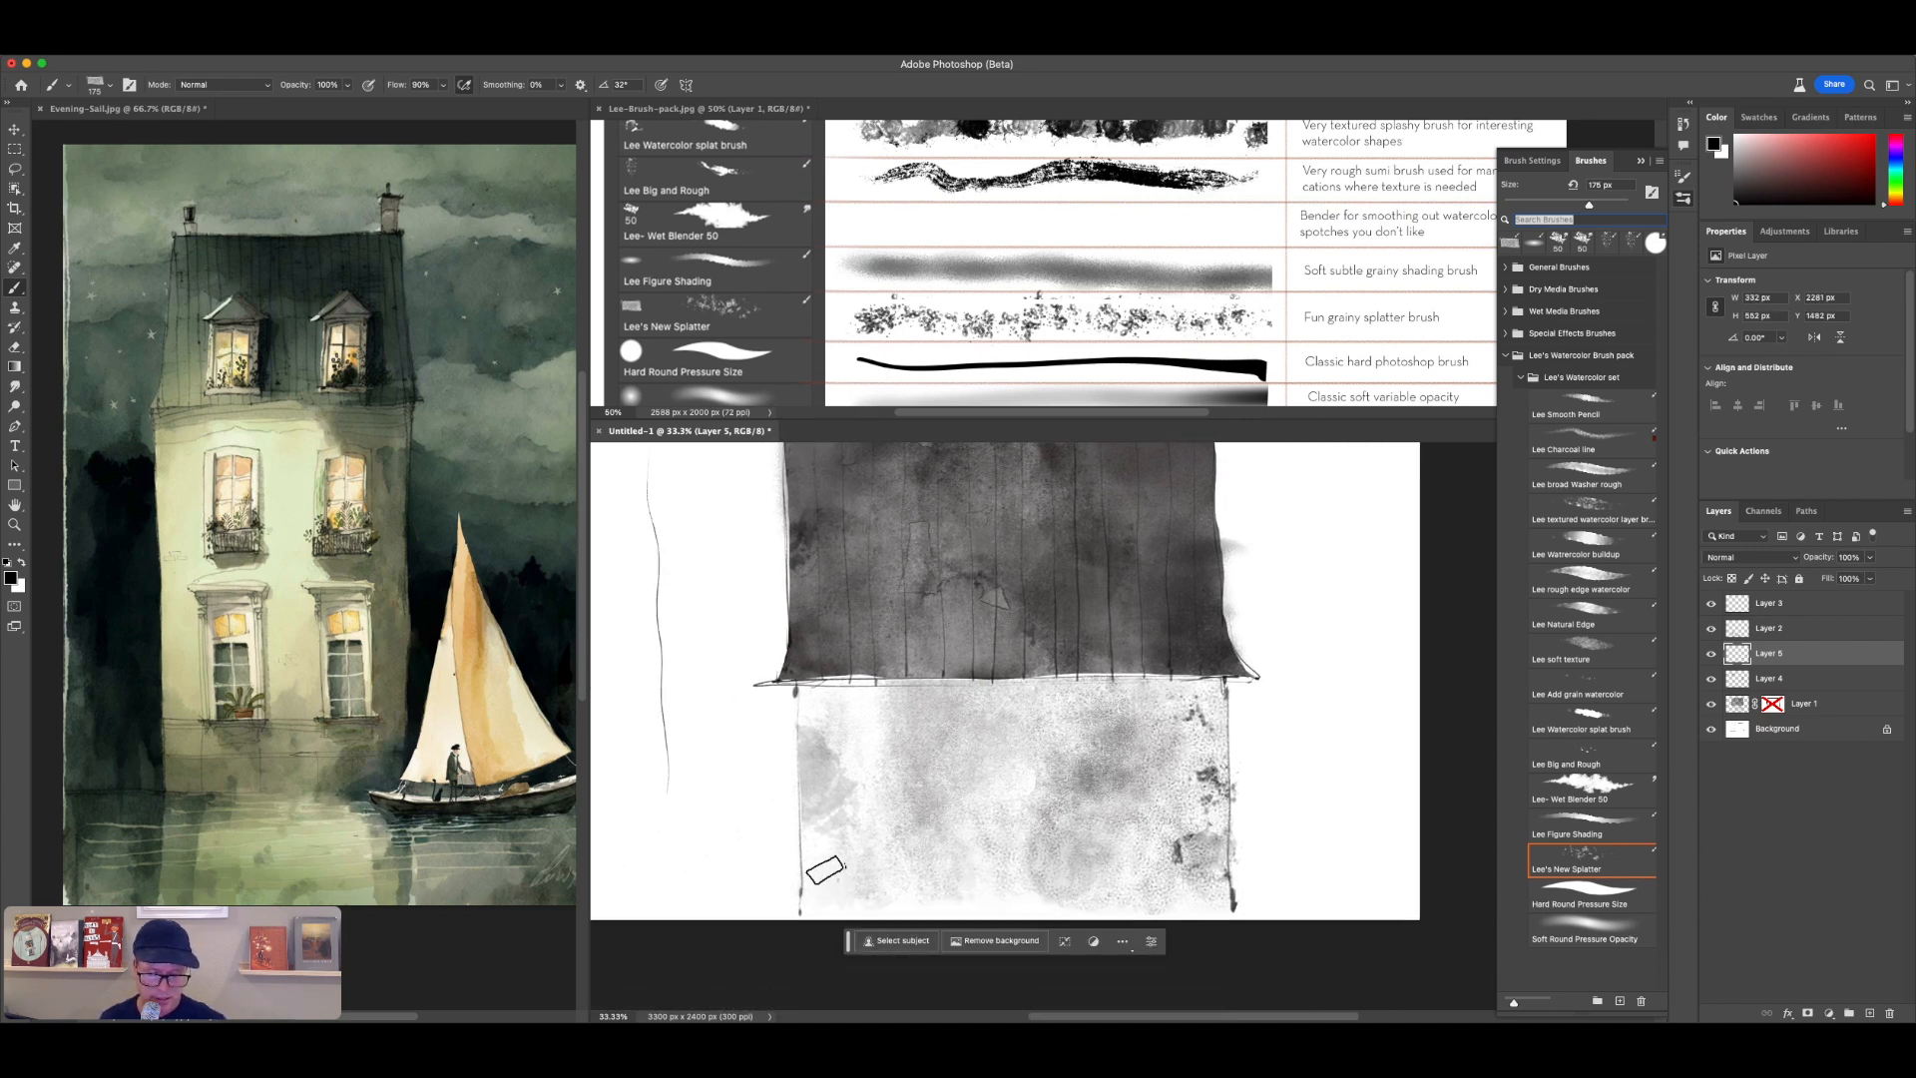
{"action": "left_click", "coordinate": [816, 766], "text": "alt"}
{"action": "left_click_drag", "start_coordinate": [823, 847], "coordinate": [817, 904]}
{"action": "left_click", "coordinate": [755, 739], "text": "alt"}
{"action": "left_click_drag", "start_coordinate": [820, 653], "coordinate": [828, 595]}
{"action": "key", "text": "super+z"}
{"action": "left_click", "coordinate": [928, 596]}
{"action": "left_click", "coordinate": [814, 479]}
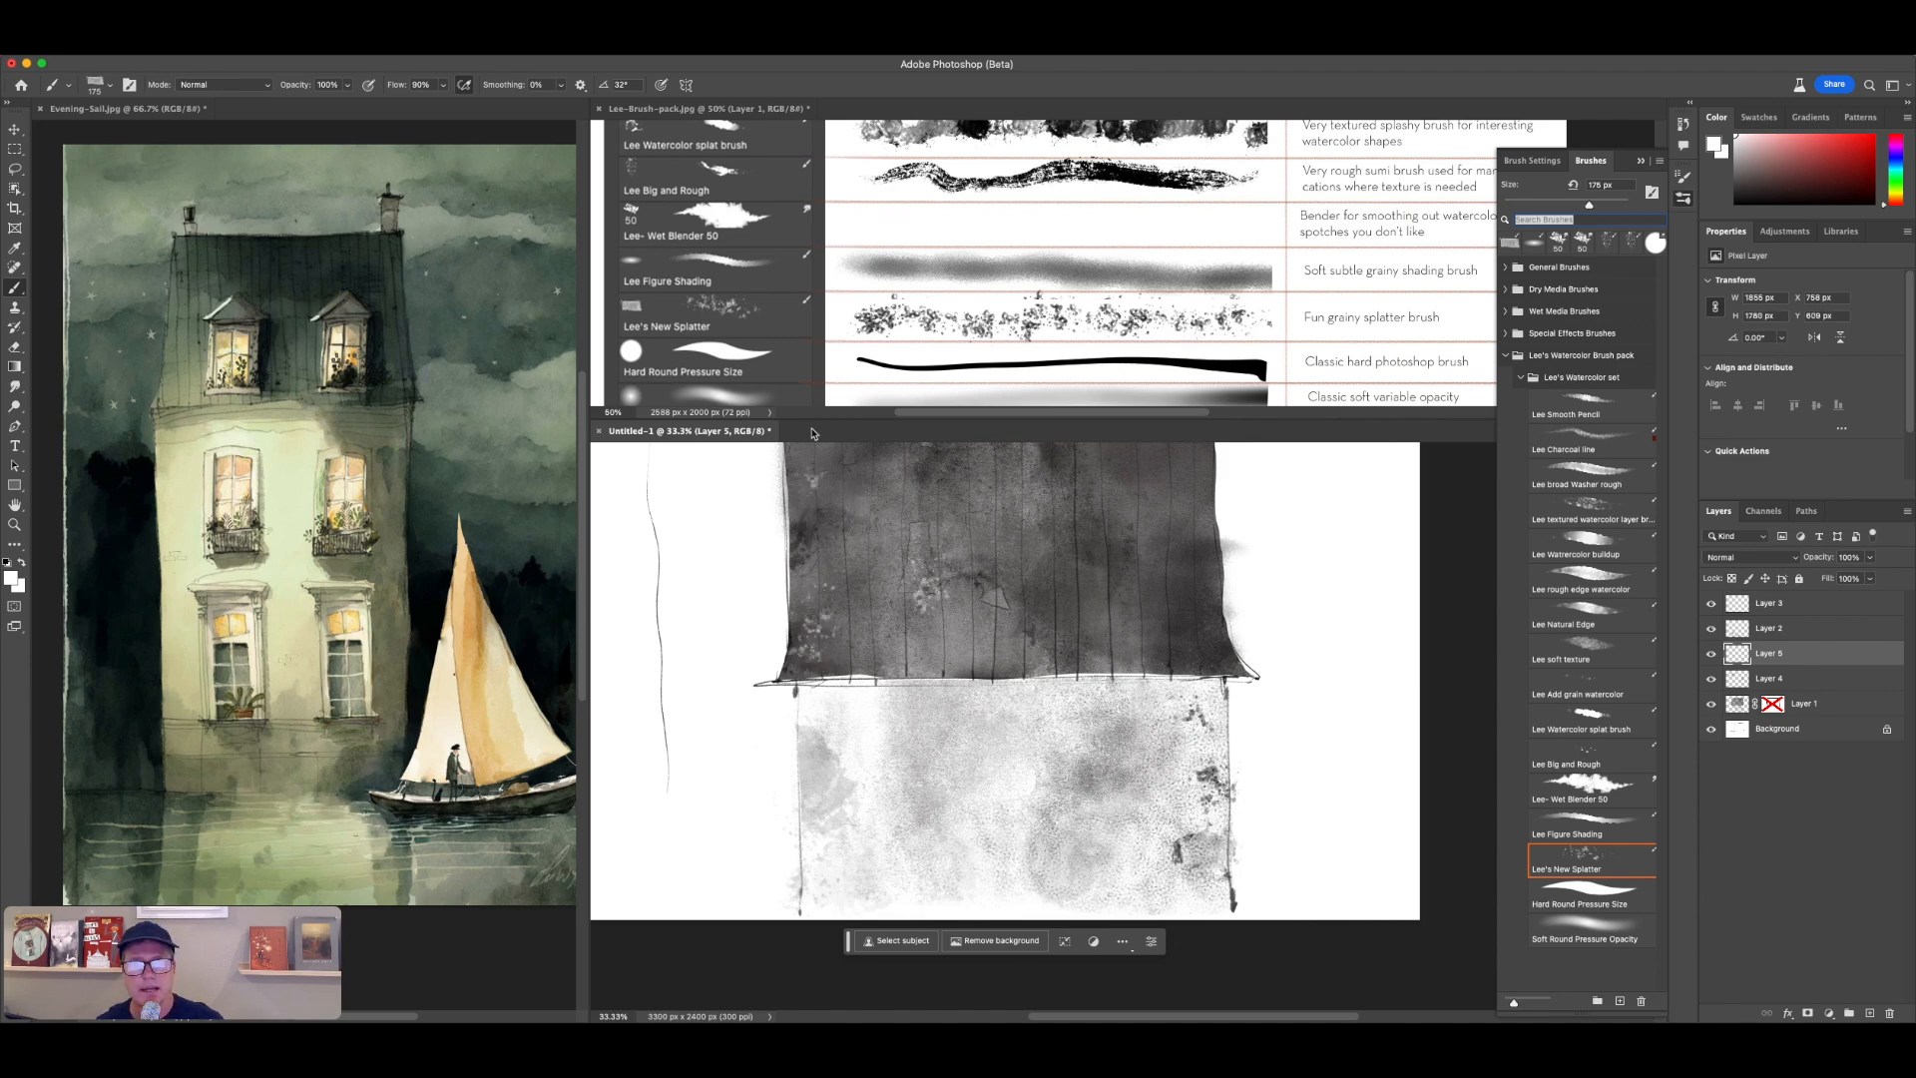
Step: Switch to the Hard Round Pressure Size brush with black, try vertical strokes right of the house at 175 px, and undo them
{"action": "left_click", "coordinate": [1594, 893]}
{"action": "key", "text": "super+minus"}
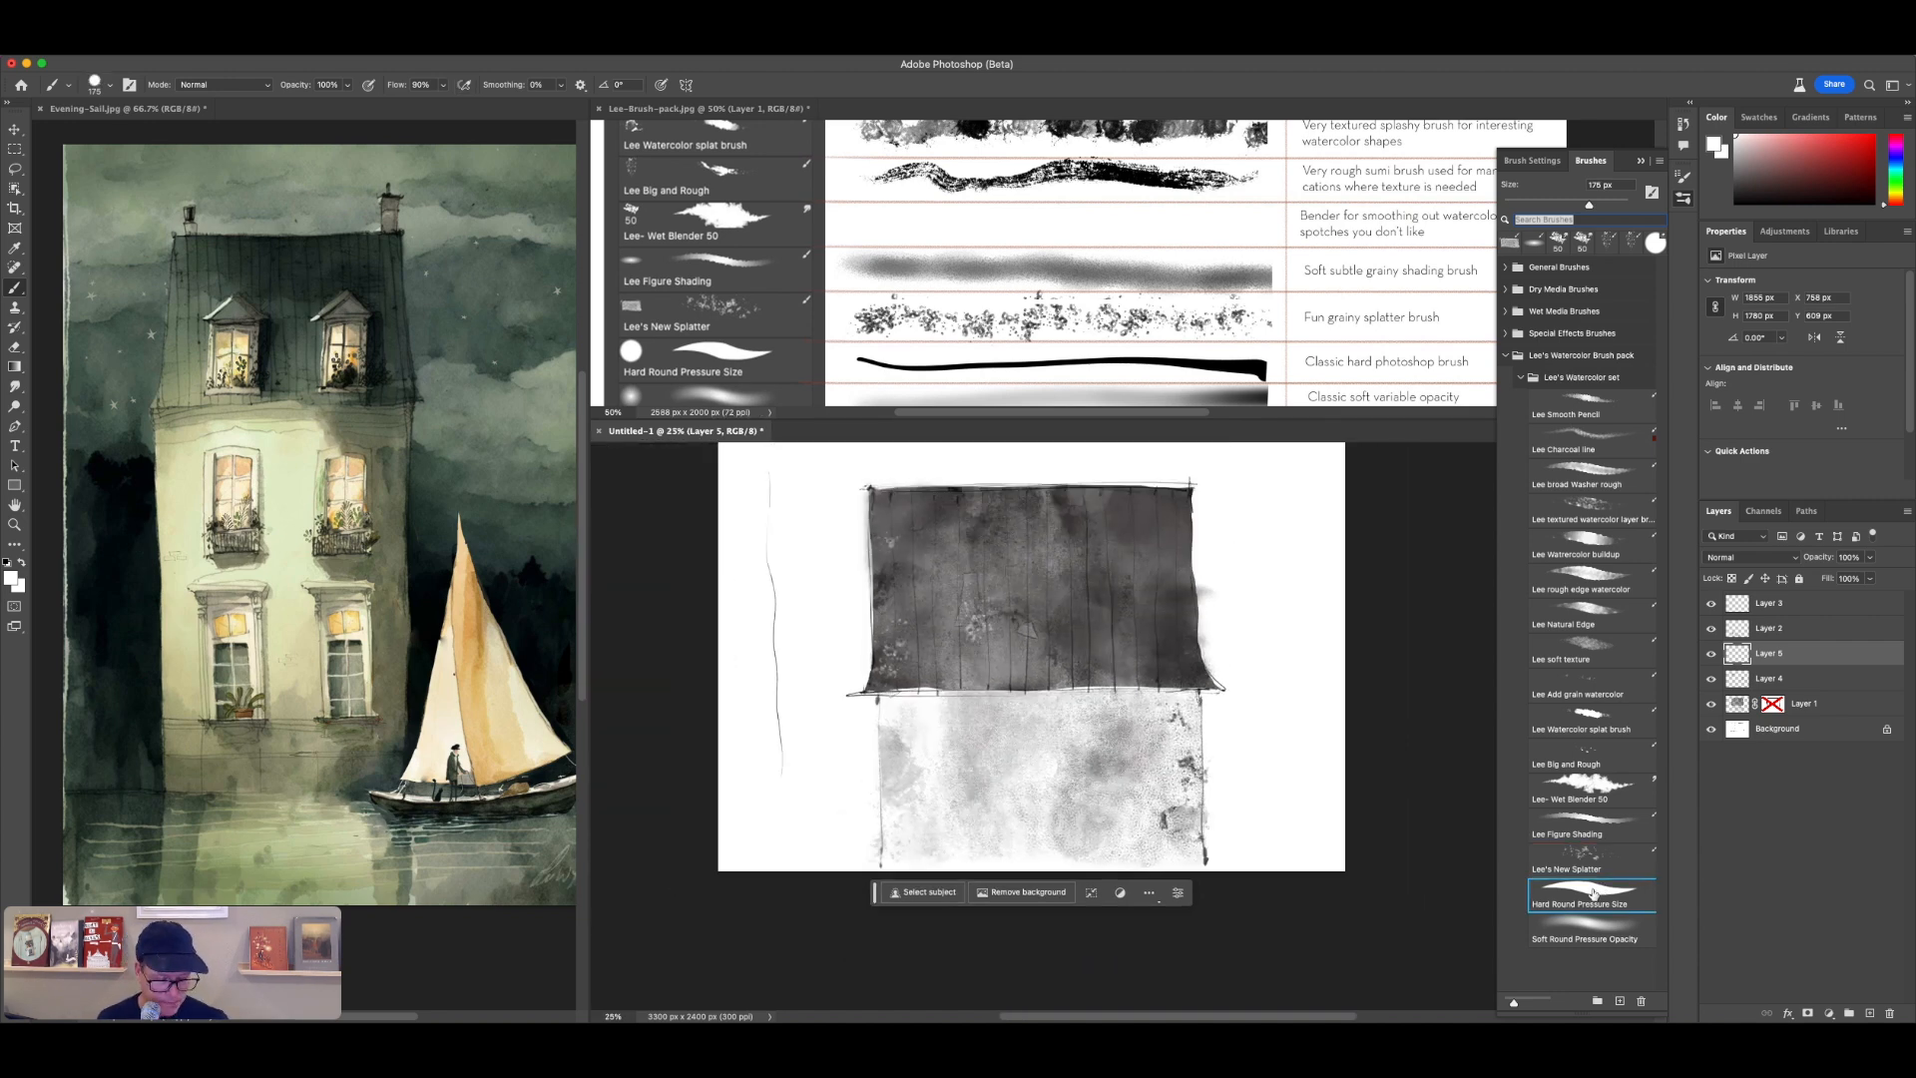
{"action": "key", "text": "super+z"}
{"action": "left_click_drag", "start_coordinate": [1255, 723], "coordinate": [1259, 834], "text": "ctrl+alt+super"}
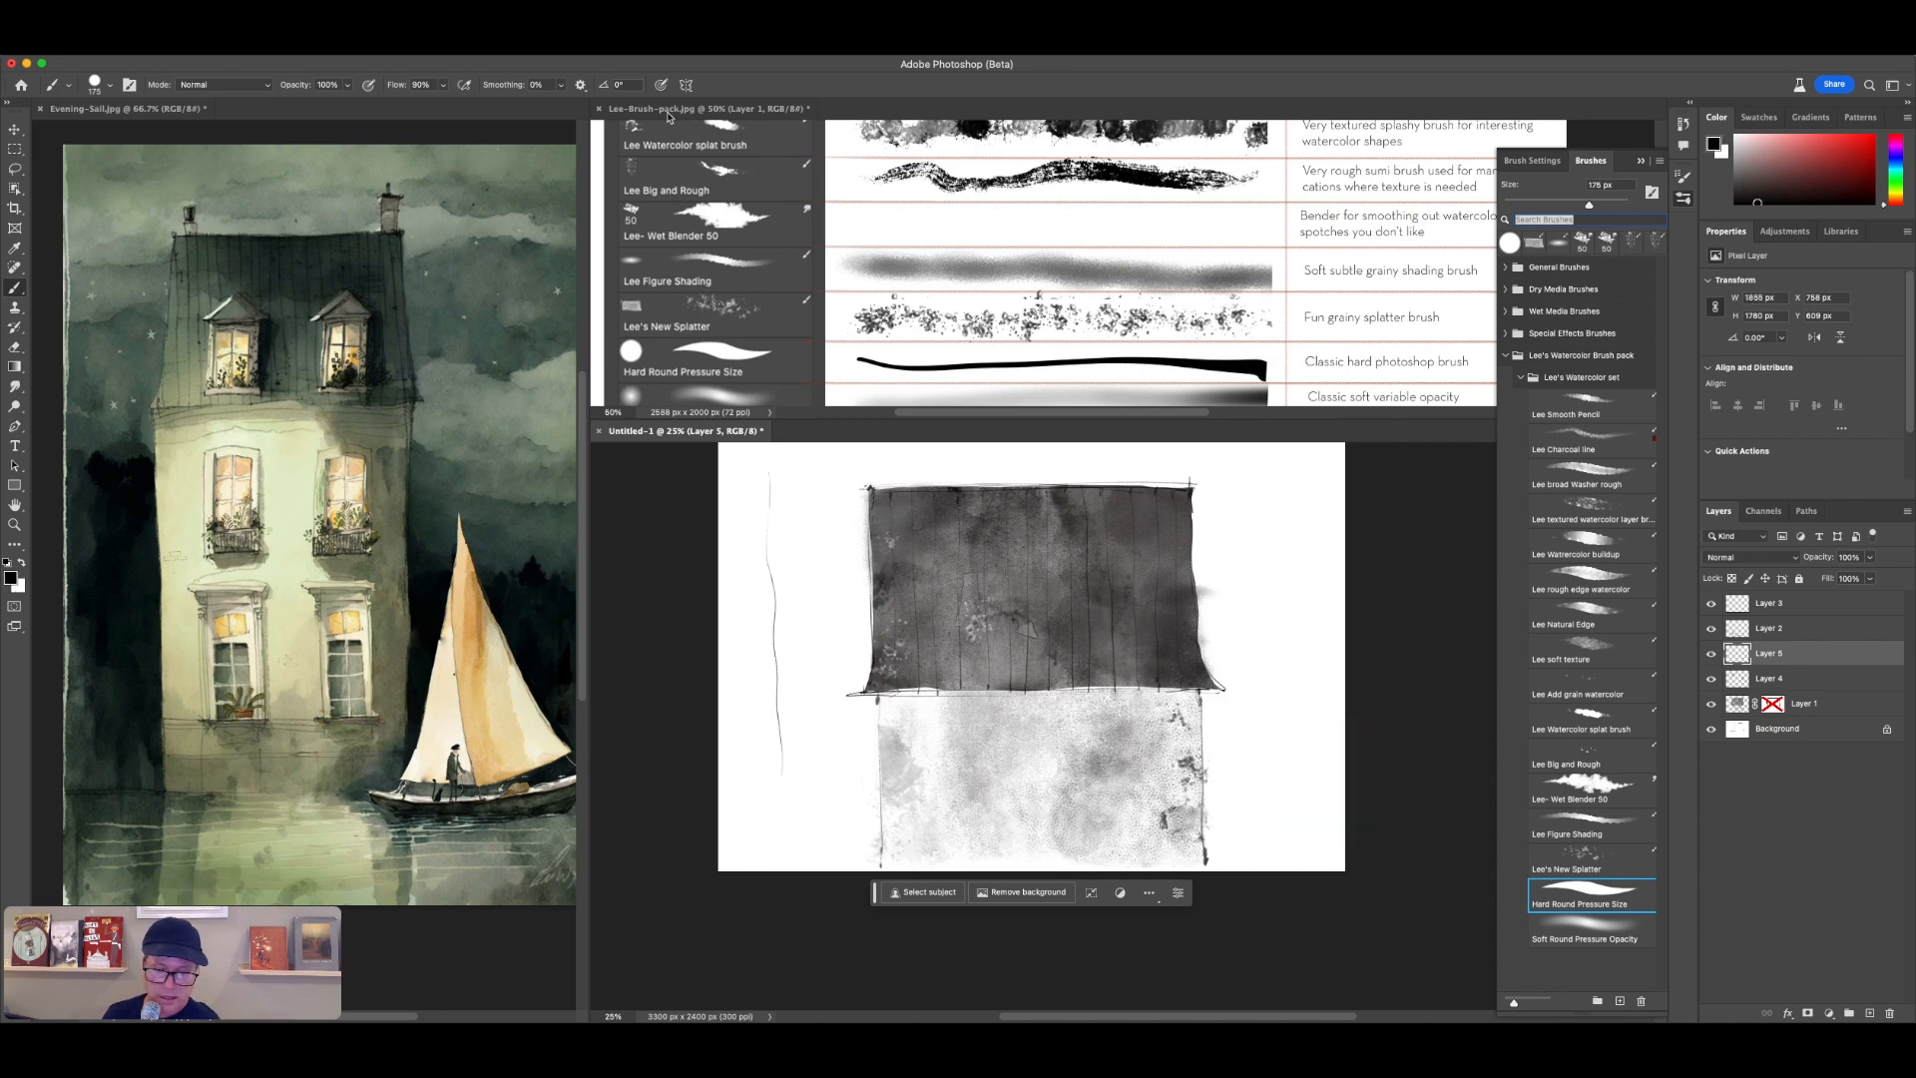
{"action": "left_click_drag", "start_coordinate": [1275, 582], "coordinate": [1268, 836]}
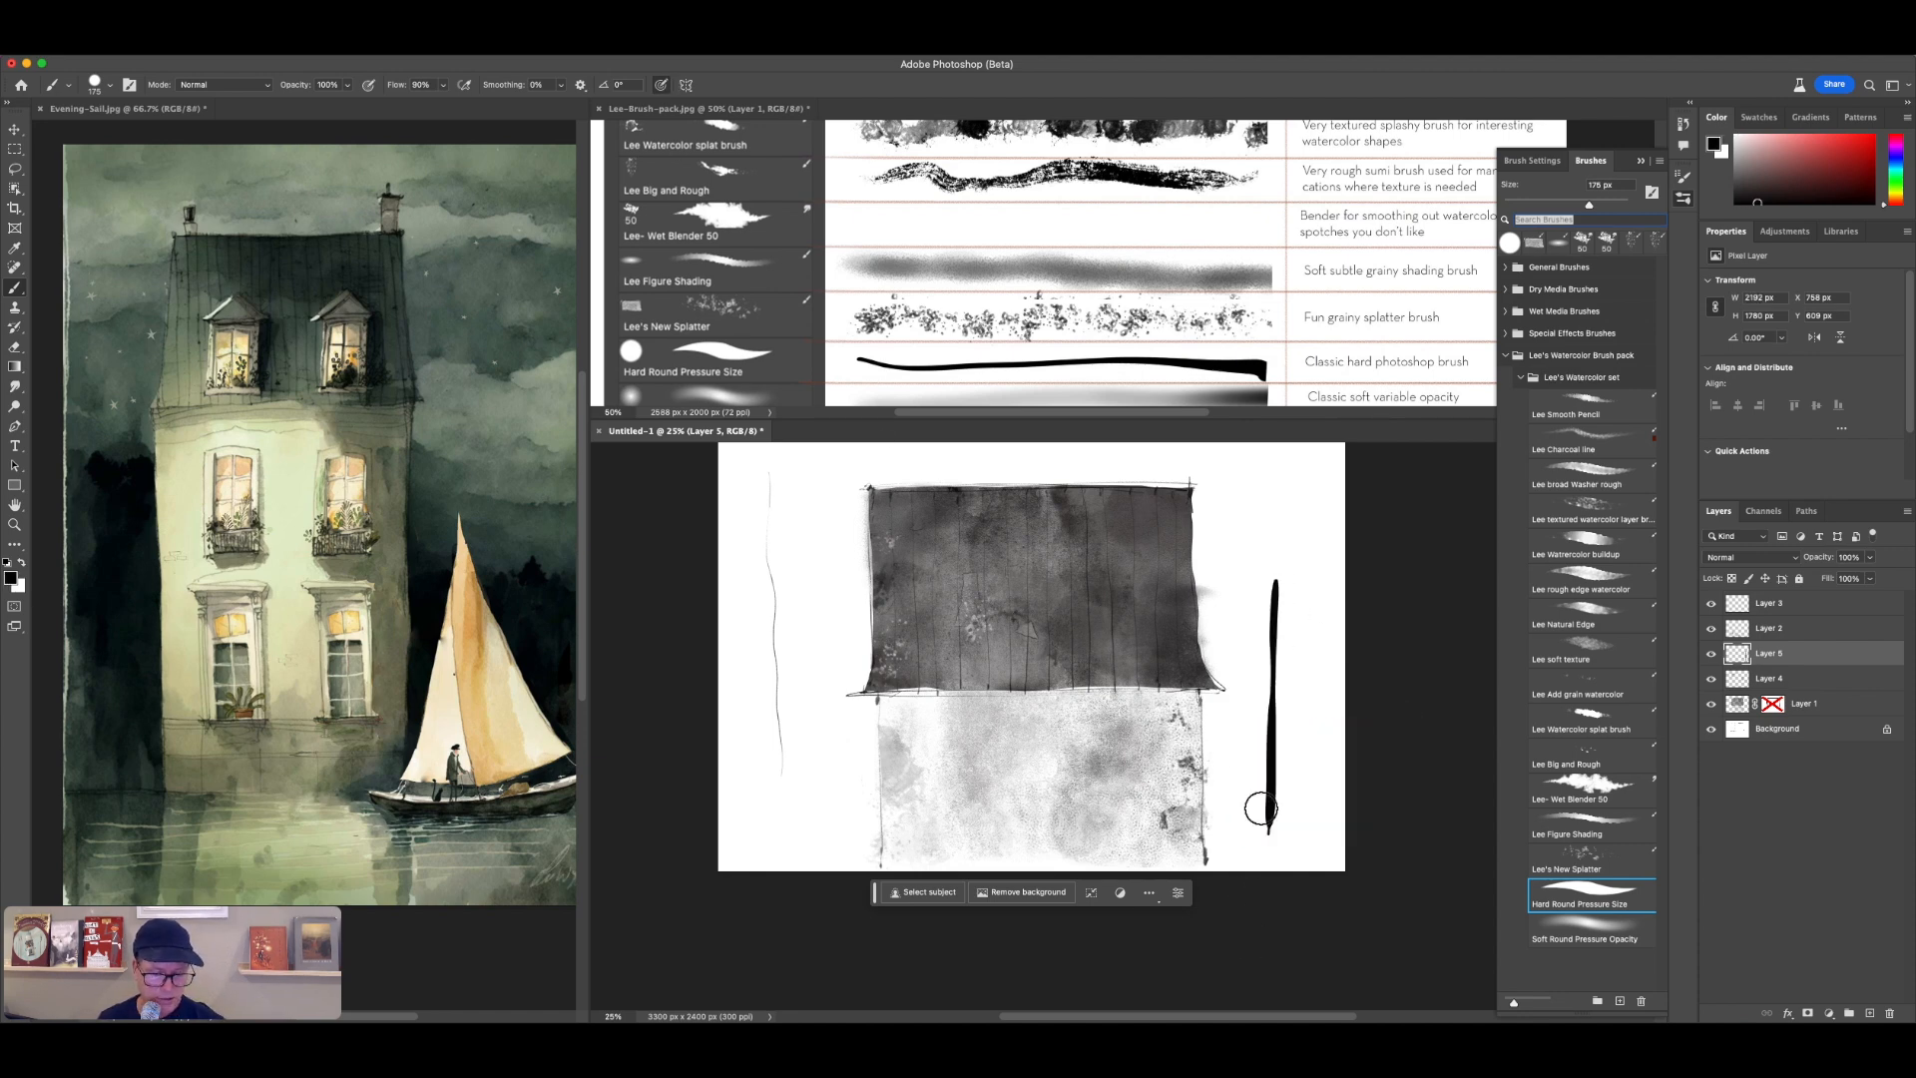
{"action": "left_click_drag", "start_coordinate": [1248, 586], "coordinate": [1248, 694]}
{"action": "left_click_drag", "start_coordinate": [1245, 826], "coordinate": [1248, 936]}
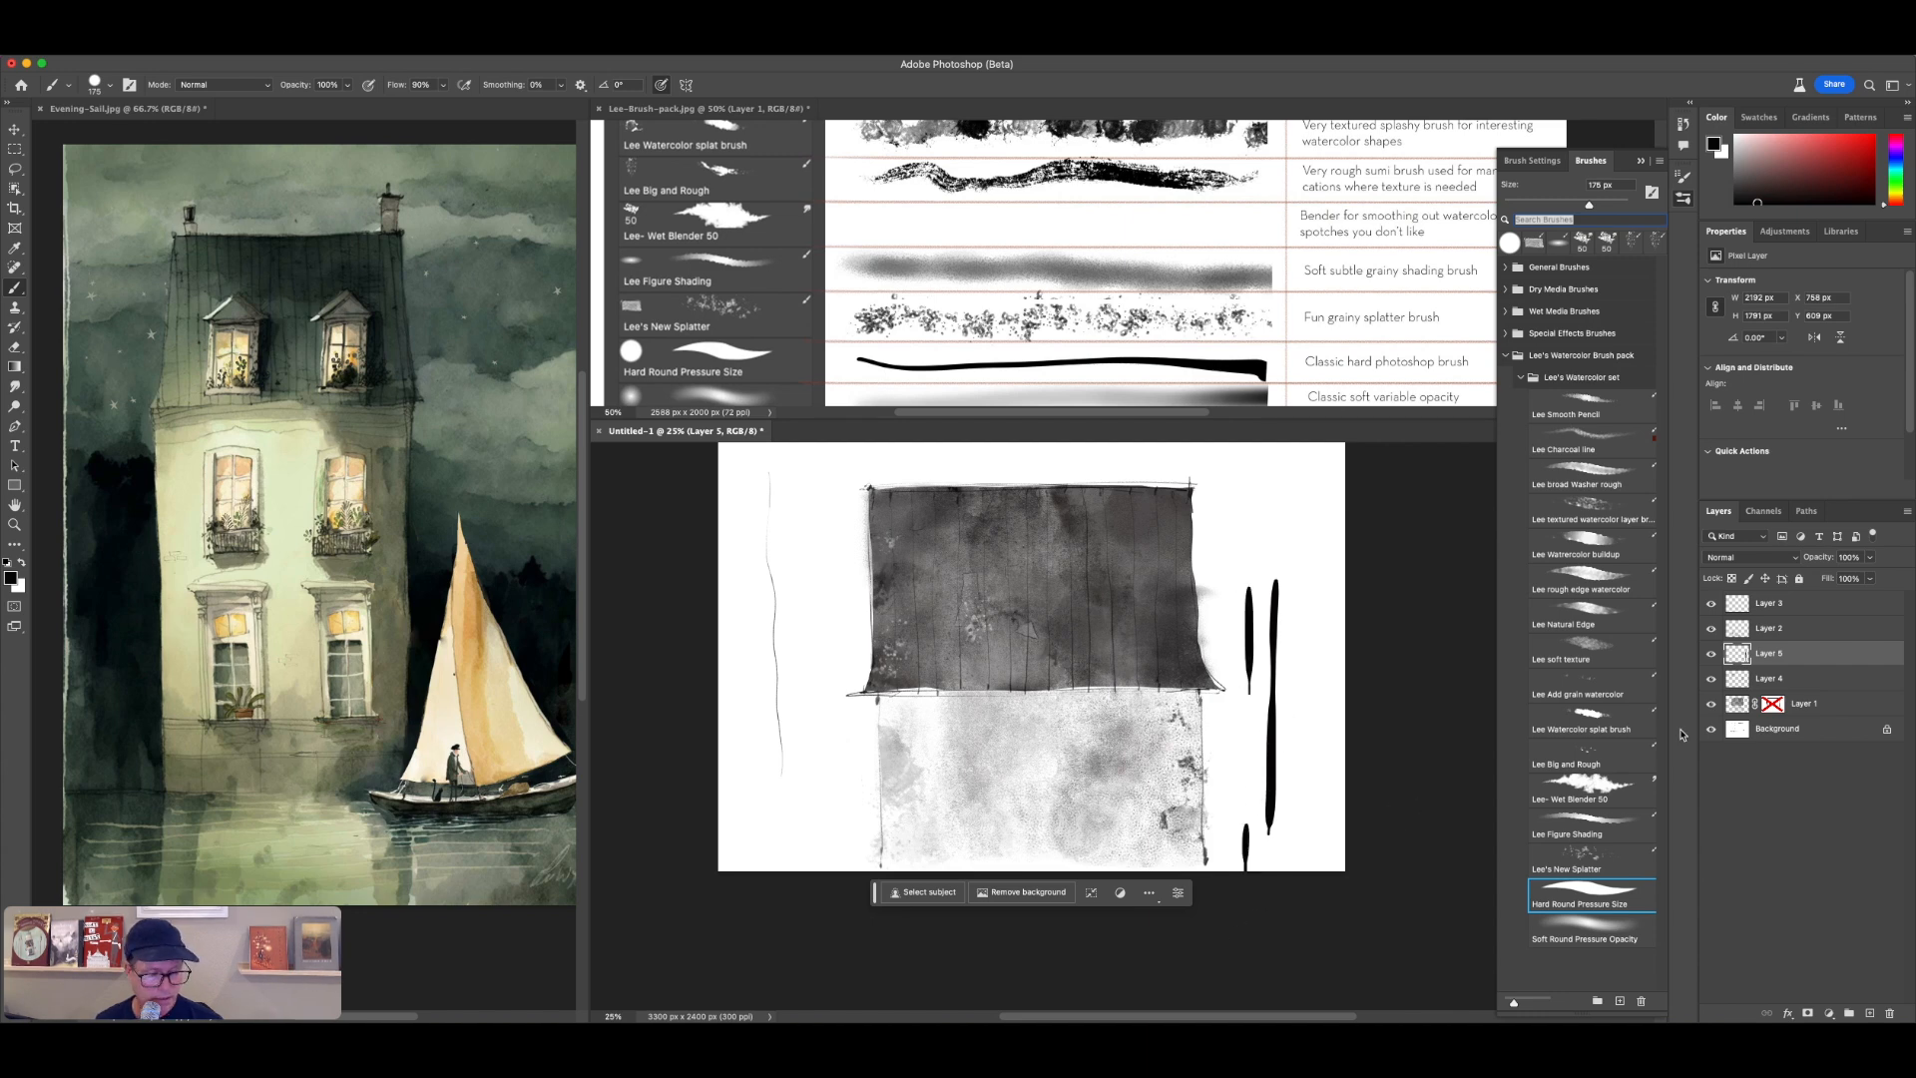
{"action": "key", "text": "super+z"}
{"action": "key", "text": "super+z"}
{"action": "key", "text": "super+z"}
Step: Try single vertical Hard Round Pressure Size strokes on the blank canvas beside the wall and undo them
{"action": "left_click_drag", "start_coordinate": [1247, 703], "coordinate": [1253, 863]}
{"action": "key", "text": "super+z"}
{"action": "left_click_drag", "start_coordinate": [1259, 629], "coordinate": [1265, 813]}
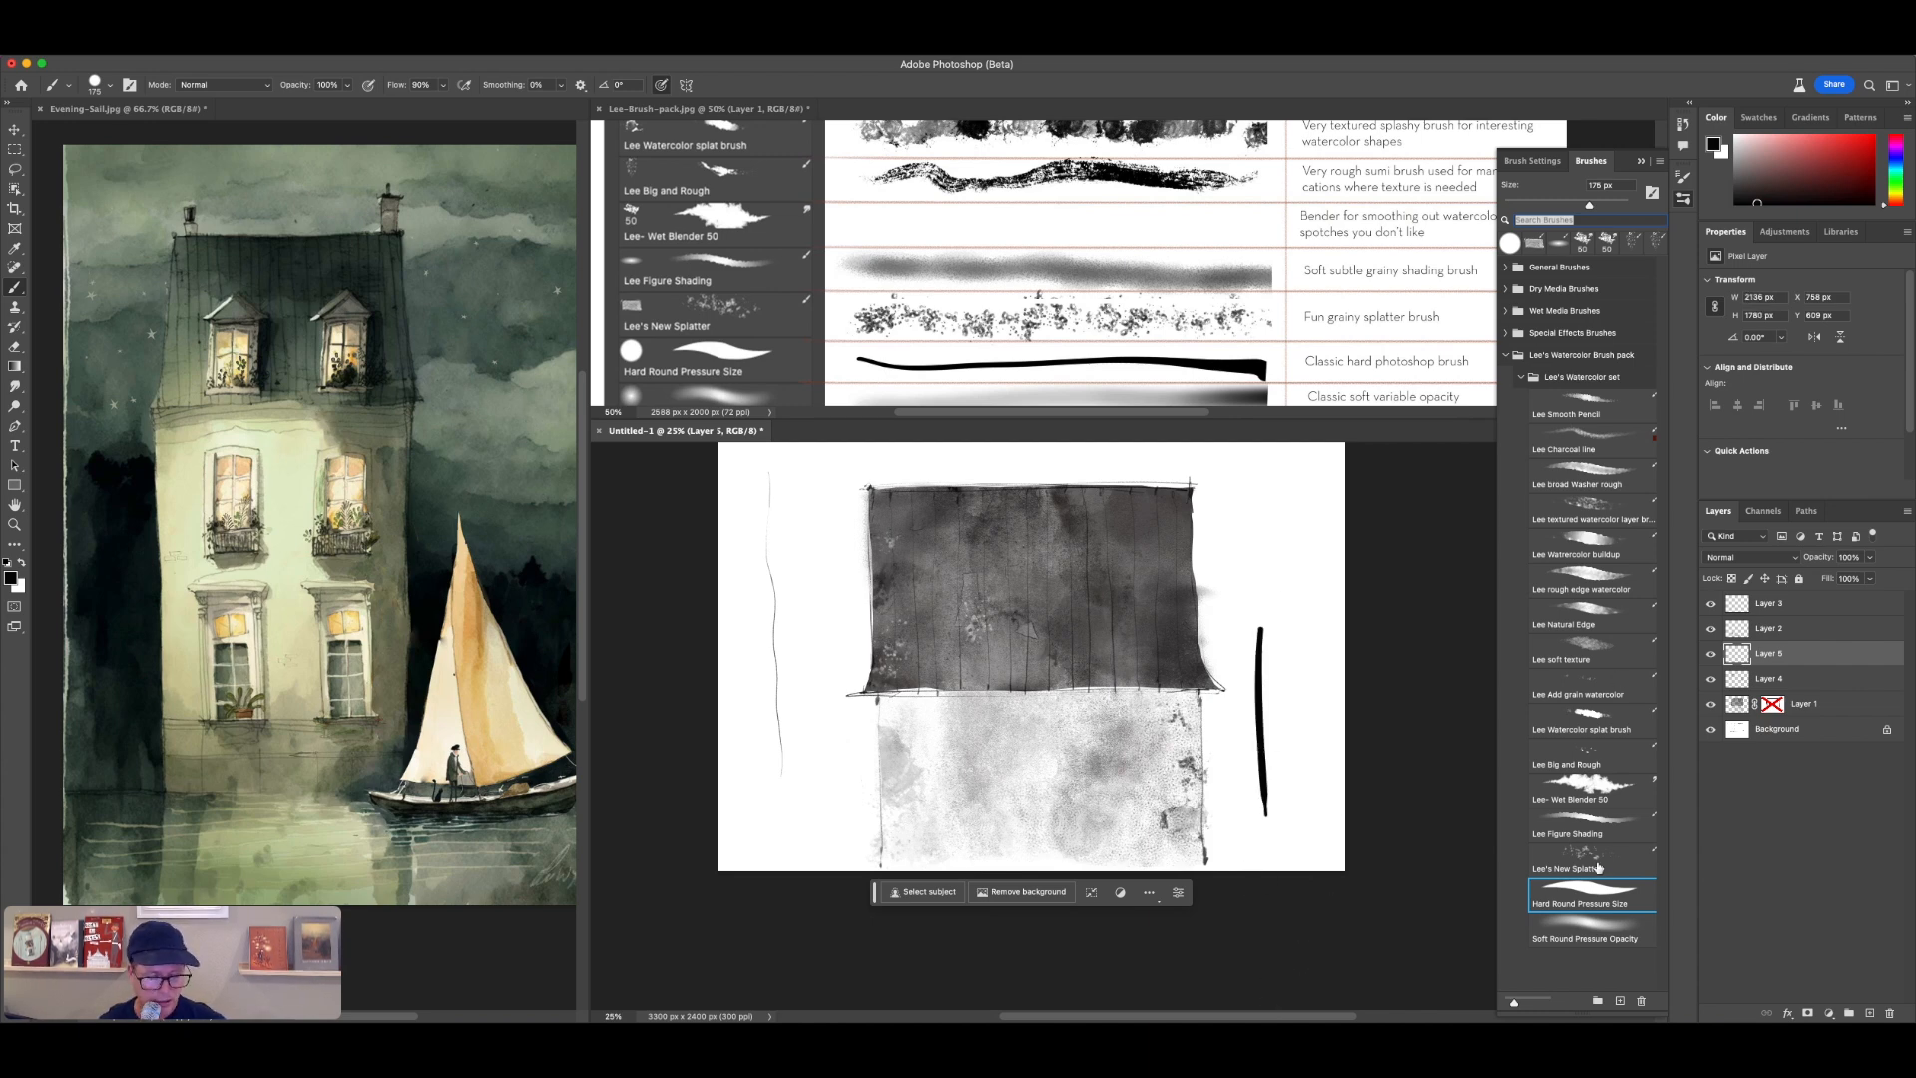
{"action": "key", "text": "super+z"}
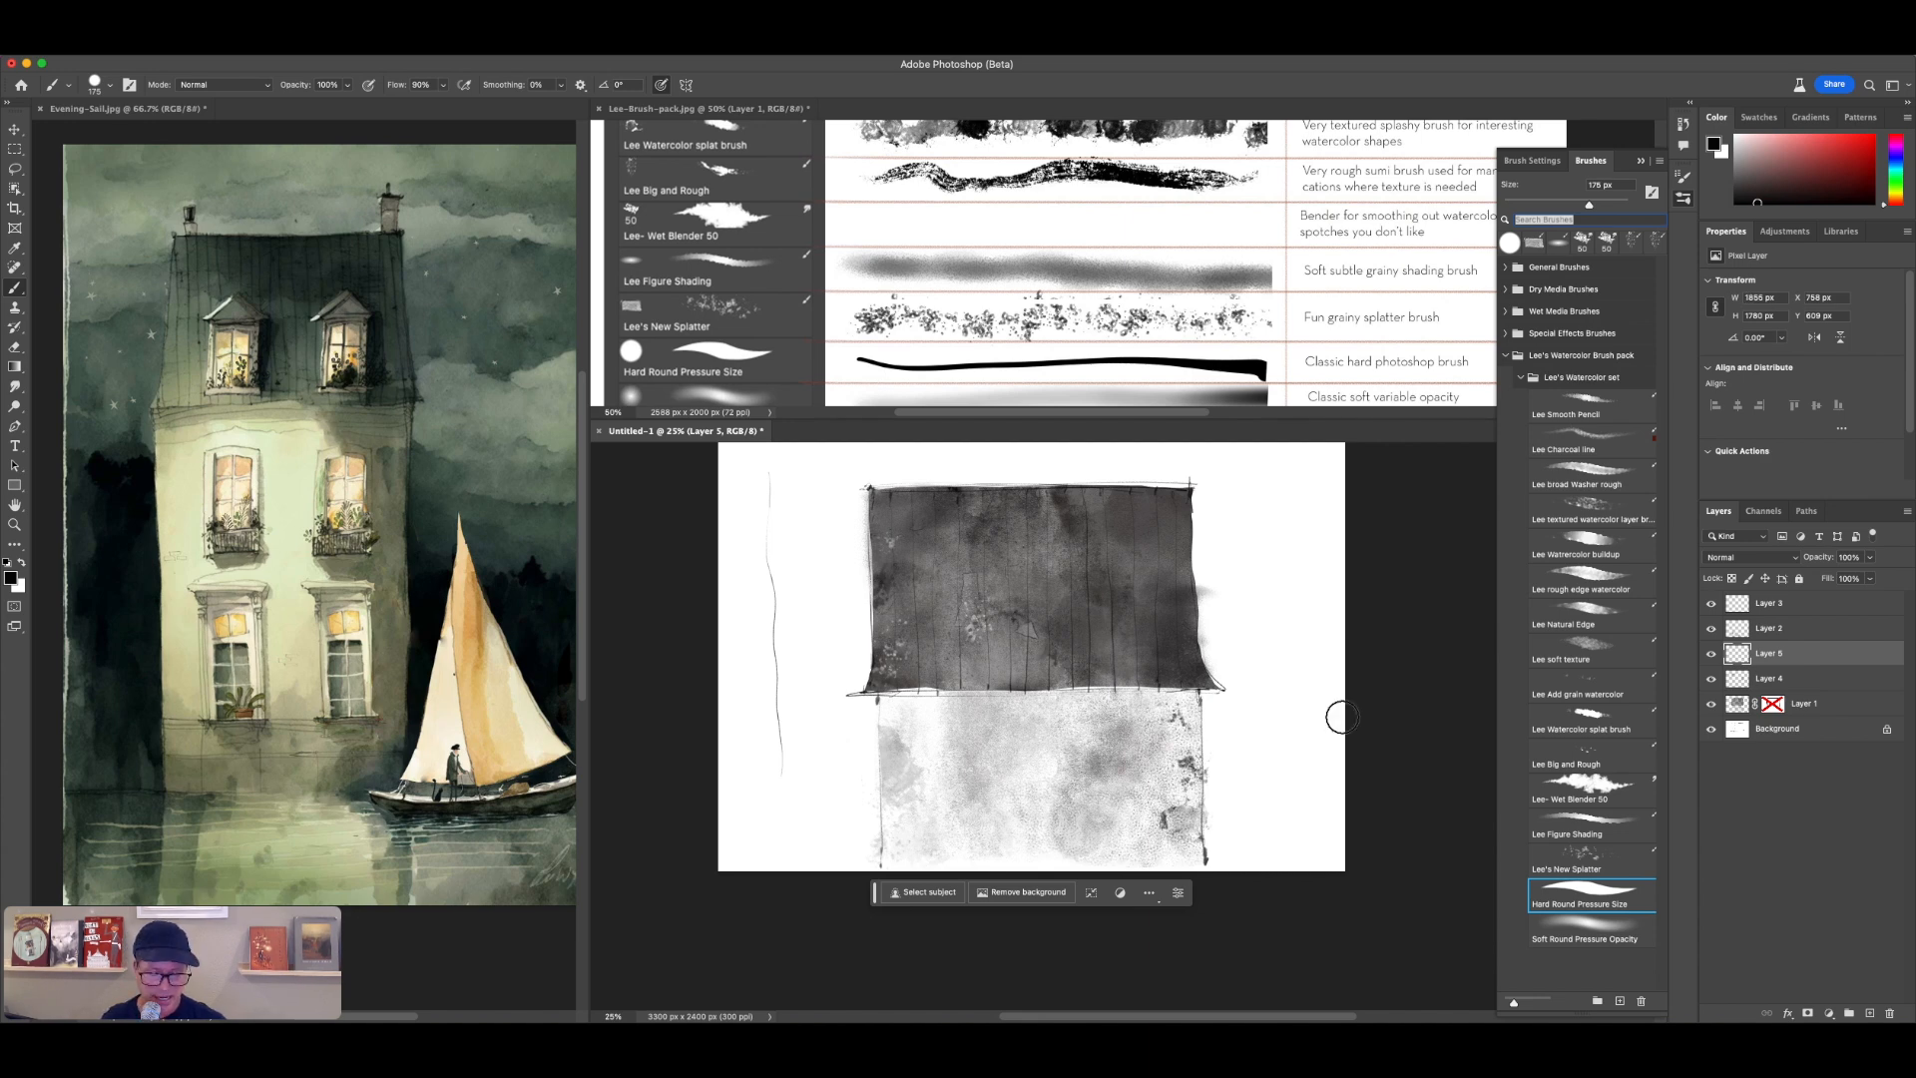
Step: Add a new layer and paint a thick black rectangular window frame on the right part of the wall with the hard round brush
{"action": "left_click", "coordinate": [1867, 1014]}
{"action": "left_click_drag", "start_coordinate": [1095, 736], "coordinate": [1092, 831]}
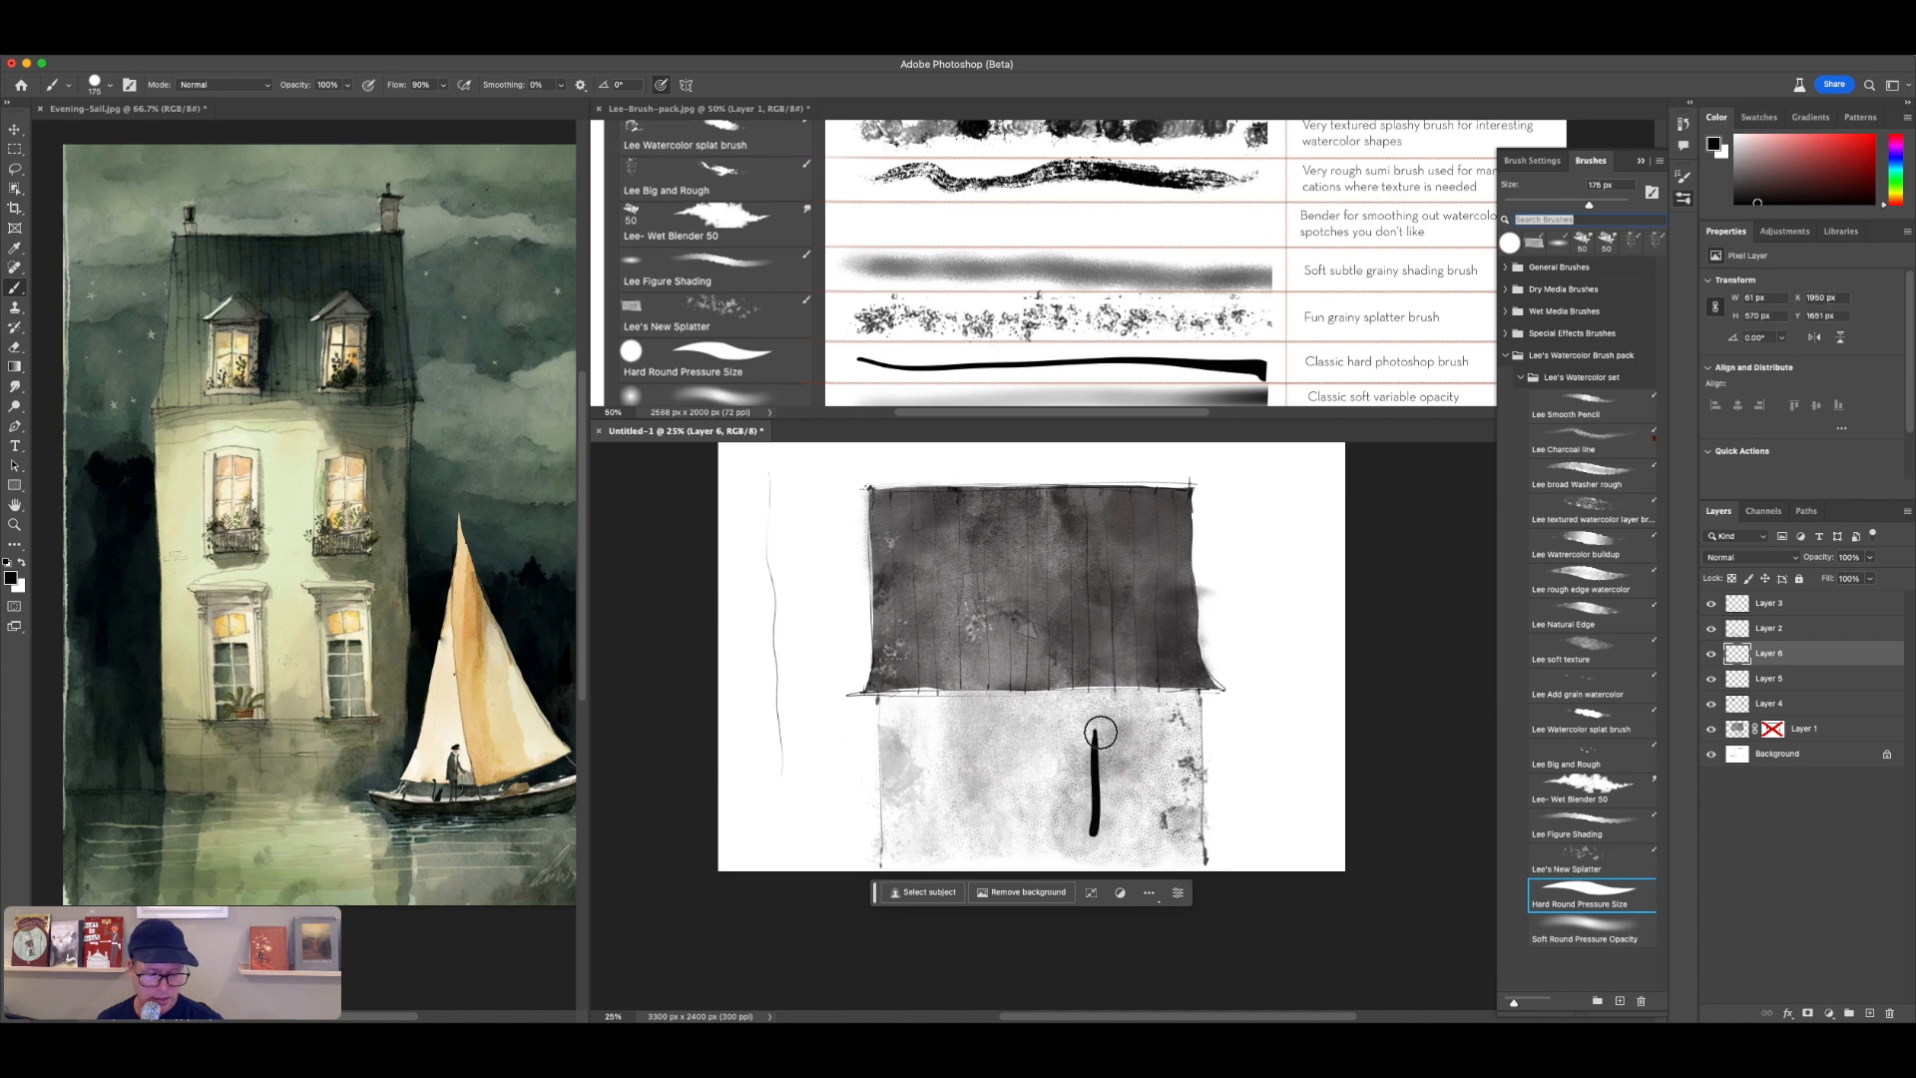
{"action": "mouse_move", "coordinate": [1098, 733]}
{"action": "left_mouse_down"}
{"action": "mouse_move", "coordinate": [1166, 730]}
{"action": "mouse_move", "coordinate": [1158, 834]}
{"action": "left_mouse_up"}
{"action": "left_click_drag", "start_coordinate": [1098, 739], "coordinate": [1097, 839]}
{"action": "mouse_move", "coordinate": [1084, 749]}
{"action": "left_mouse_down"}
{"action": "mouse_move", "coordinate": [1080, 859]}
{"action": "mouse_move", "coordinate": [1085, 721]}
{"action": "mouse_move", "coordinate": [1080, 799]}
{"action": "left_mouse_up"}
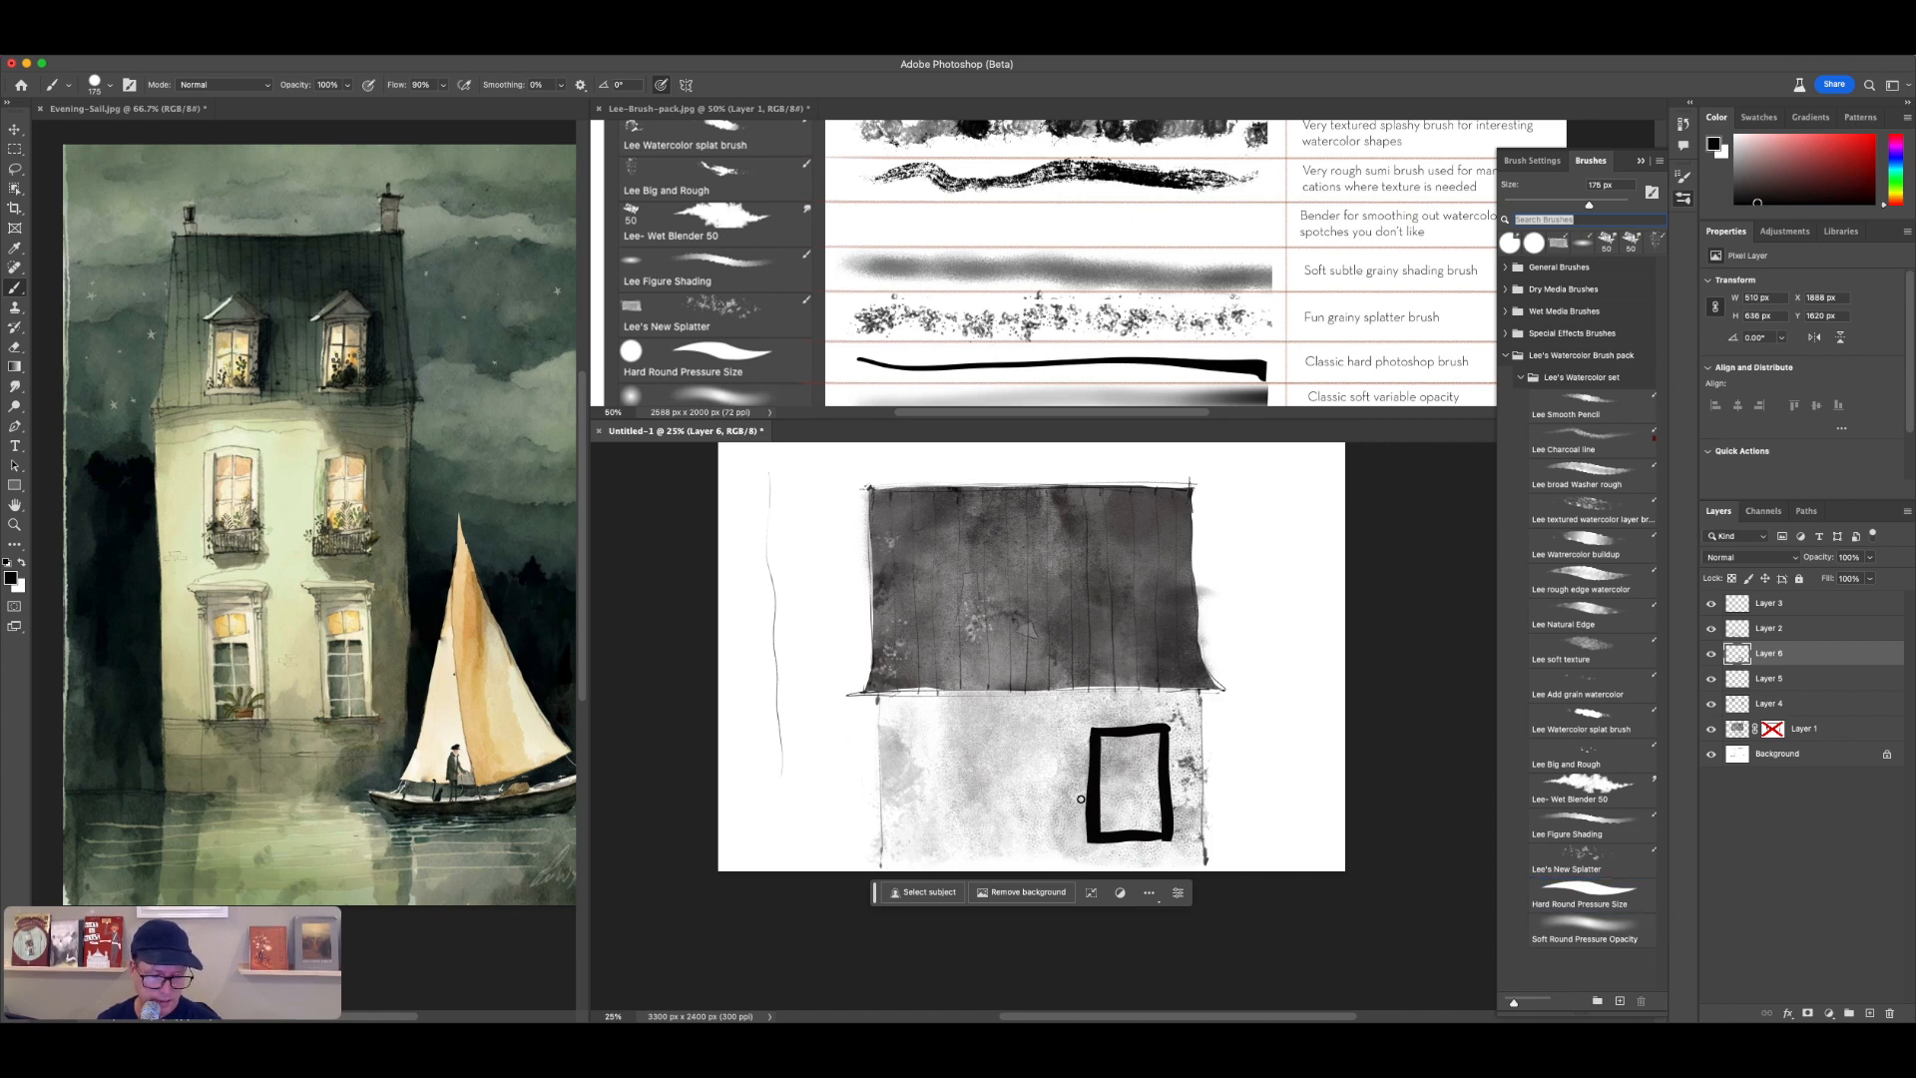
{"action": "left_click_drag", "start_coordinate": [1096, 727], "coordinate": [1171, 724]}
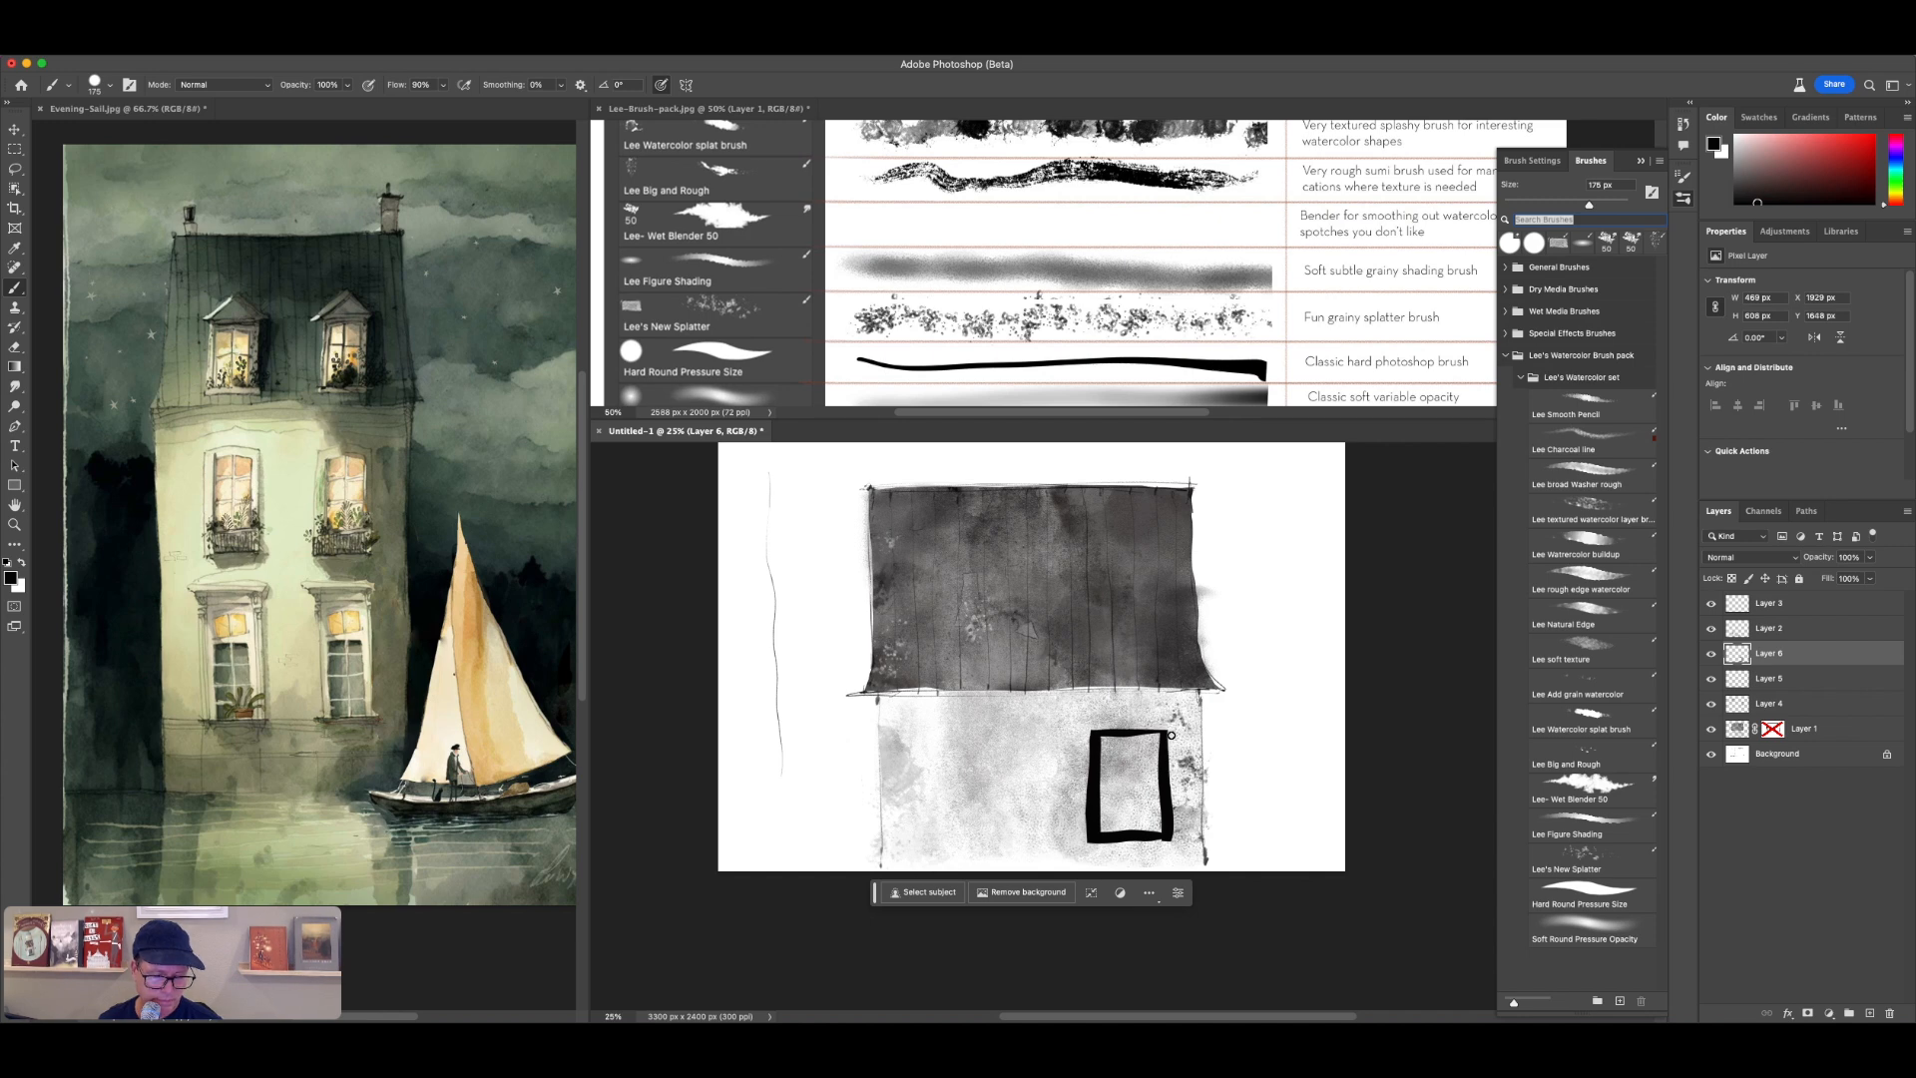
{"action": "left_click_drag", "start_coordinate": [1179, 838], "coordinate": [1180, 827]}
Step: Hide Layer 6, load its window frame as a selection, fill it on Layer 5 with the Lee broad Washer rough brush, and deselect
{"action": "left_click", "coordinate": [1711, 653]}
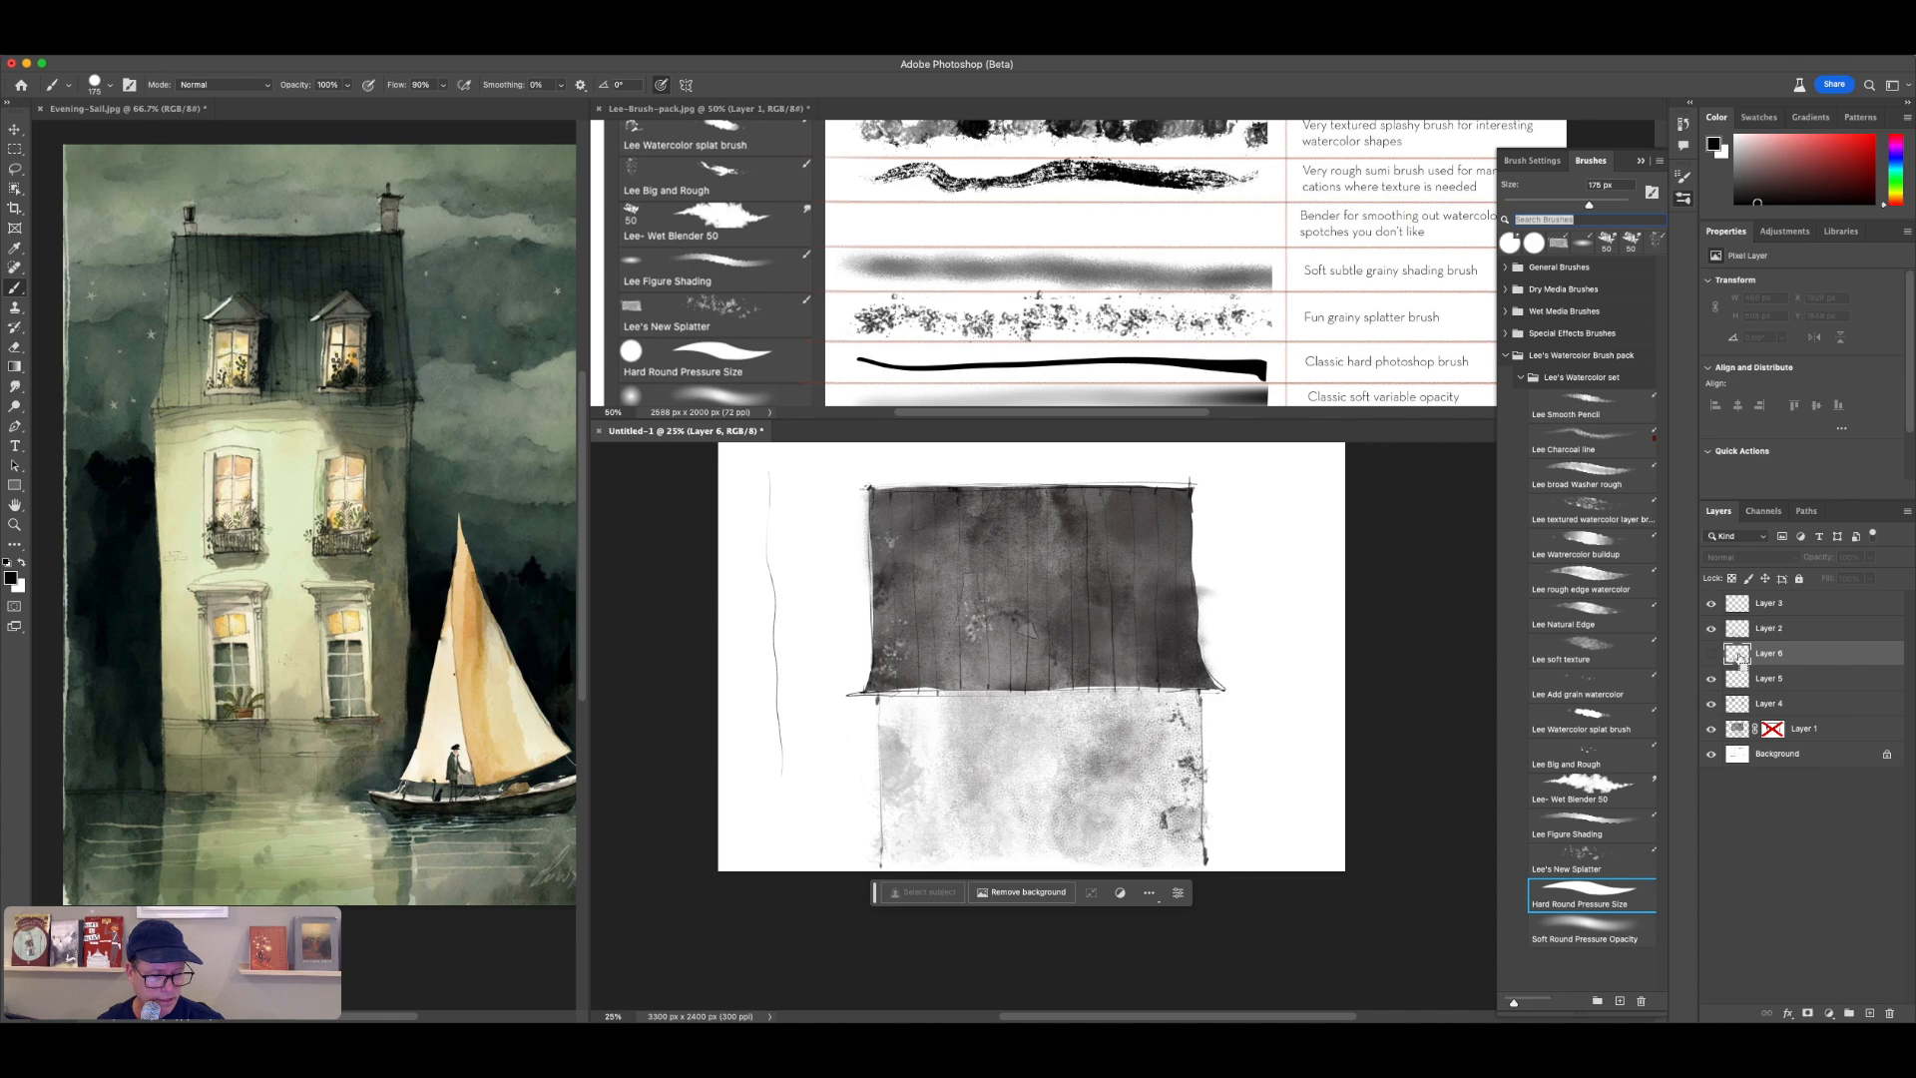
{"action": "left_click", "coordinate": [1737, 654], "text": "super"}
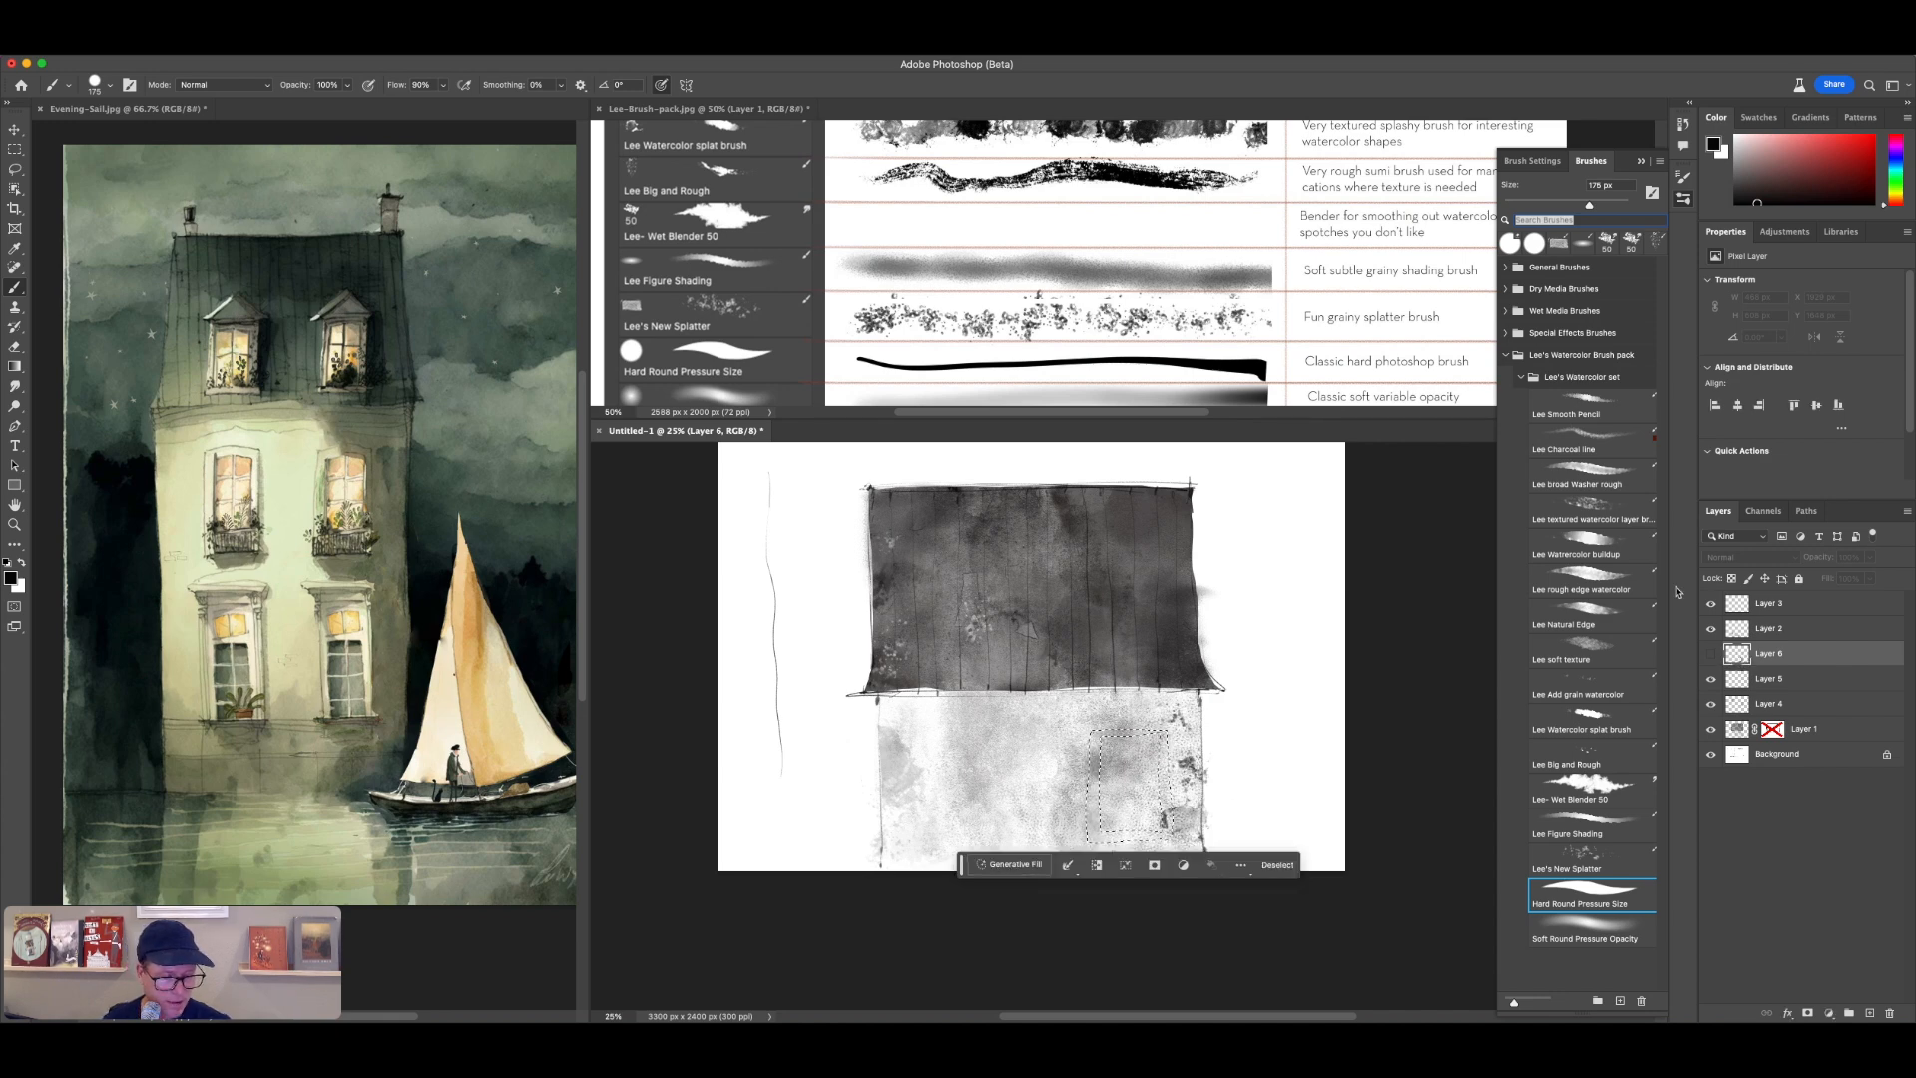
{"action": "left_click", "coordinate": [1613, 480]}
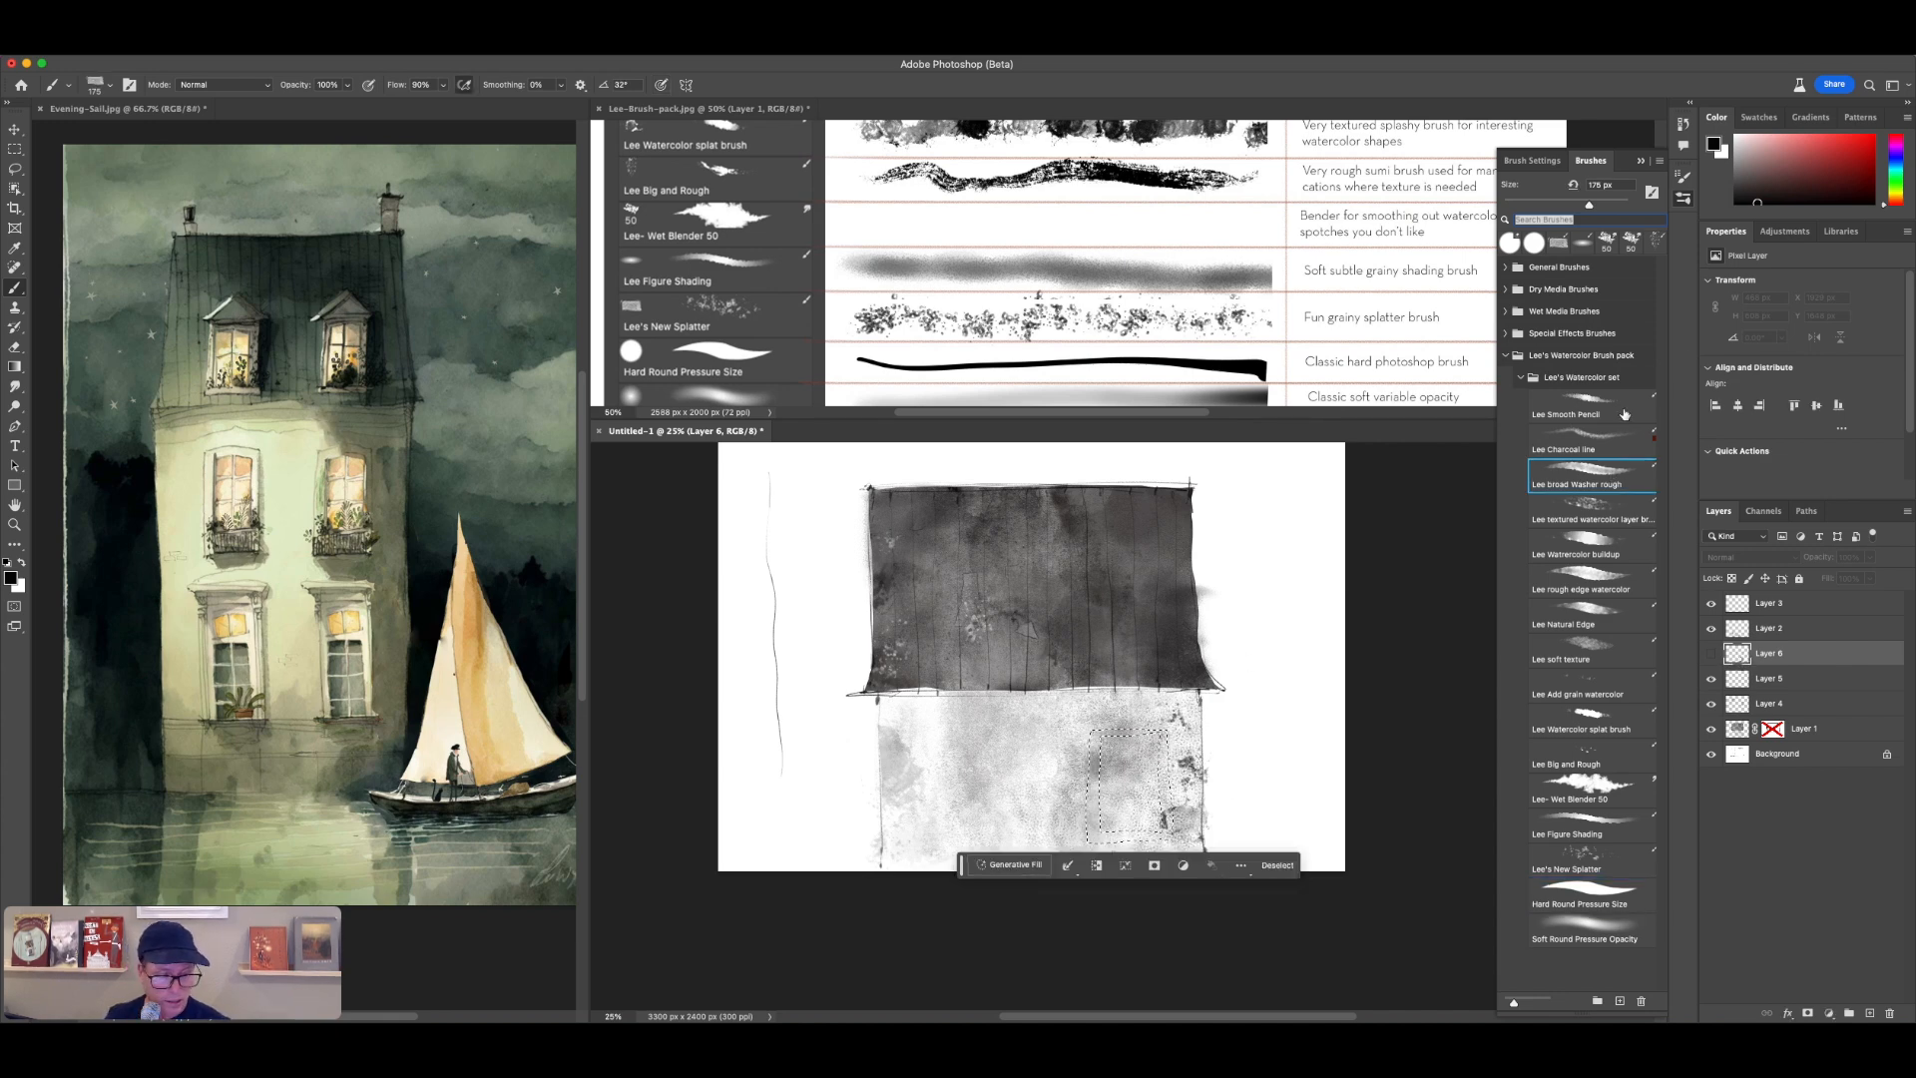
{"action": "left_click", "coordinate": [1791, 679]}
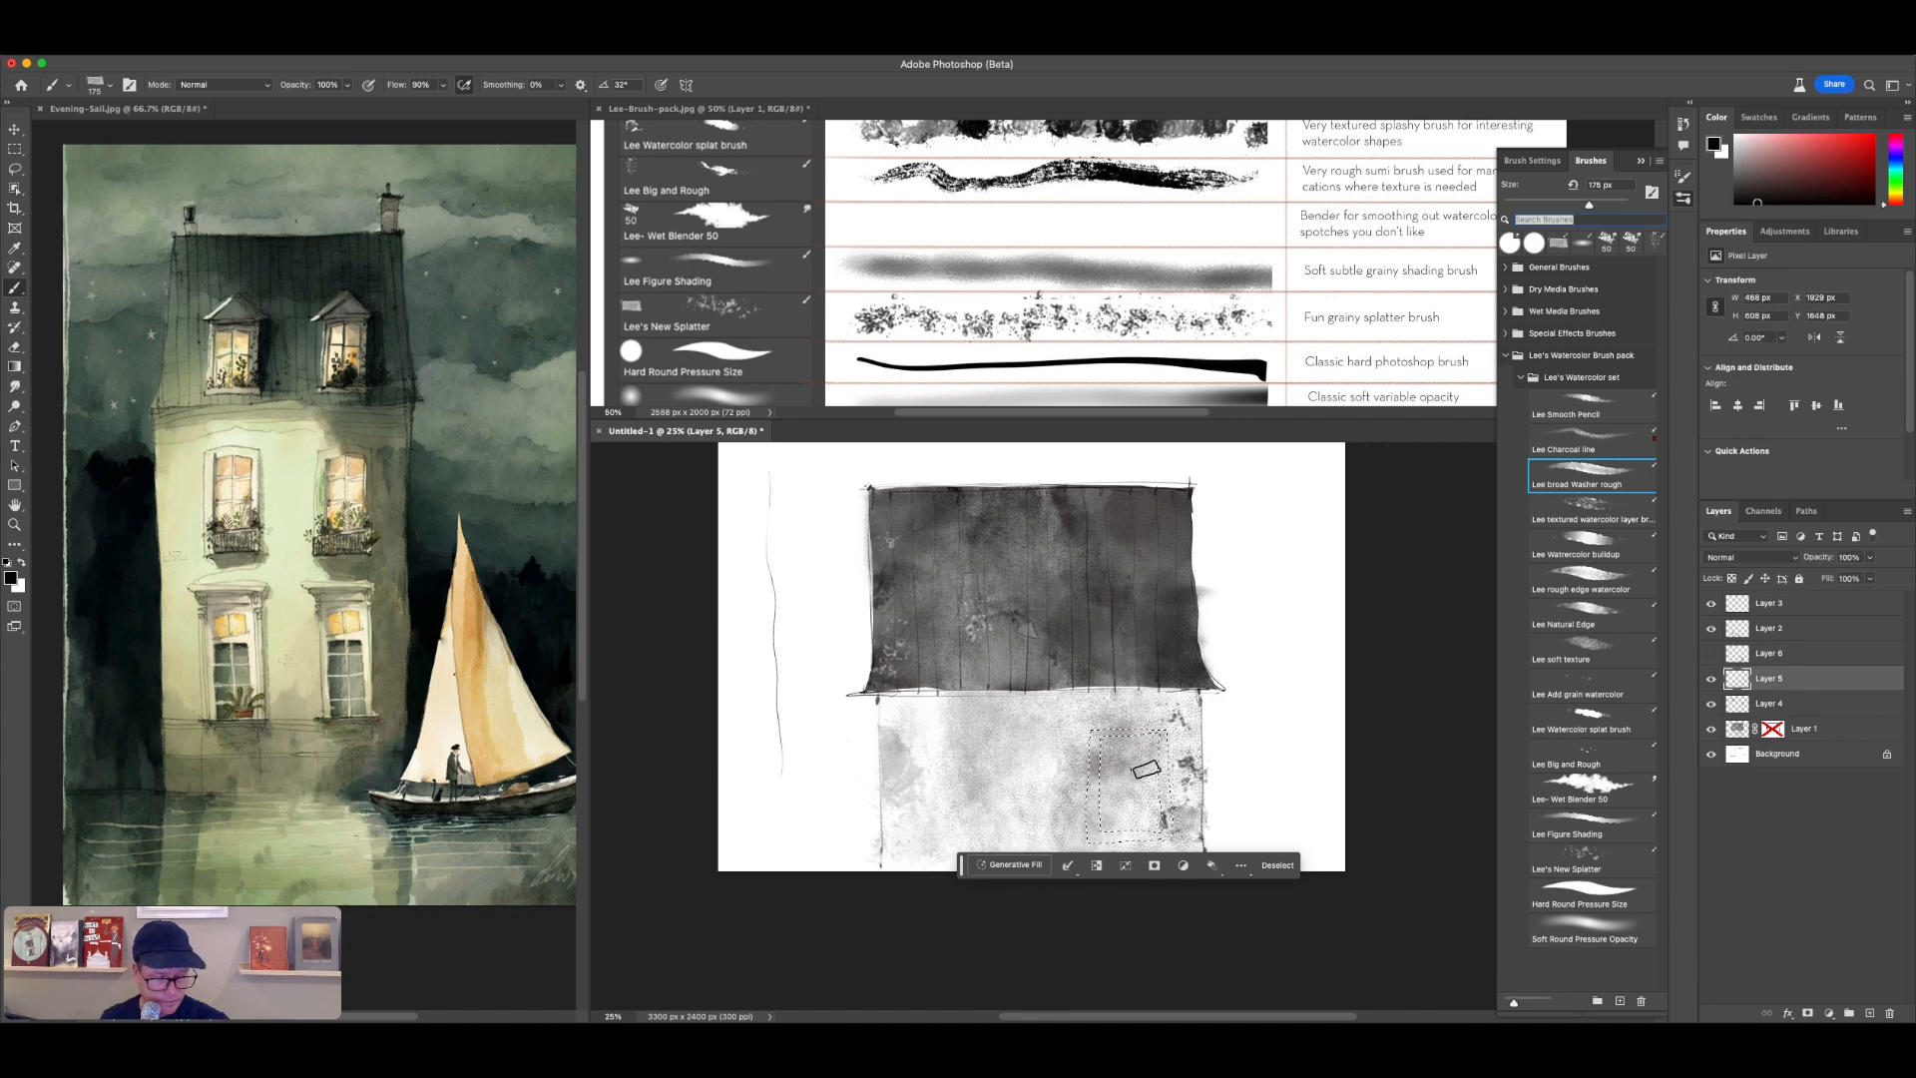
{"action": "mouse_move", "coordinate": [1150, 768]}
{"action": "left_mouse_down"}
{"action": "mouse_move", "coordinate": [1164, 784]}
{"action": "mouse_move", "coordinate": [1155, 733]}
{"action": "mouse_move", "coordinate": [1109, 731]}
{"action": "mouse_move", "coordinate": [1096, 833]}
{"action": "mouse_move", "coordinate": [1165, 830]}
{"action": "mouse_move", "coordinate": [1168, 763]}
{"action": "mouse_move", "coordinate": [1168, 783]}
{"action": "left_mouse_up"}
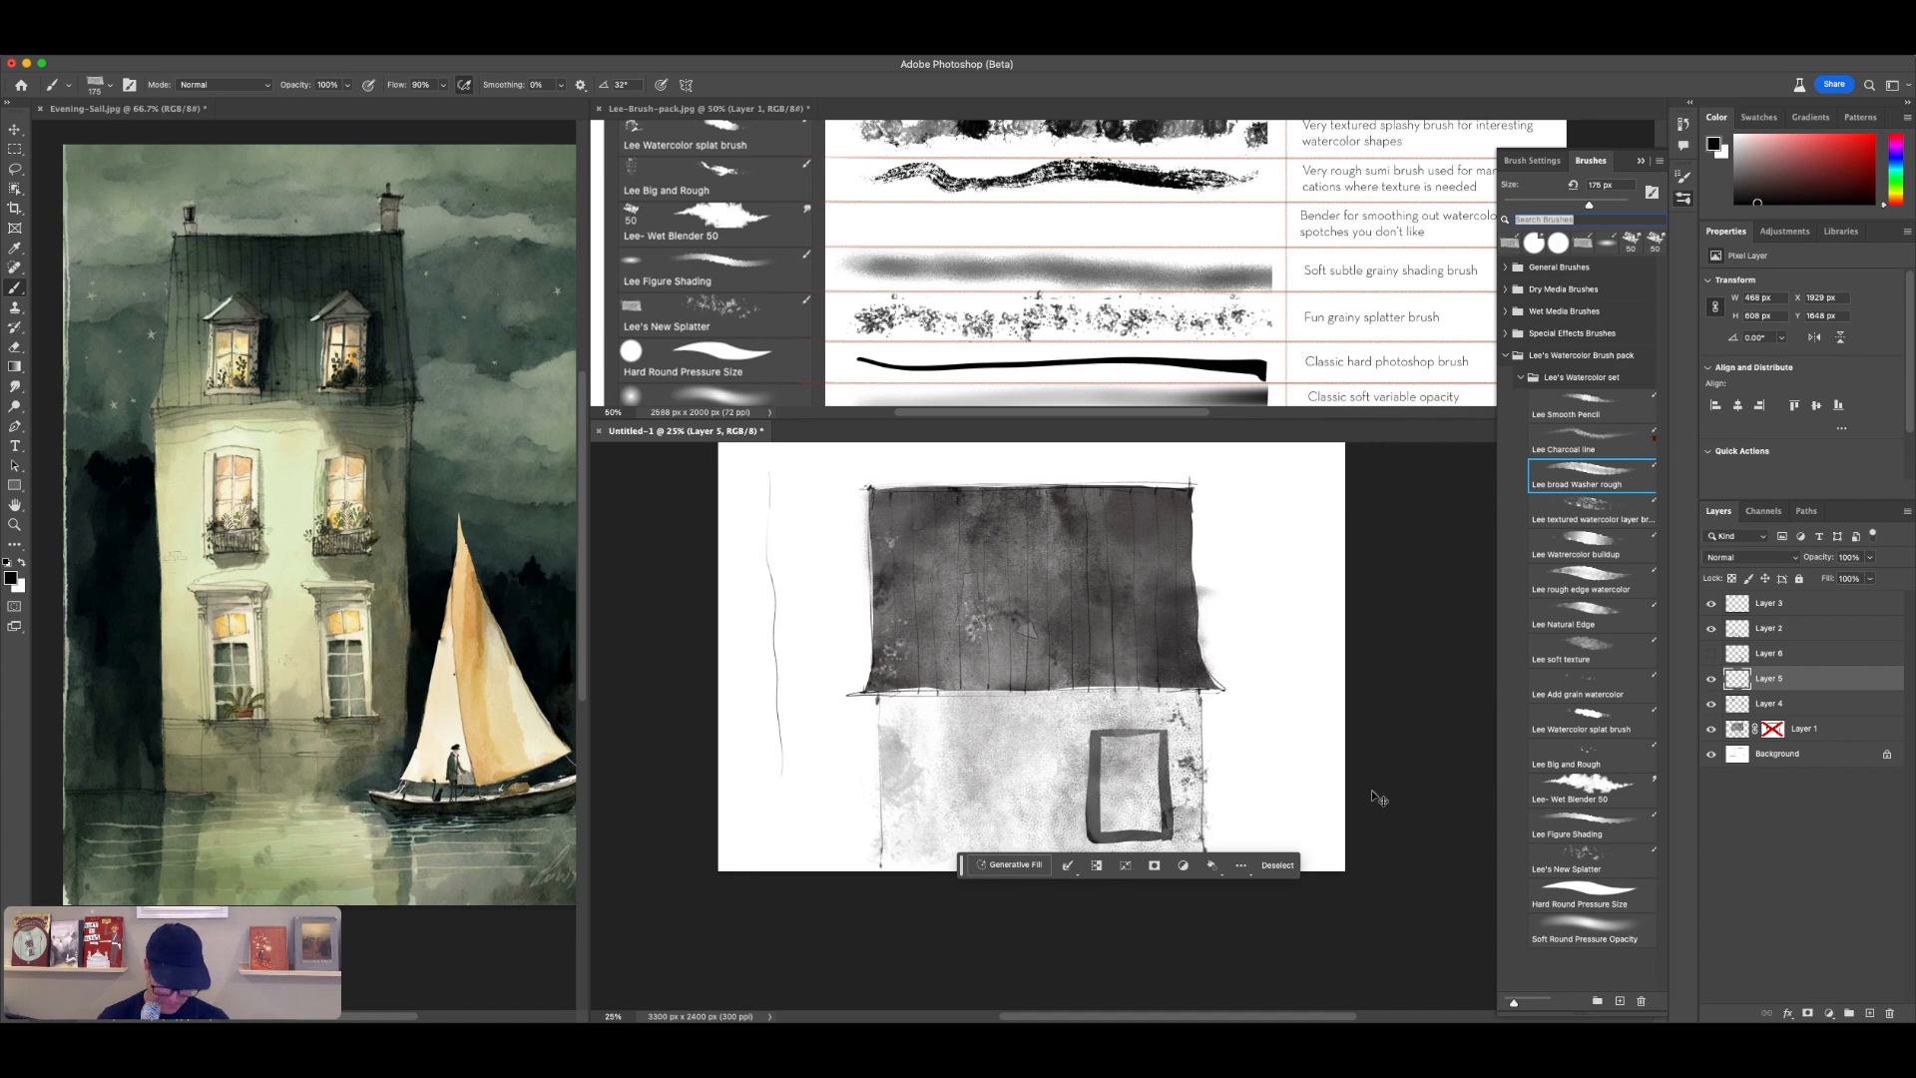
{"action": "key", "text": "ctrl+d"}
Step: Try a Soft Round Pressure Opacity stroke on the blank canvas beside the wall and undo it
{"action": "left_click", "coordinate": [1620, 896]}
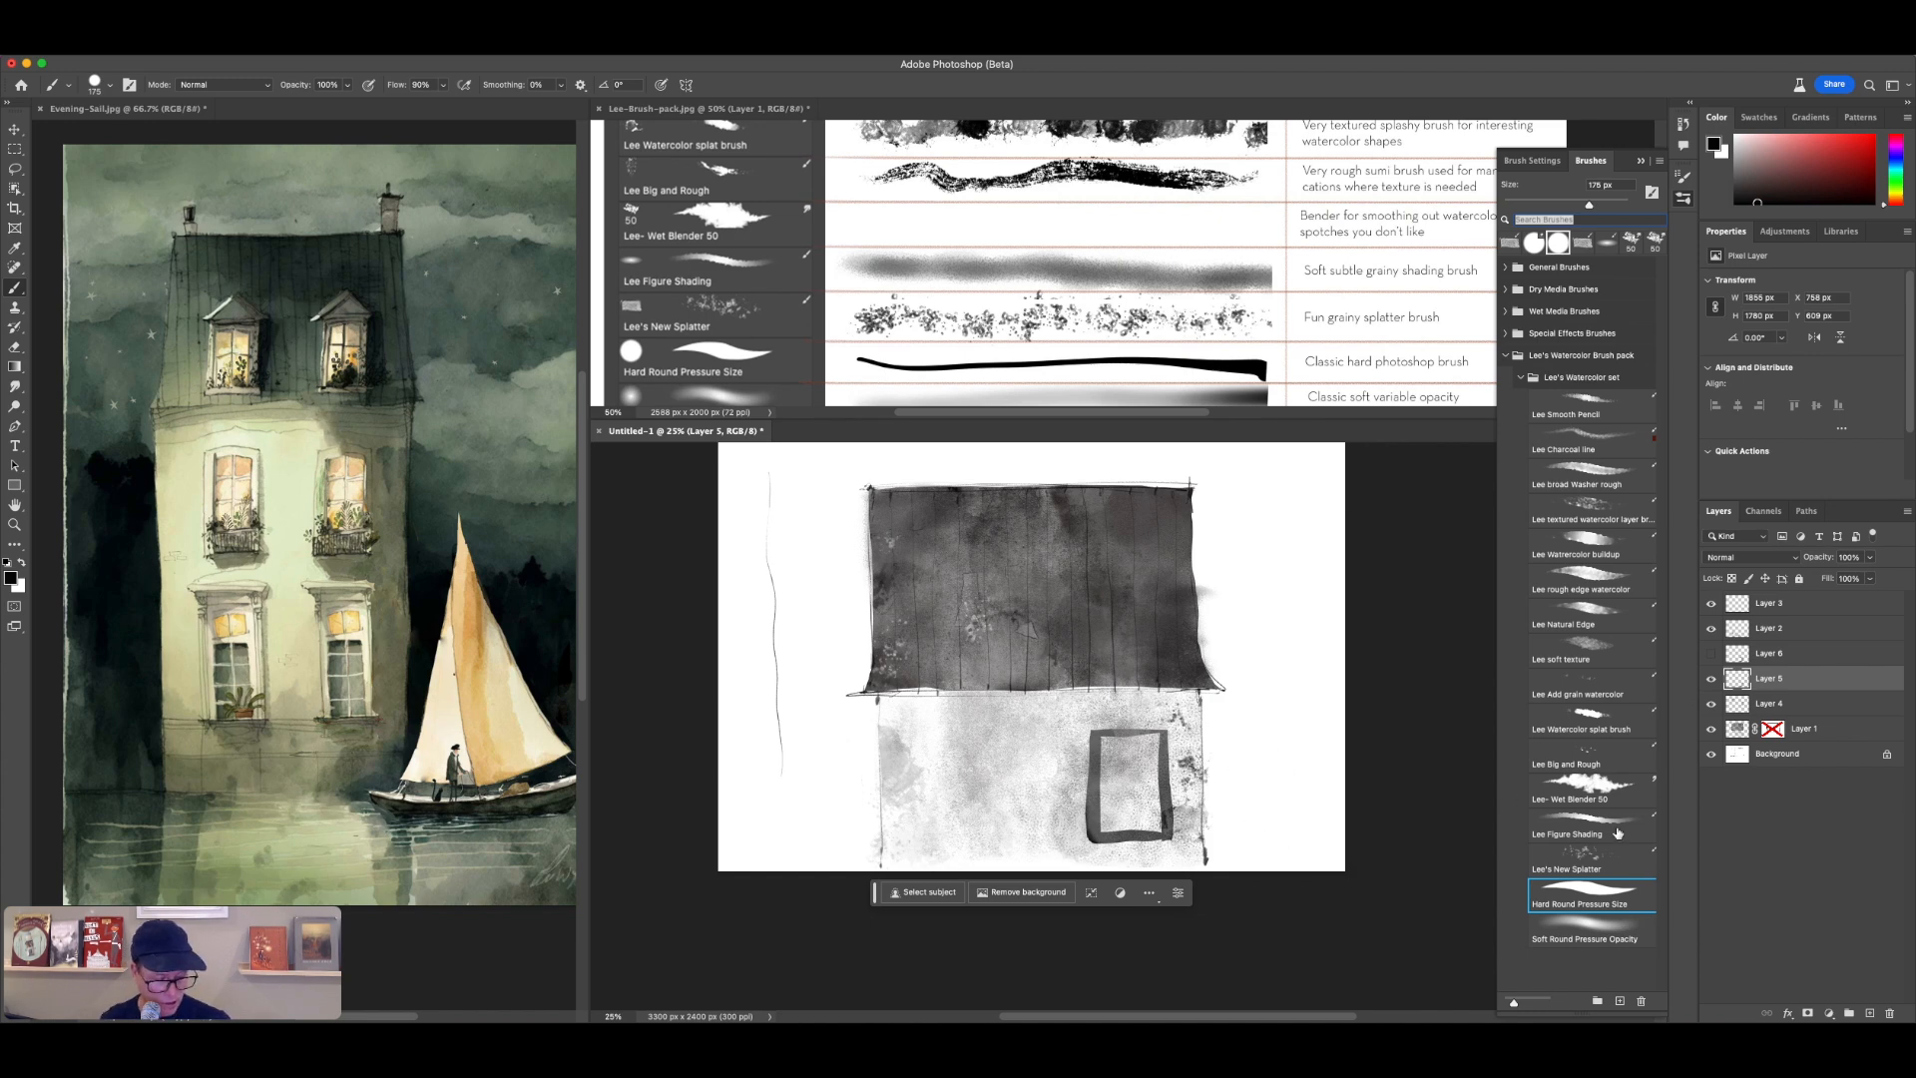
{"action": "left_click", "coordinate": [1589, 925]}
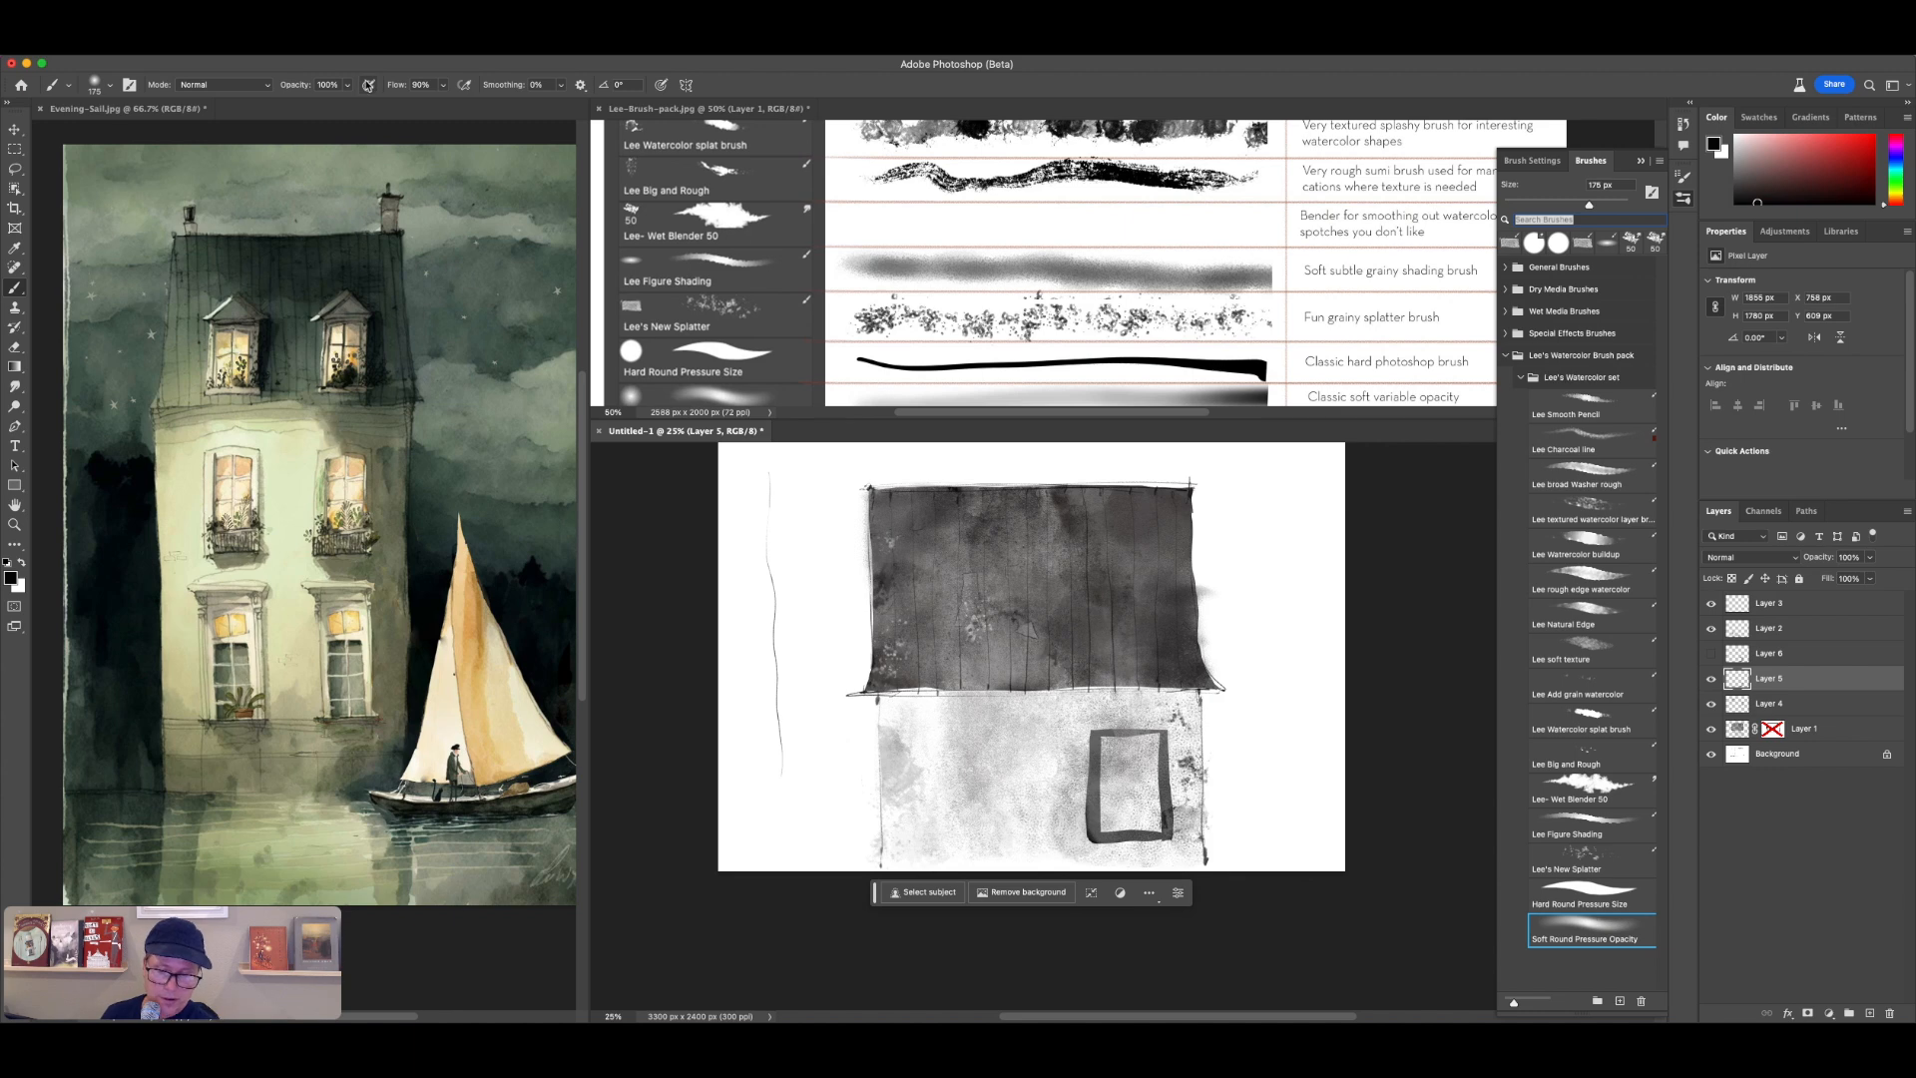
{"action": "mouse_move", "coordinate": [1227, 752]}
{"action": "left_mouse_down"}
{"action": "mouse_move", "coordinate": [1261, 747]}
{"action": "mouse_move", "coordinate": [1364, 854]}
{"action": "left_mouse_up"}
{"action": "key", "text": "super+z"}
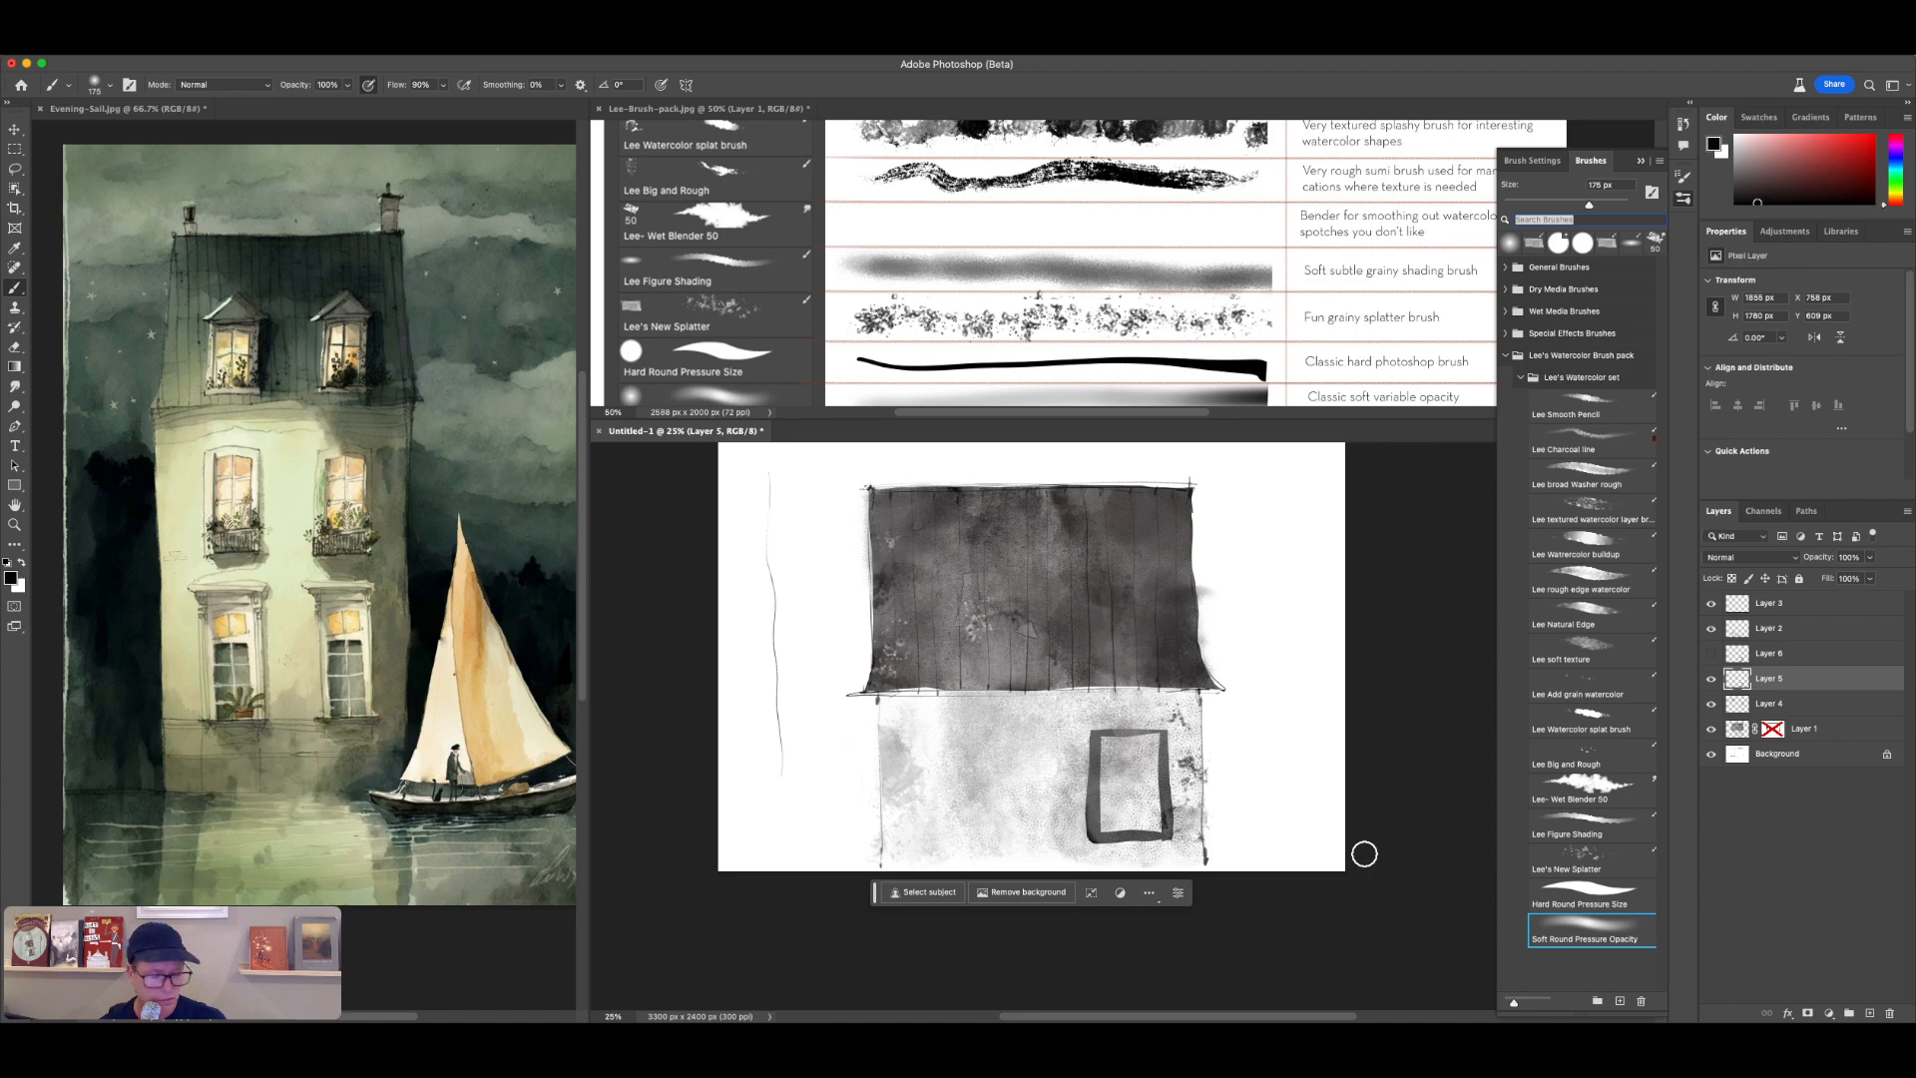
Step: Select the Lee soft texture brush and switch to the Lee Figure Shading brush
{"action": "left_click", "coordinate": [1591, 650]}
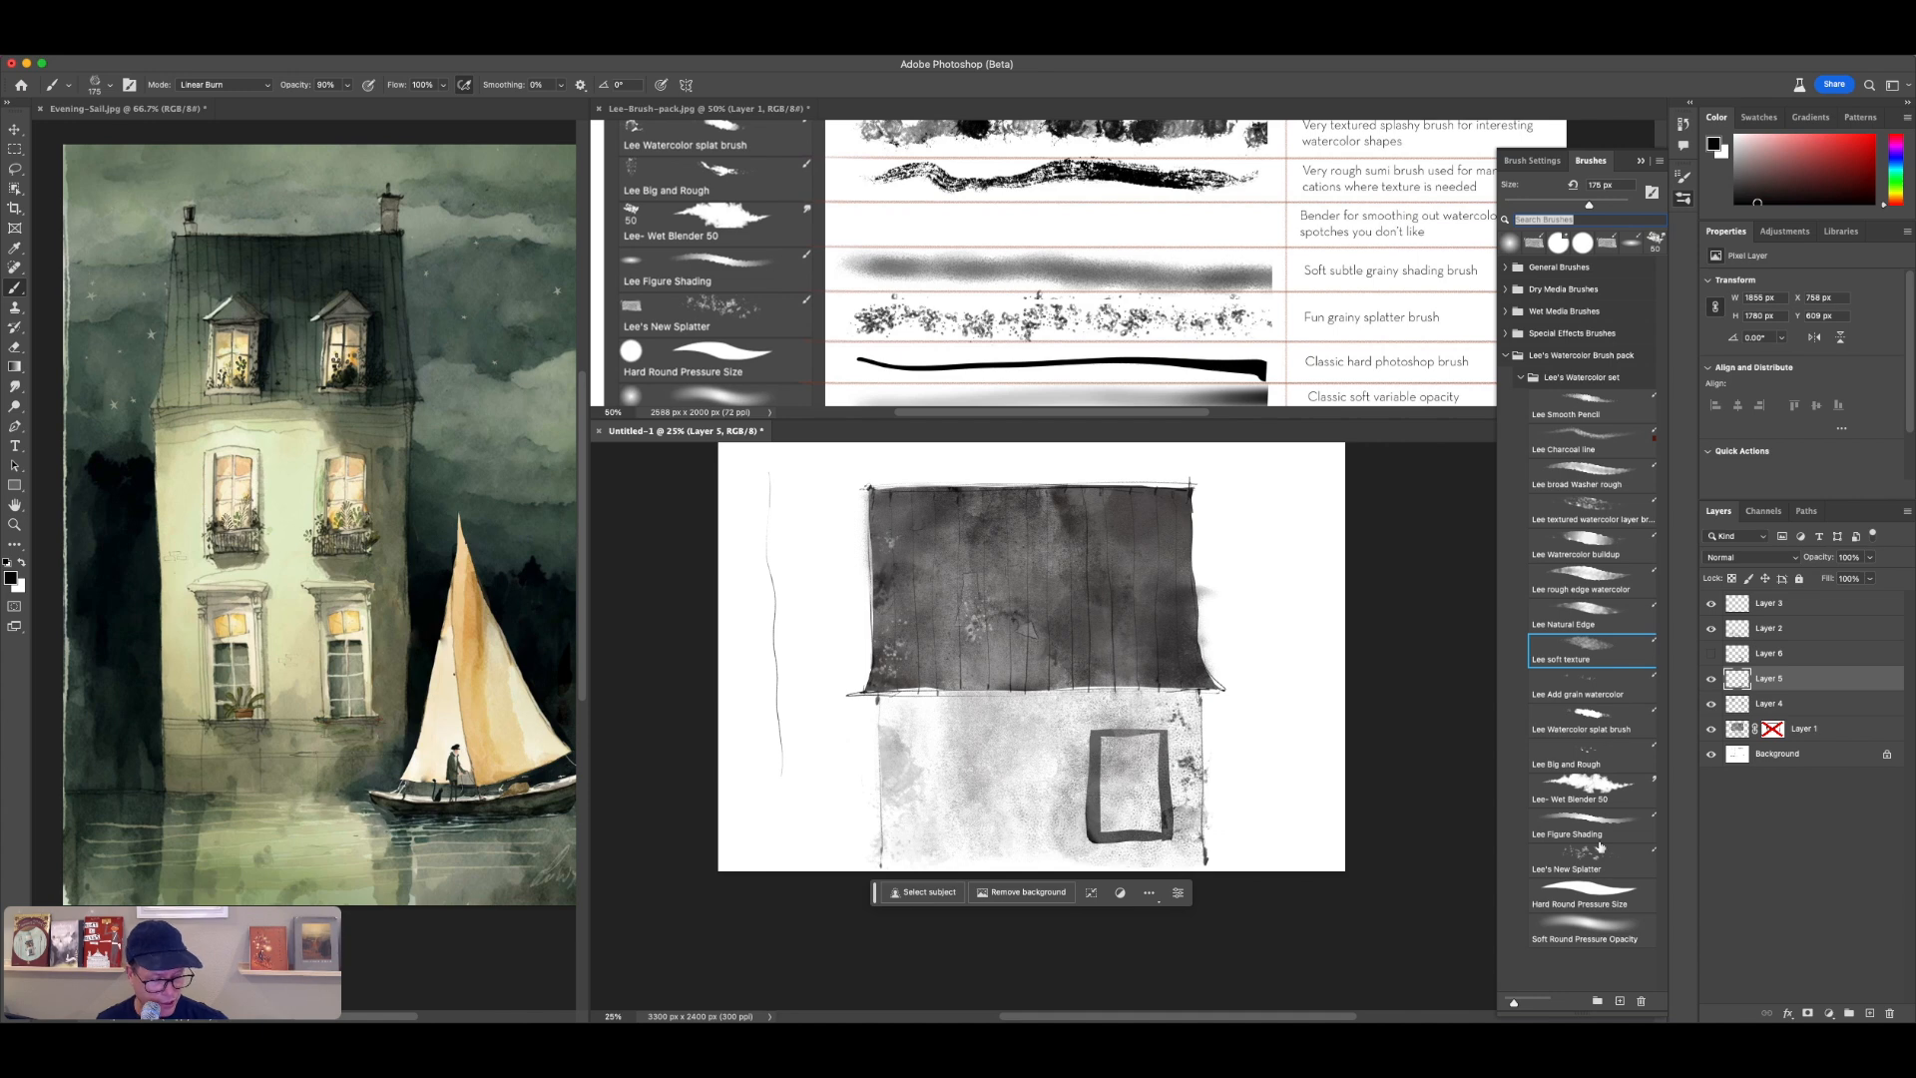
{"action": "left_click", "coordinate": [1596, 834]}
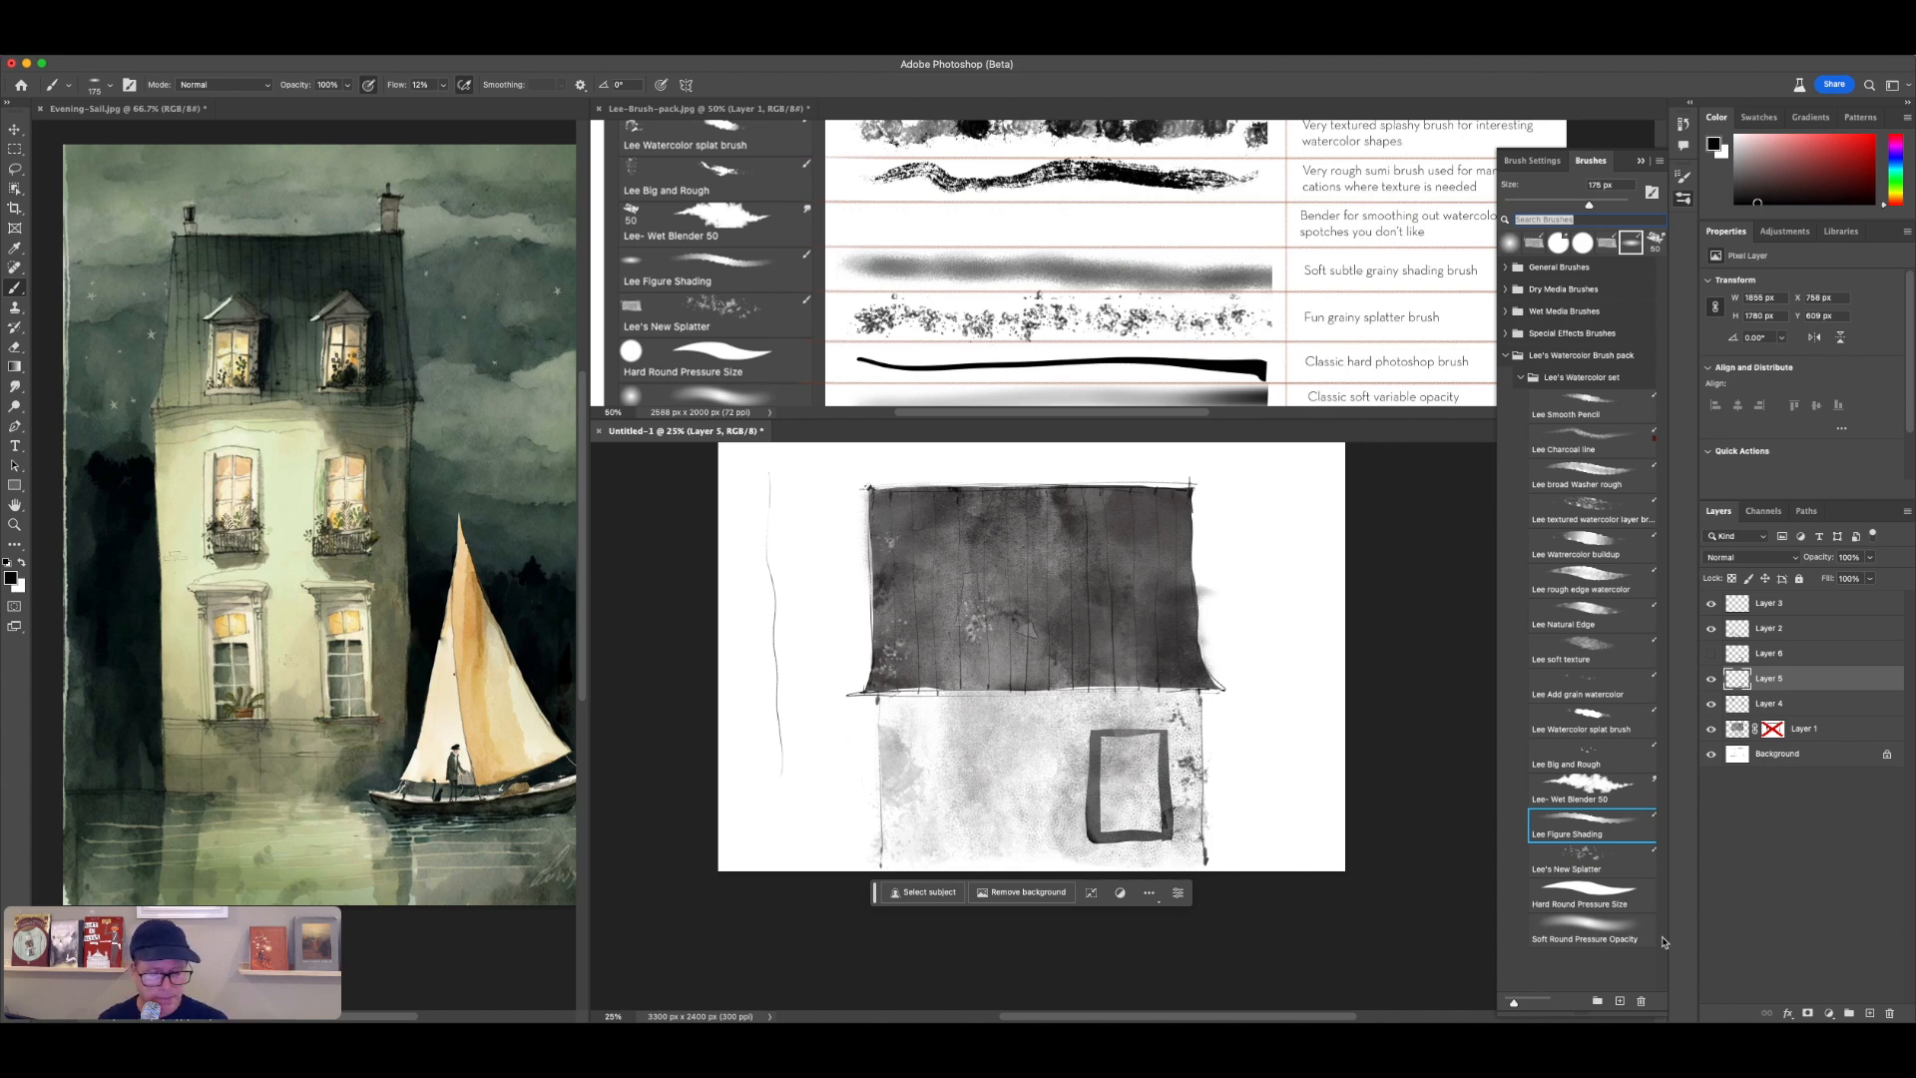
{"action": "scroll", "coordinate": [1244, 732], "scroll_direction": "up", "scroll_amount": 1}
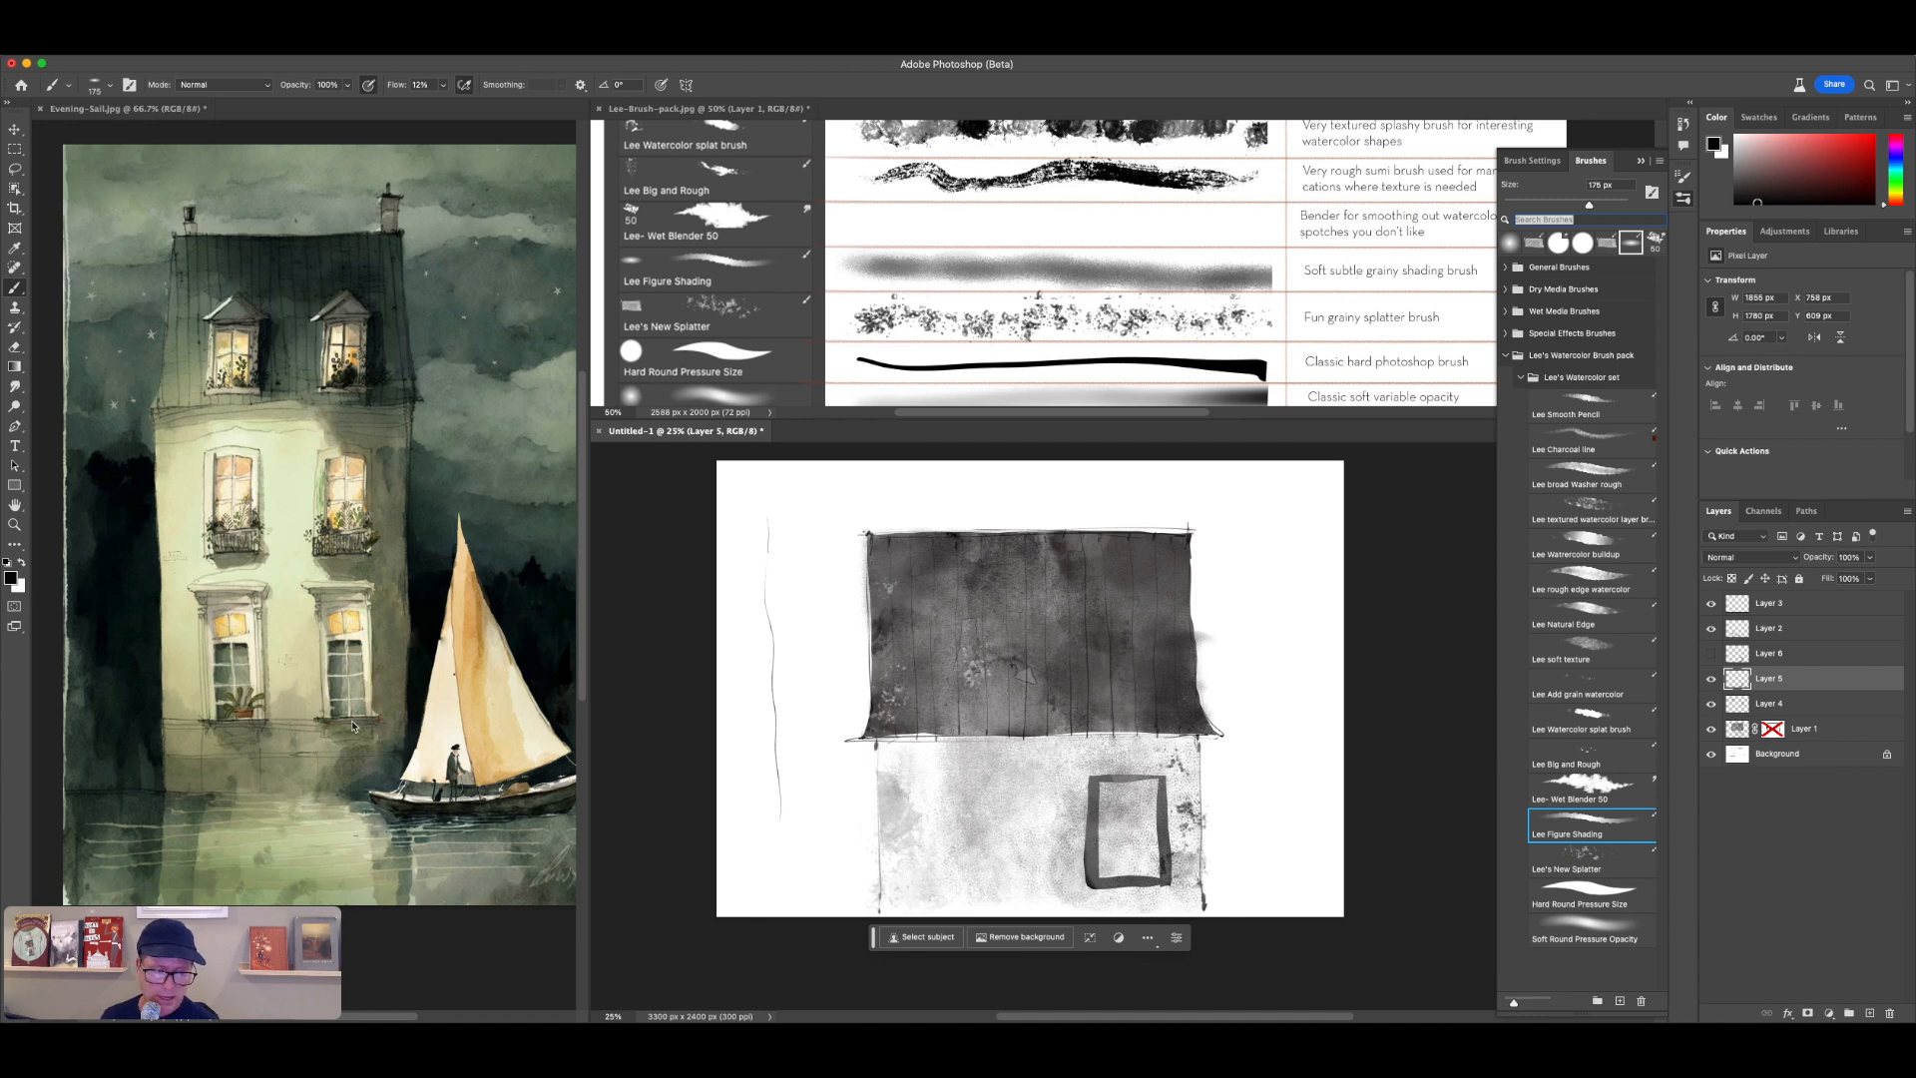
Step: Collapse the brush list and review the brush-pack reference sheet from the pencil brushes down to the shading brushes
{"action": "left_click_drag", "start_coordinate": [1079, 297], "coordinate": [1077, 634]}
{"action": "mouse_move", "coordinate": [1103, 274]}
{"action": "left_mouse_down"}
{"action": "mouse_move", "coordinate": [1138, 399]}
{"action": "mouse_move", "coordinate": [1142, 357]}
{"action": "left_mouse_up"}
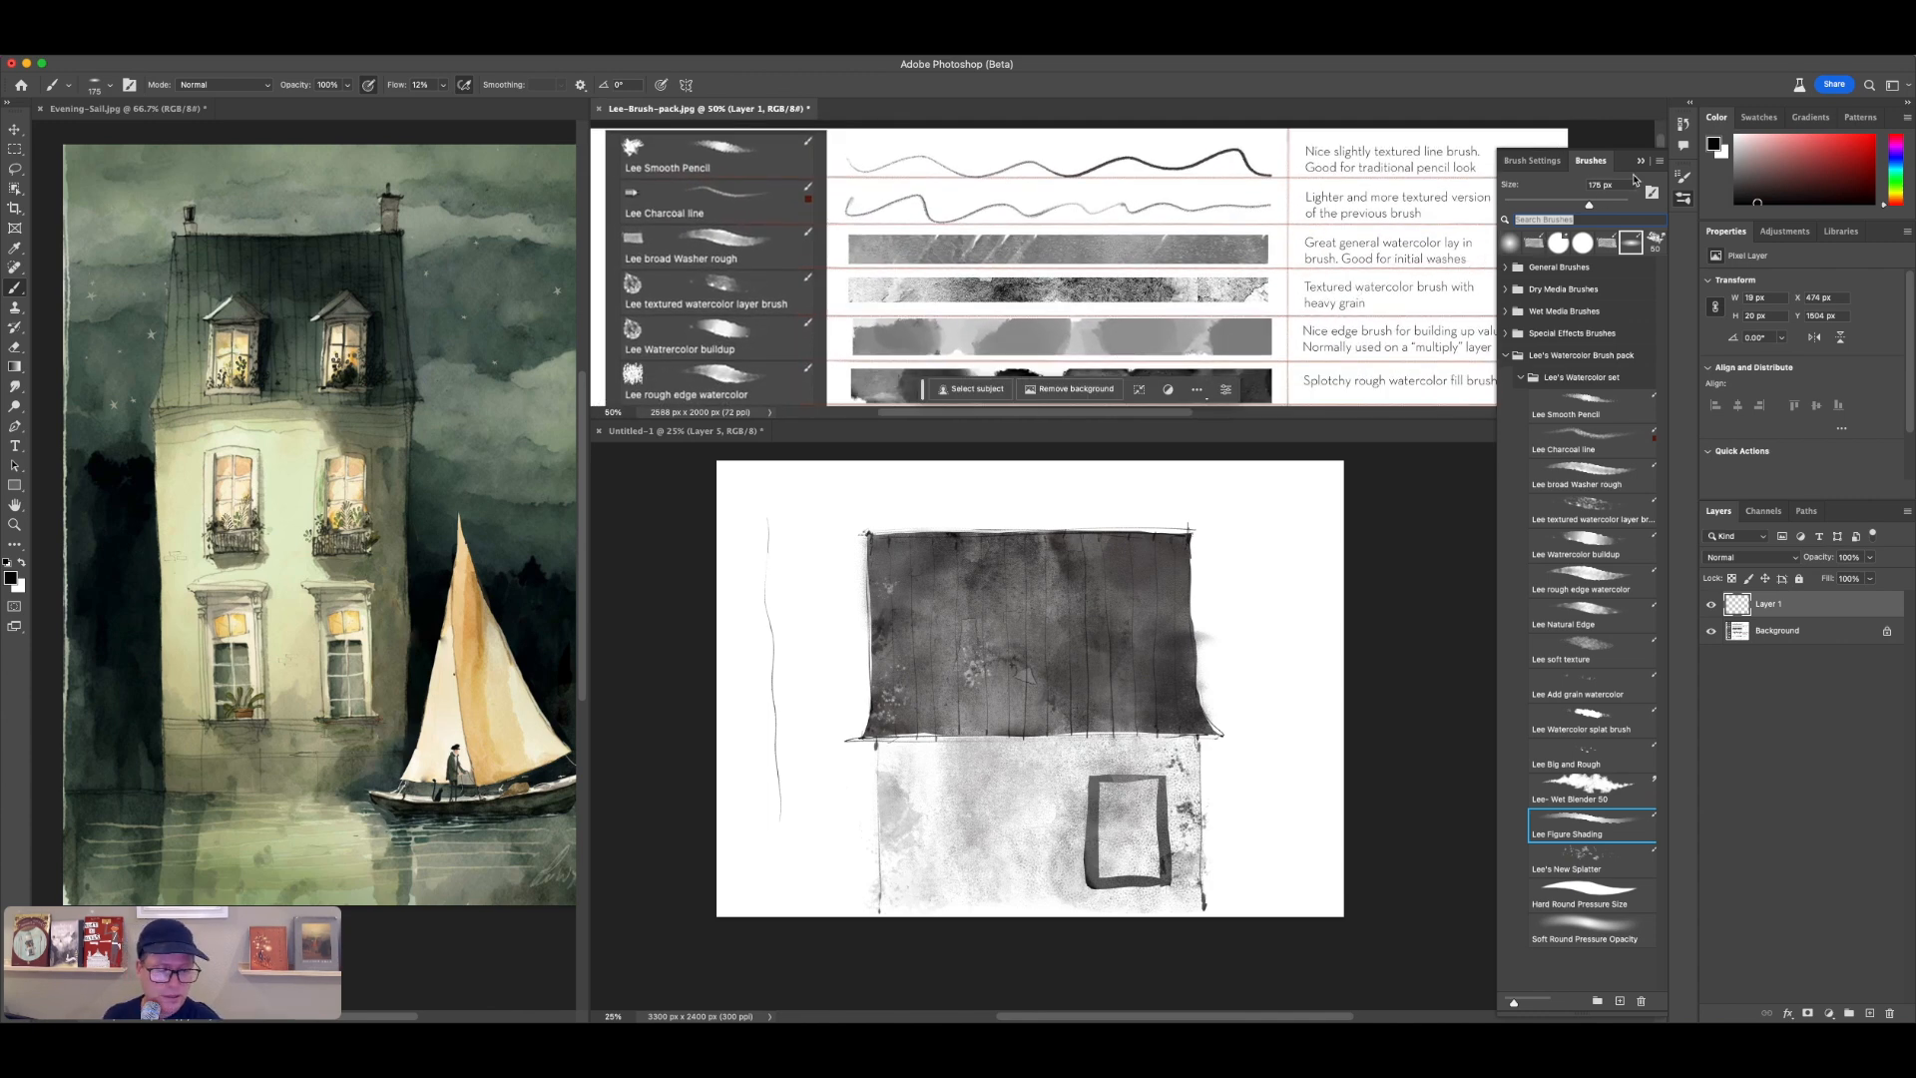
{"action": "left_click", "coordinate": [1641, 160]}
{"action": "scroll", "coordinate": [1273, 206], "scroll_direction": "down", "scroll_amount": 6}
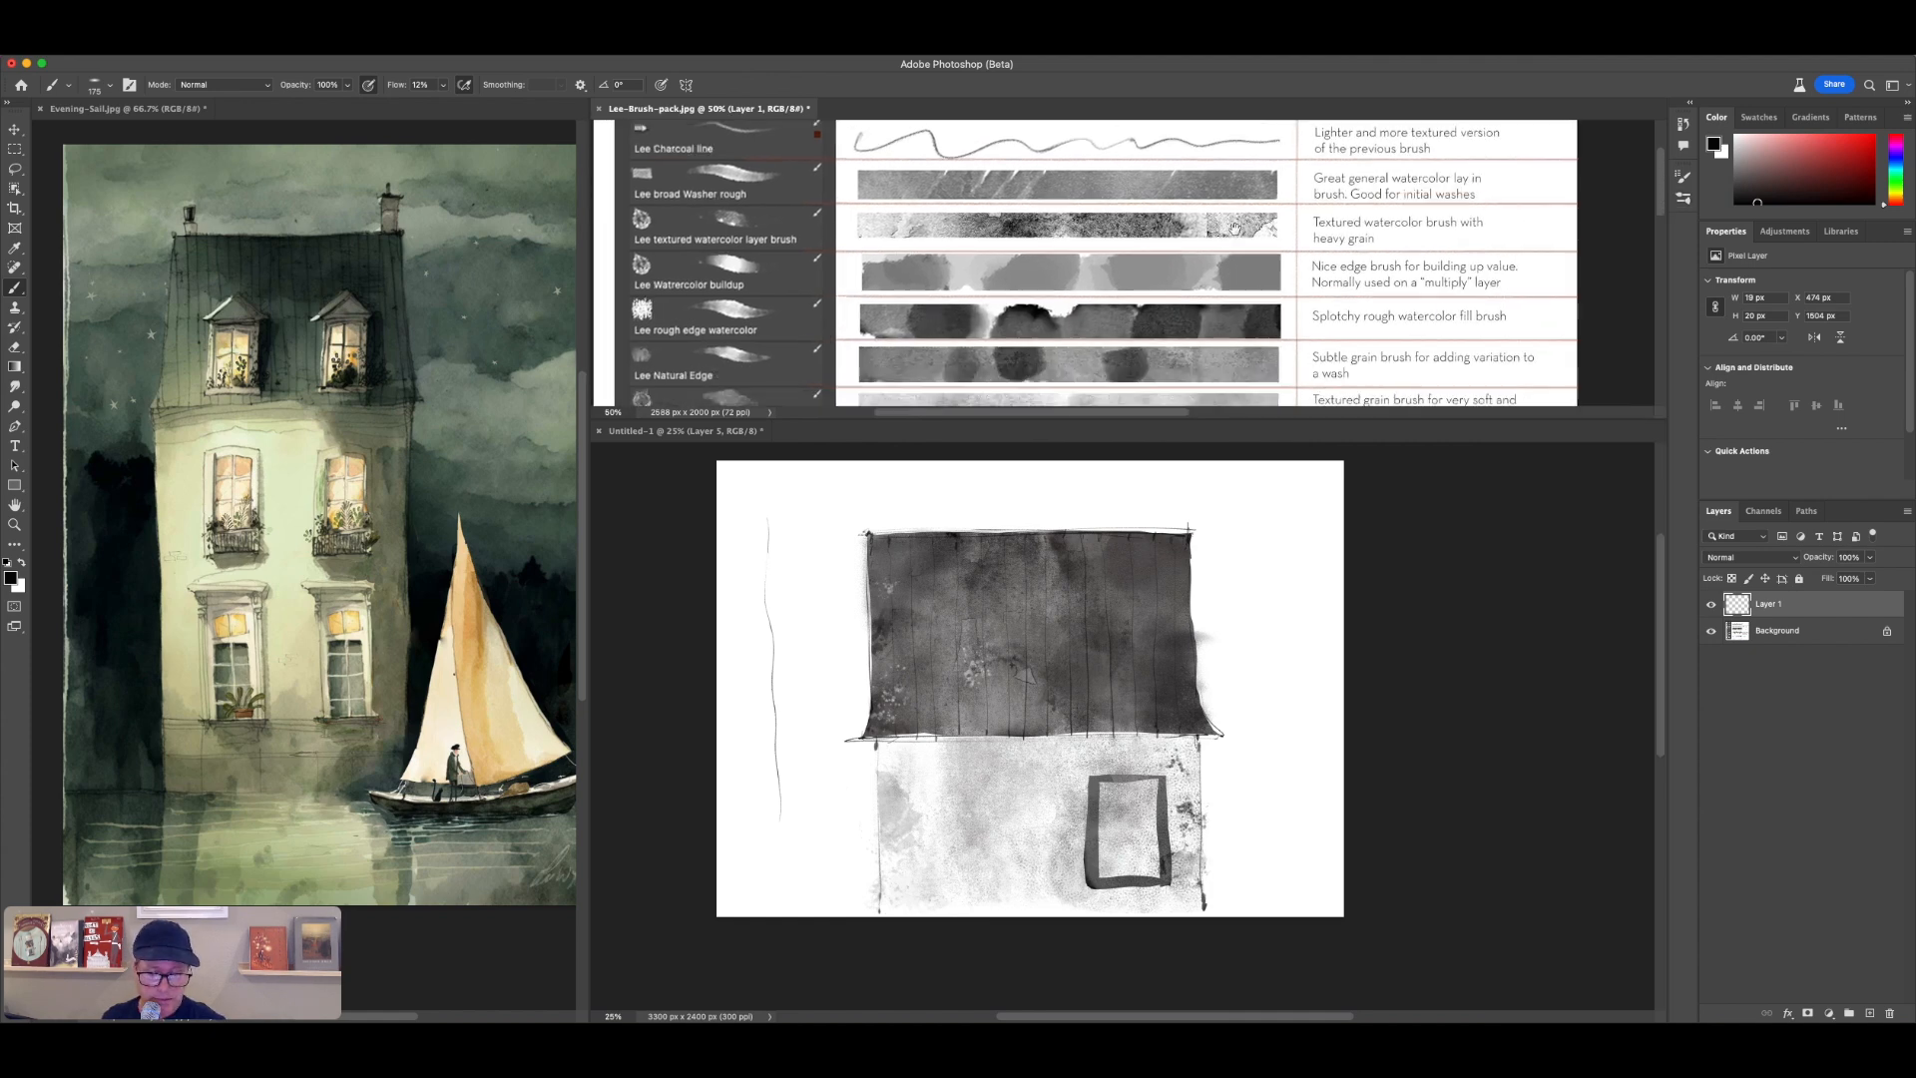
{"action": "left_click_drag", "start_coordinate": [1273, 206], "coordinate": [1274, 199]}
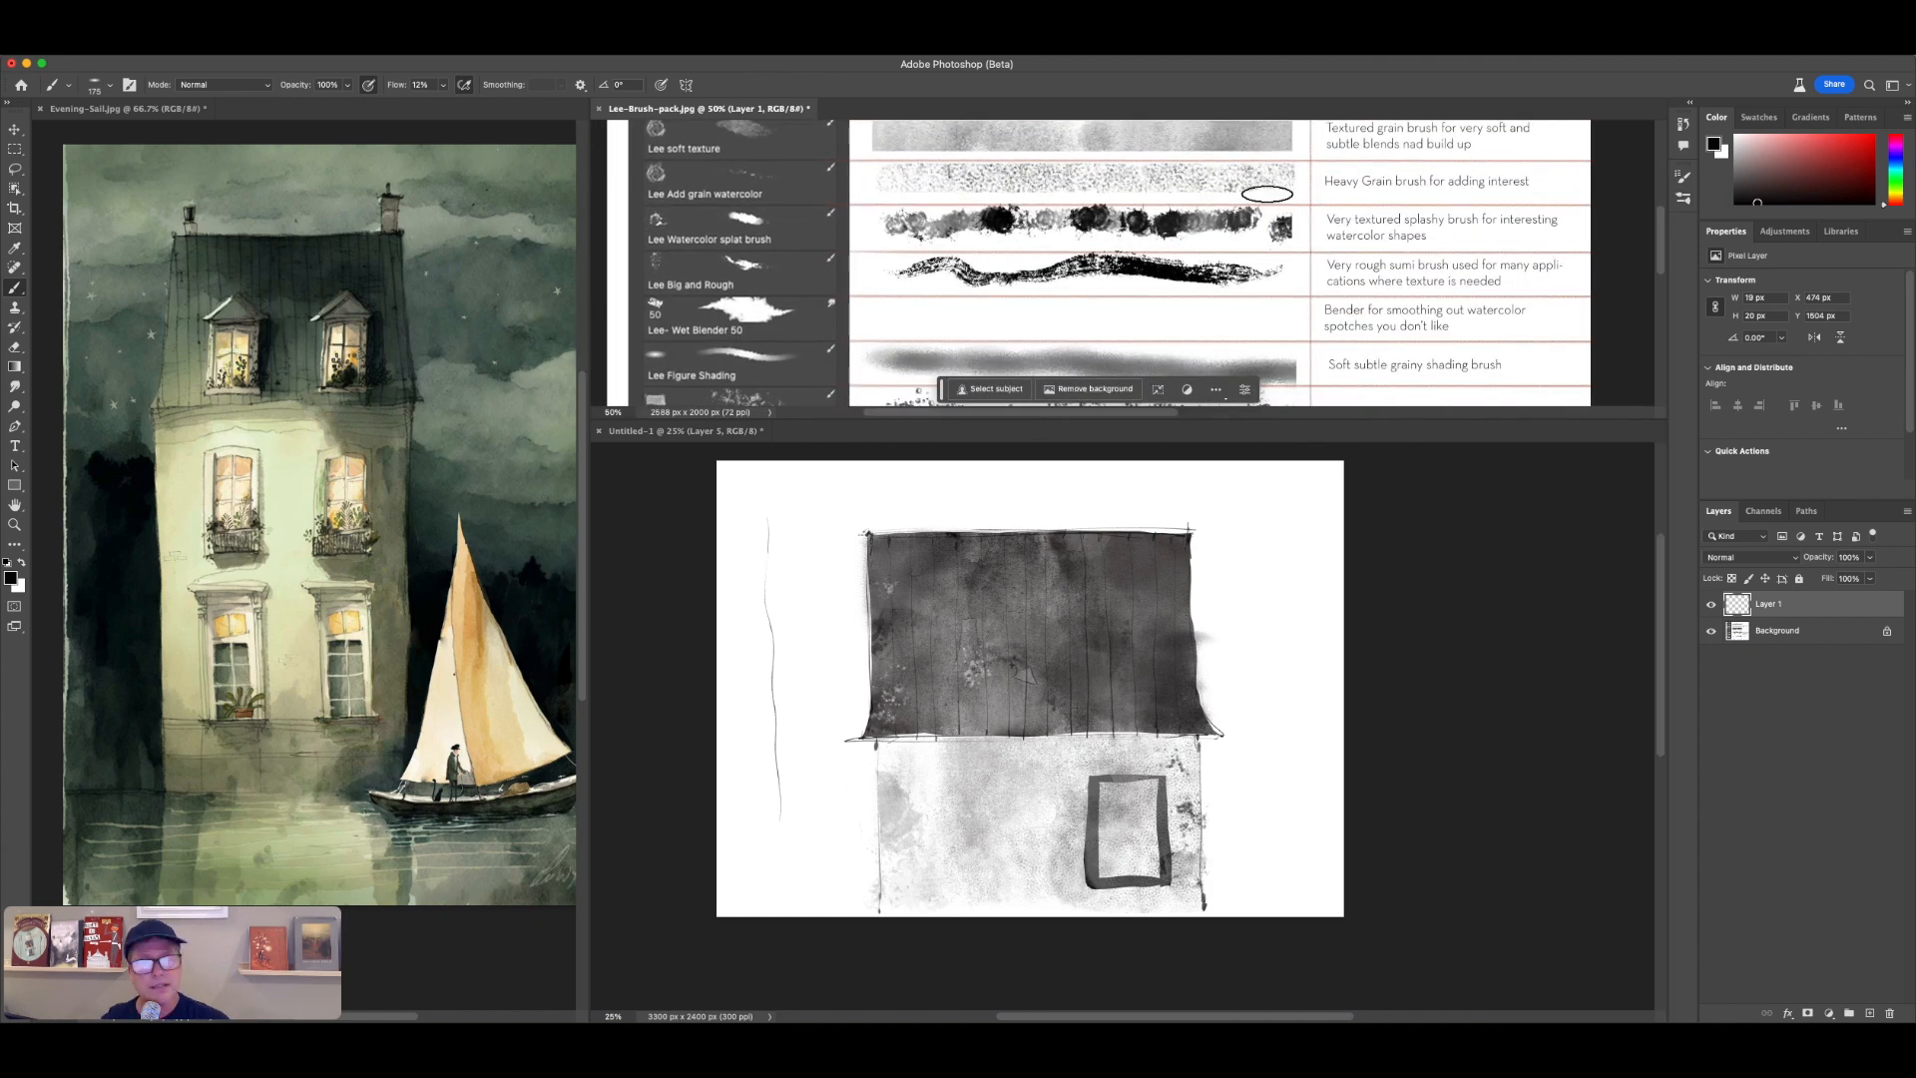